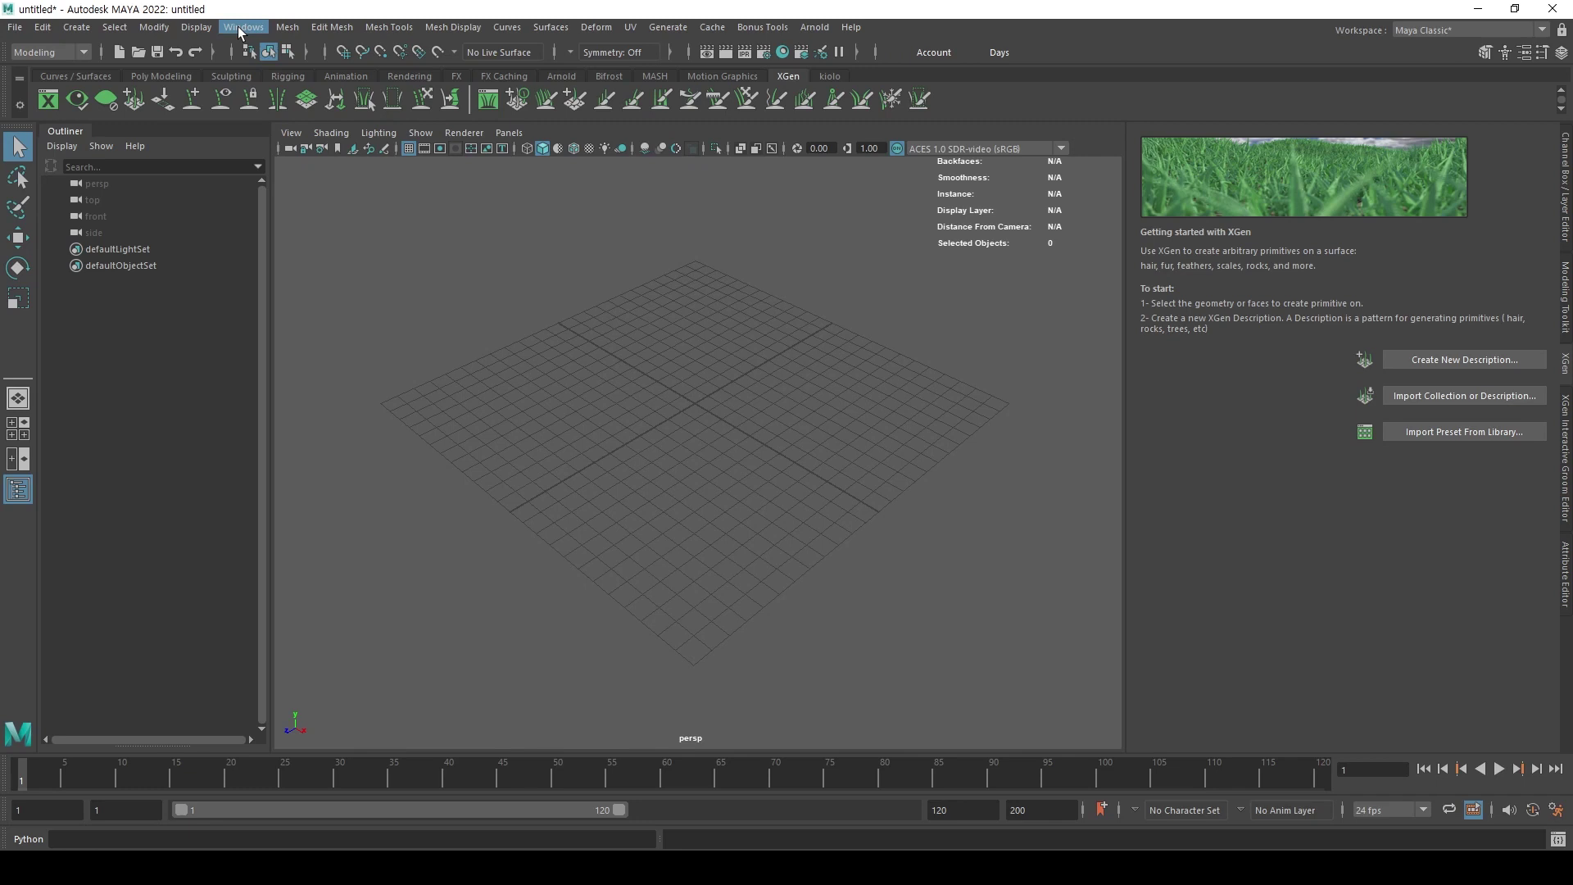
Open the Hotkey Editor from the settings and preferences and reposition its window over the viewport.
{"action": "left_click", "coordinate": [241, 32]}
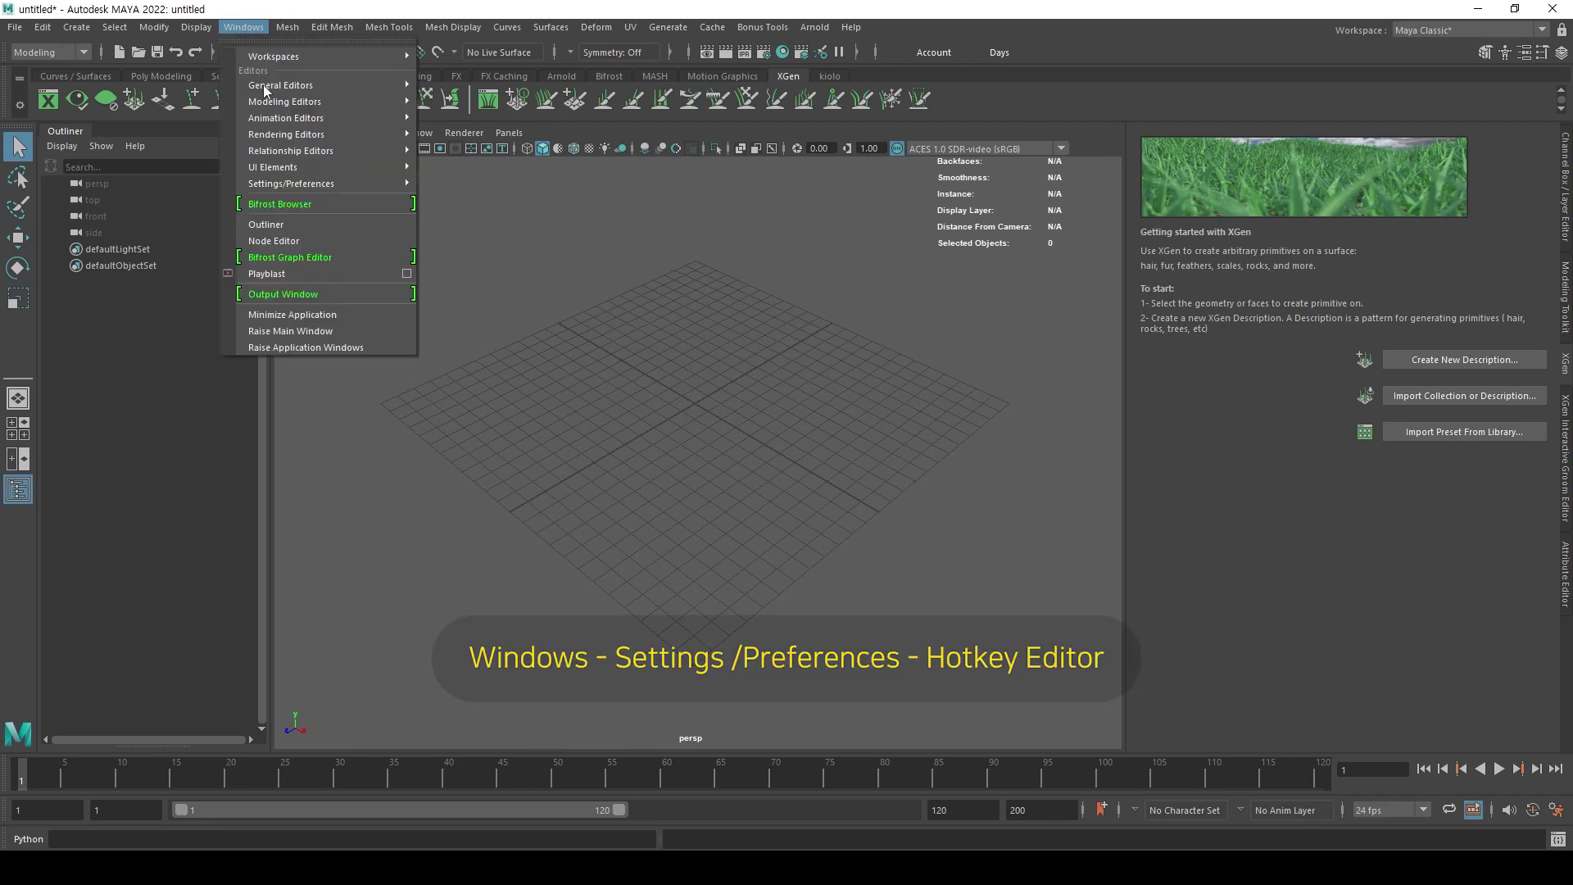
{"action": "mouse_move", "coordinate": [328, 184]}
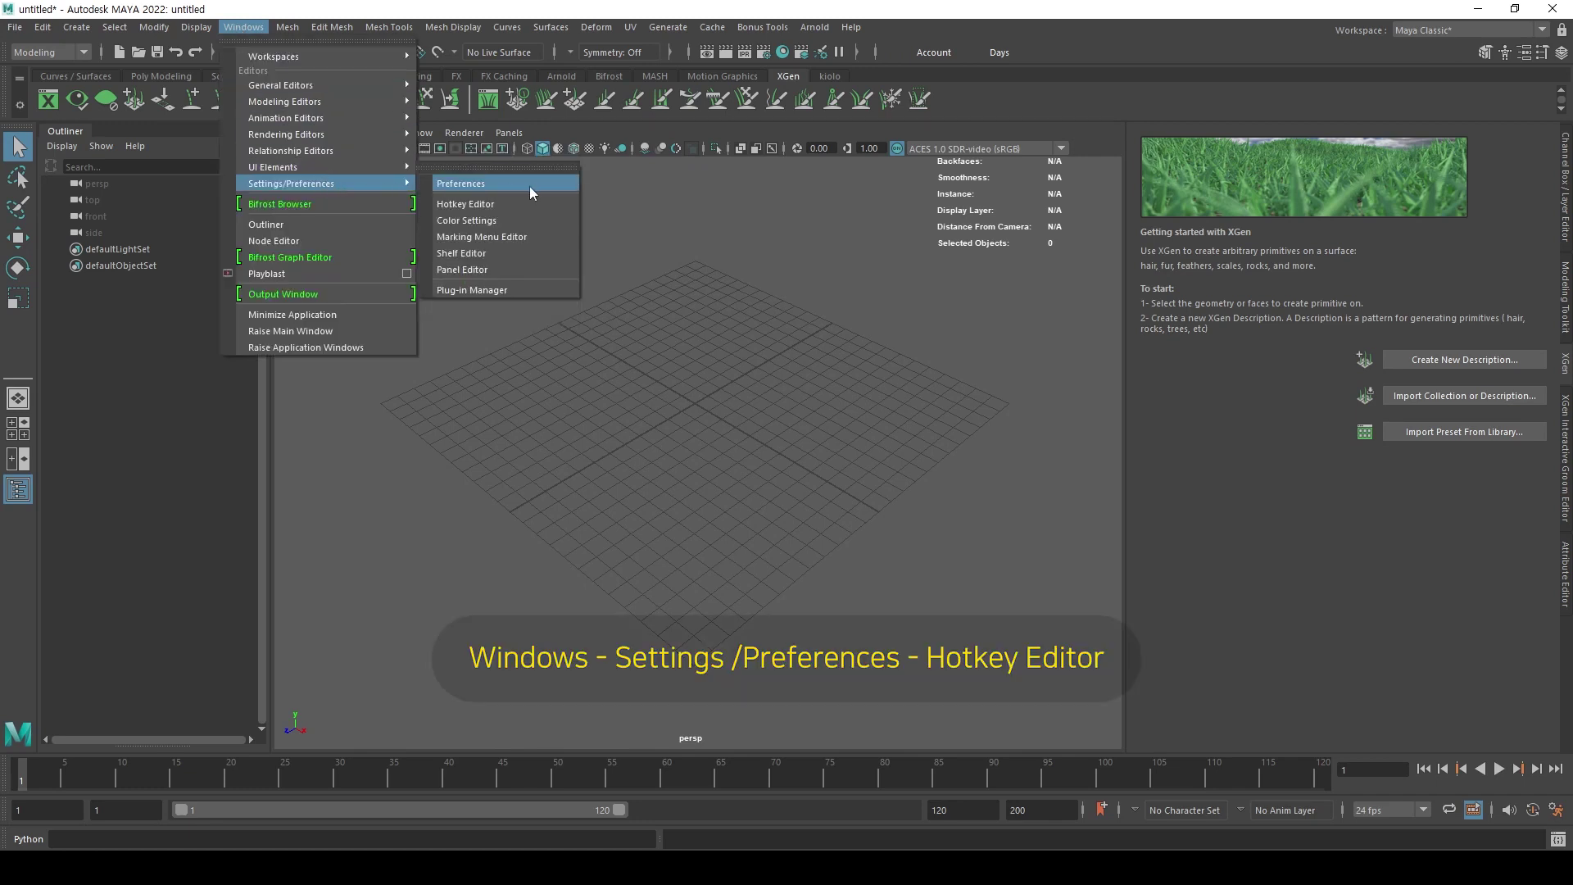
{"action": "left_click", "coordinate": [542, 204]}
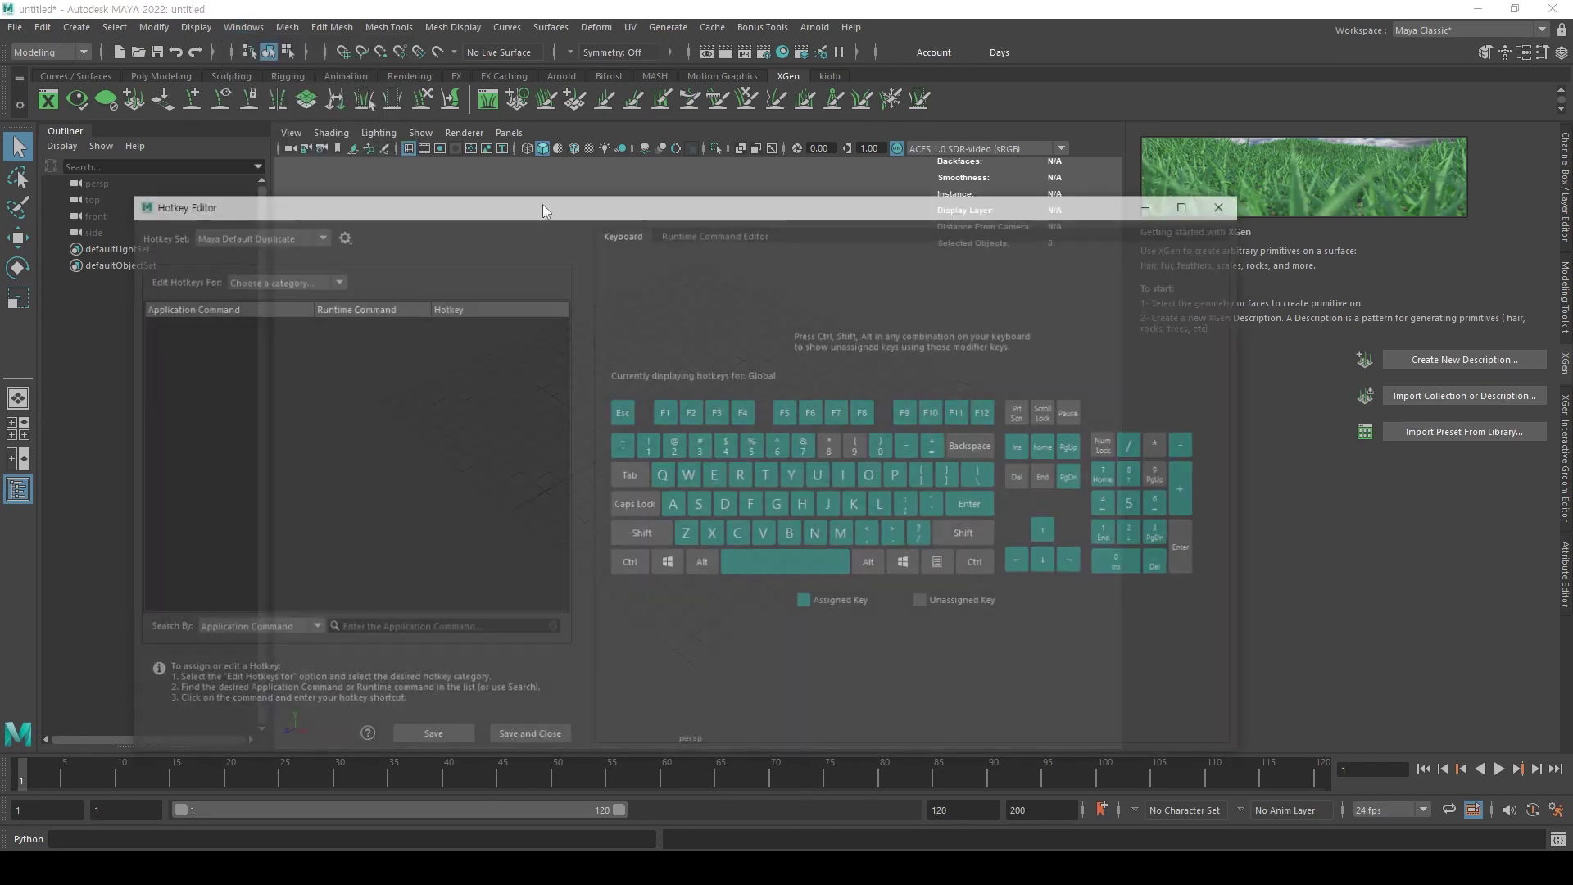
{"action": "left_click_drag", "start_coordinate": [560, 195], "coordinate": [538, 137]}
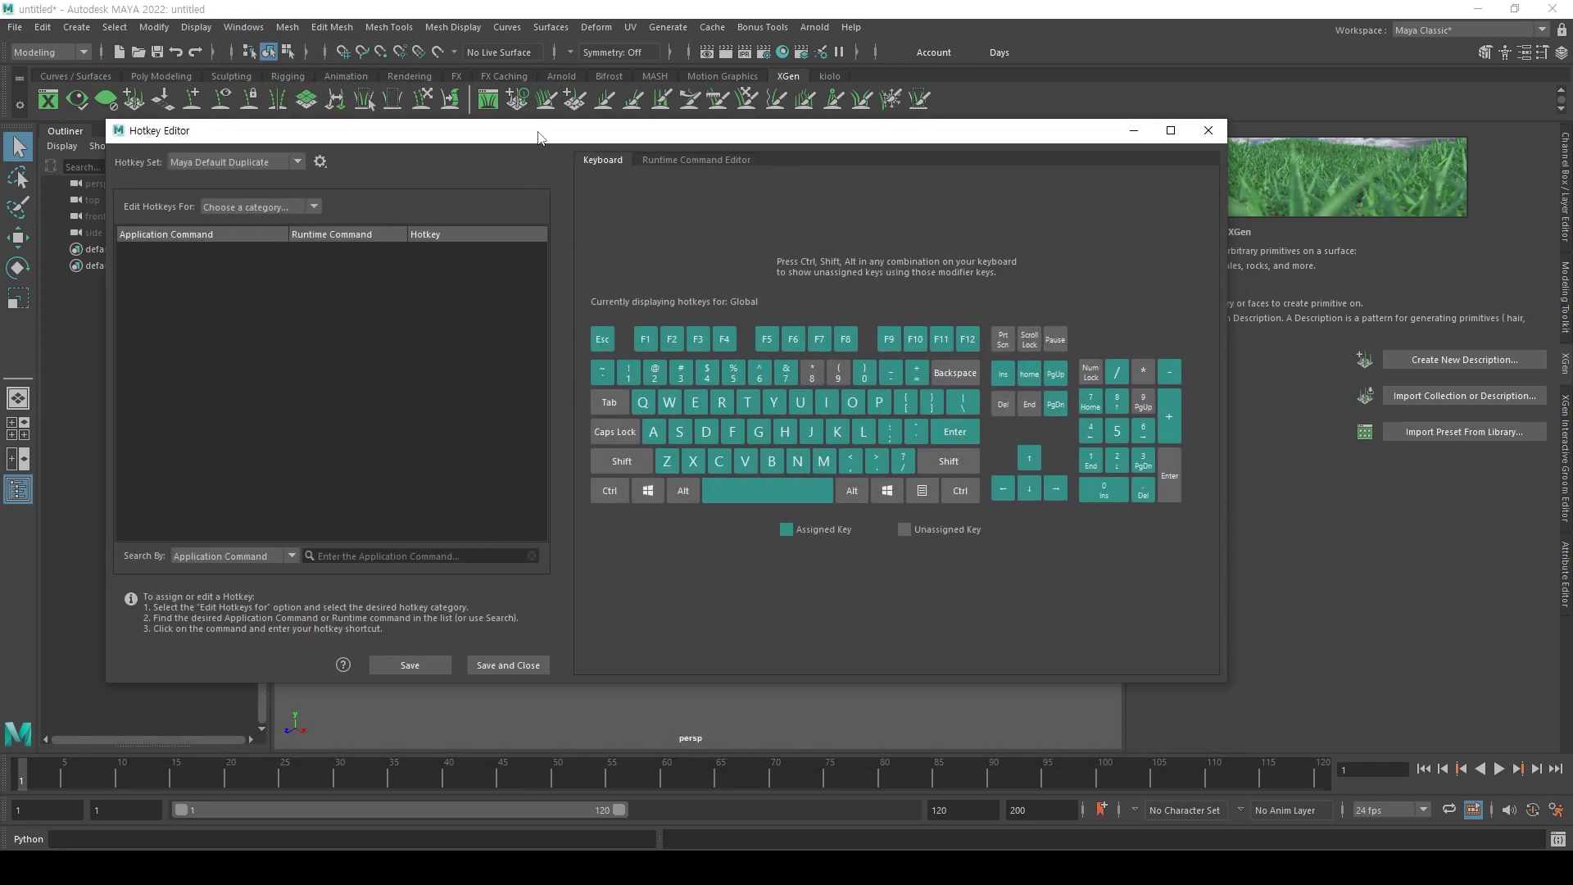
Switch to Notepad, load afro.py from its File Explorer folder and select all of the script's code.
{"action": "left_click", "coordinate": [327, 867]}
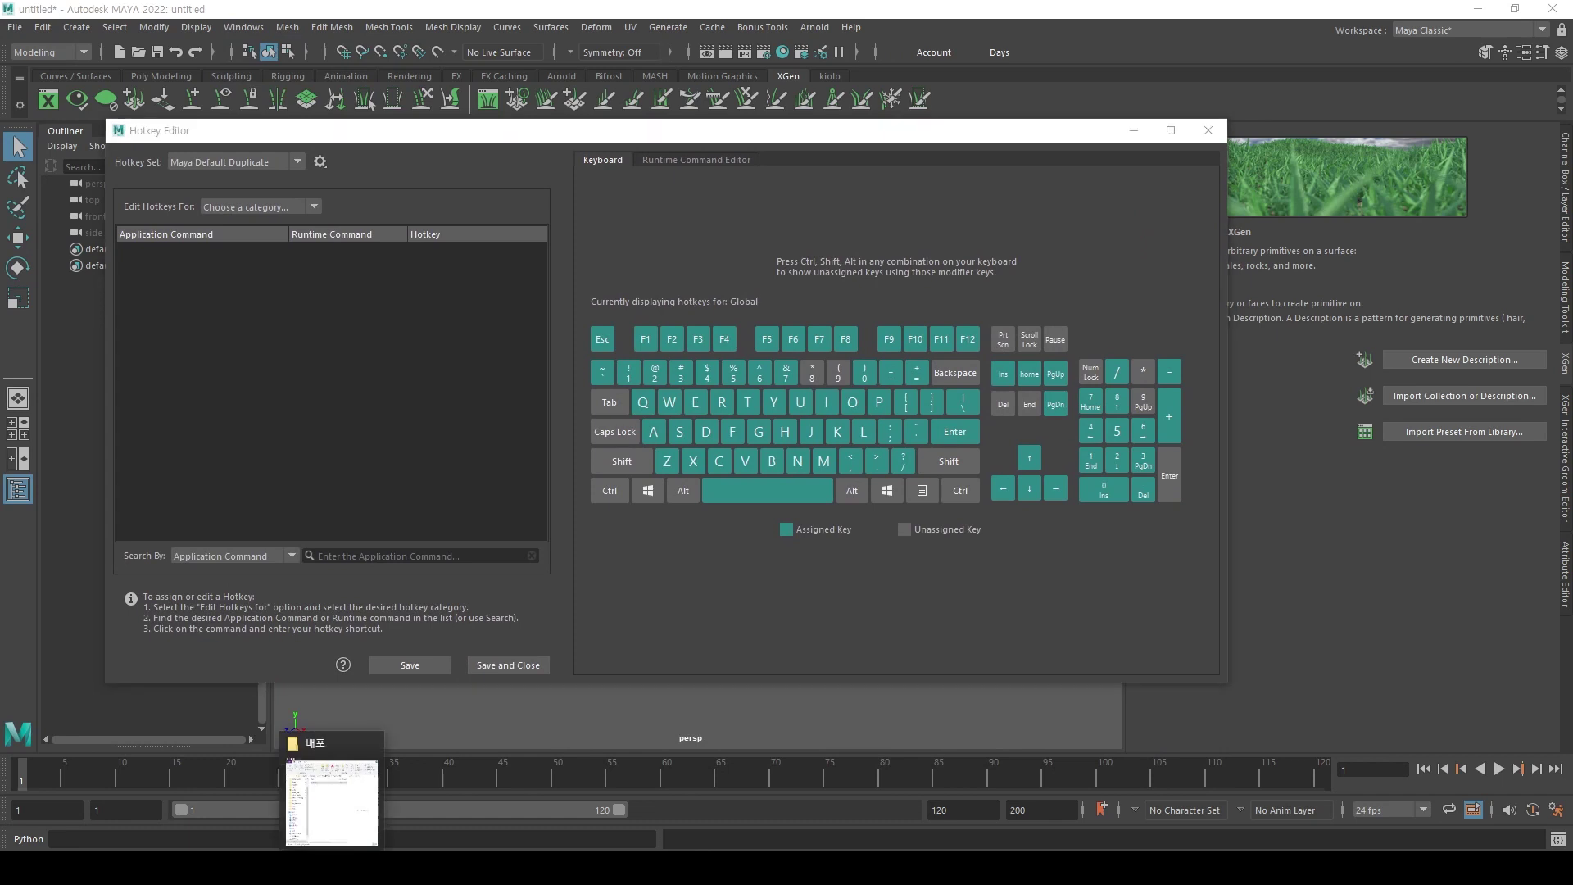
{"action": "left_click", "coordinate": [1036, 351]}
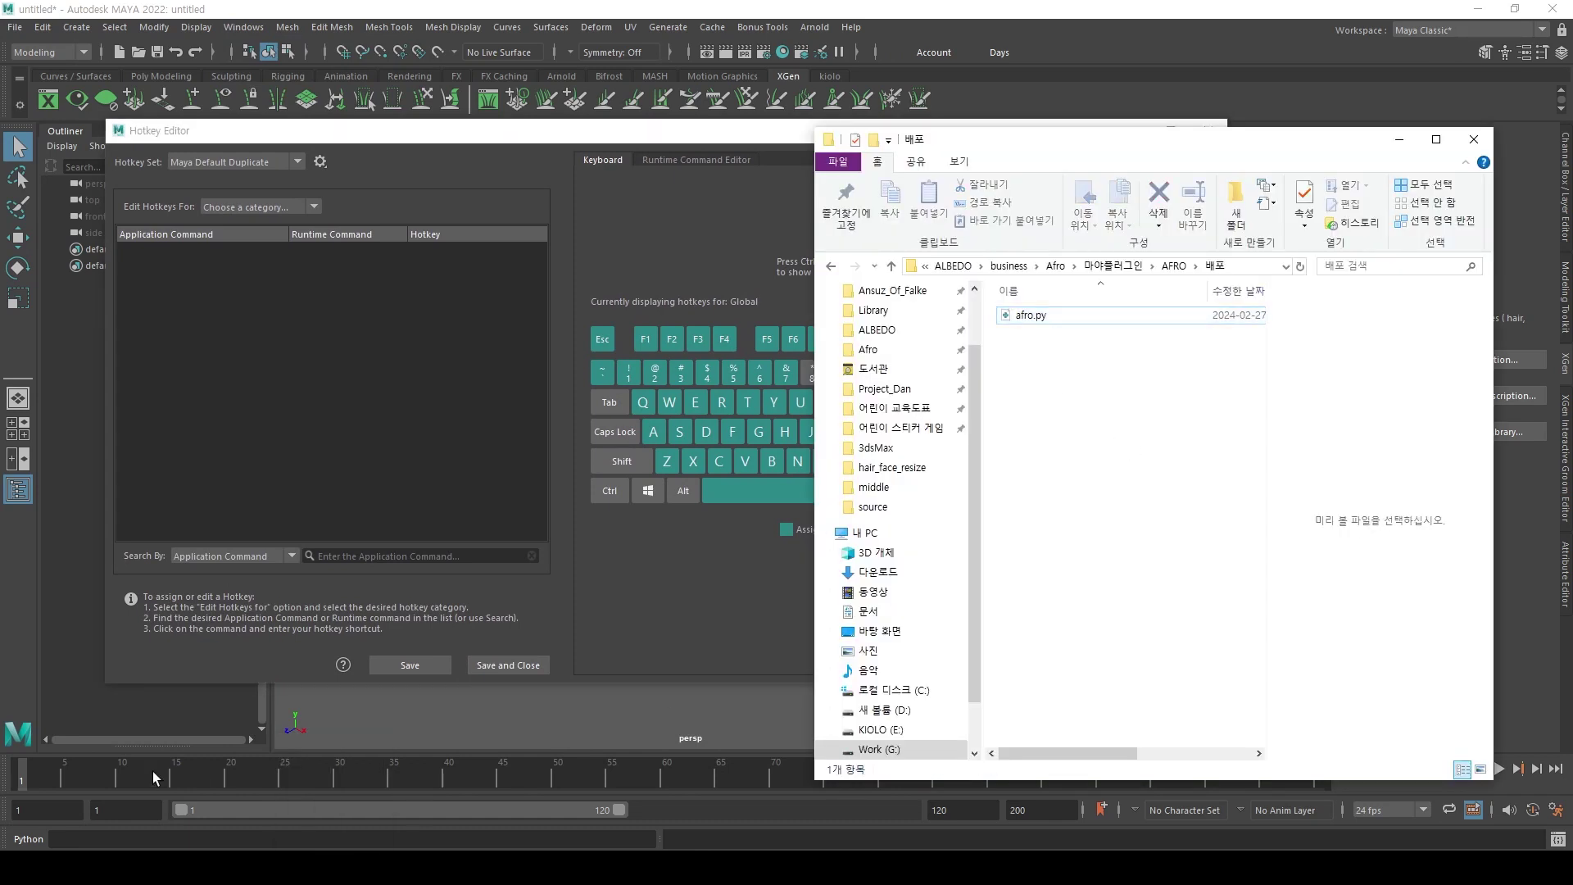
{"action": "key", "text": "super"}
{"action": "left_click", "coordinate": [170, 569]}
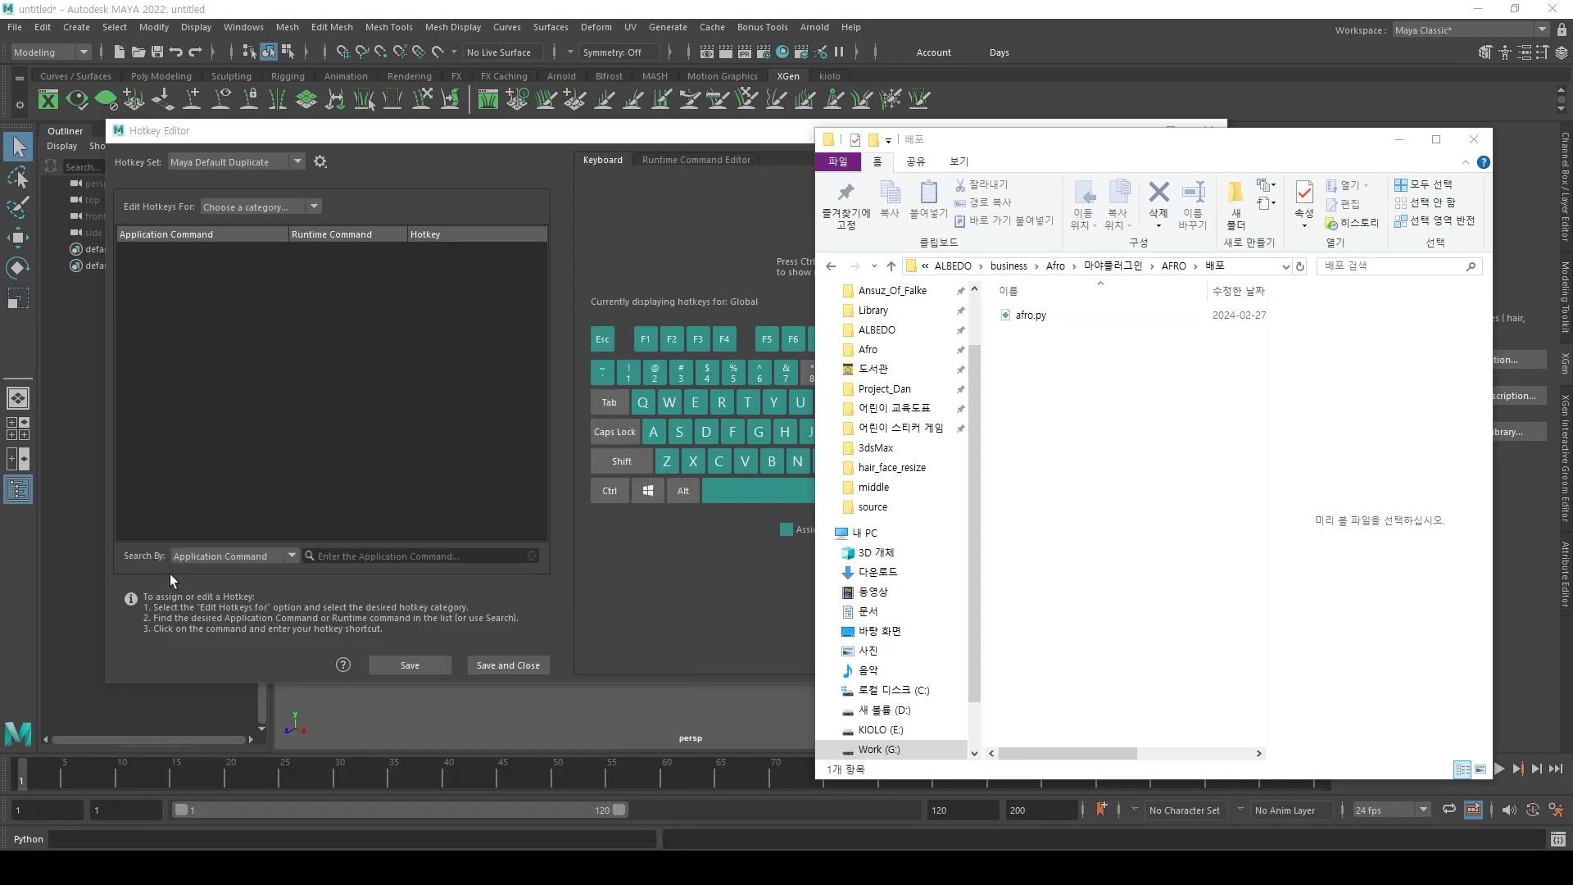
{"action": "left_click_drag", "start_coordinate": [895, 171], "coordinate": [537, 140]}
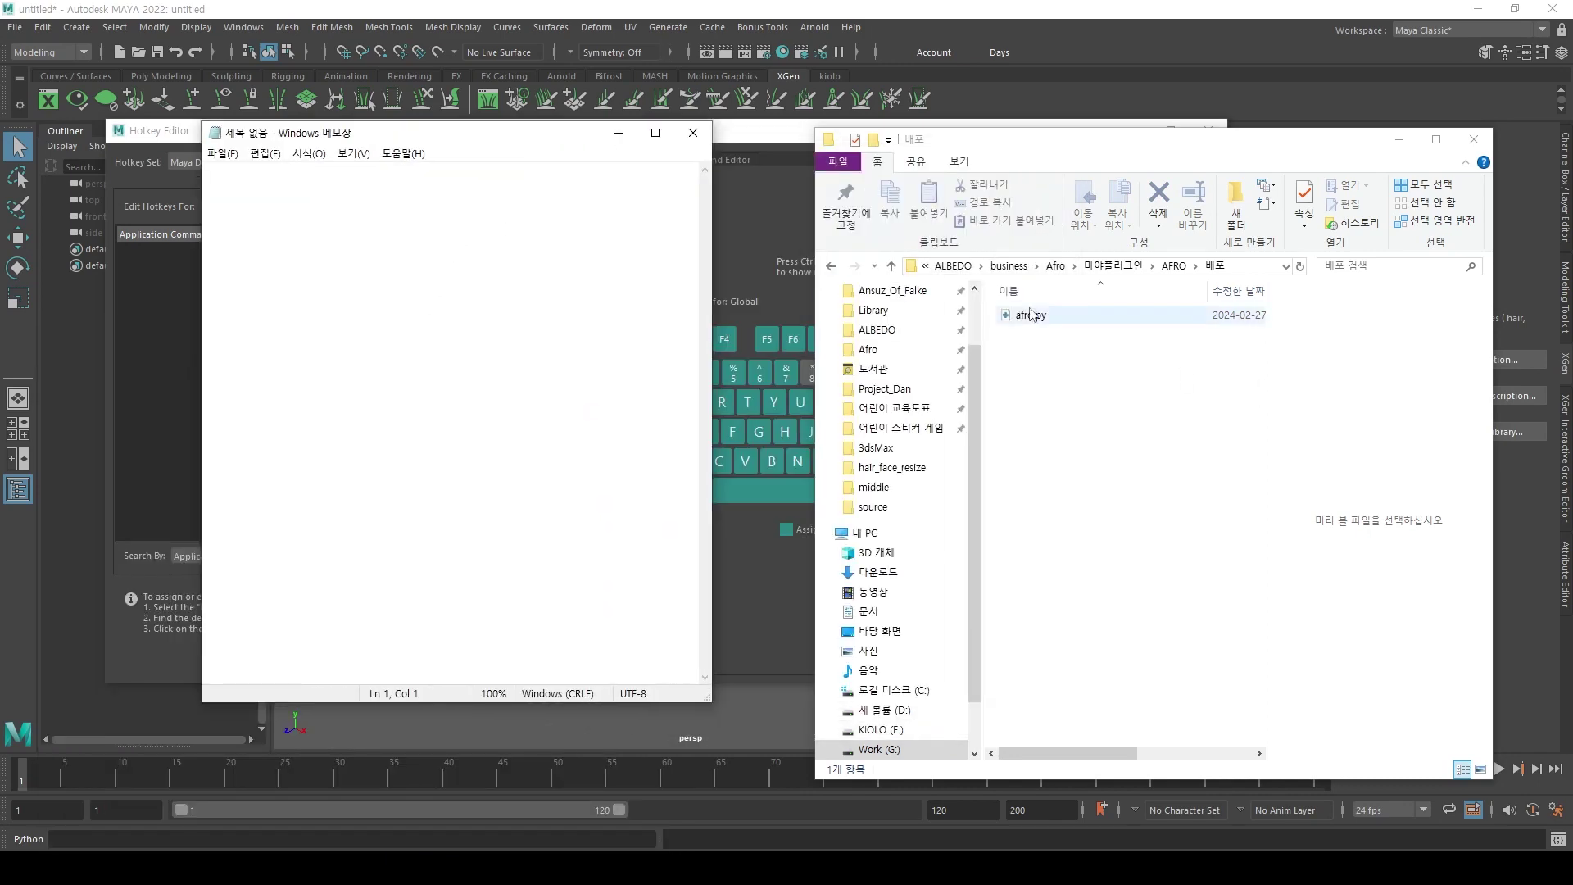
{"action": "left_click", "coordinate": [1102, 322]}
{"action": "left_click_drag", "start_coordinate": [1088, 323], "coordinate": [431, 341]}
{"action": "left_click", "coordinate": [418, 292]}
{"action": "left_click", "coordinate": [458, 336]}
{"action": "key", "text": "ctrl+a"}
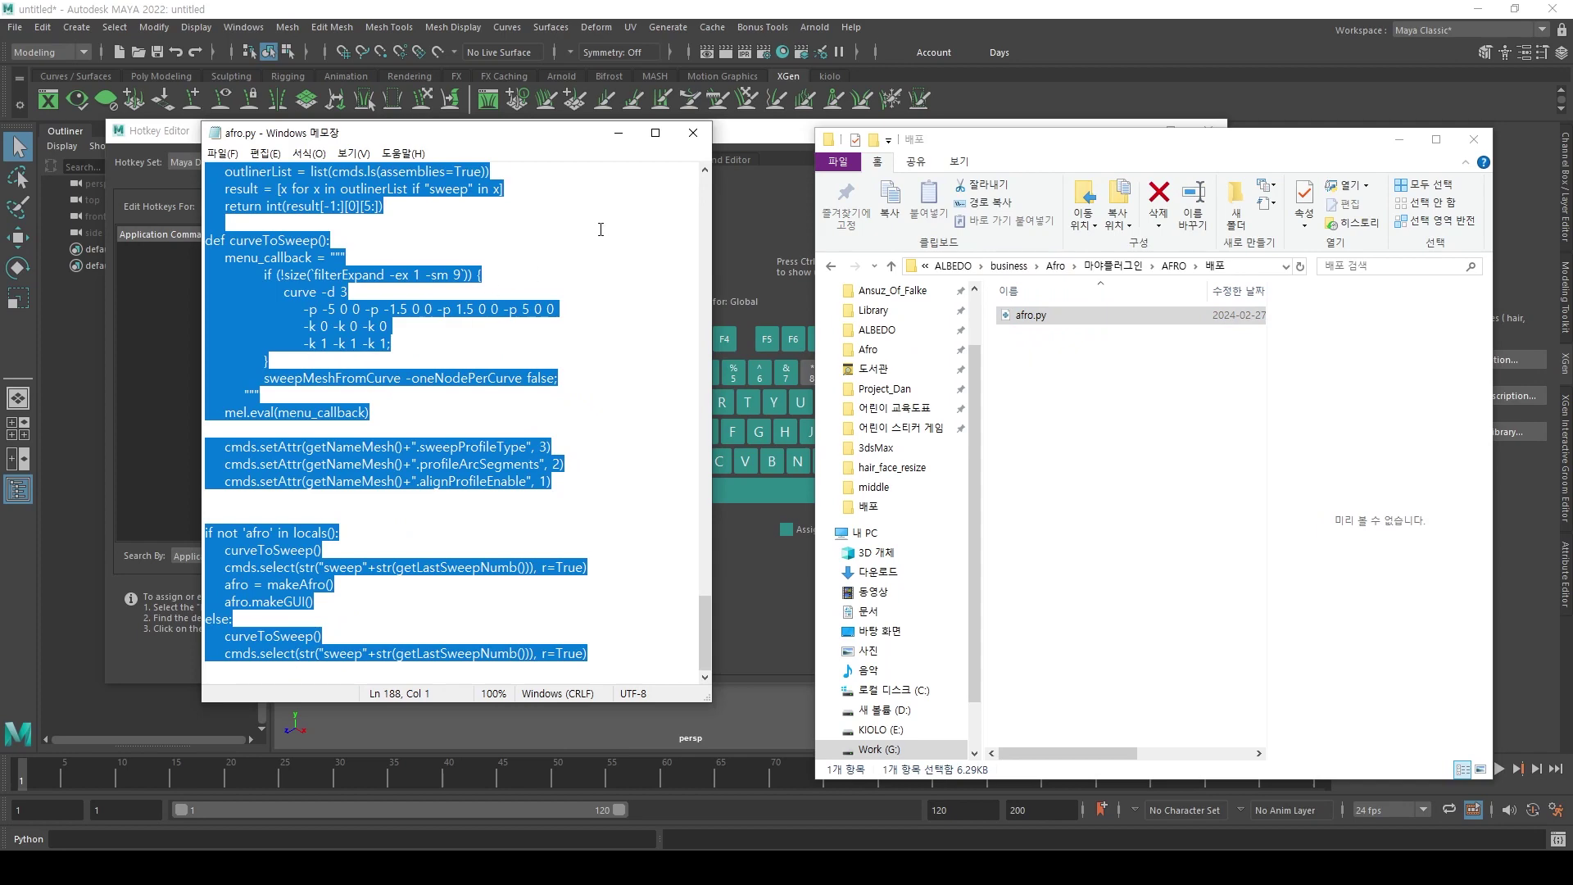
Back in Maya's Hotkey Editor, create a new runtime command with AFRO_HairCardPlugIn as both its name and description.
{"action": "left_click", "coordinate": [762, 139]}
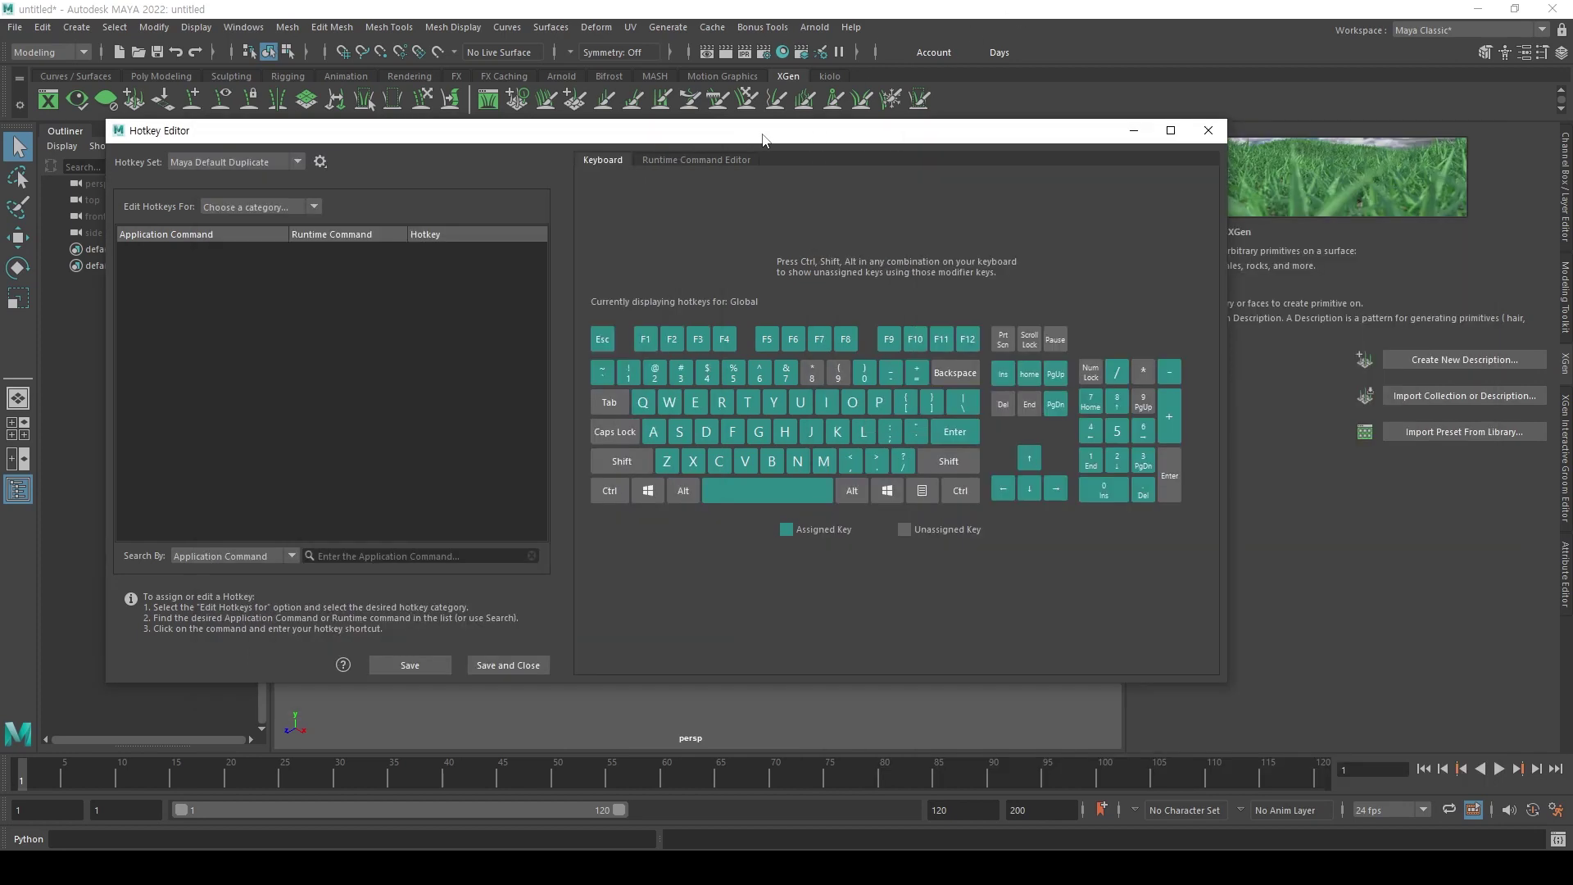
{"action": "left_click", "coordinate": [699, 159]}
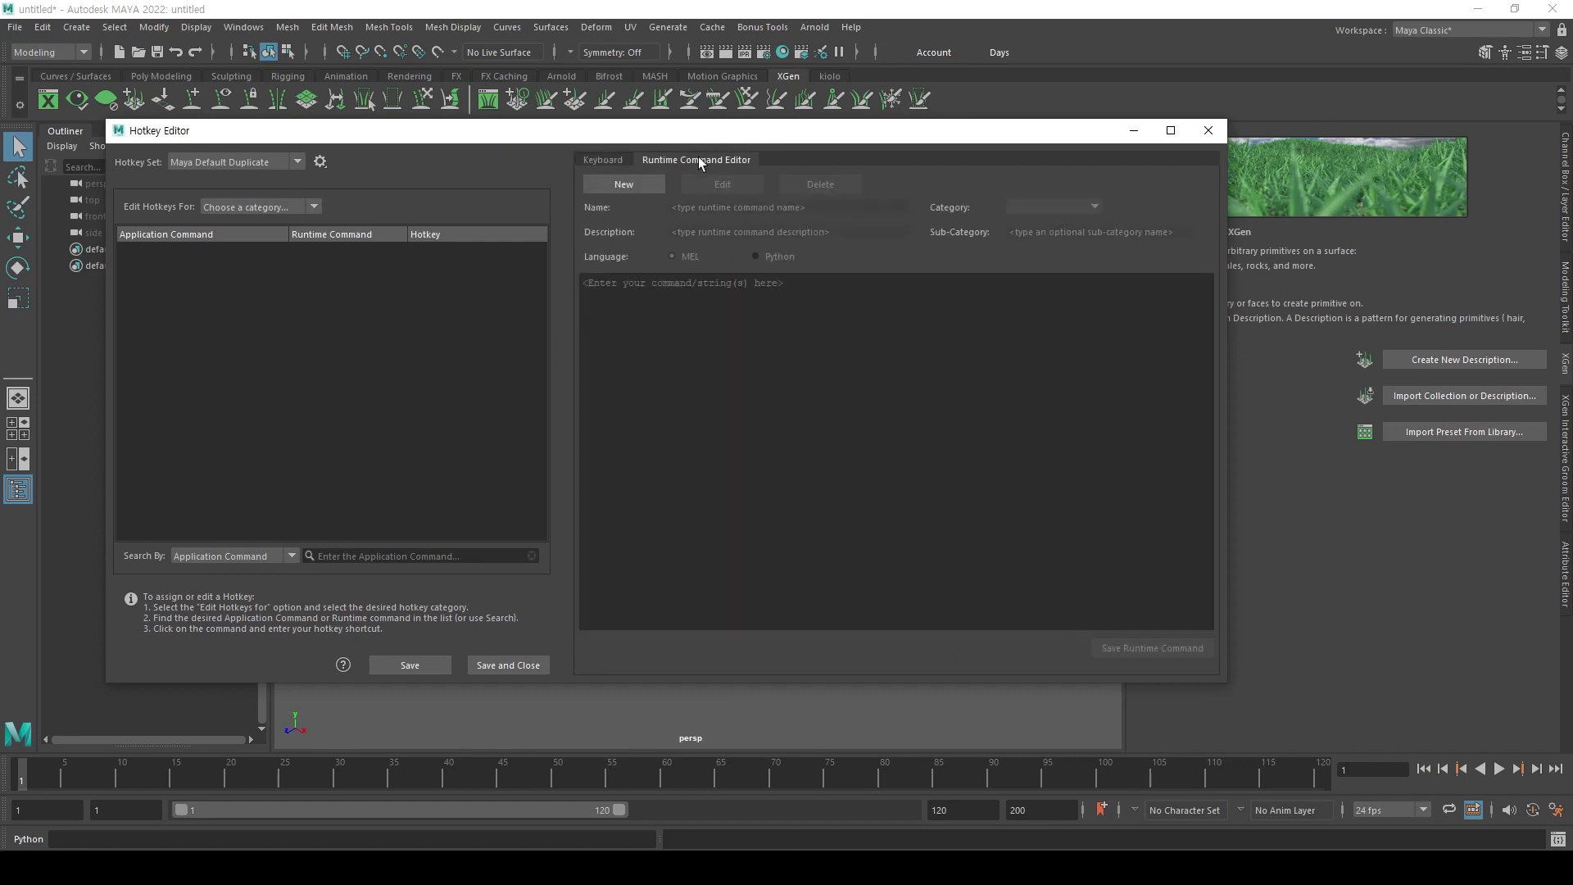
{"action": "left_click", "coordinate": [642, 183]}
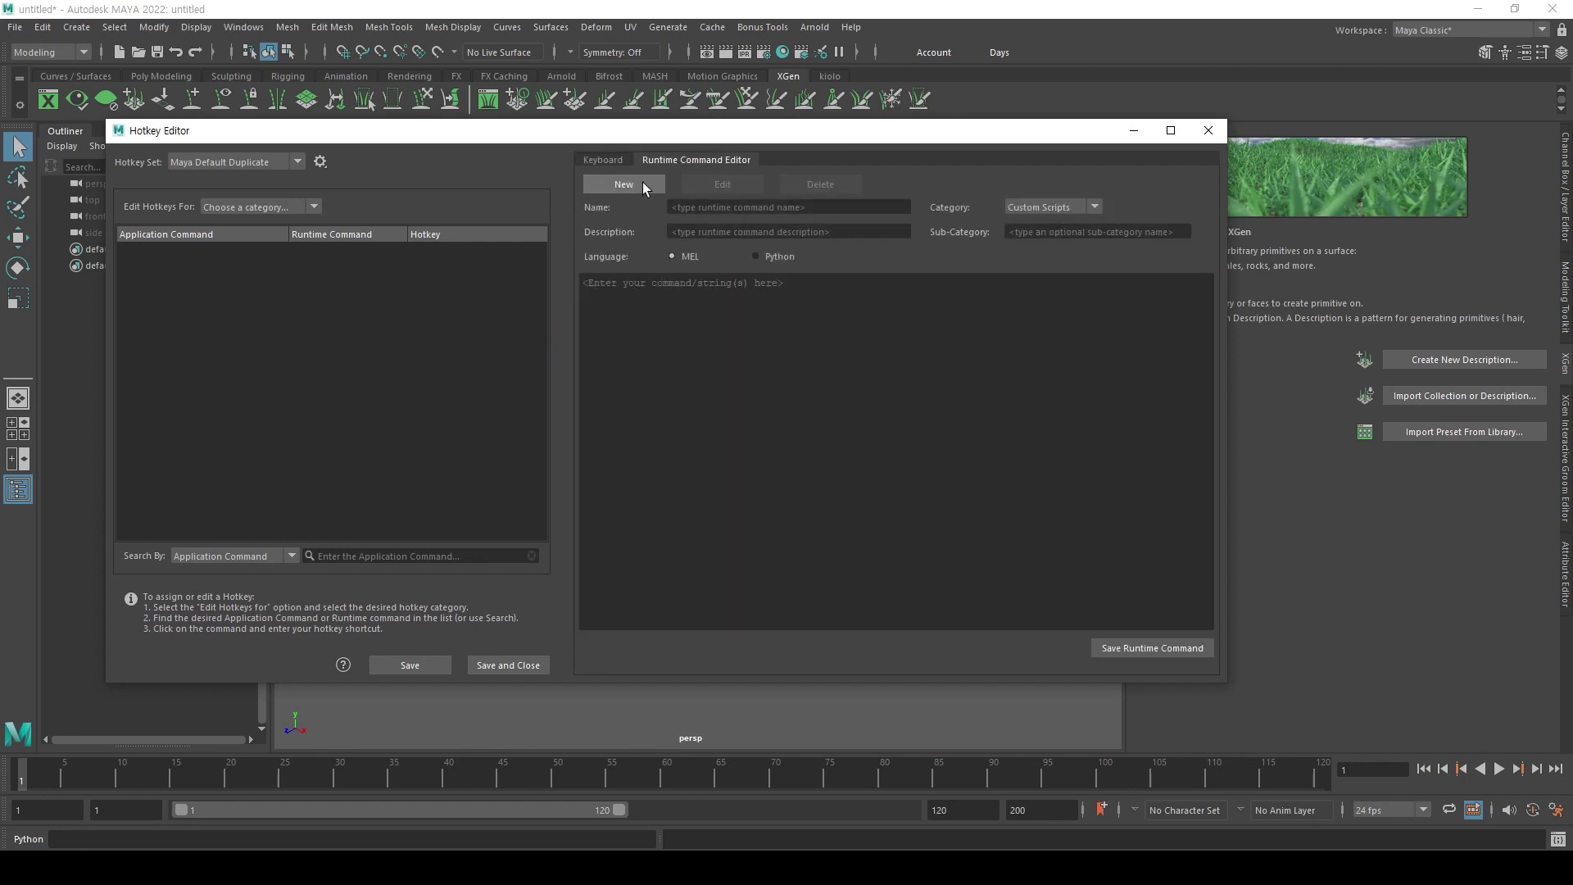
{"action": "left_click", "coordinate": [734, 207]}
{"action": "type", "text": "A"}
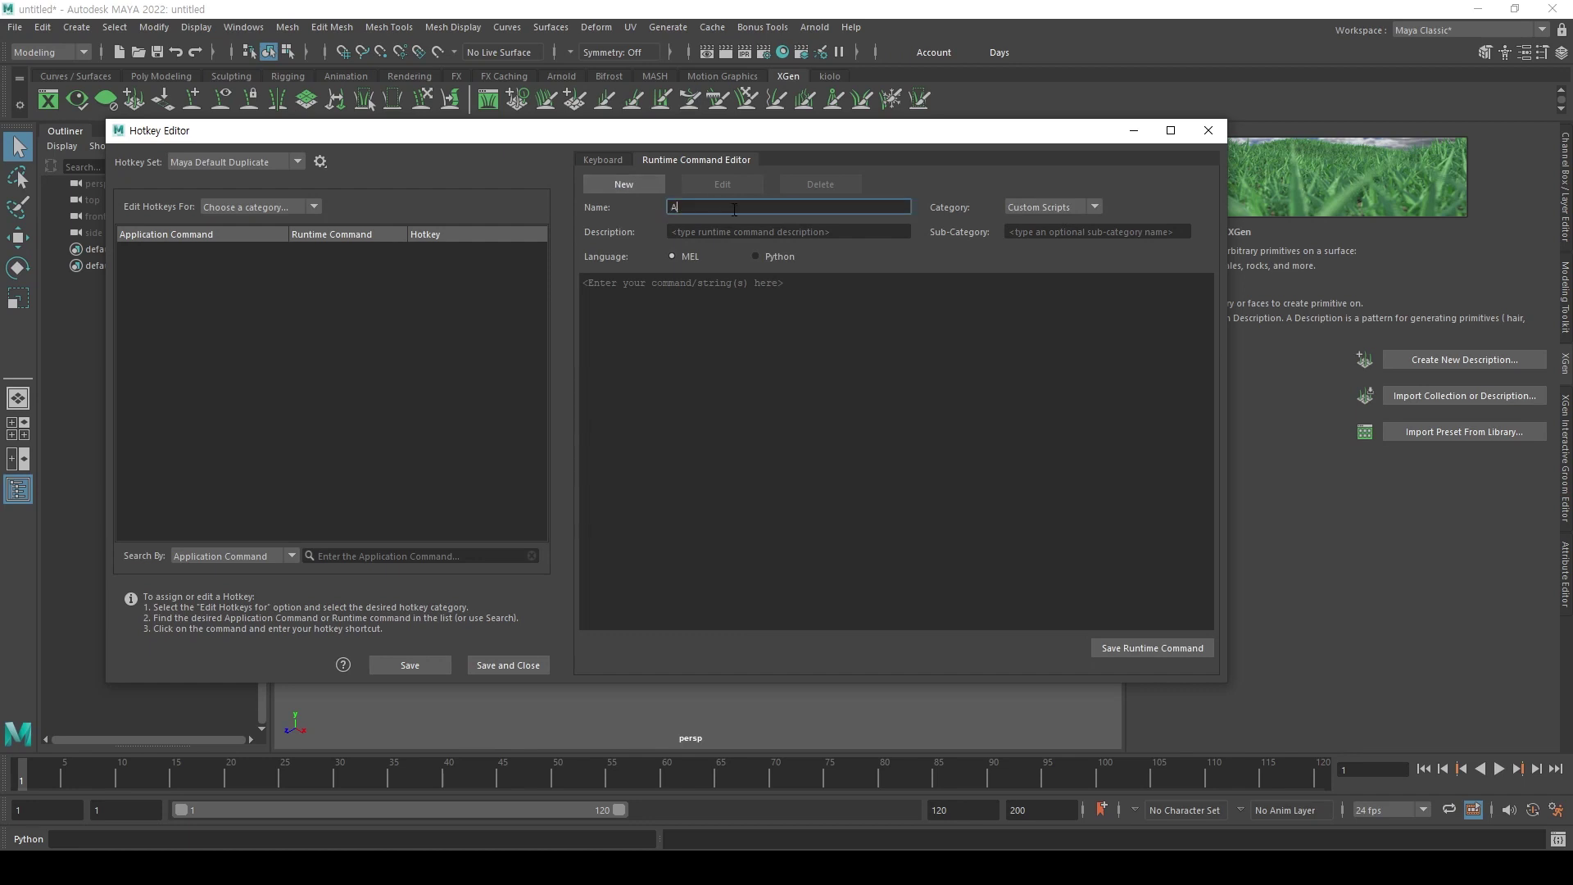
{"action": "type", "text": "FRO_HairCardPlungIn"}
{"action": "key", "text": "ctrl+a"}
{"action": "key", "text": "ctrl+c"}
{"action": "left_click", "coordinate": [779, 231]}
{"action": "key", "text": "ctrl+v"}
{"action": "left_click", "coordinate": [808, 330]}
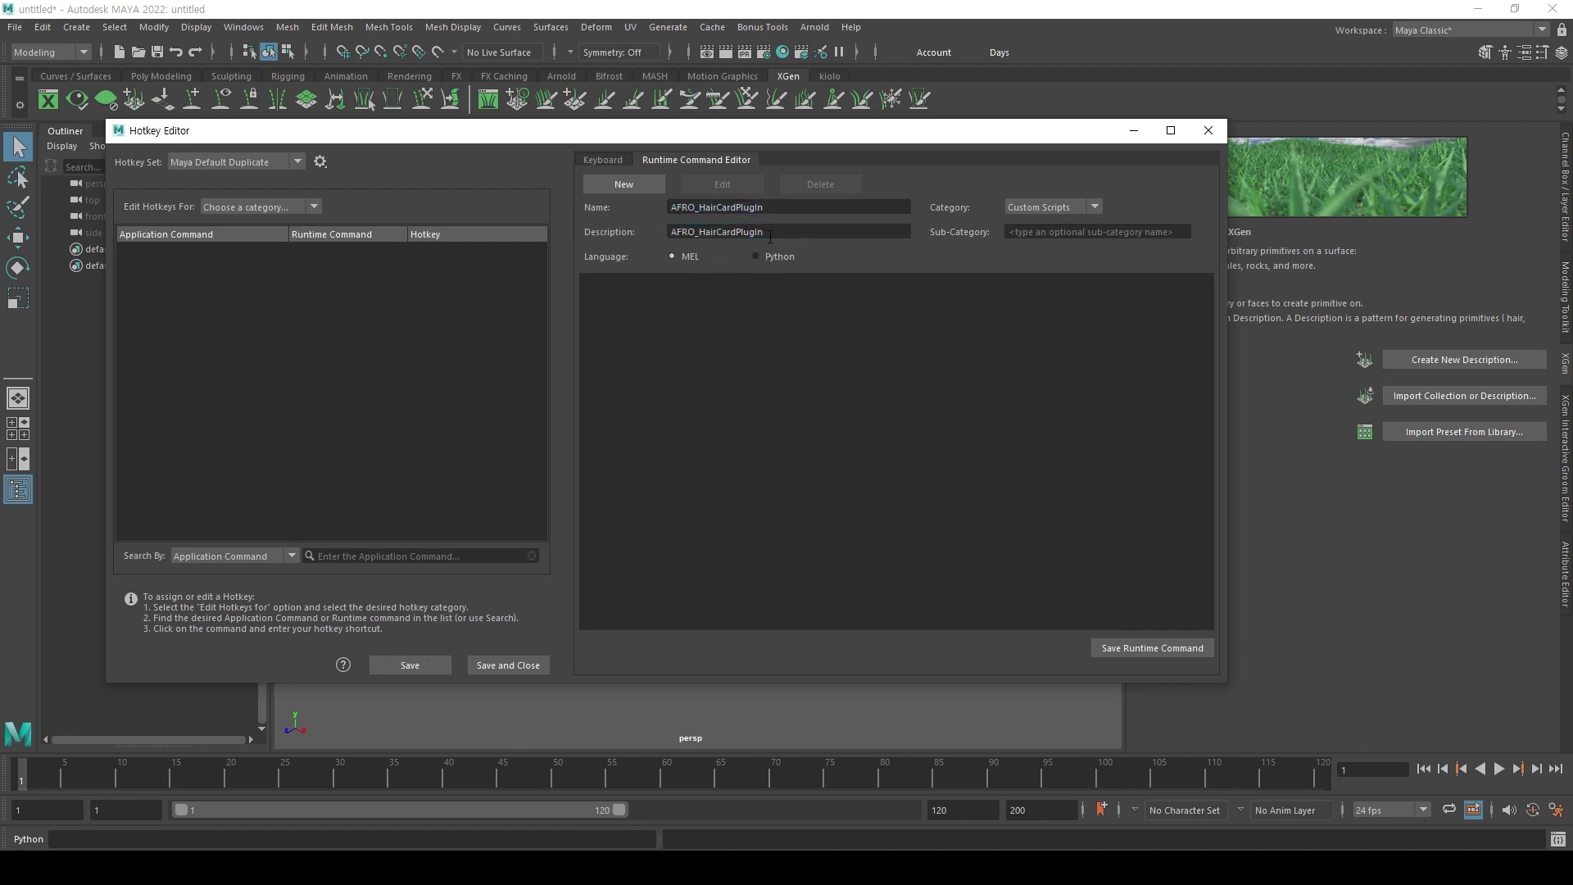
Set the command's language to Python, fill it with the full afro.py code copied from Notepad, and save the runtime command.
{"action": "left_click", "coordinate": [783, 264]}
{"action": "key", "text": "alt+Tab"}
{"action": "left_click", "coordinate": [575, 361]}
{"action": "key", "text": "ctrl+a"}
{"action": "key", "text": "ctrl+c"}
{"action": "left_click", "coordinate": [904, 353]}
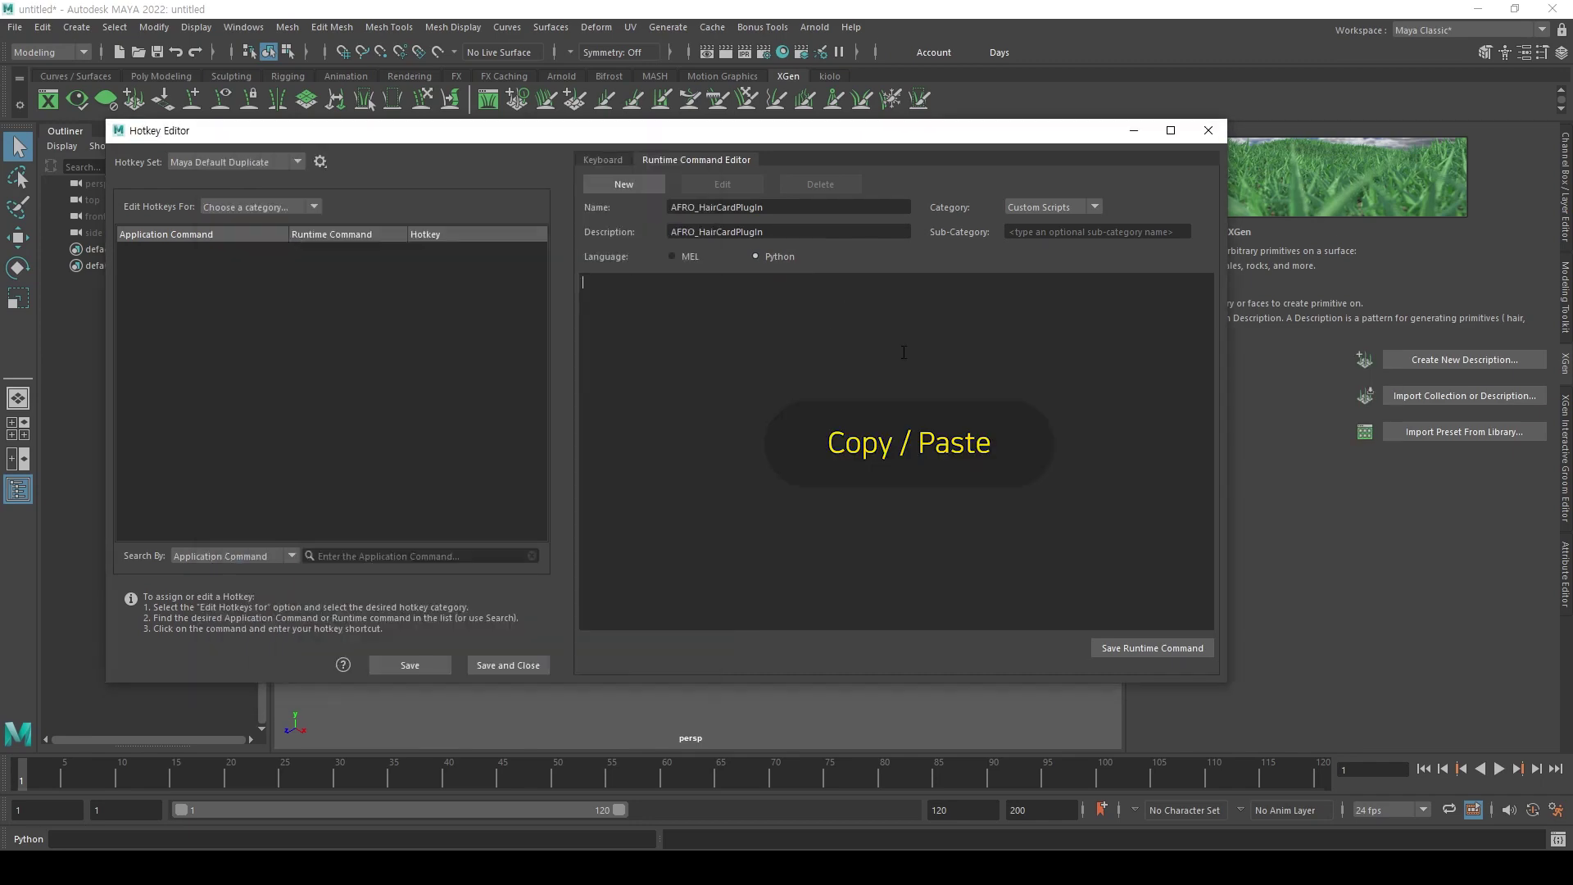
{"action": "key", "text": "ctrl+v"}
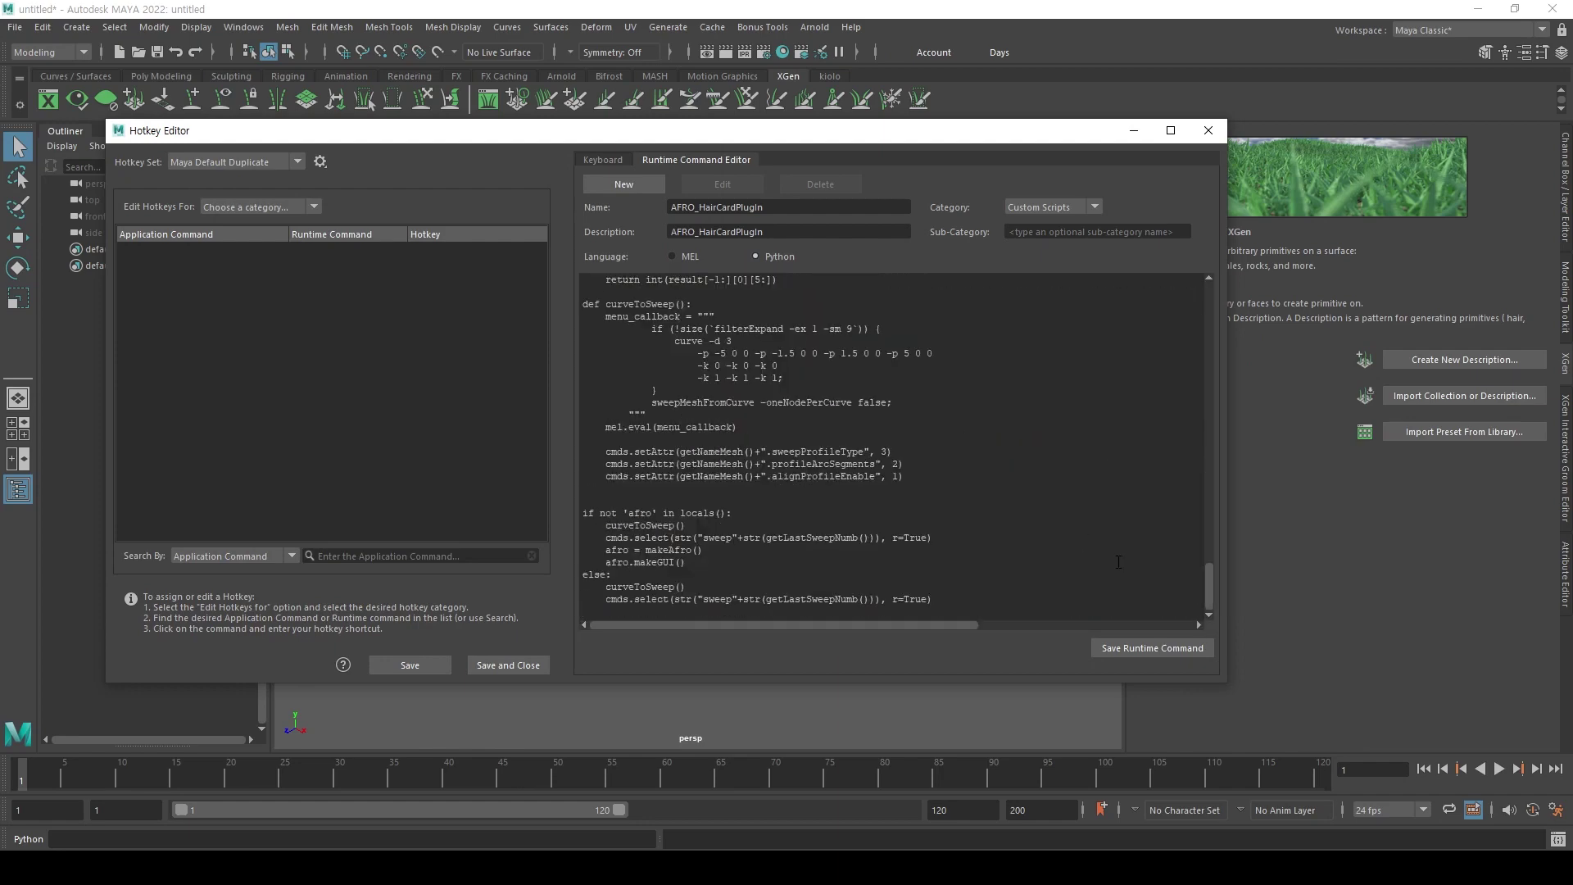
{"action": "left_click", "coordinate": [1186, 651]}
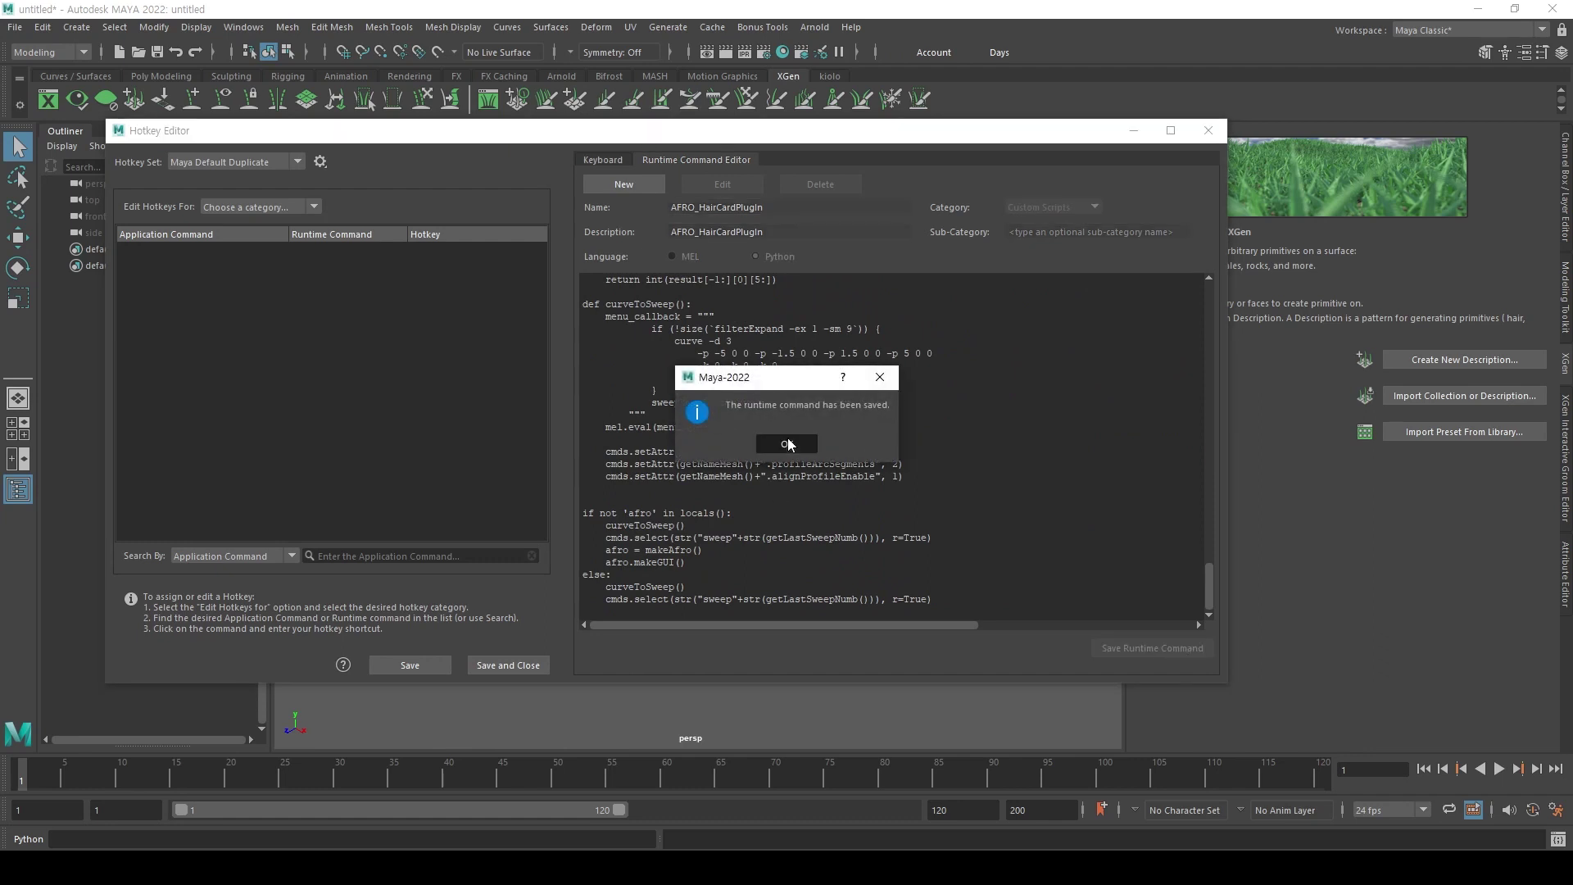
{"action": "left_click", "coordinate": [786, 441]}
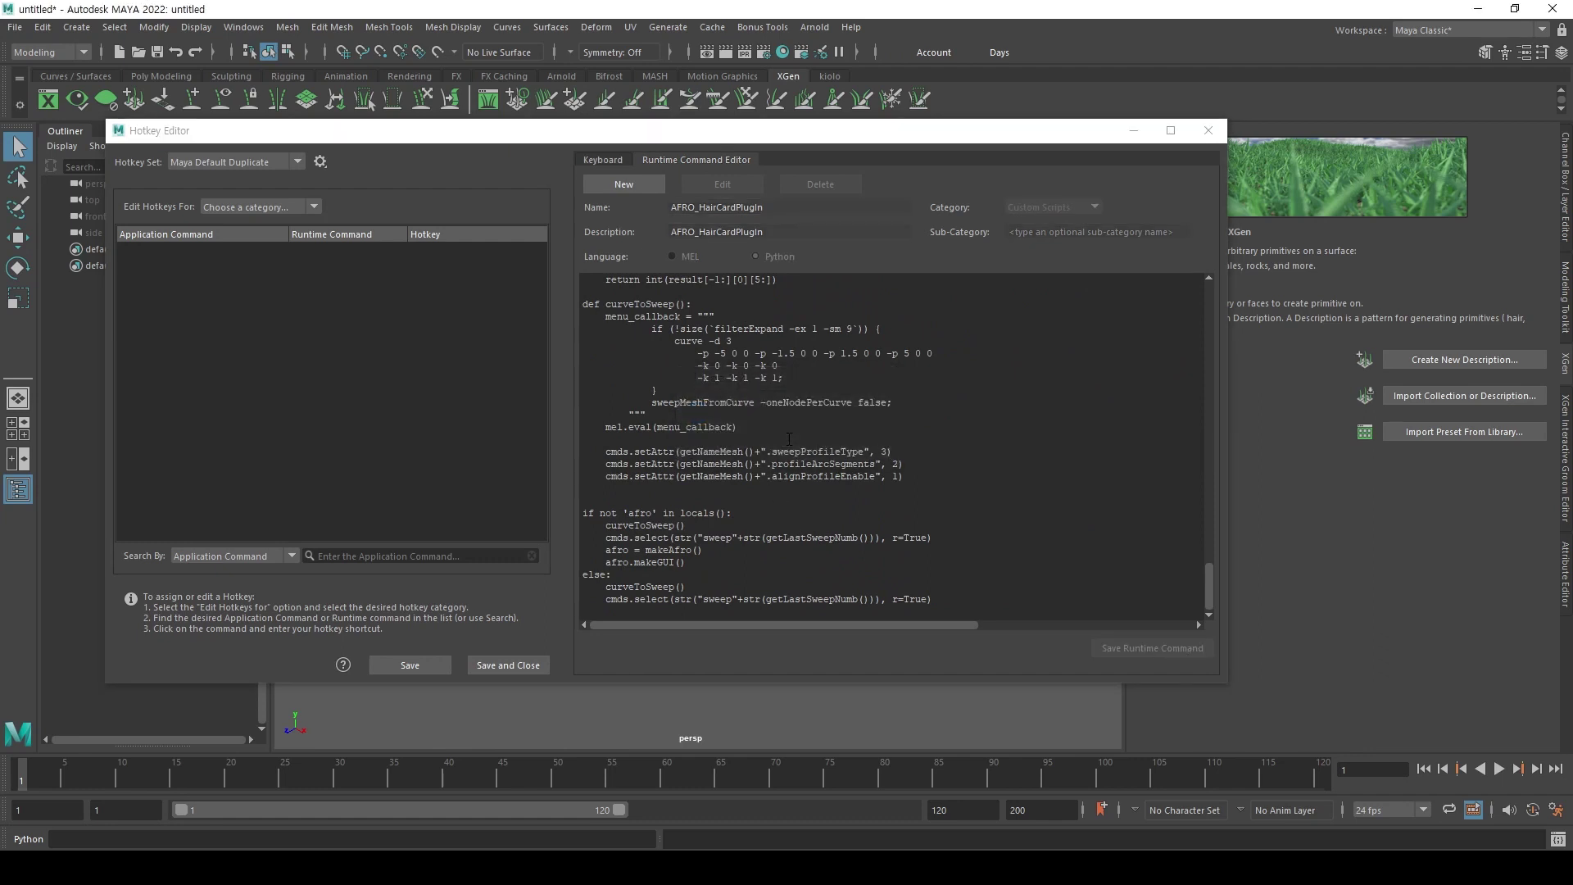
Assign the hotkey Ctrl+Alt+A to the AFRO Hair Card Plug In entry under Custom Scripts and save the hotkey settings.
{"action": "left_click", "coordinate": [315, 208]}
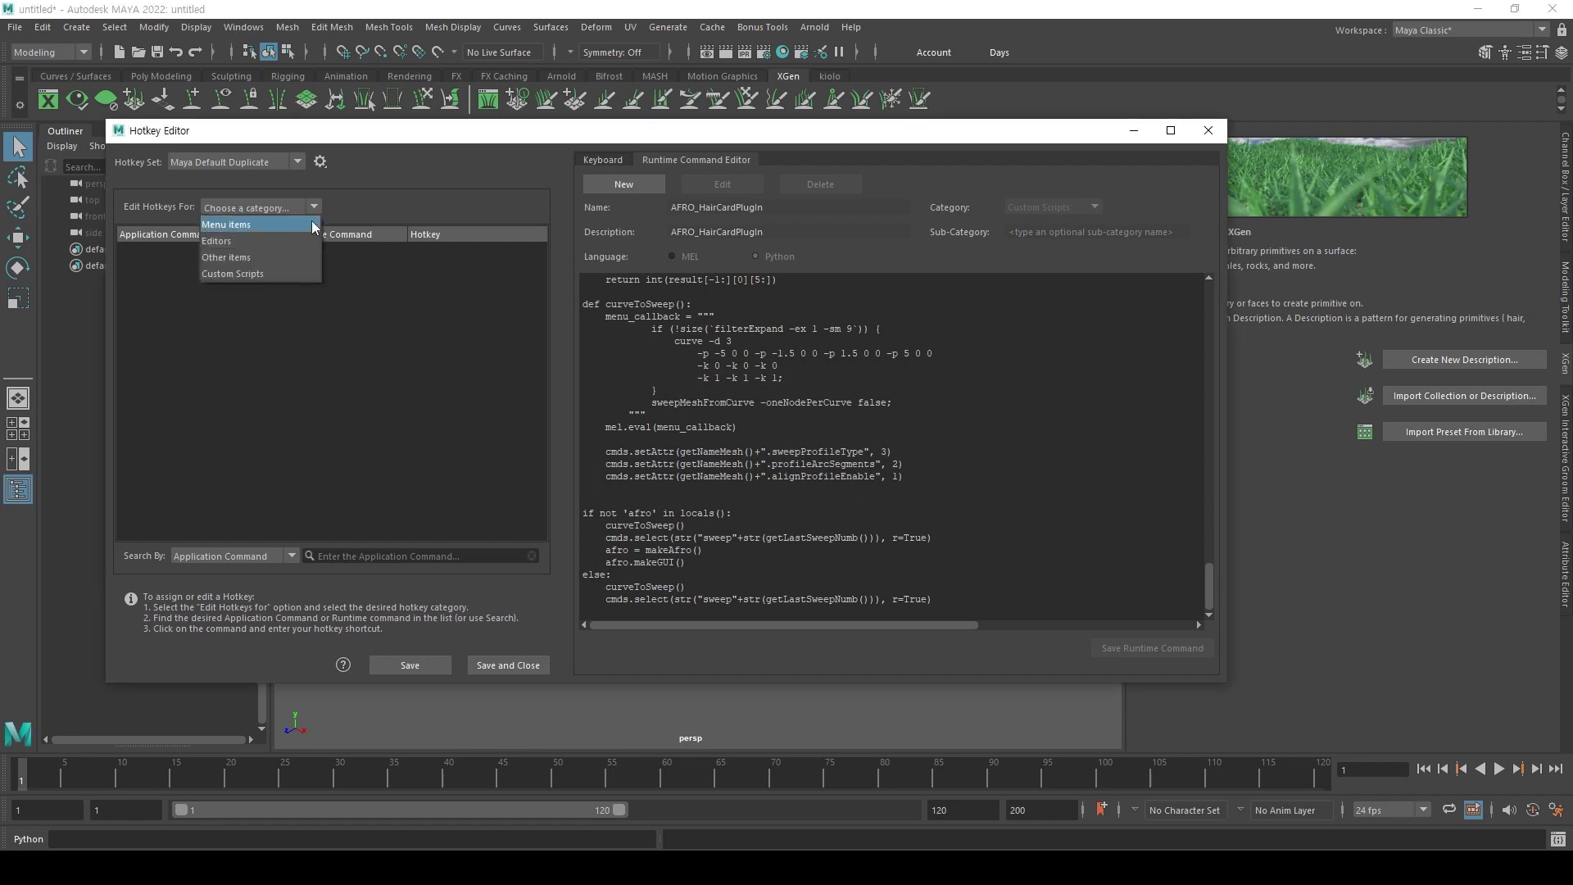
{"action": "left_click", "coordinate": [311, 274]}
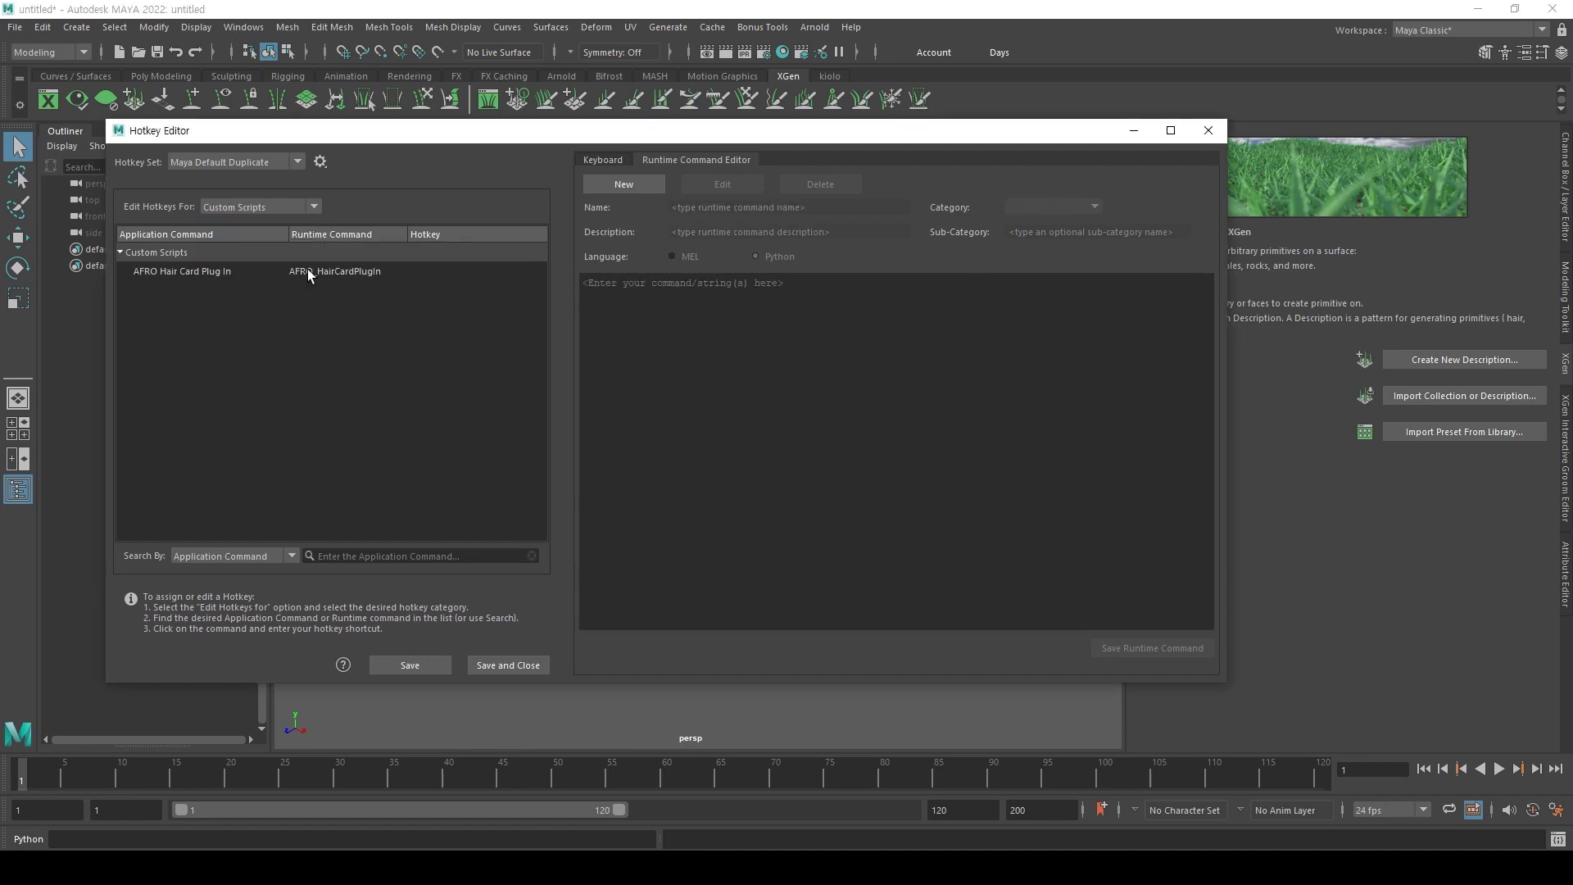
{"action": "left_click", "coordinate": [454, 279]}
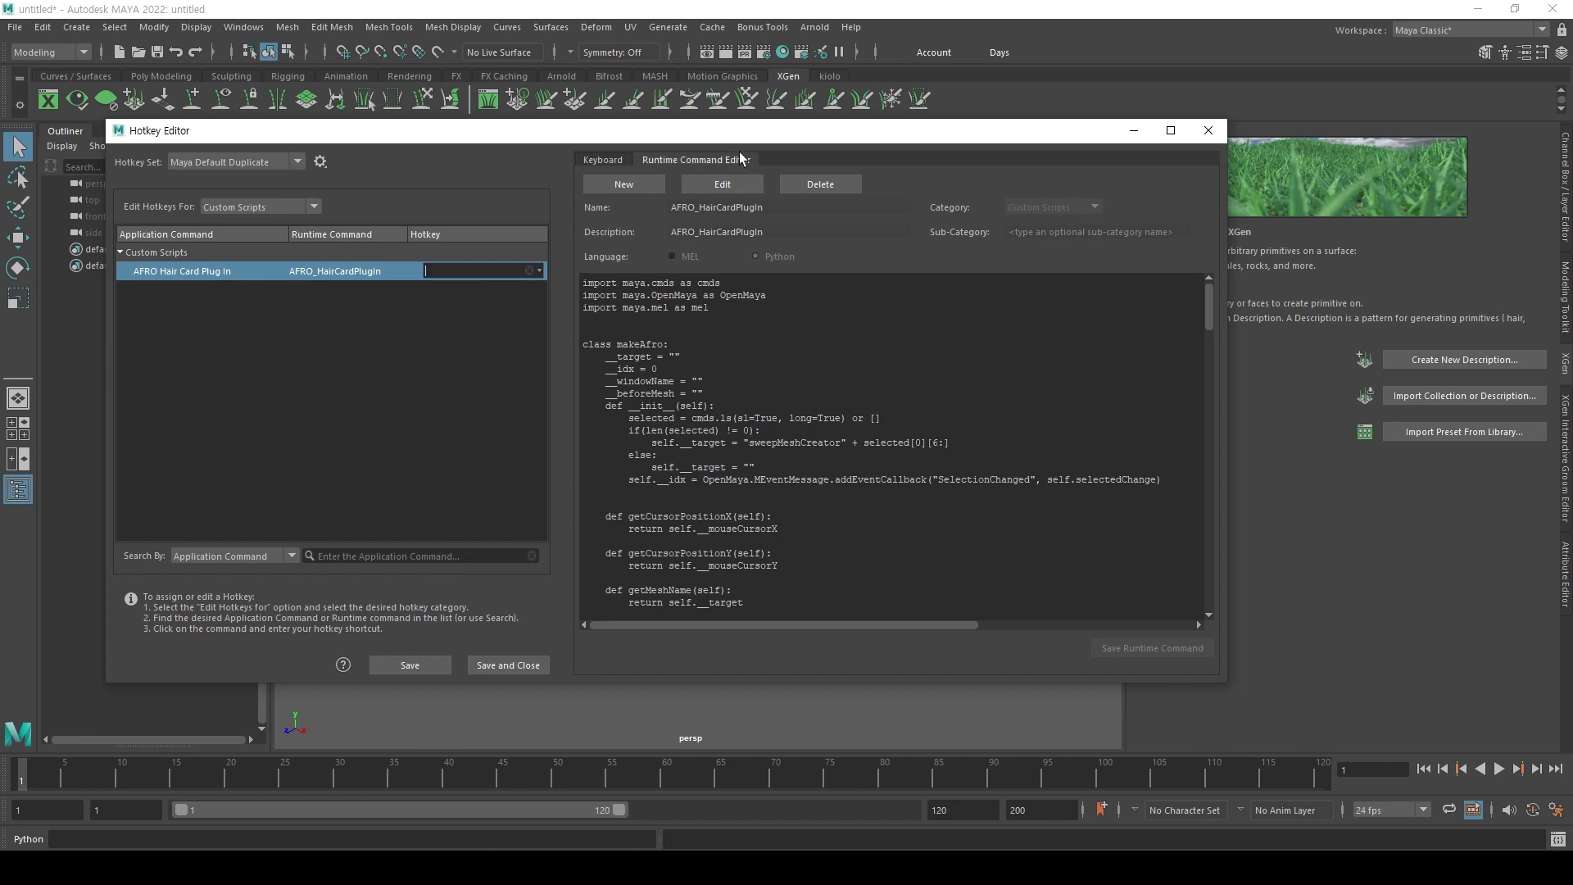
{"action": "left_click", "coordinate": [600, 161]}
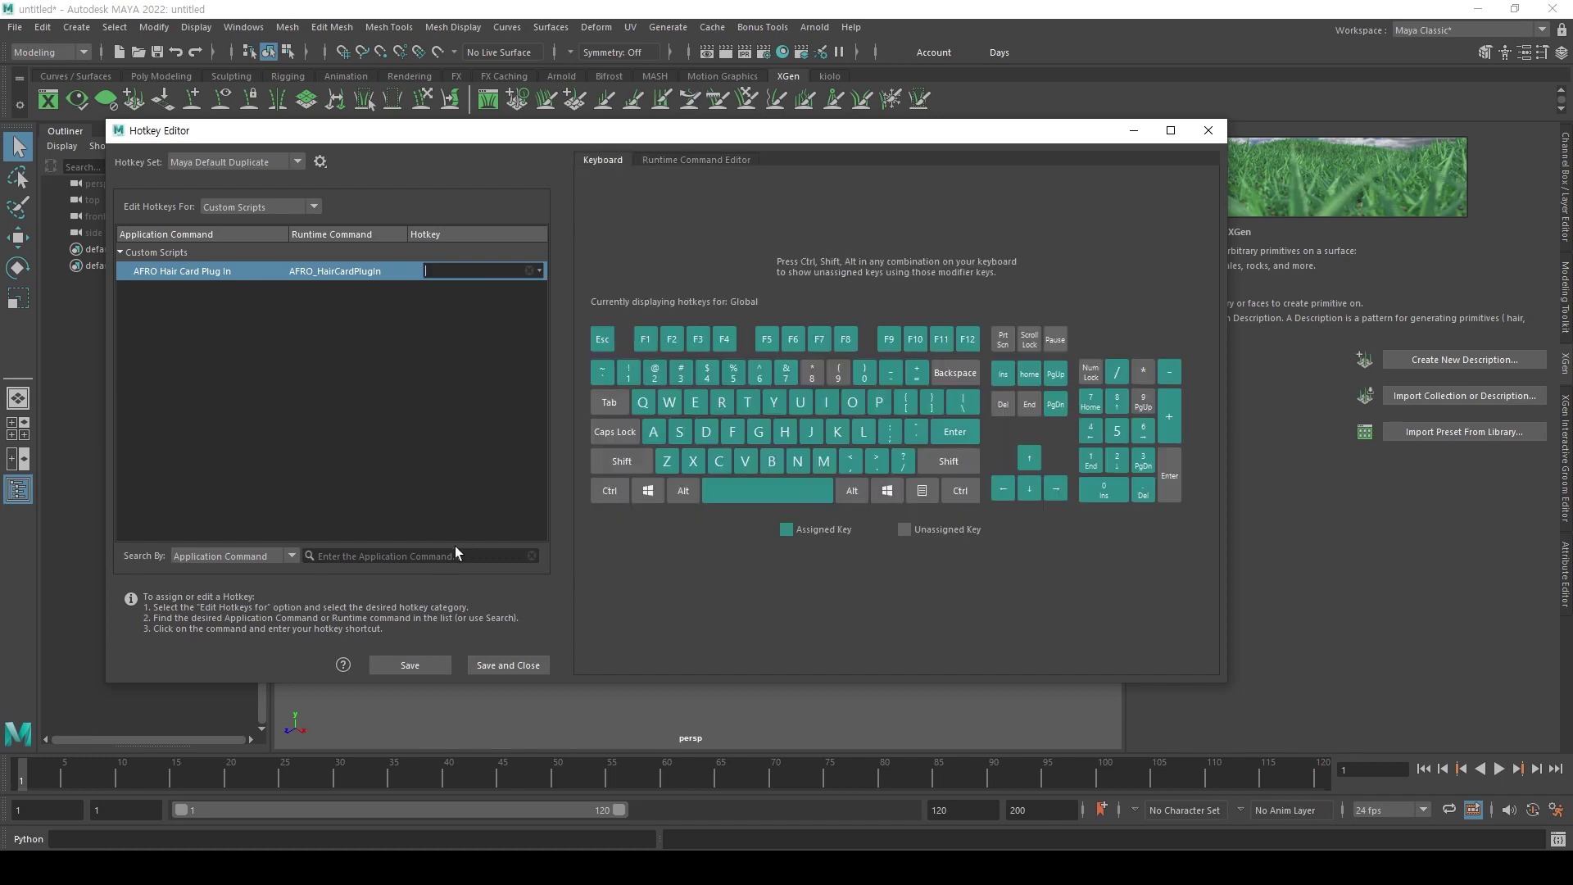
{"action": "key", "text": "ctrl"}
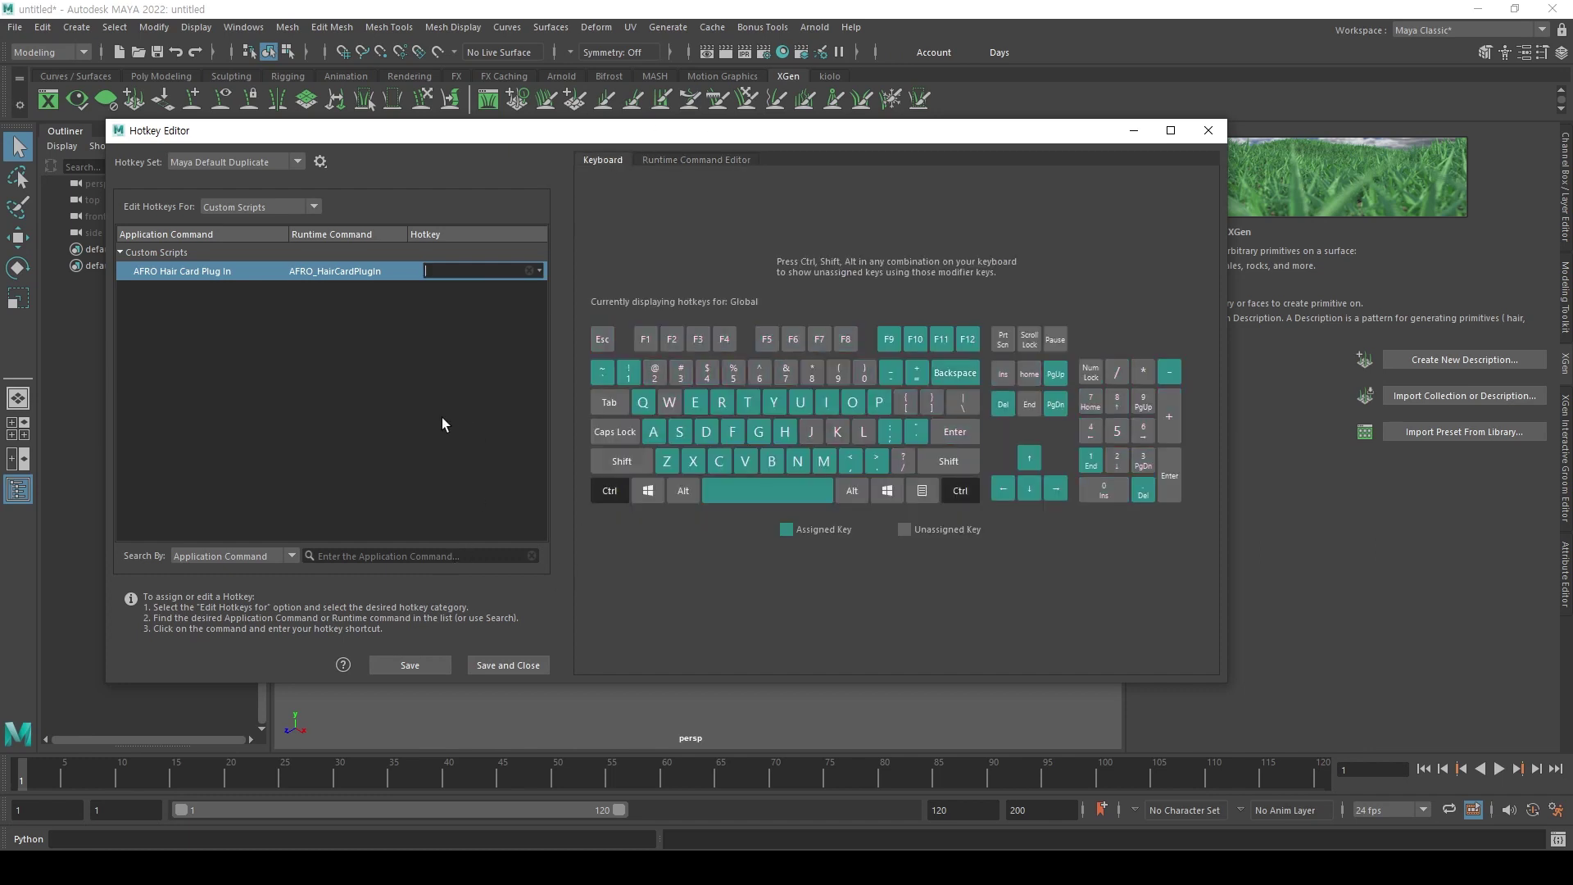
{"action": "key", "text": "ctrl+alt"}
{"action": "key", "text": "ctrl+alt+a"}
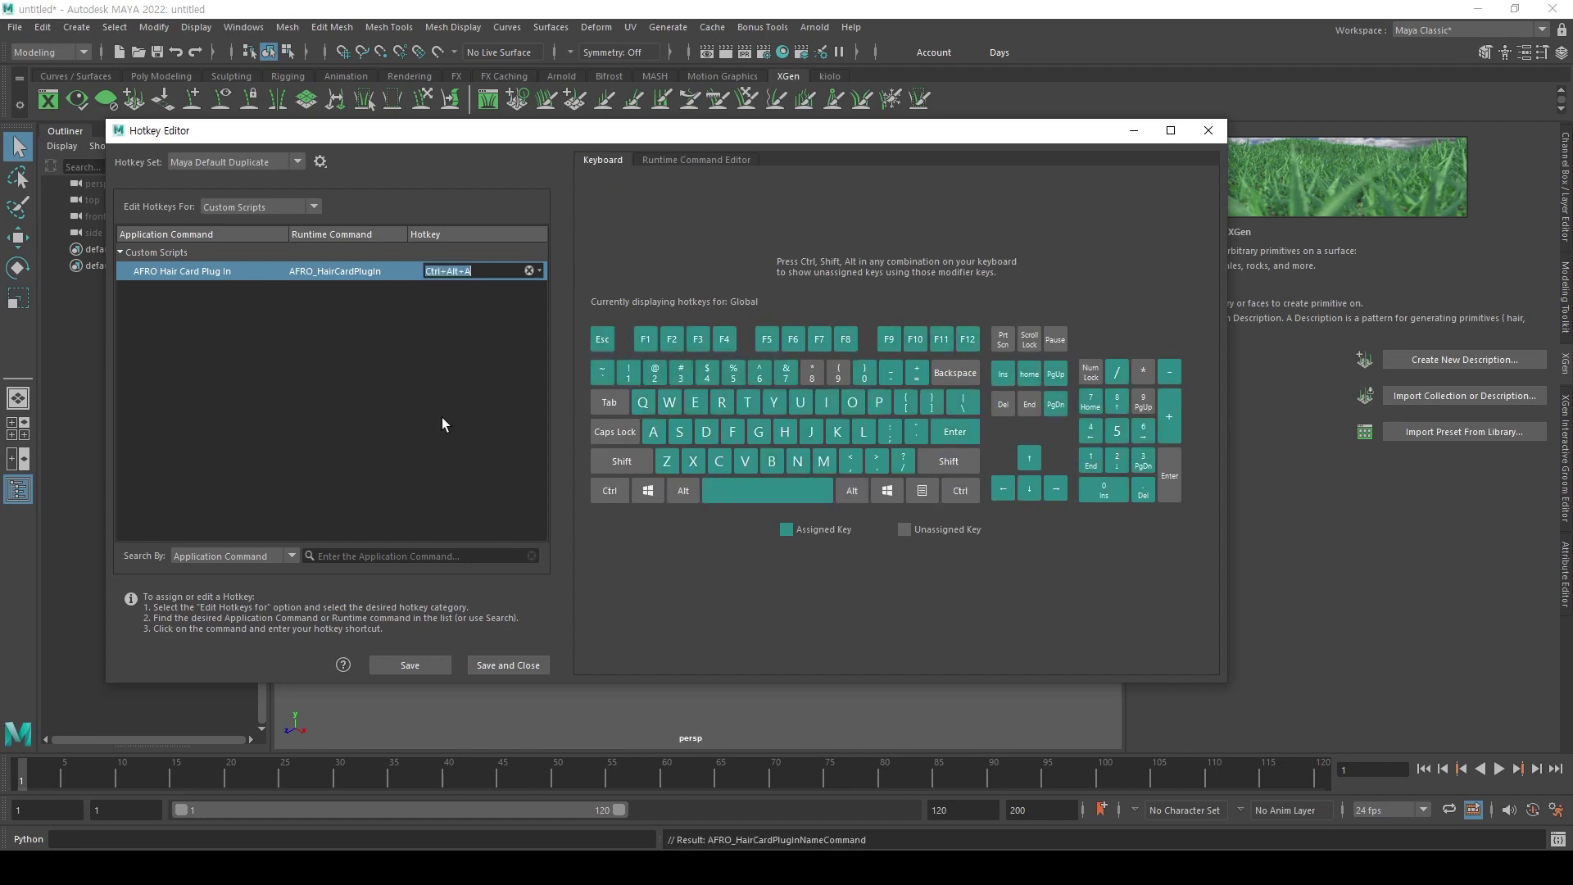
{"action": "left_click", "coordinate": [339, 407]}
{"action": "left_click", "coordinate": [404, 665]}
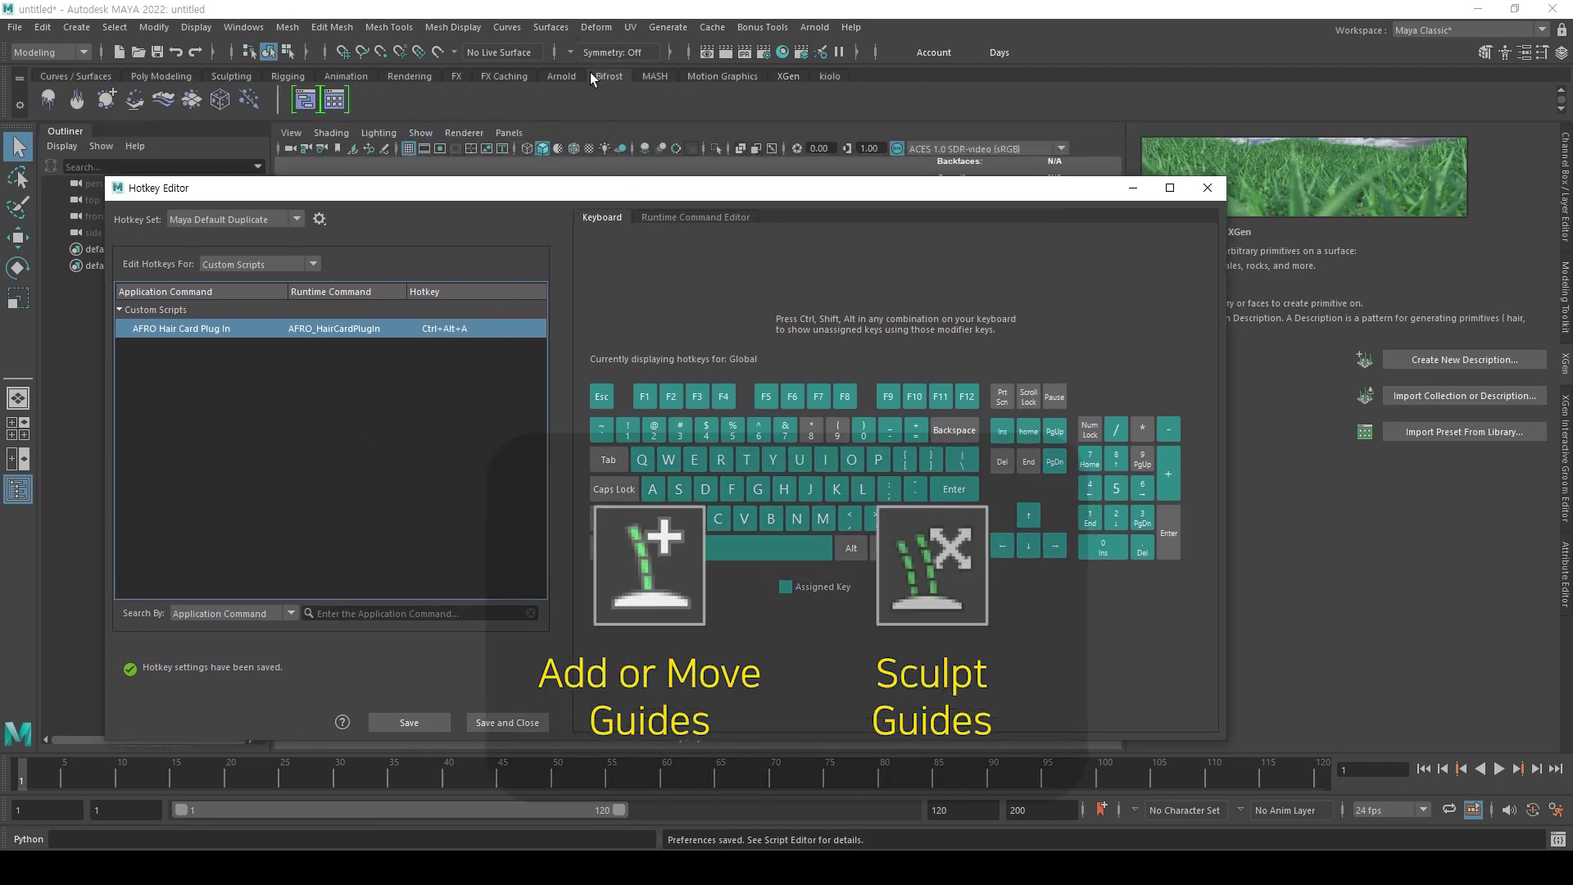
Show the XGen shelf and create a new runtime command with Xgen_Guide_Create as both its name and description.
{"action": "left_click", "coordinate": [779, 73]}
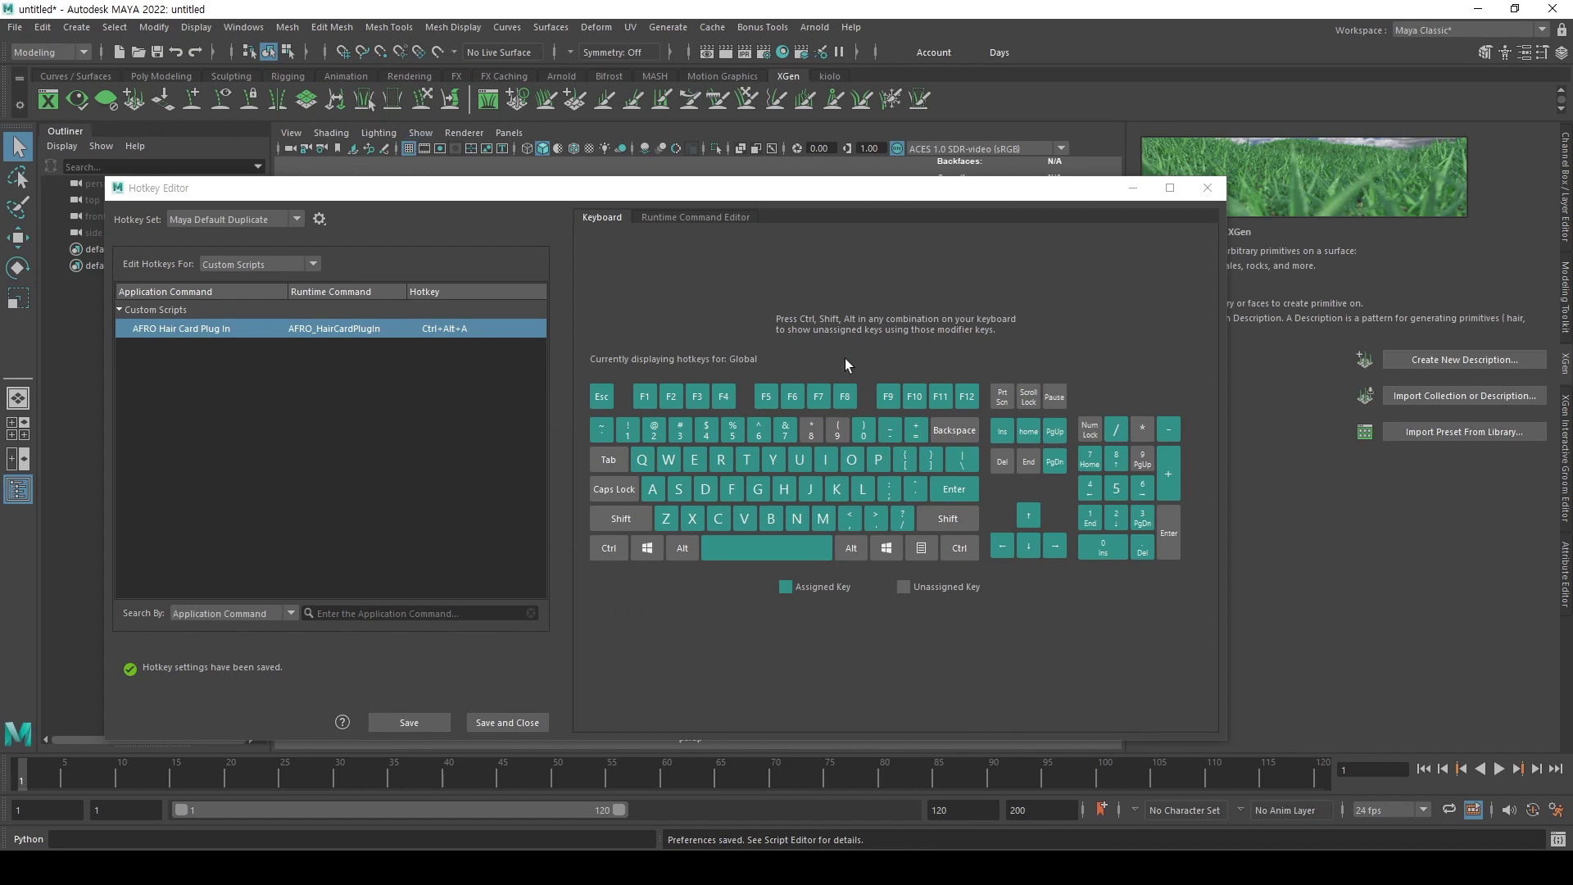
{"action": "left_click", "coordinate": [682, 218]}
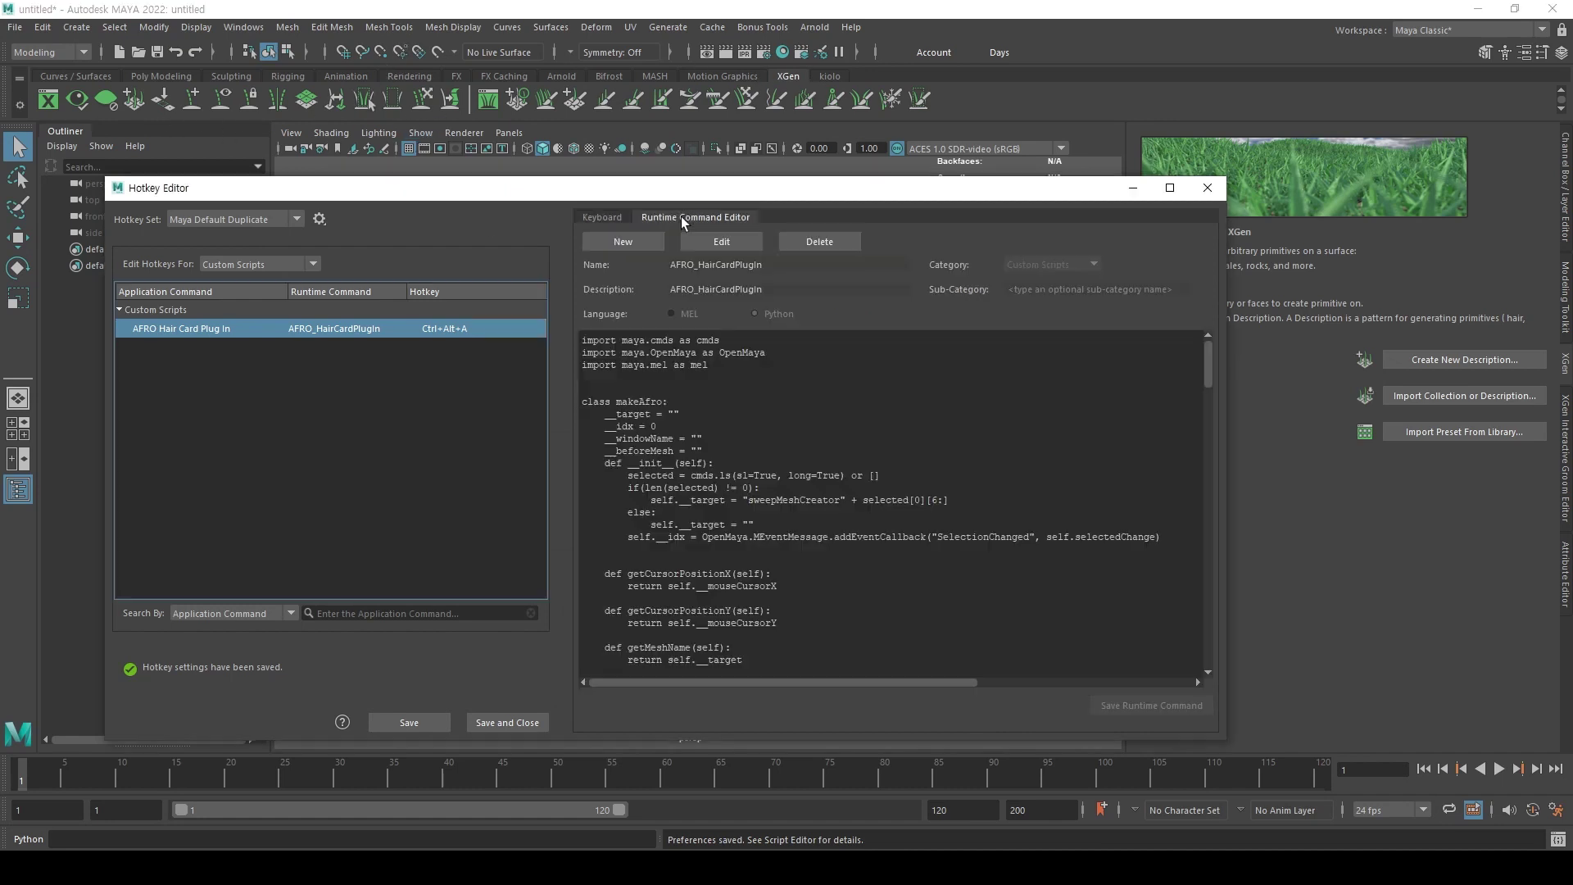
{"action": "left_click", "coordinate": [651, 236]}
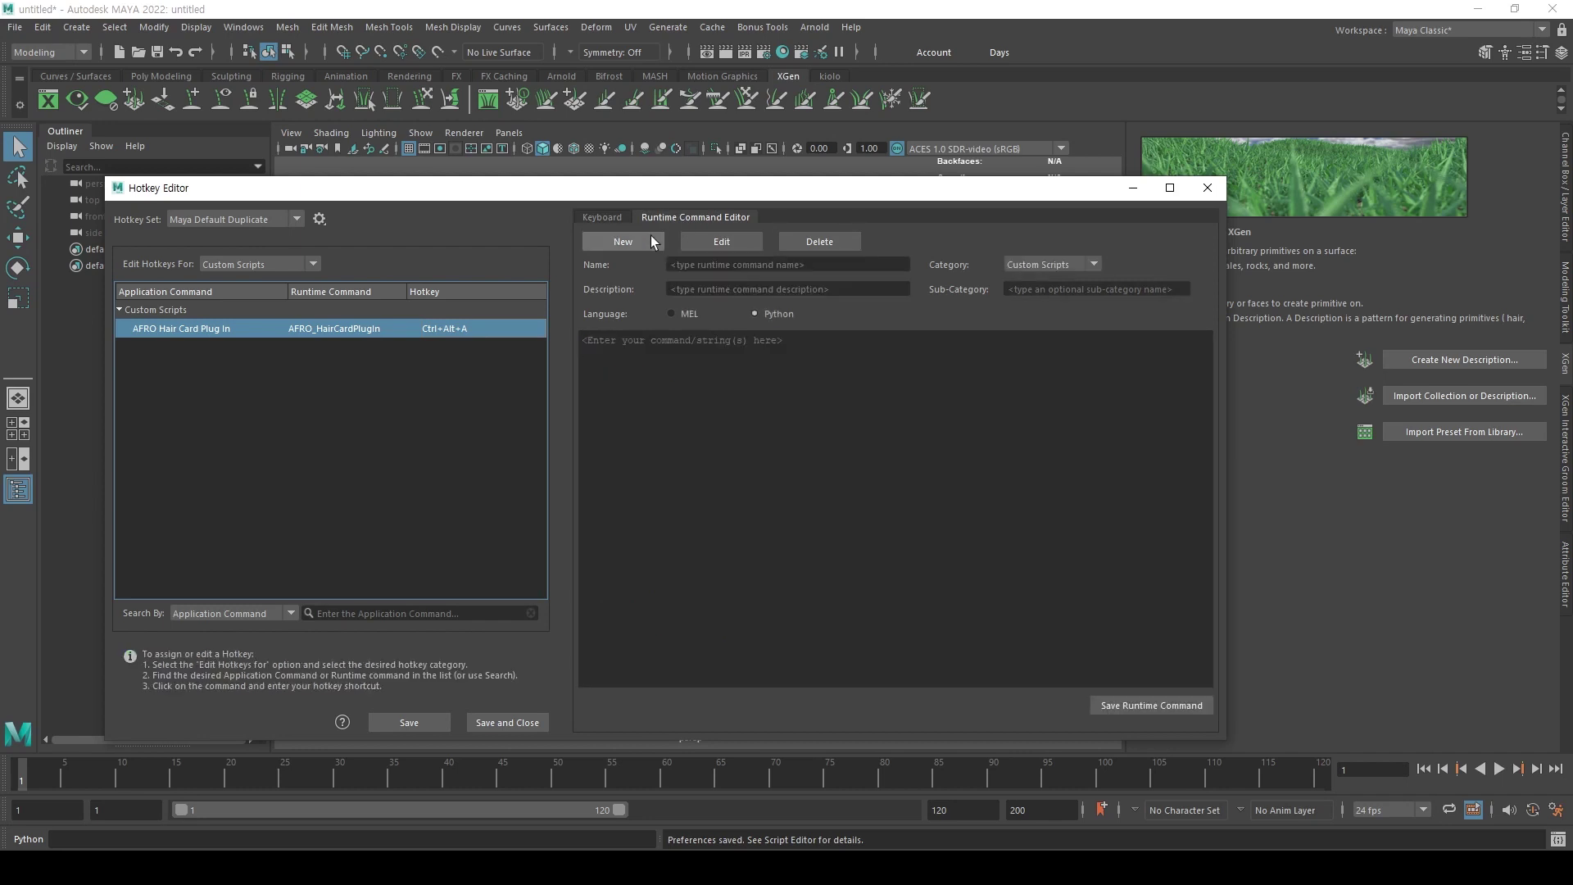
{"action": "left_click", "coordinate": [691, 265]}
{"action": "type", "text": "Xgen"}
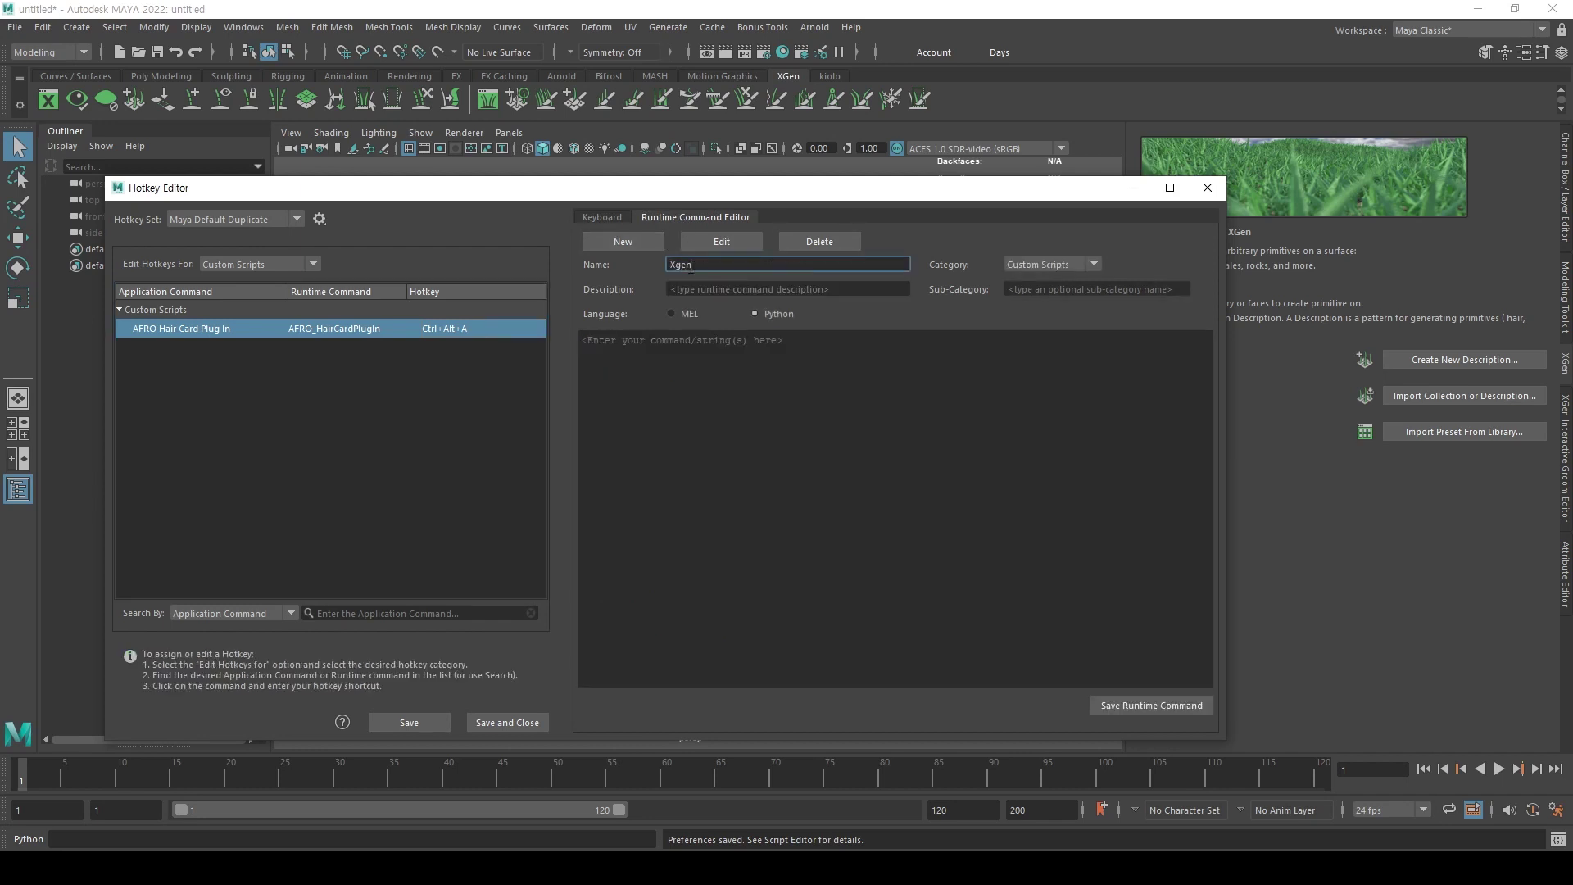
{"action": "type", "text": "_Guide_Create"}
{"action": "key", "text": "Return"}
{"action": "double_click", "coordinate": [691, 268]}
{"action": "key", "text": "ctrl+c"}
{"action": "left_click", "coordinate": [729, 289]}
{"action": "key", "text": "ctrl+v"}
Set the command's language to MEL, insert XgGuideTool from the XGen Add or Move Guides tool, and save the runtime command.
{"action": "left_click", "coordinate": [778, 372]}
{"action": "left_click", "coordinate": [672, 316]}
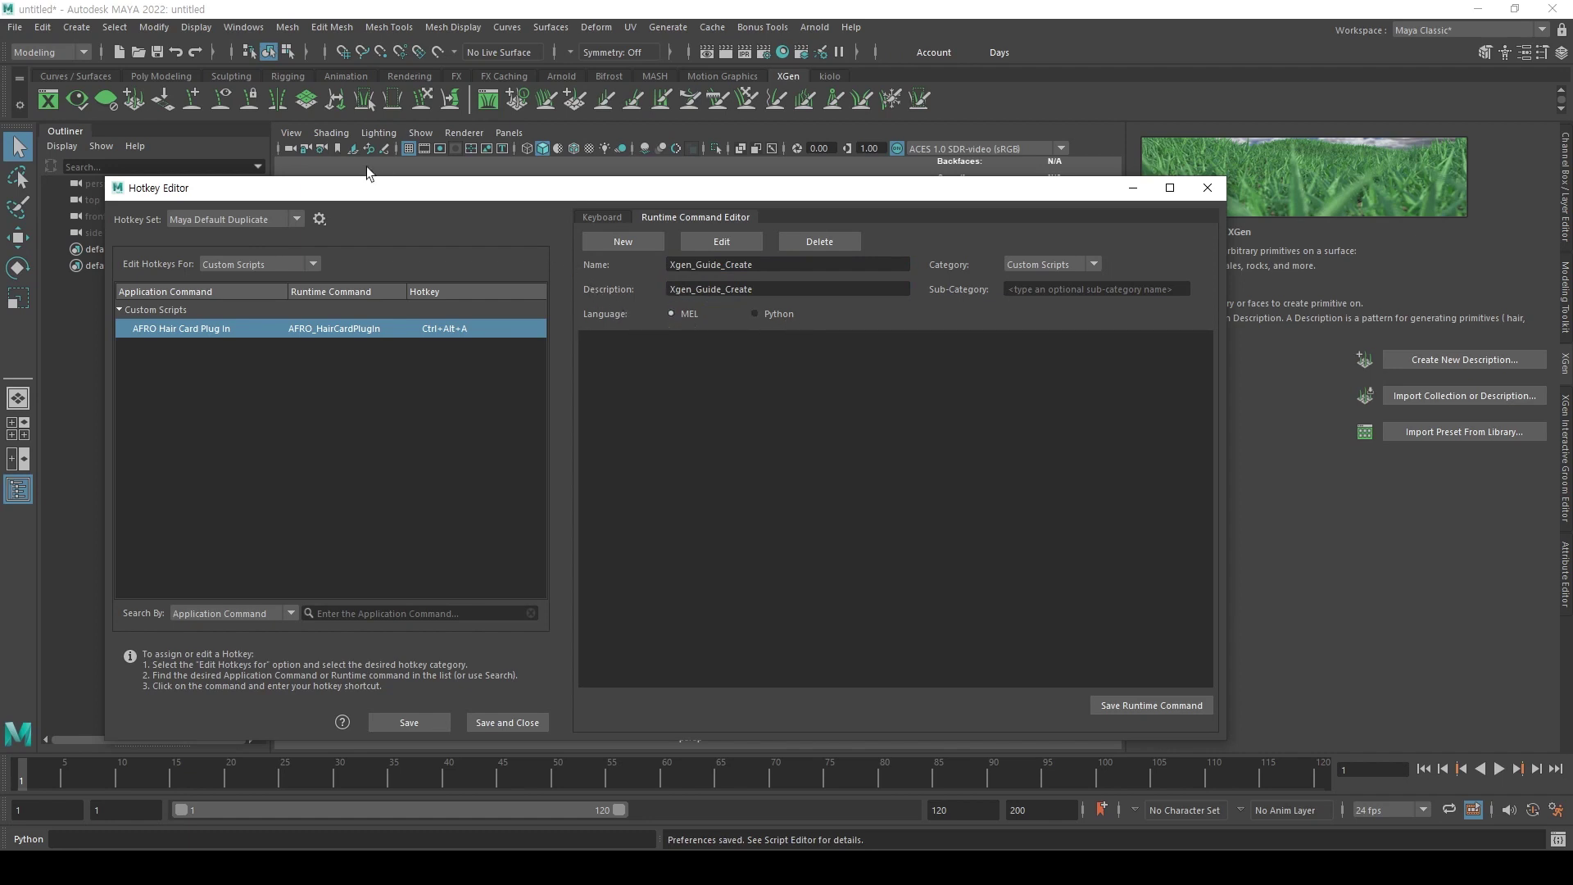
{"action": "middle_click_drag", "start_coordinate": [241, 119], "coordinate": [686, 379]}
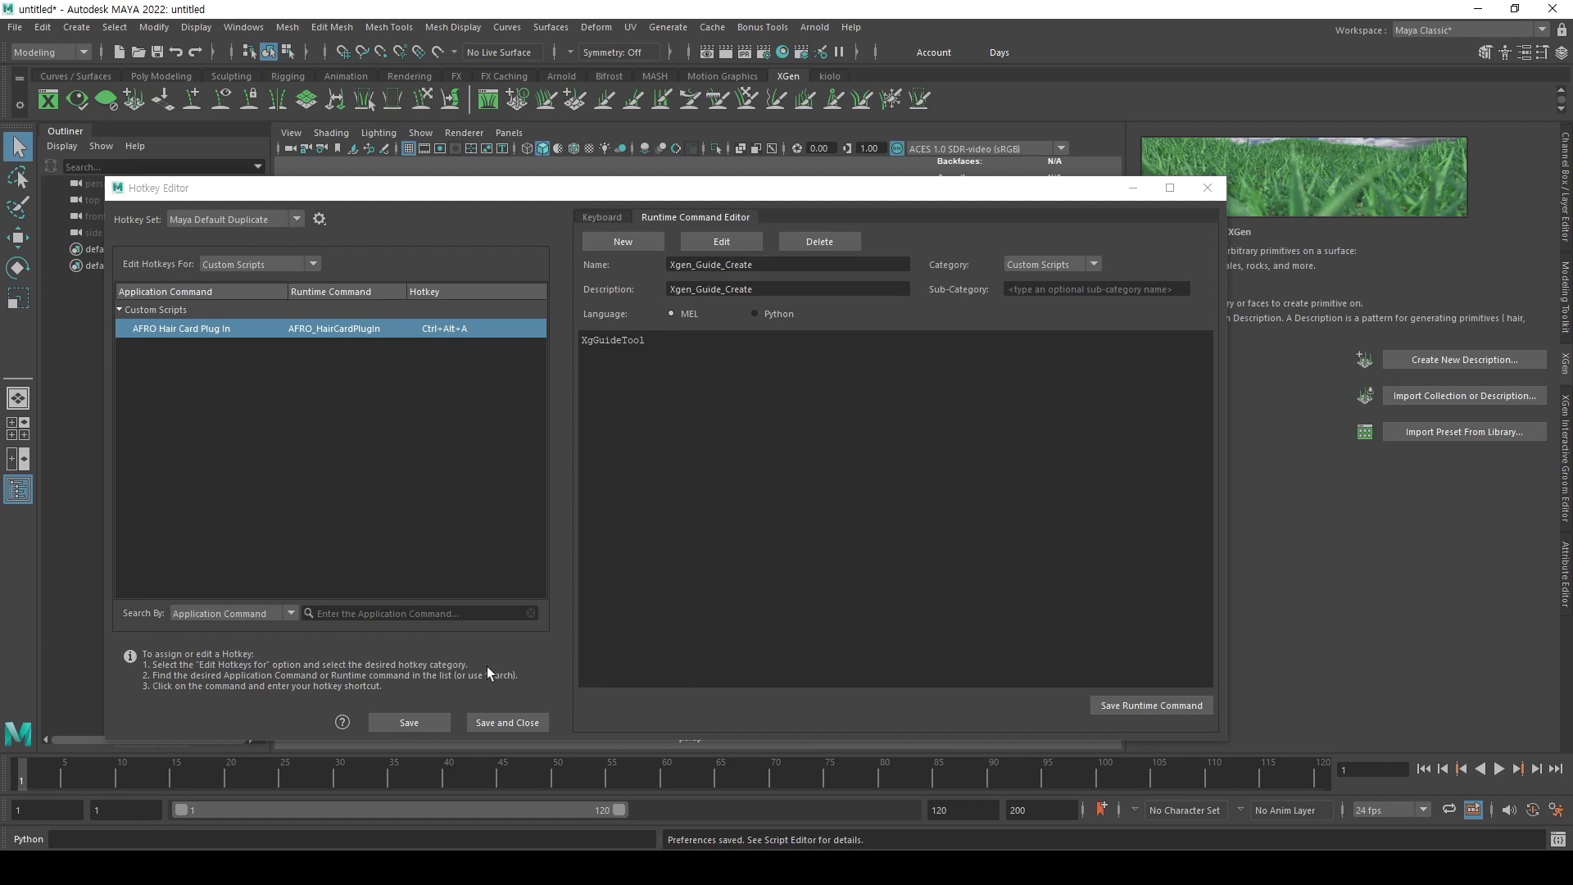
{"action": "left_click", "coordinate": [425, 721]}
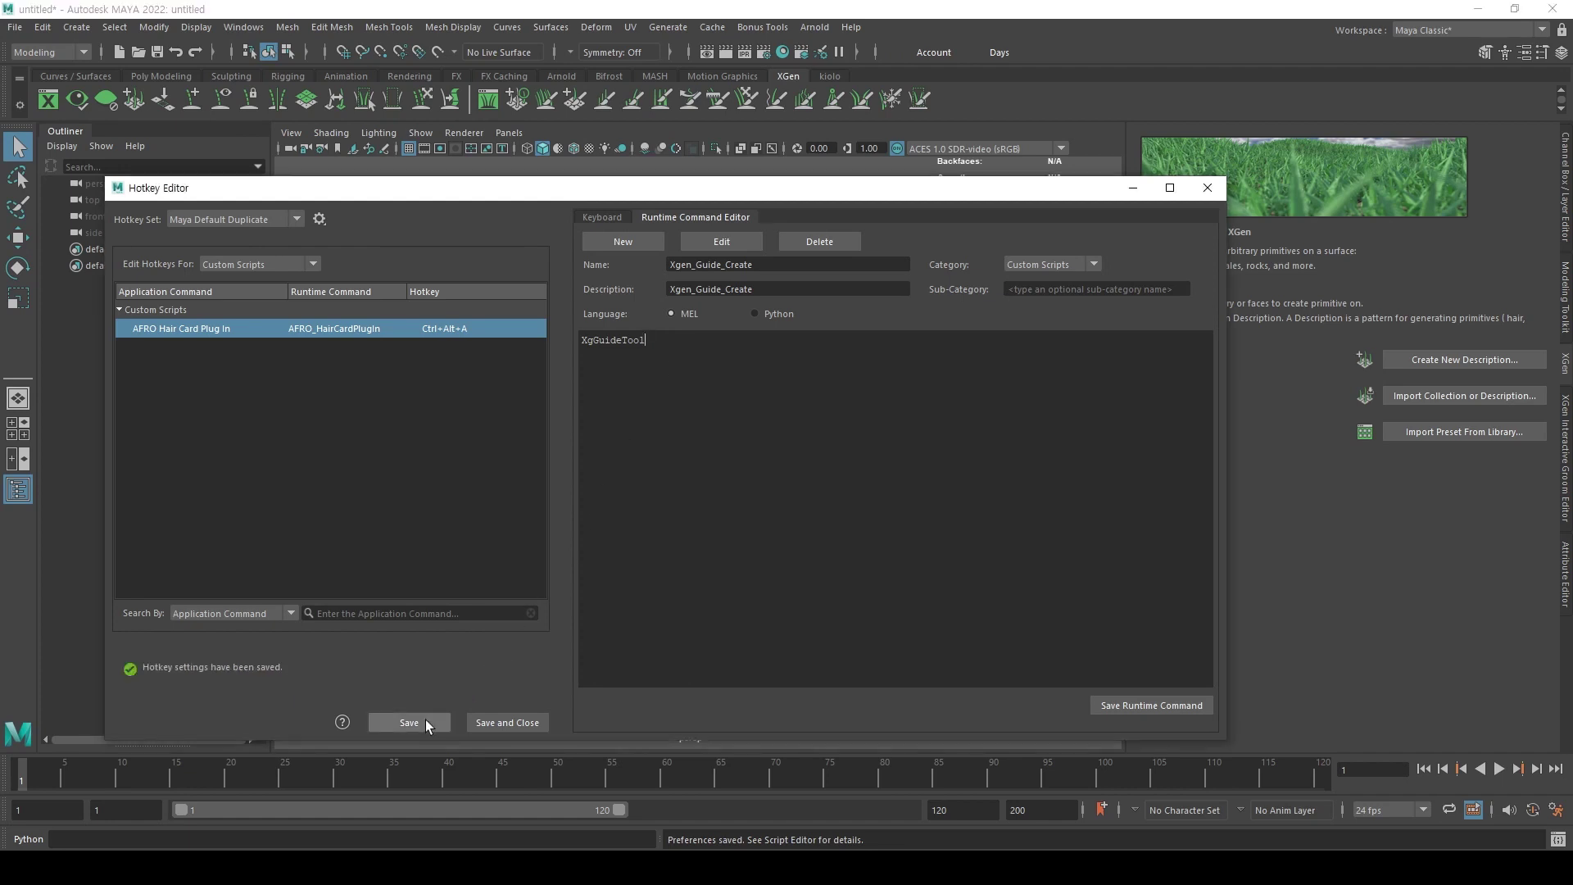
{"action": "left_click", "coordinate": [1183, 709]}
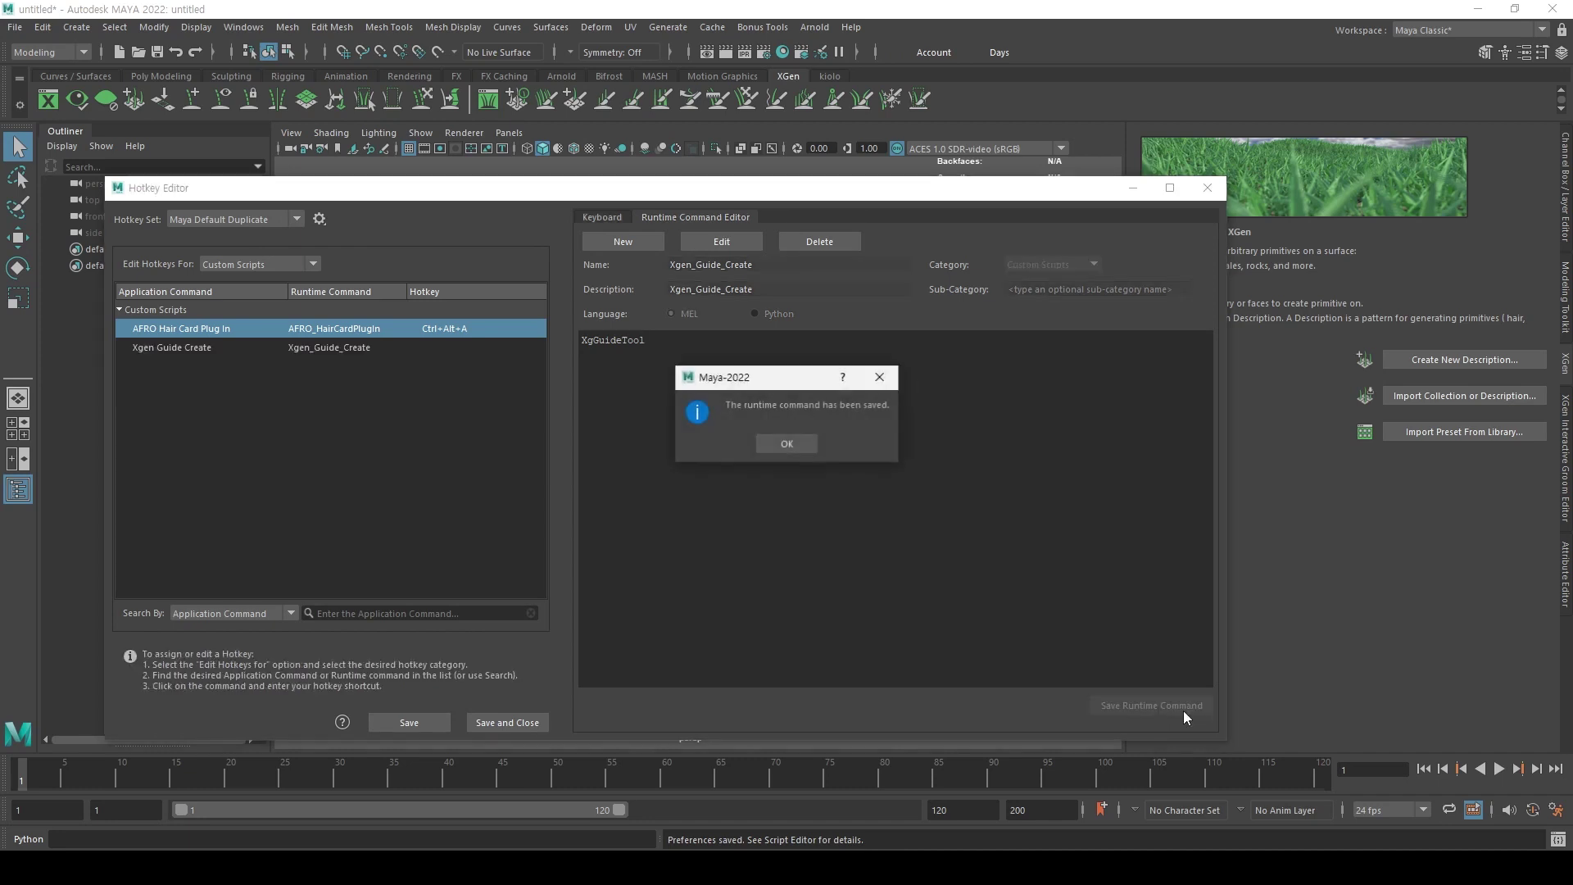
{"action": "left_click", "coordinate": [787, 444]}
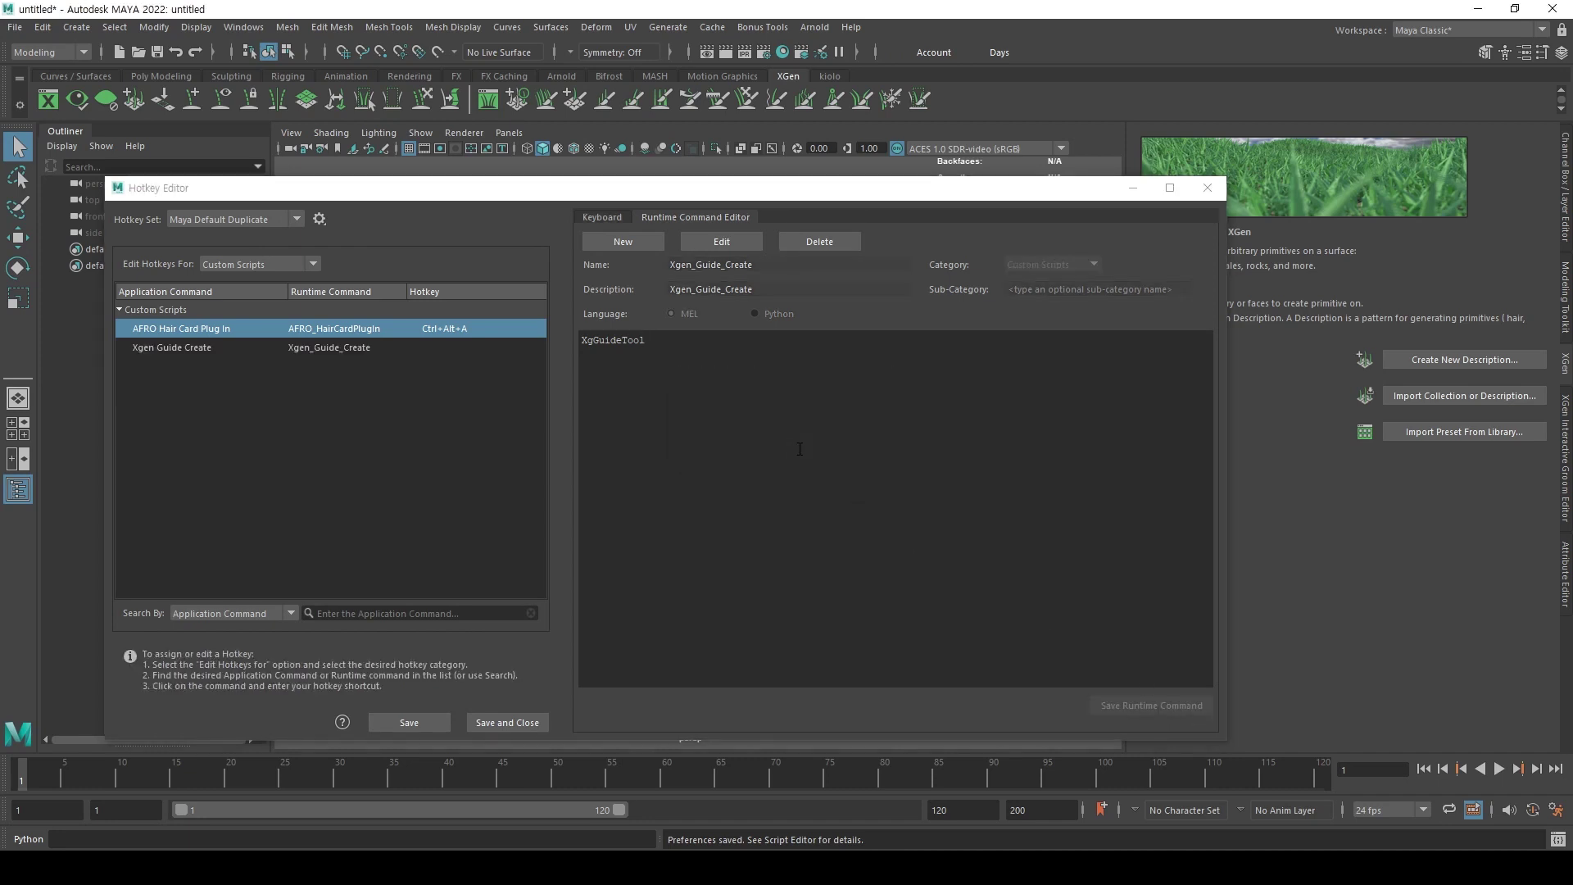
Create a new runtime command with Xgen_Guide_Control as both its name and description.
{"action": "left_click", "coordinate": [657, 244]}
{"action": "left_click", "coordinate": [740, 263]}
{"action": "type", "text": "C"}
{"action": "key", "text": "BackSpace"}
{"action": "type", "text": "XgenGuid"}
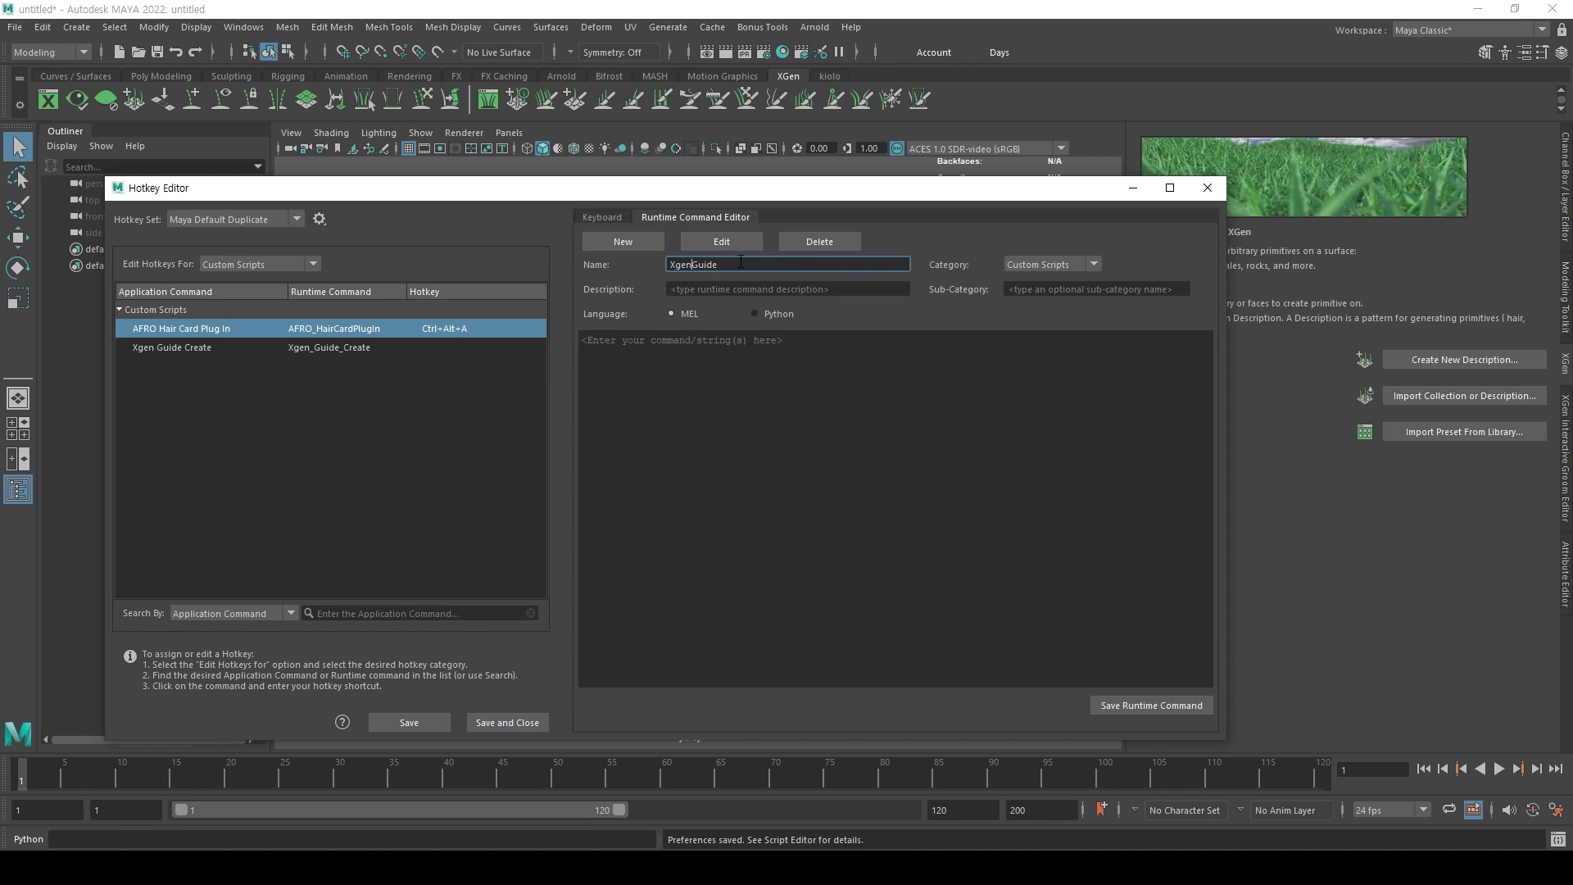
{"action": "type", "text": "_"}
{"action": "type", "text": "_Cor"}
{"action": "type", "text": "trol"}
{"action": "left_click_drag", "start_coordinate": [760, 264], "coordinate": [649, 269]}
{"action": "key", "text": "ctrl+c"}
{"action": "left_click", "coordinate": [749, 290]}
{"action": "key", "text": "ctrl+v"}
Fill the MEL command with the XGen guide sculpting shelf tool's guideSculptContext code and save the runtime command.
{"action": "left_click", "coordinate": [752, 373]}
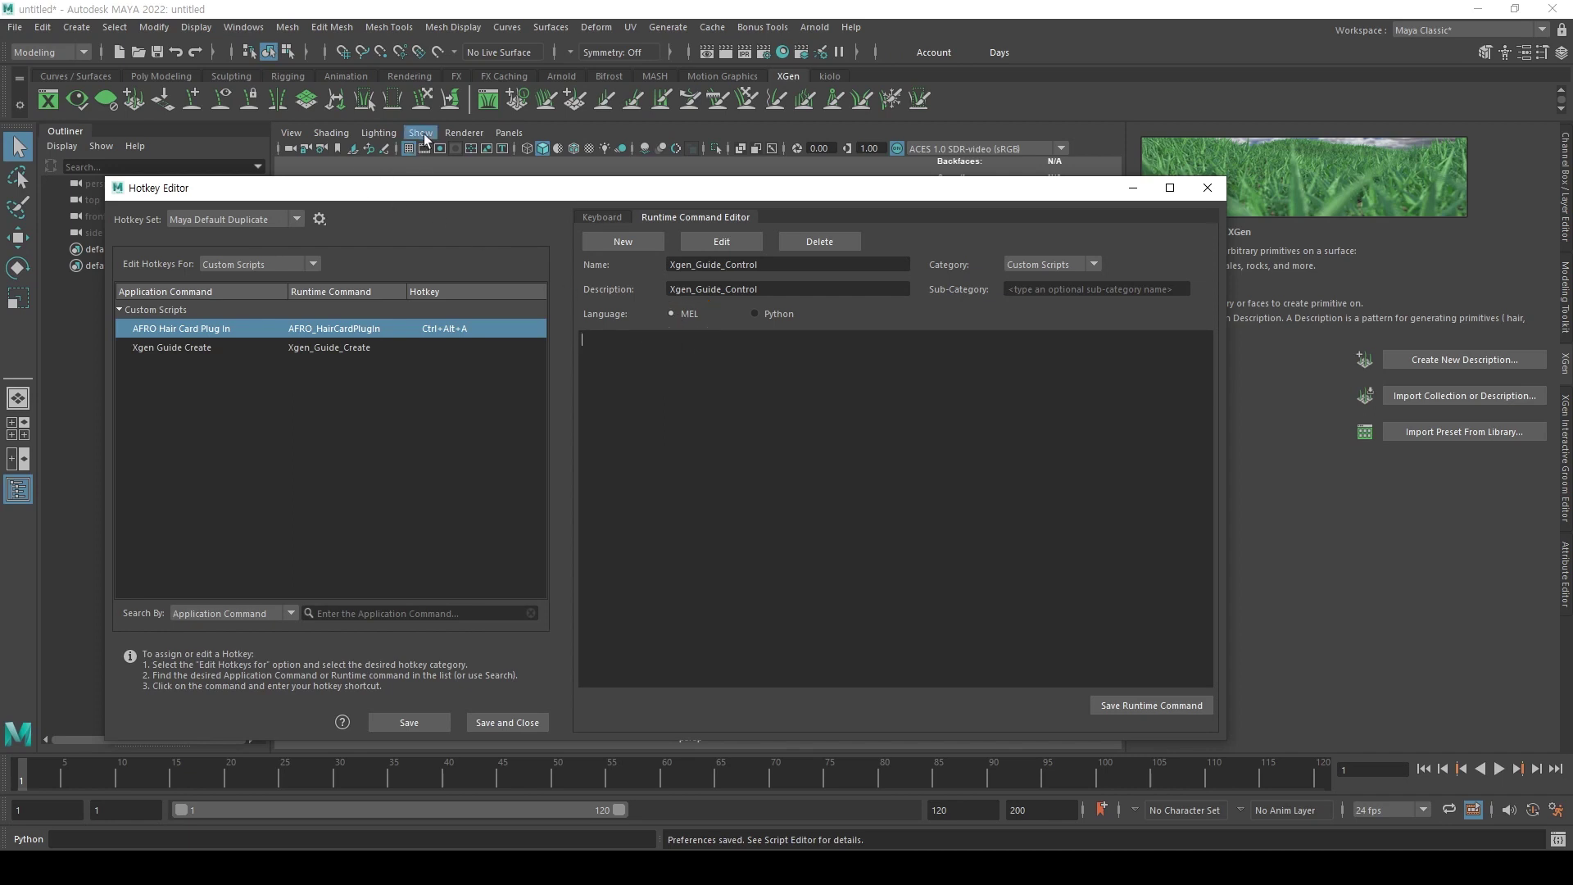
{"action": "middle_click_drag", "start_coordinate": [423, 99], "coordinate": [597, 368]}
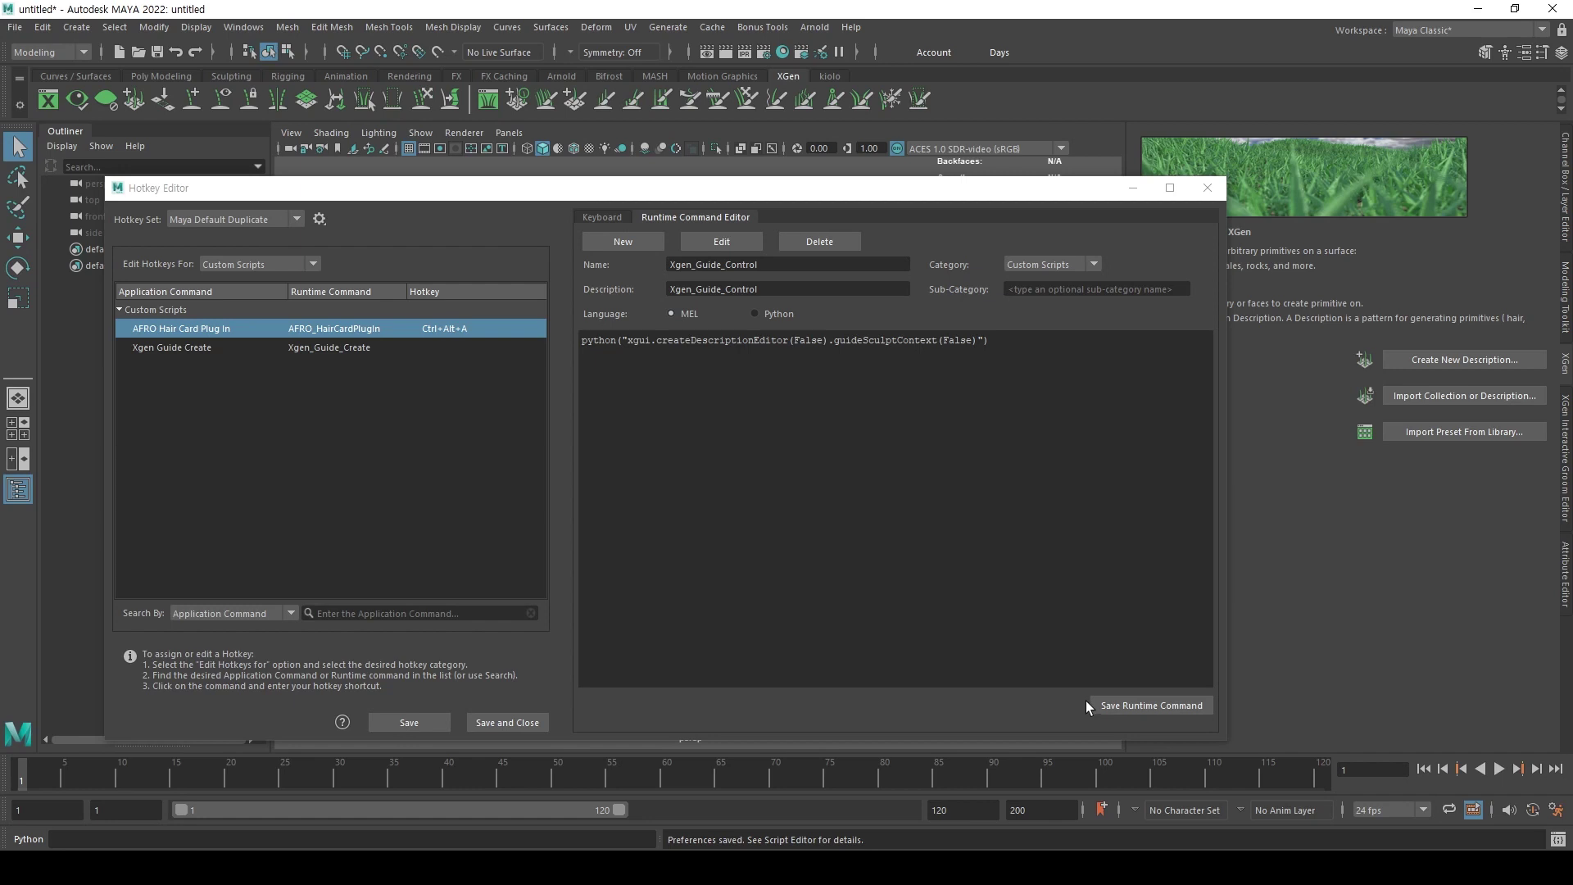
{"action": "left_click", "coordinate": [1113, 705]}
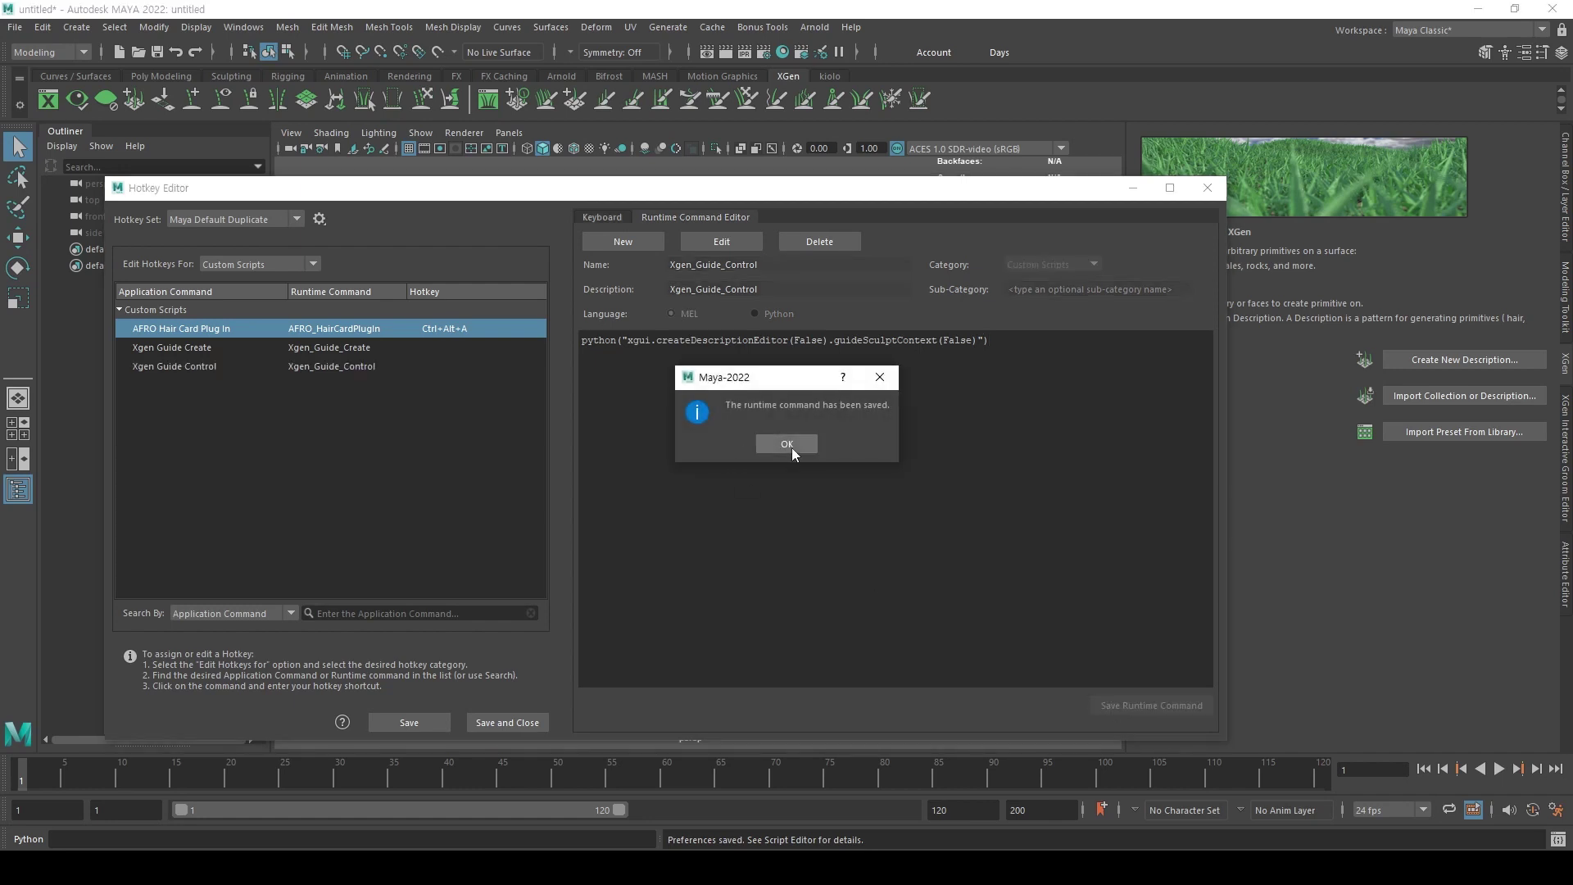
{"action": "left_click", "coordinate": [791, 447]}
Assign the hotkey Ctrl+Shift+Space to the Xgen Guide Create entry under Custom Scripts.
{"action": "left_click", "coordinate": [408, 349]}
{"action": "left_click", "coordinate": [402, 363]}
{"action": "left_click", "coordinate": [405, 352]}
{"action": "left_click", "coordinate": [595, 218]}
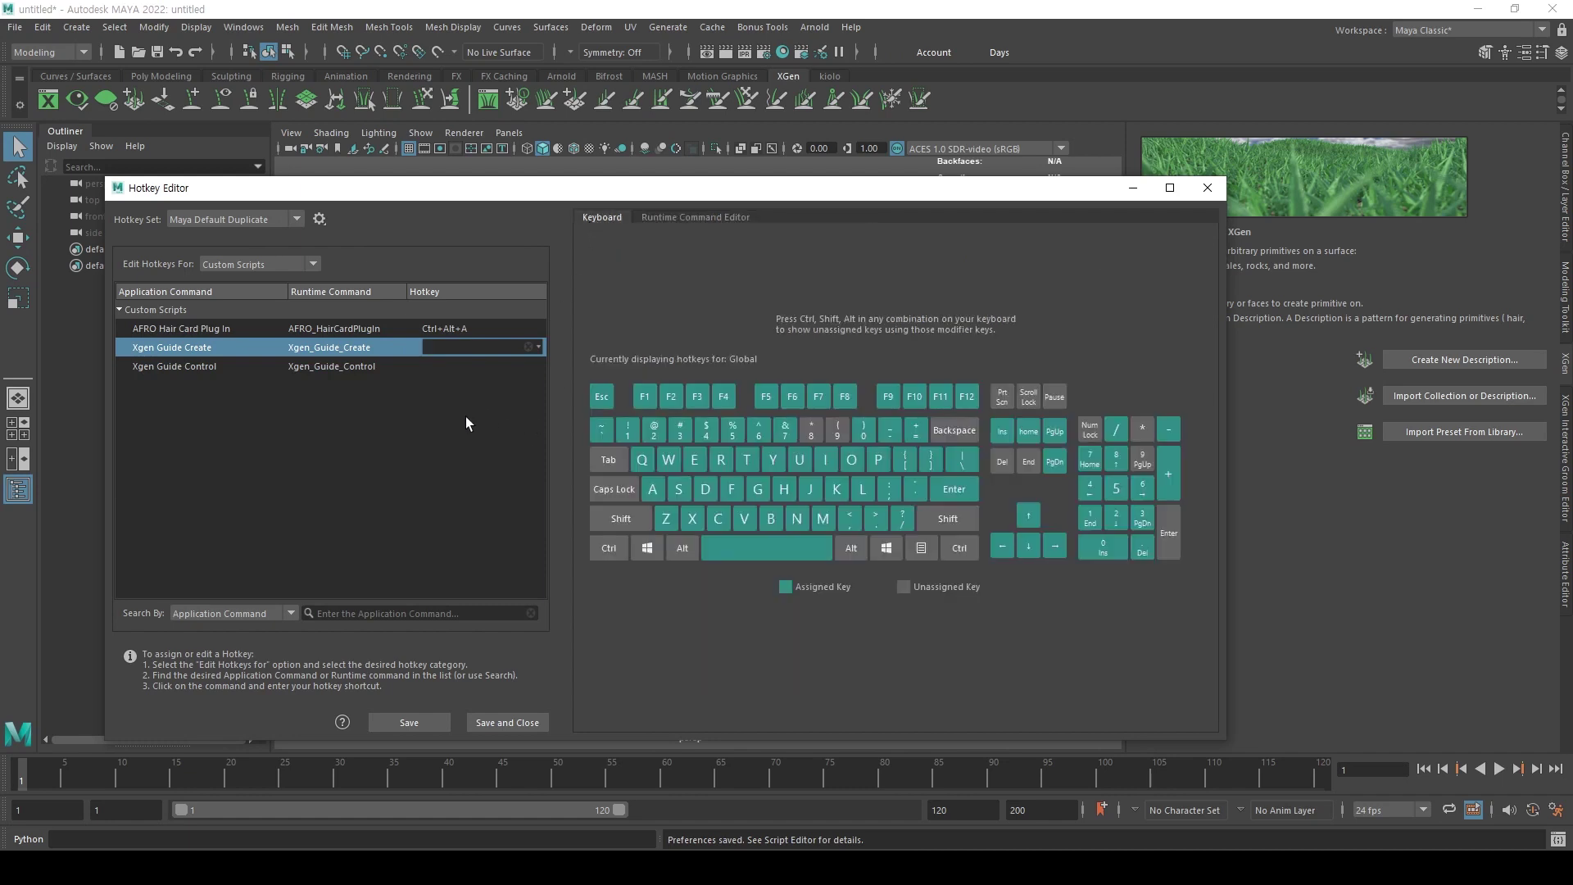
{"action": "key", "text": "shift"}
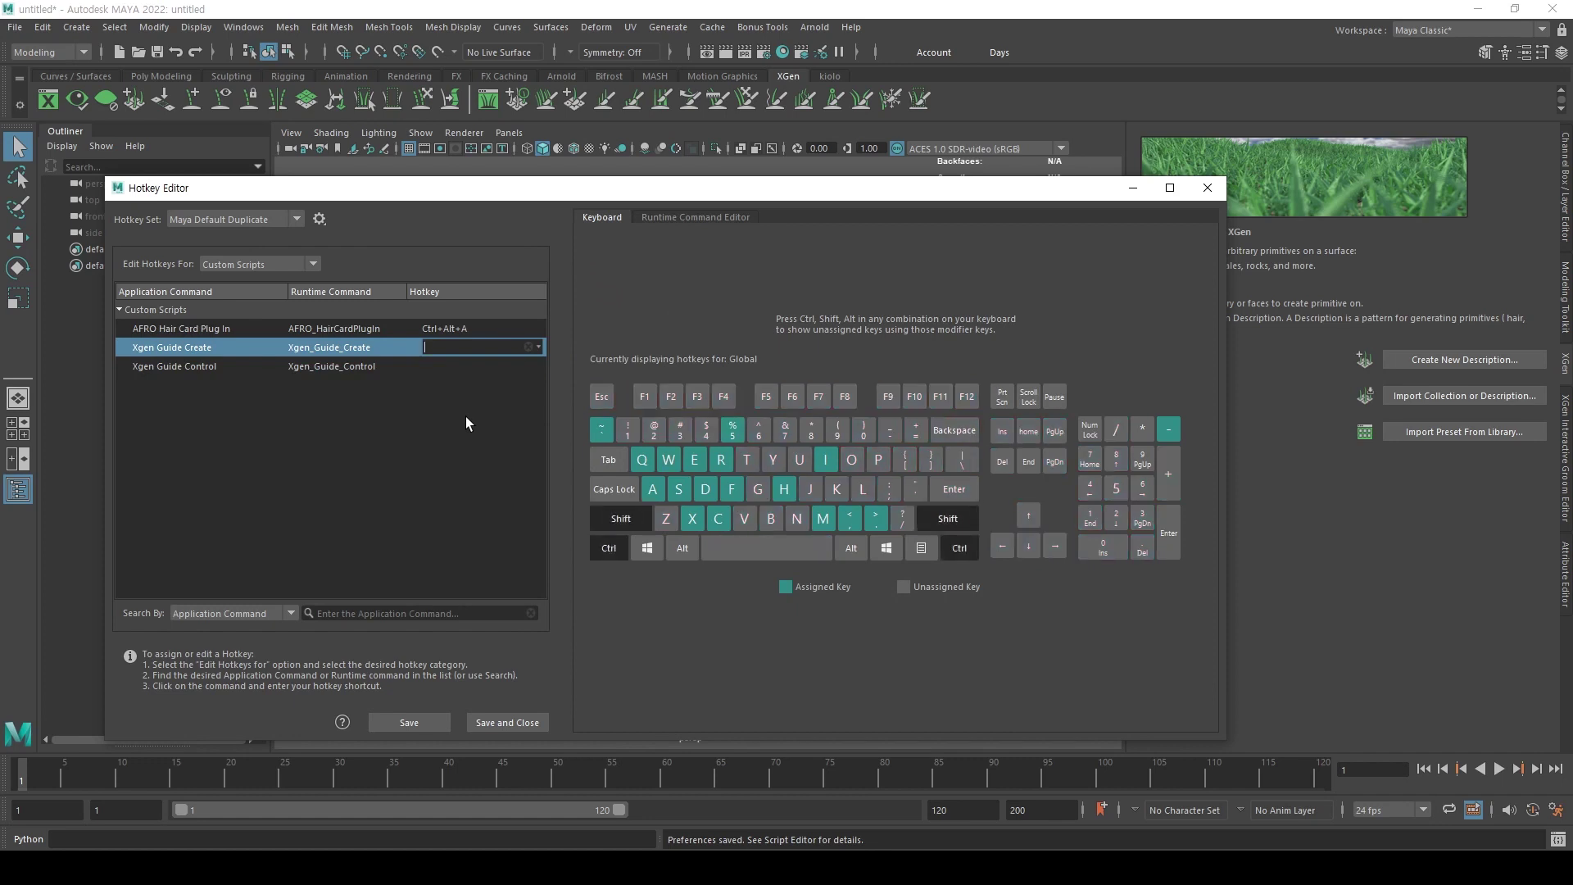
{"action": "key", "text": "ctrl+shift+space"}
Assign the hotkey Ctrl+Shift+V to Xgen Guide Control, save the hotkey settings and close the Hotkey Editor.
{"action": "left_click", "coordinate": [440, 371]}
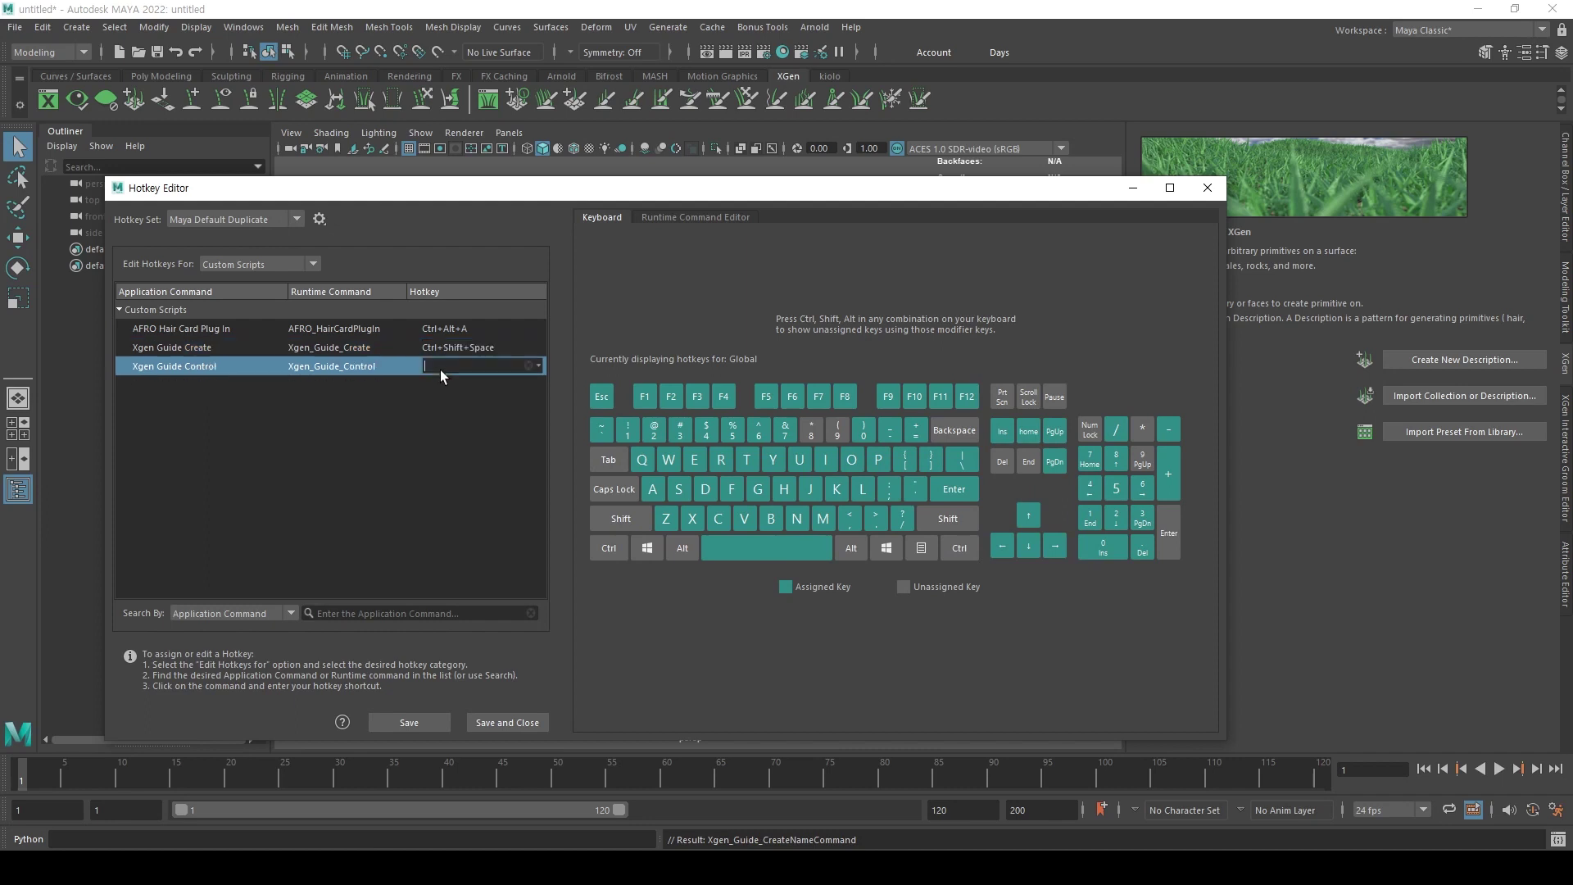
{"action": "key", "text": "ctrl+shift"}
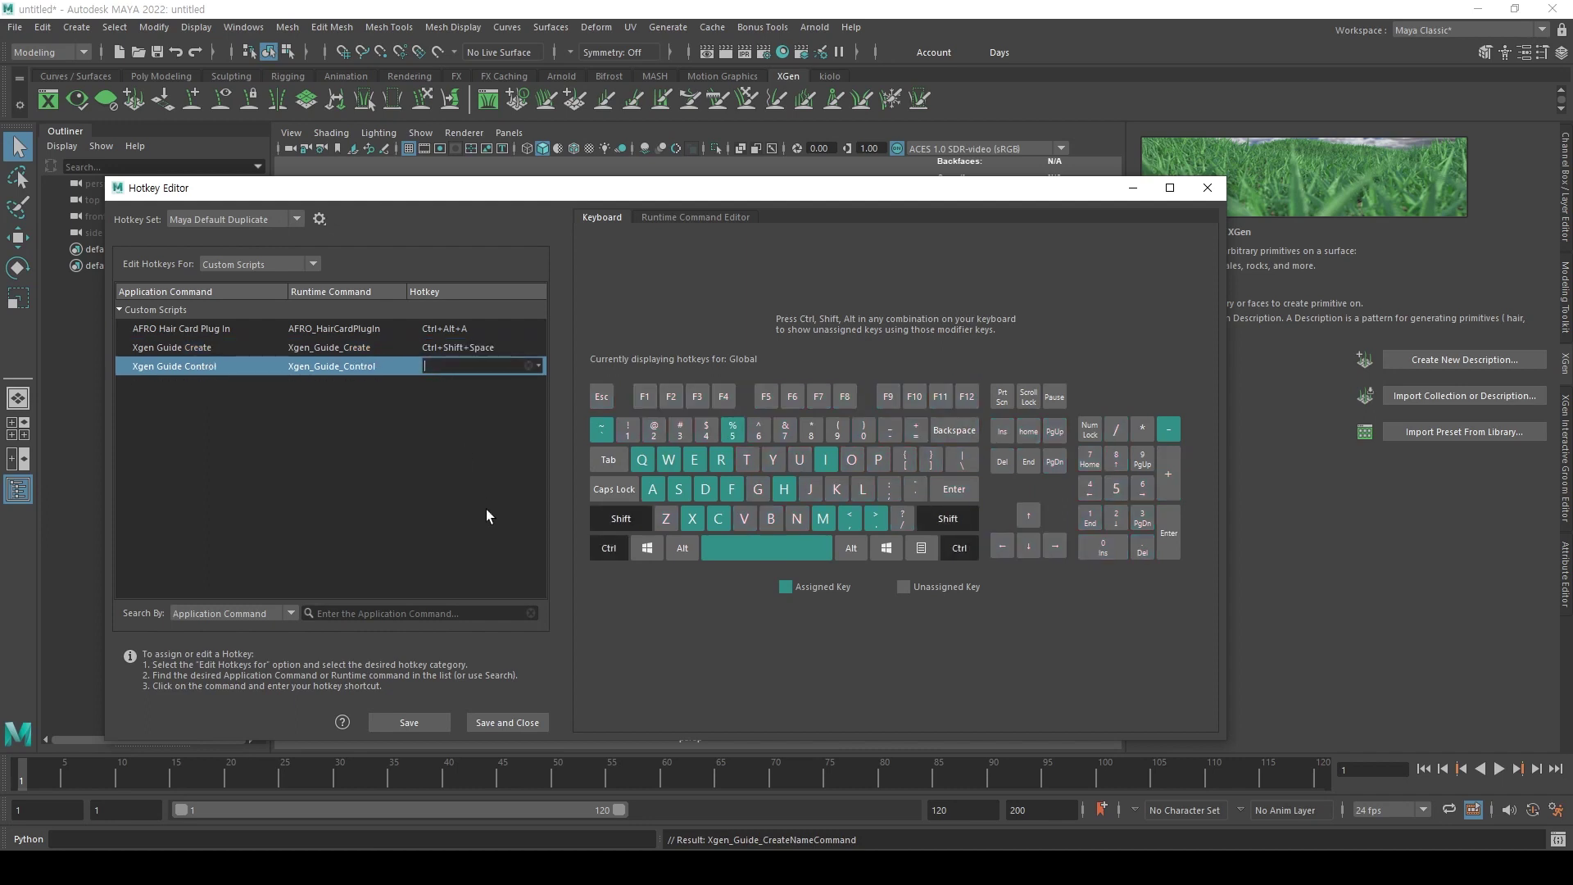
{"action": "key", "text": "ctrl+shift+v"}
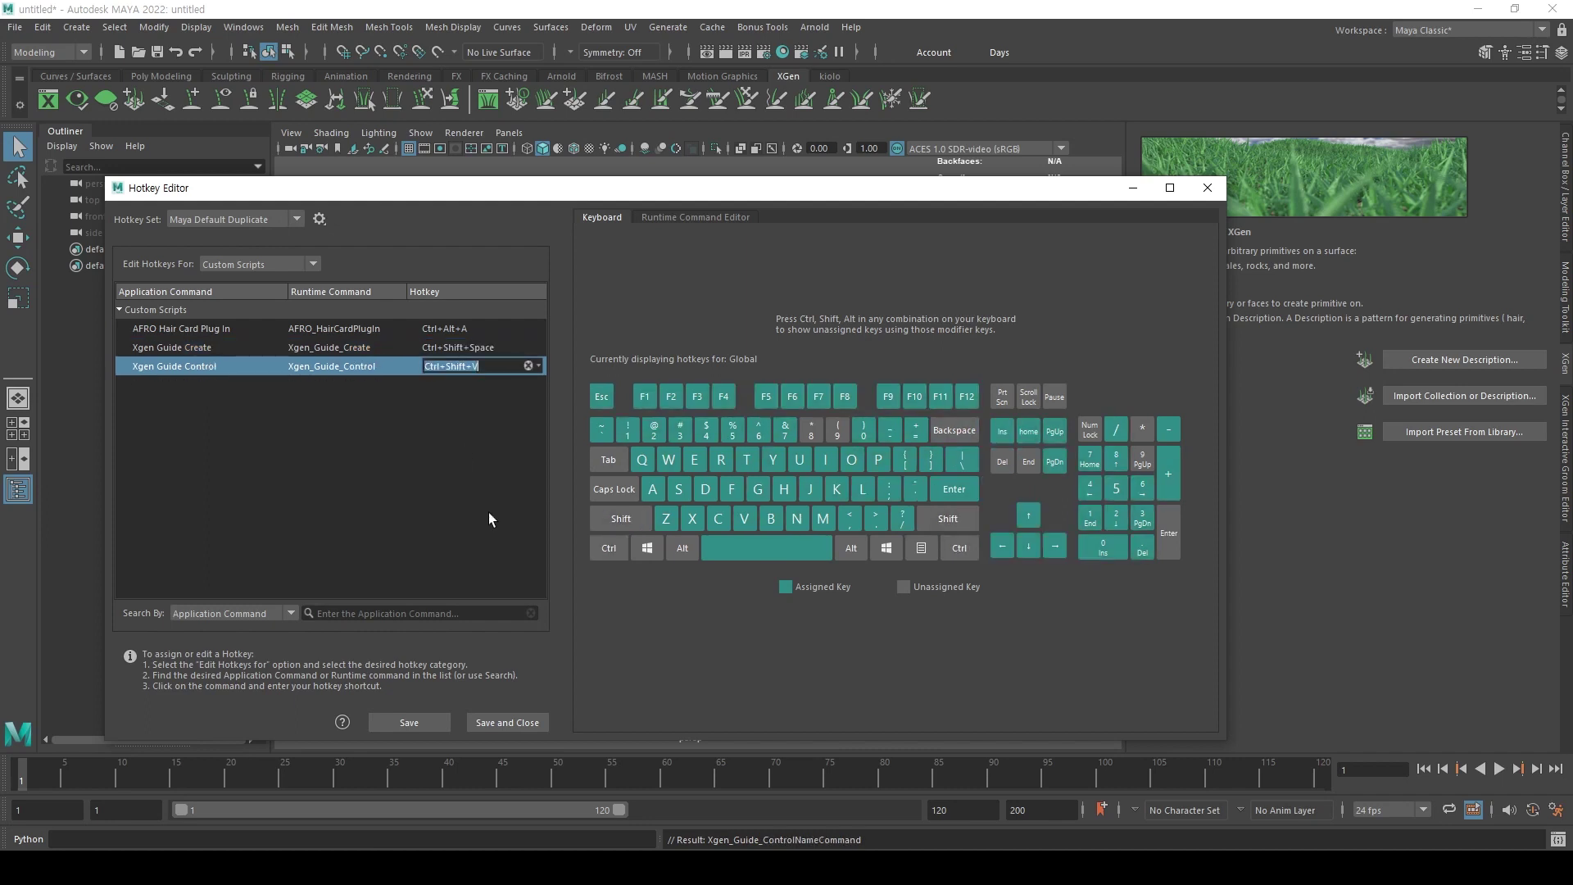
{"action": "left_click", "coordinate": [473, 438]}
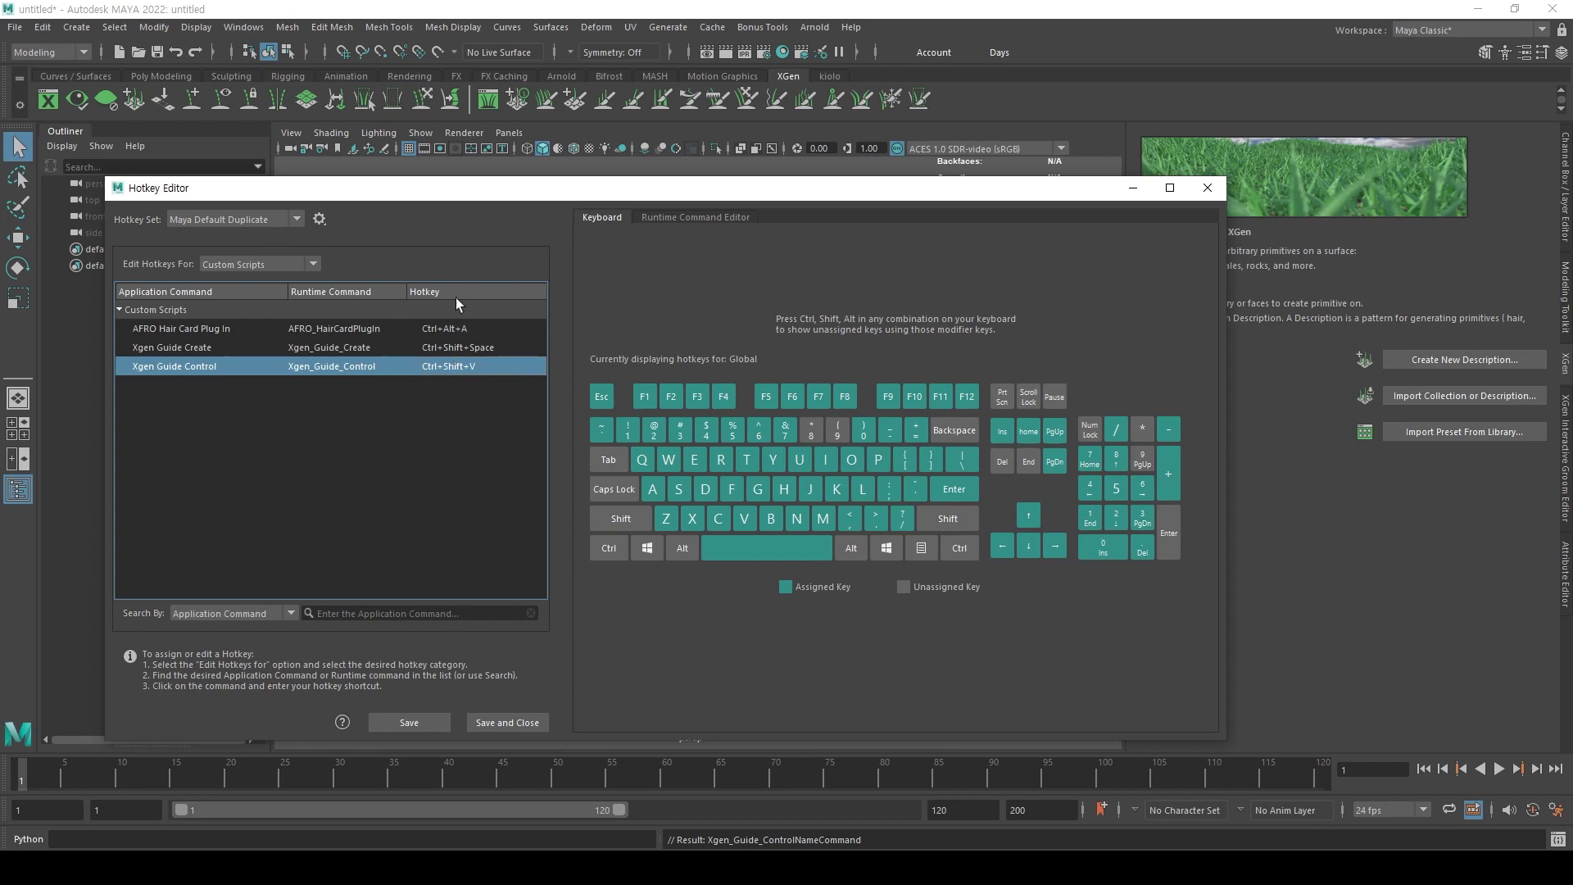
{"action": "left_click", "coordinate": [441, 723]}
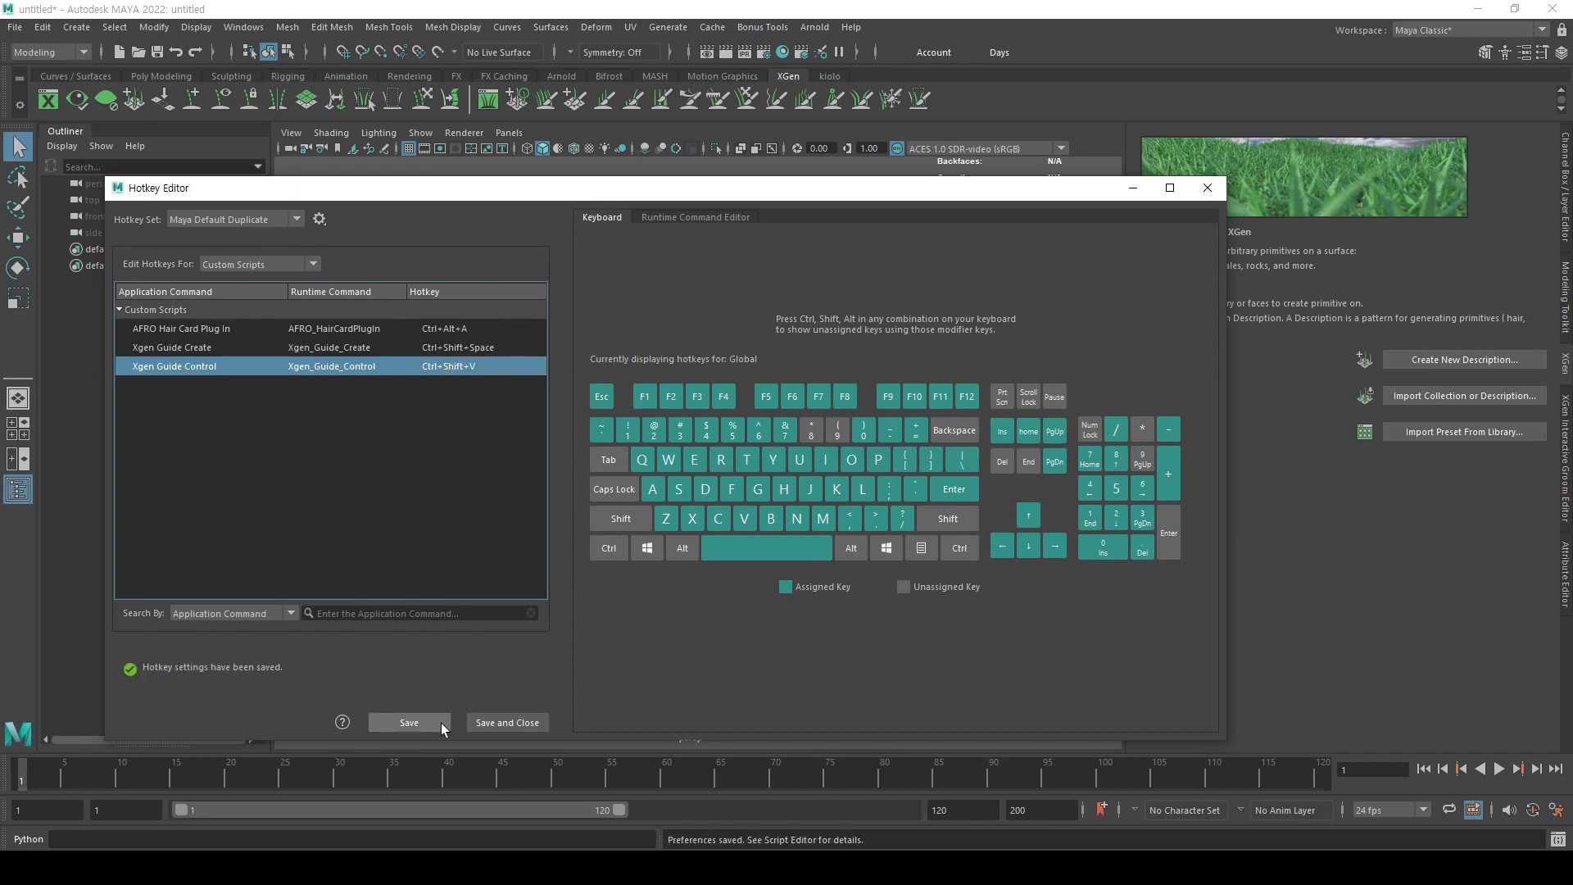
{"action": "left_click", "coordinate": [1209, 191]}
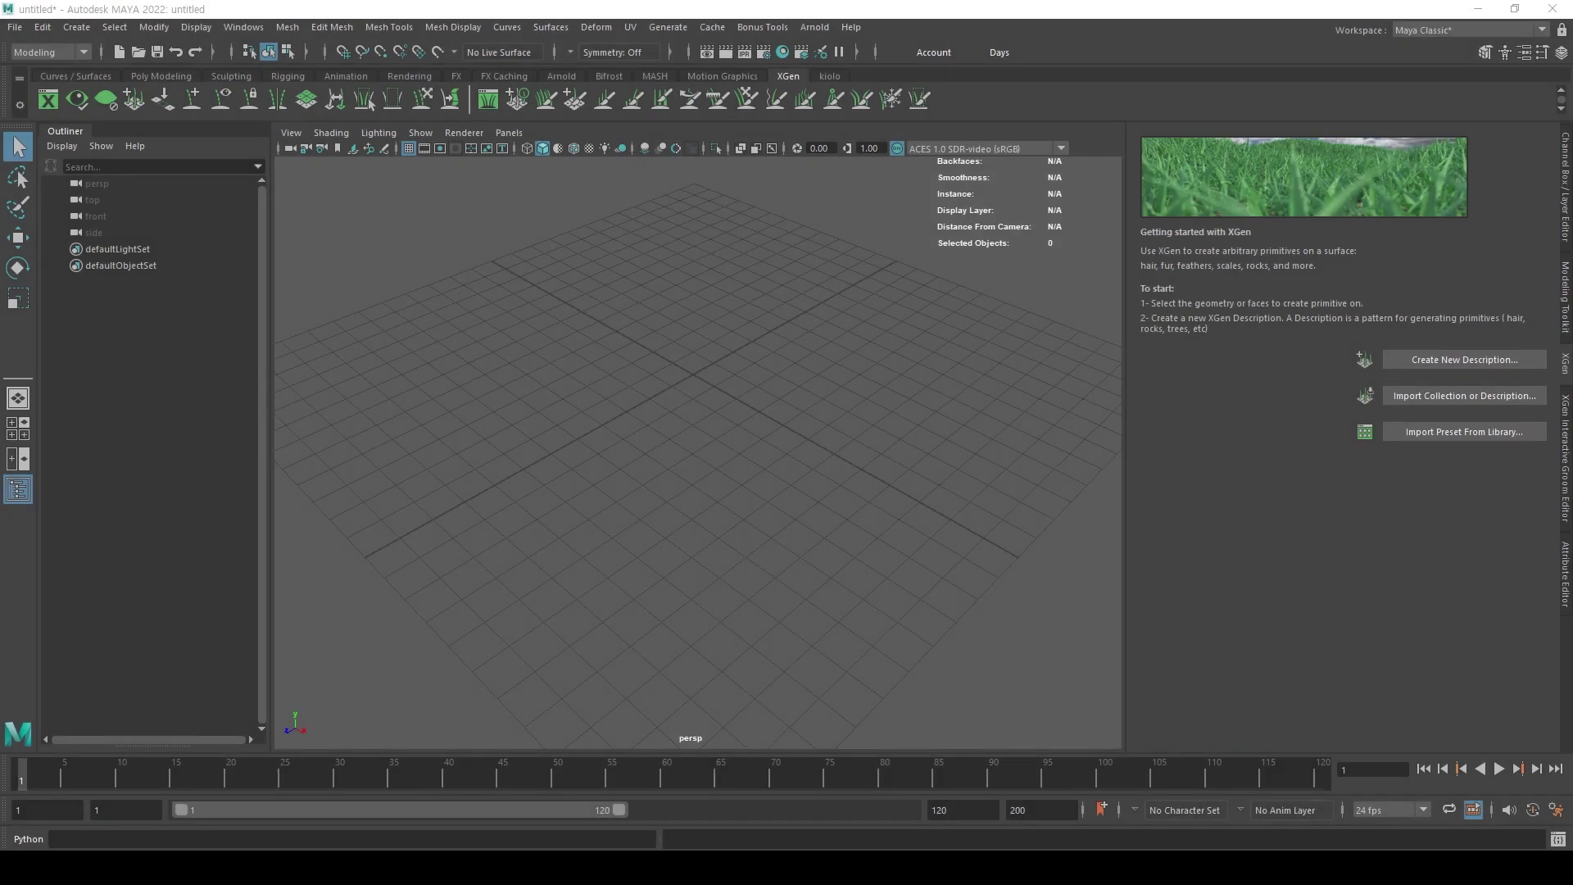
Open the Project Window and start a new project.
{"action": "left_click_drag", "start_coordinate": [765, 405], "coordinate": [692, 418], "text": "alt"}
{"action": "left_click", "coordinate": [15, 27]}
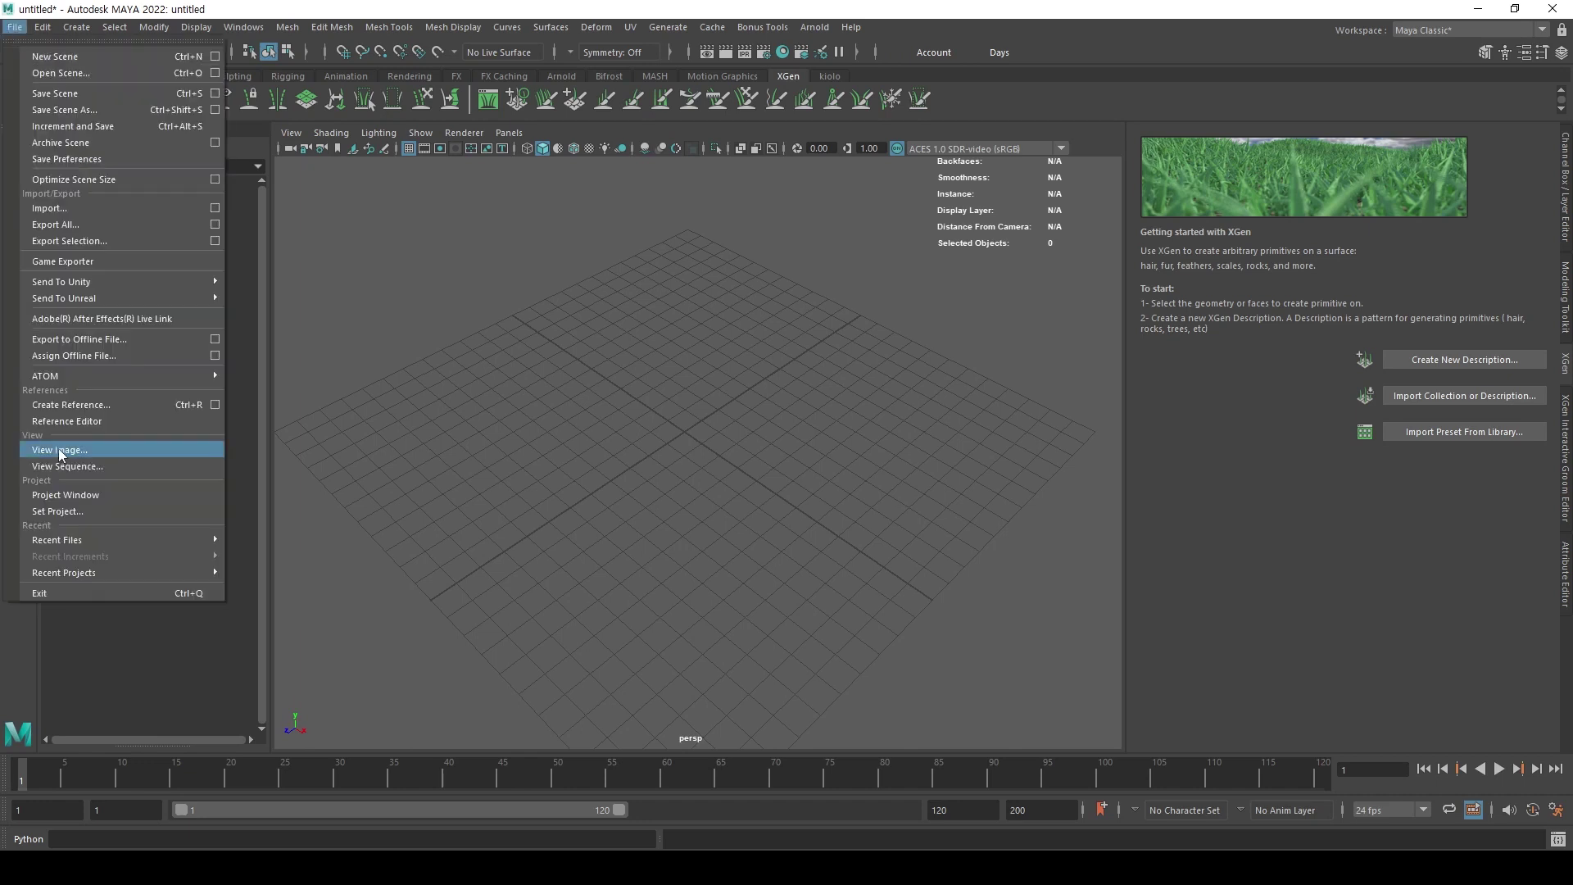
{"action": "left_click", "coordinate": [164, 497]}
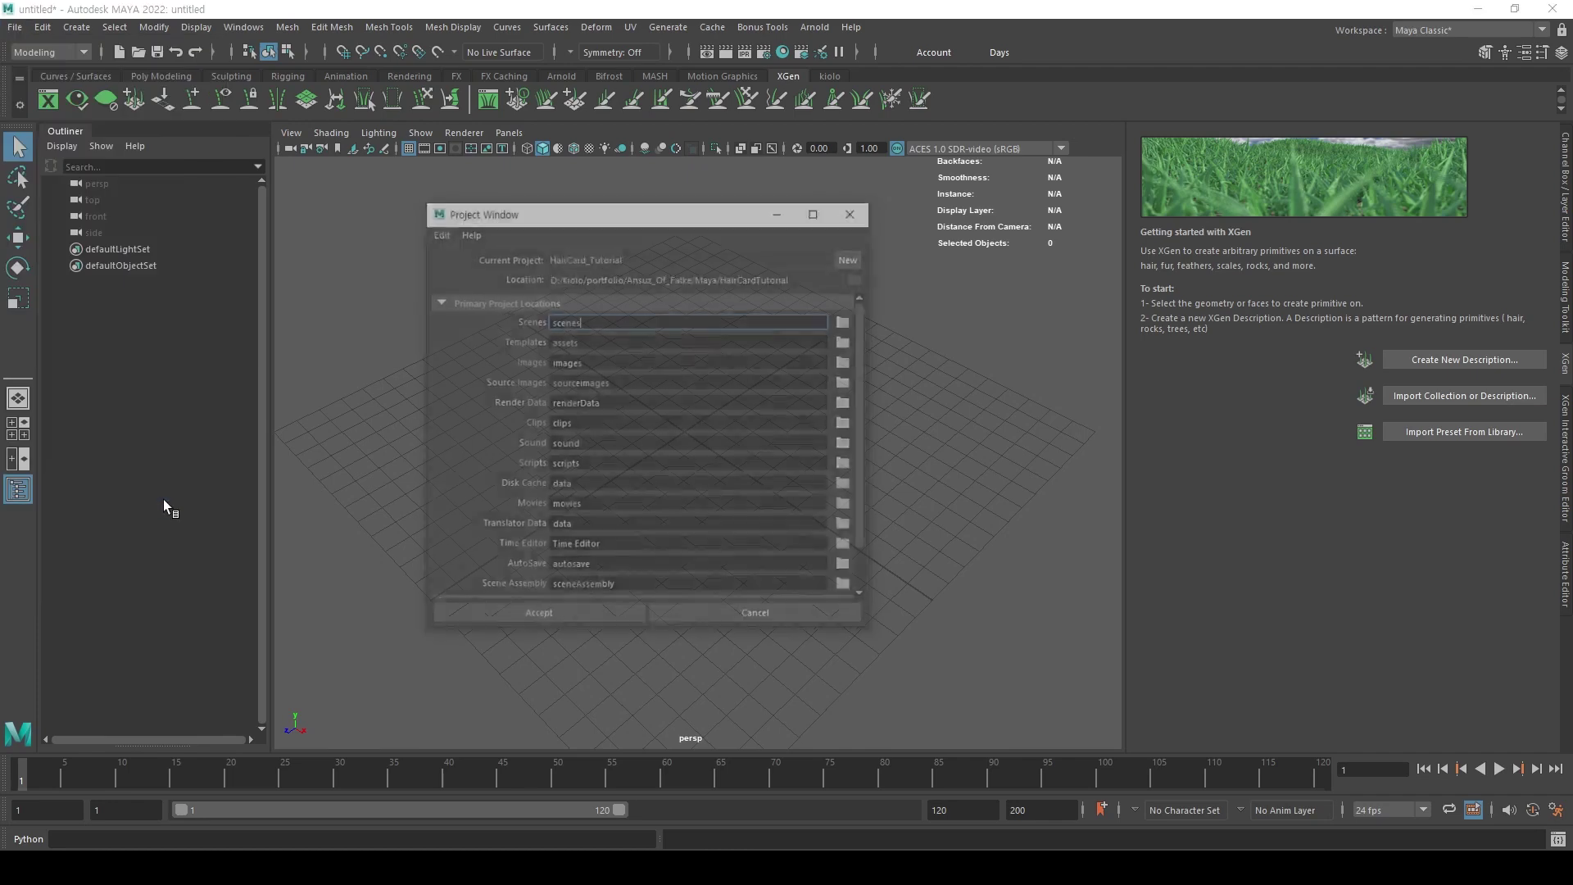
{"action": "left_click_drag", "start_coordinate": [726, 213], "coordinate": [755, 213]}
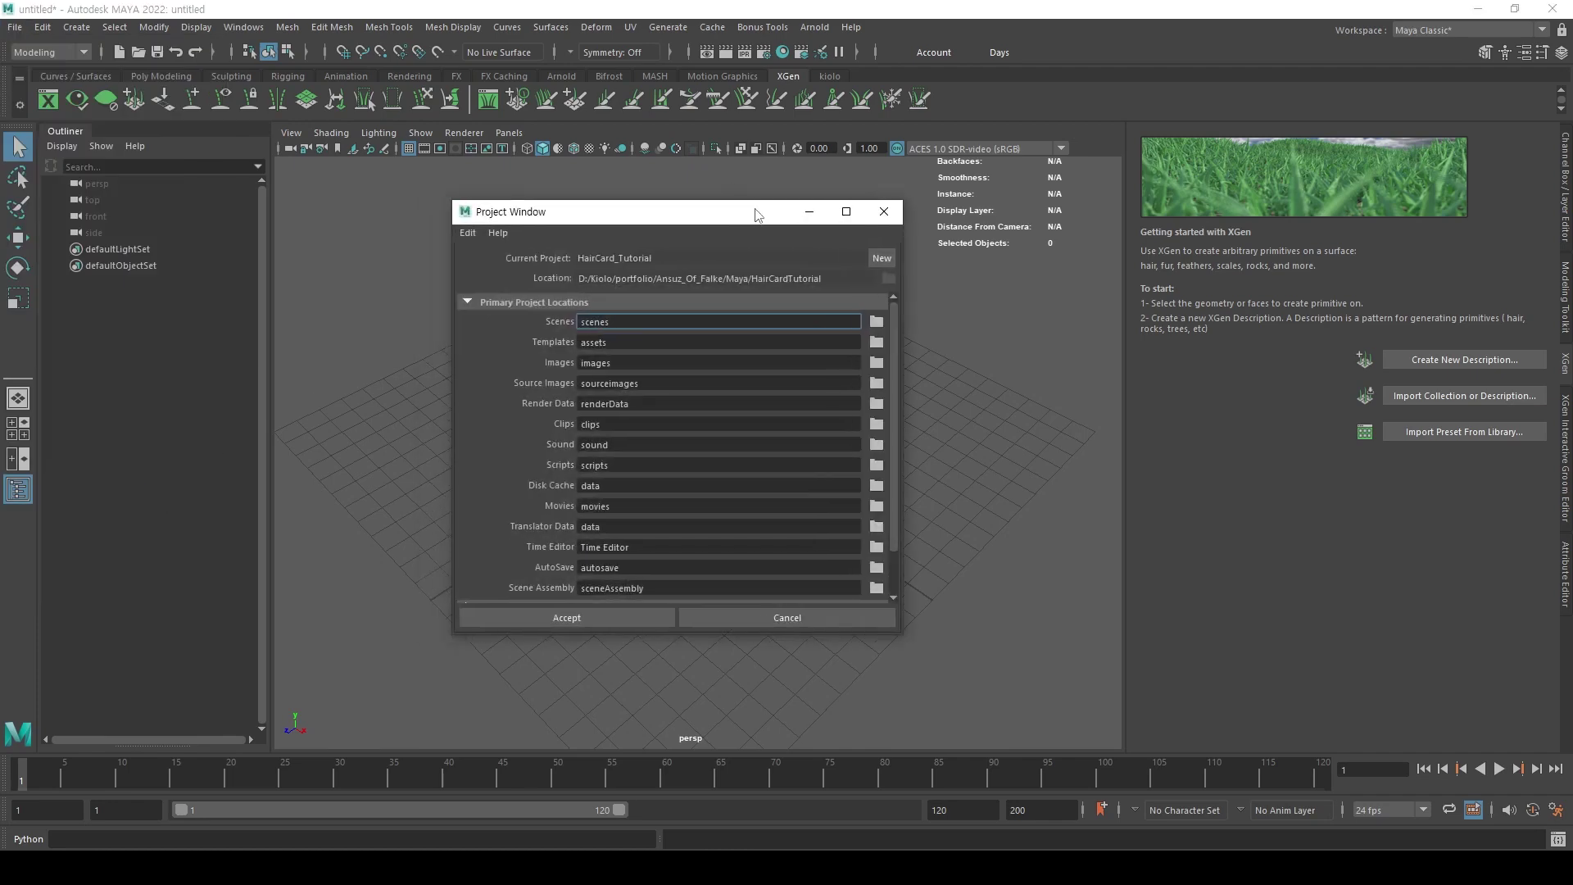
{"action": "left_click", "coordinate": [882, 257]}
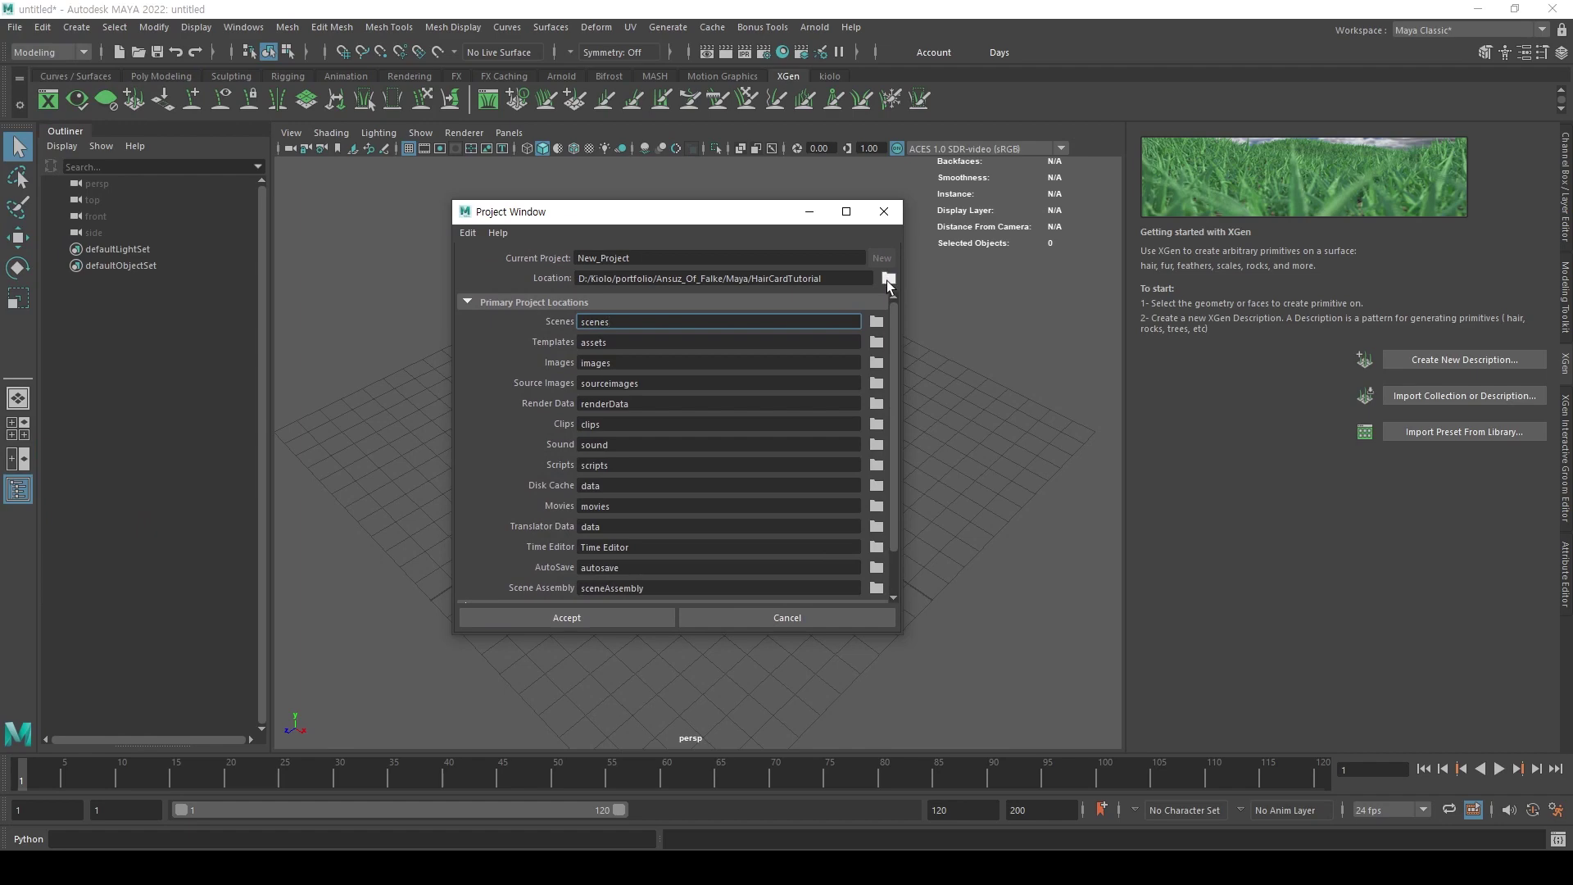
Browse for the project location to the folder G:\KIOLOSTUDIO\ALBEDO\business\Afro\Maya.
{"action": "left_click", "coordinate": [887, 279]}
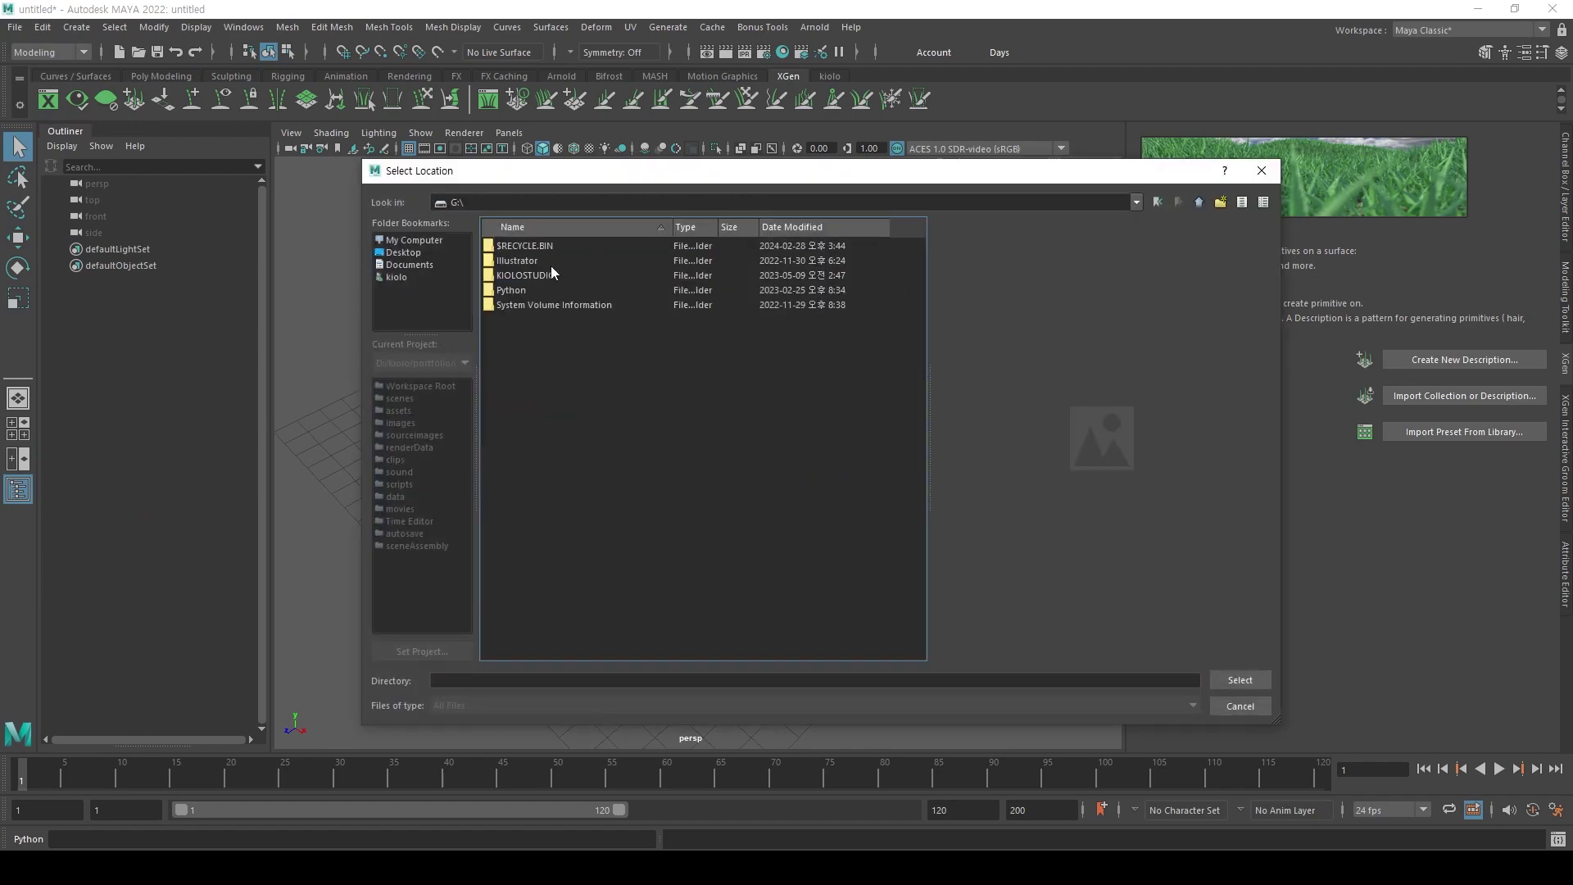
{"action": "double_click", "coordinate": [592, 272]}
{"action": "double_click", "coordinate": [583, 260]}
{"action": "double_click", "coordinate": [577, 278]}
{"action": "double_click", "coordinate": [574, 291]}
{"action": "double_click", "coordinate": [566, 276]}
Create a folder named HairCardsTutorial in the Maya folder and select it as the project location.
{"action": "left_click", "coordinate": [1220, 201]}
{"action": "type", "text": "Hair"}
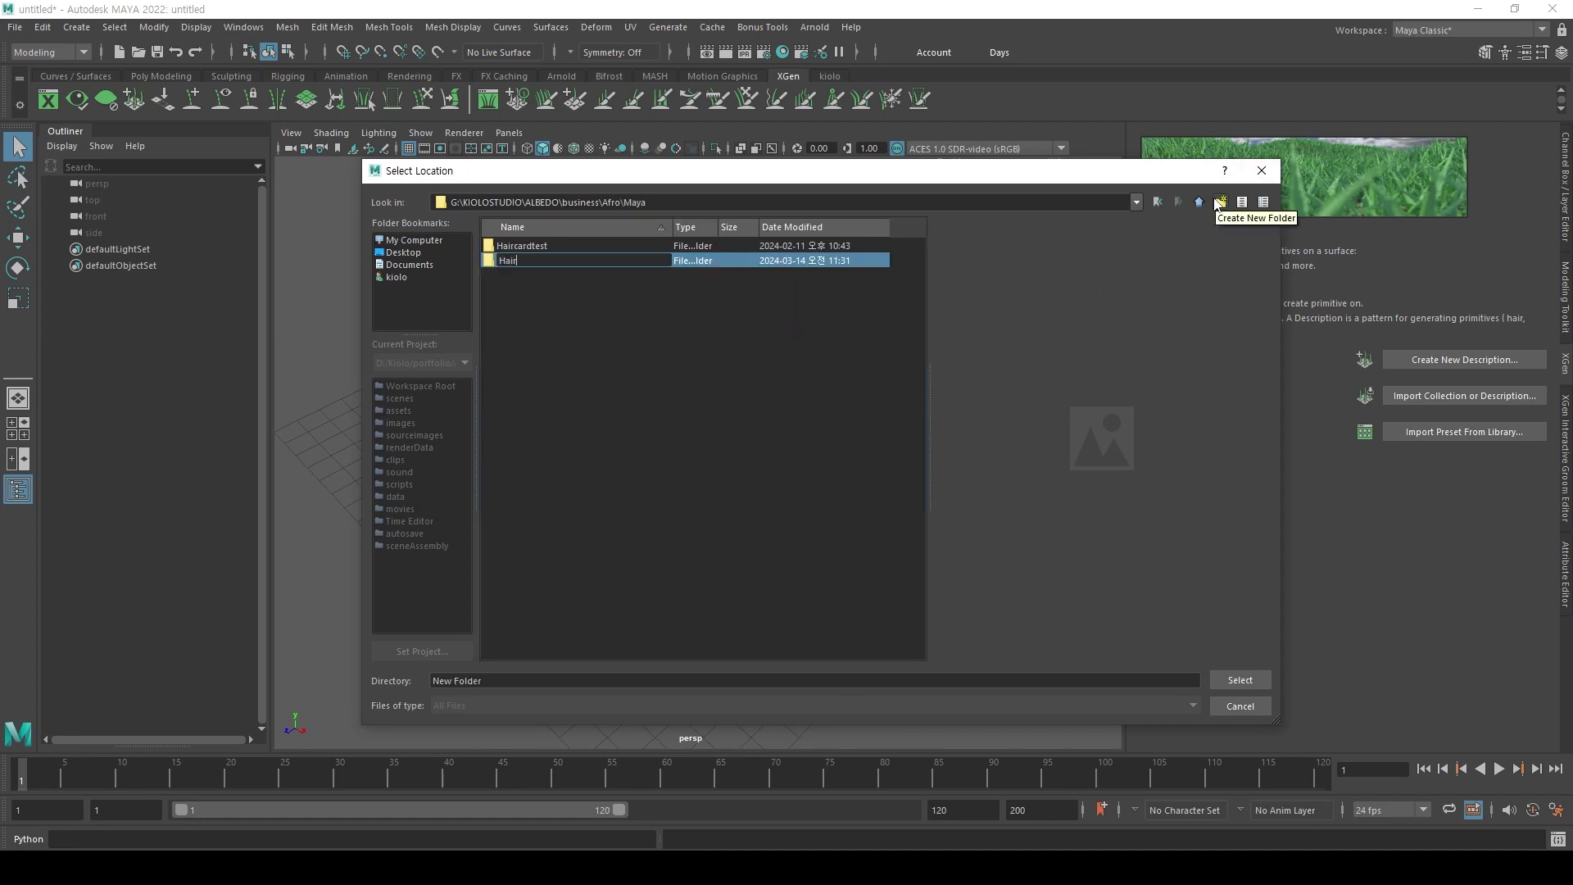
{"action": "type", "text": "CardsTutoriakl"}
{"action": "key", "text": "BackSpace"}
{"action": "type", "text": "l"}
{"action": "left_click", "coordinate": [670, 348]}
{"action": "double_click", "coordinate": [592, 264]}
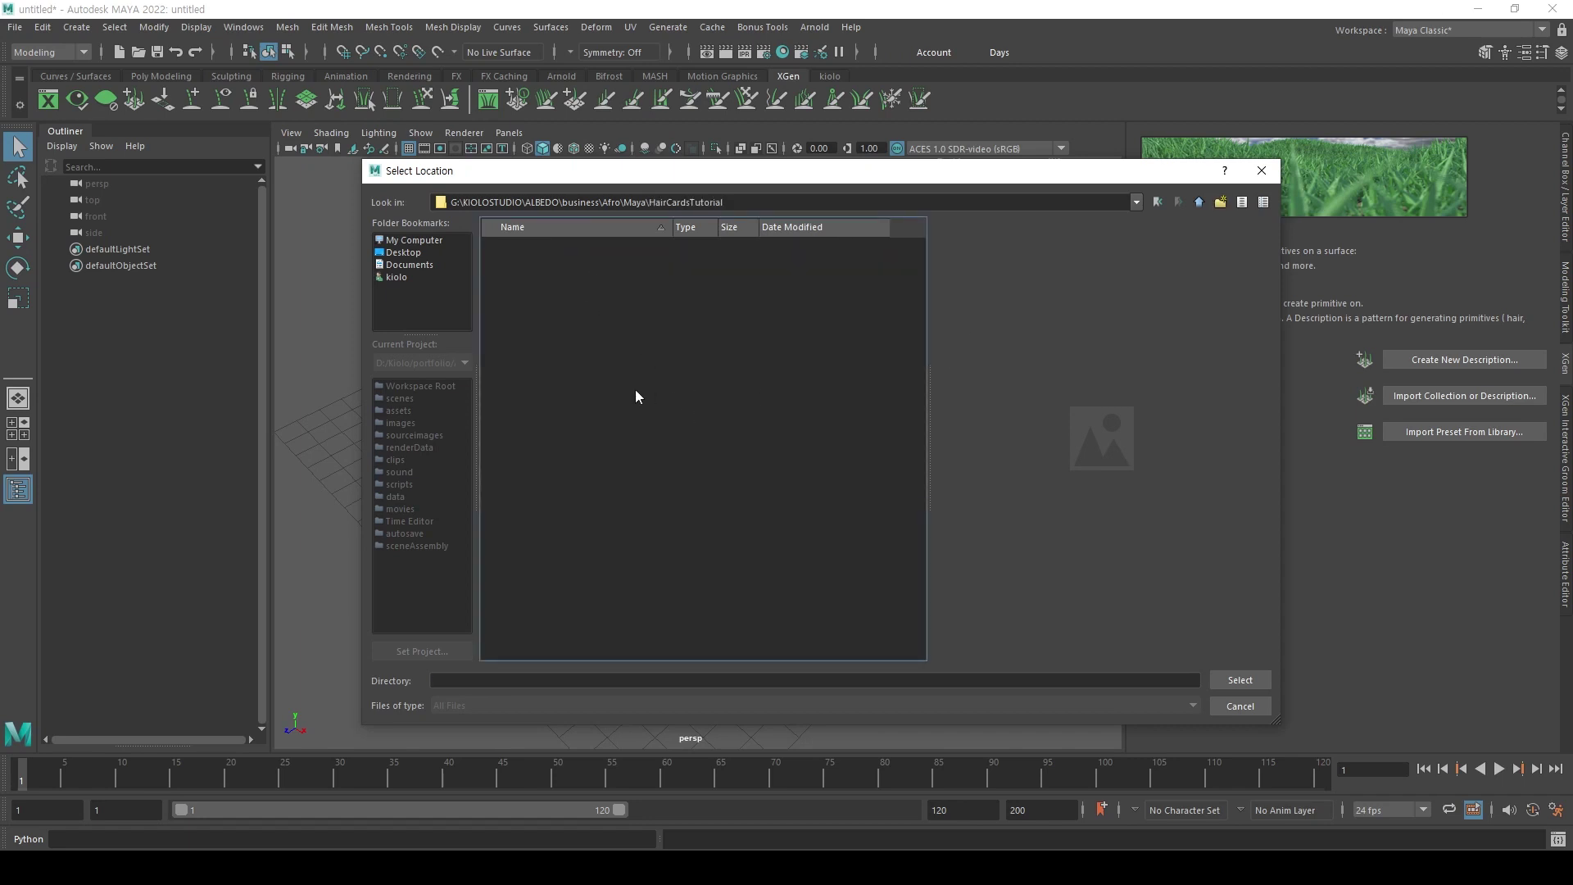
{"action": "left_click", "coordinate": [1238, 680]}
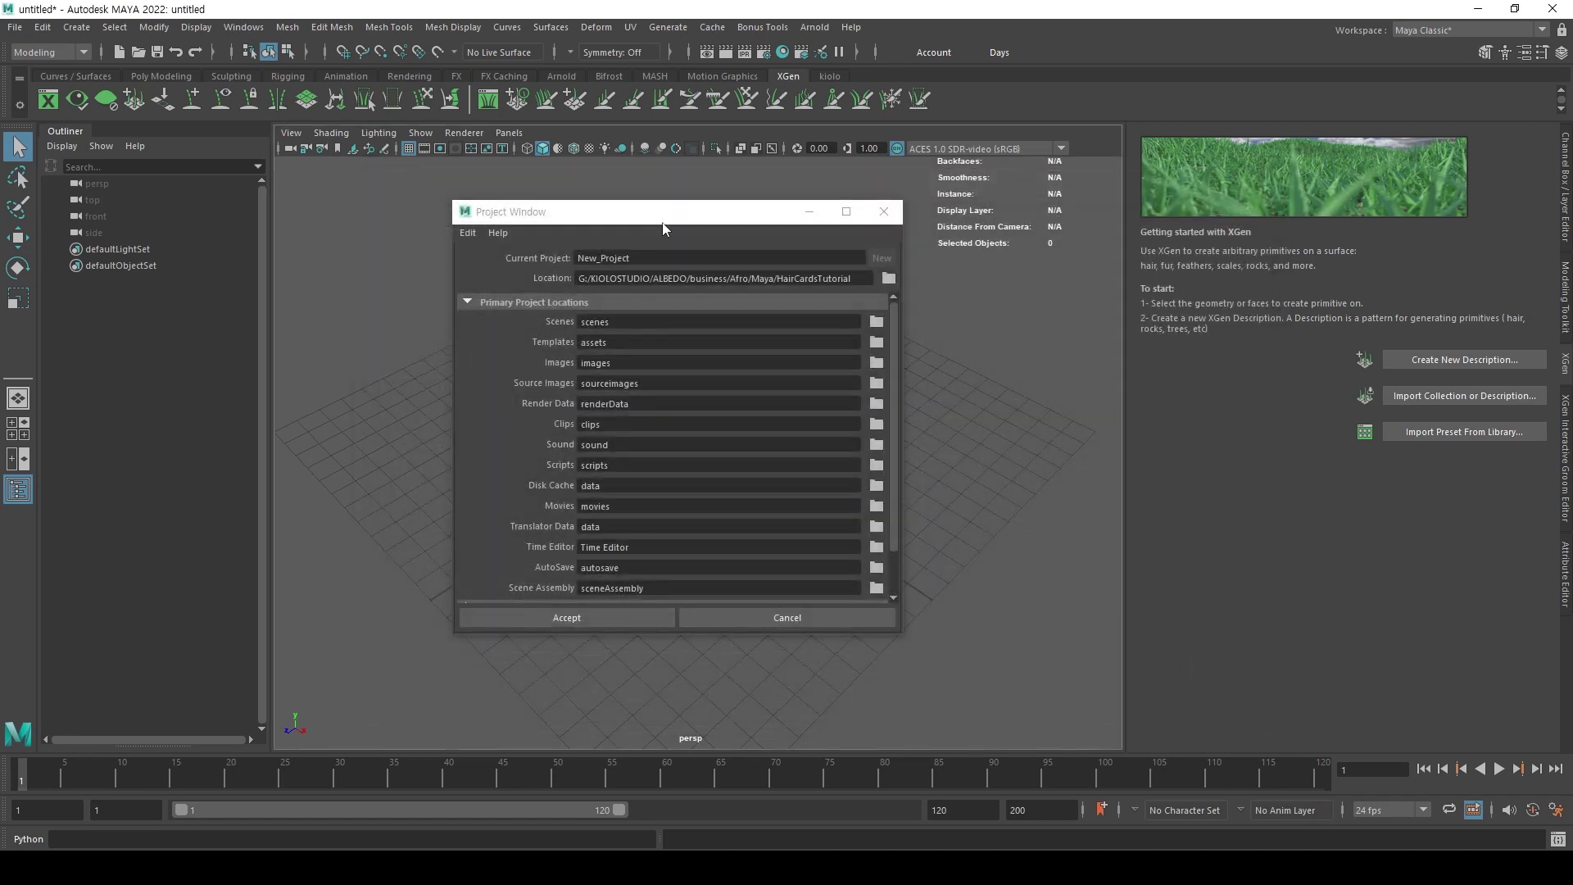
Name the new project HairCardTuto and accept the project settings.
{"action": "double_click", "coordinate": [607, 257]}
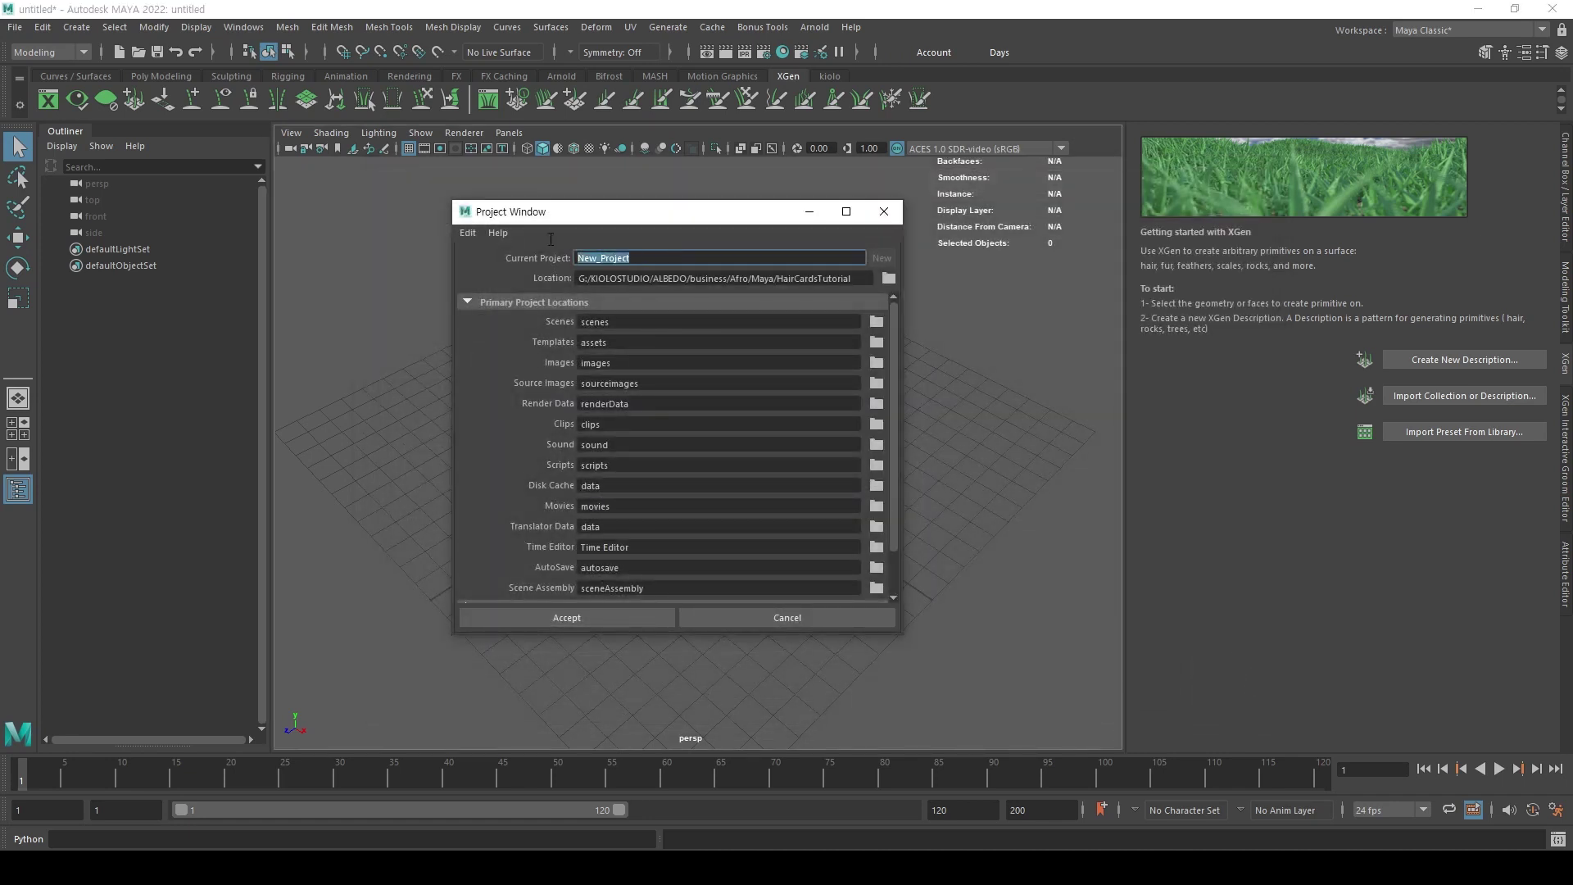
{"action": "type", "text": "HairCardTuto"}
{"action": "left_click", "coordinate": [569, 619]}
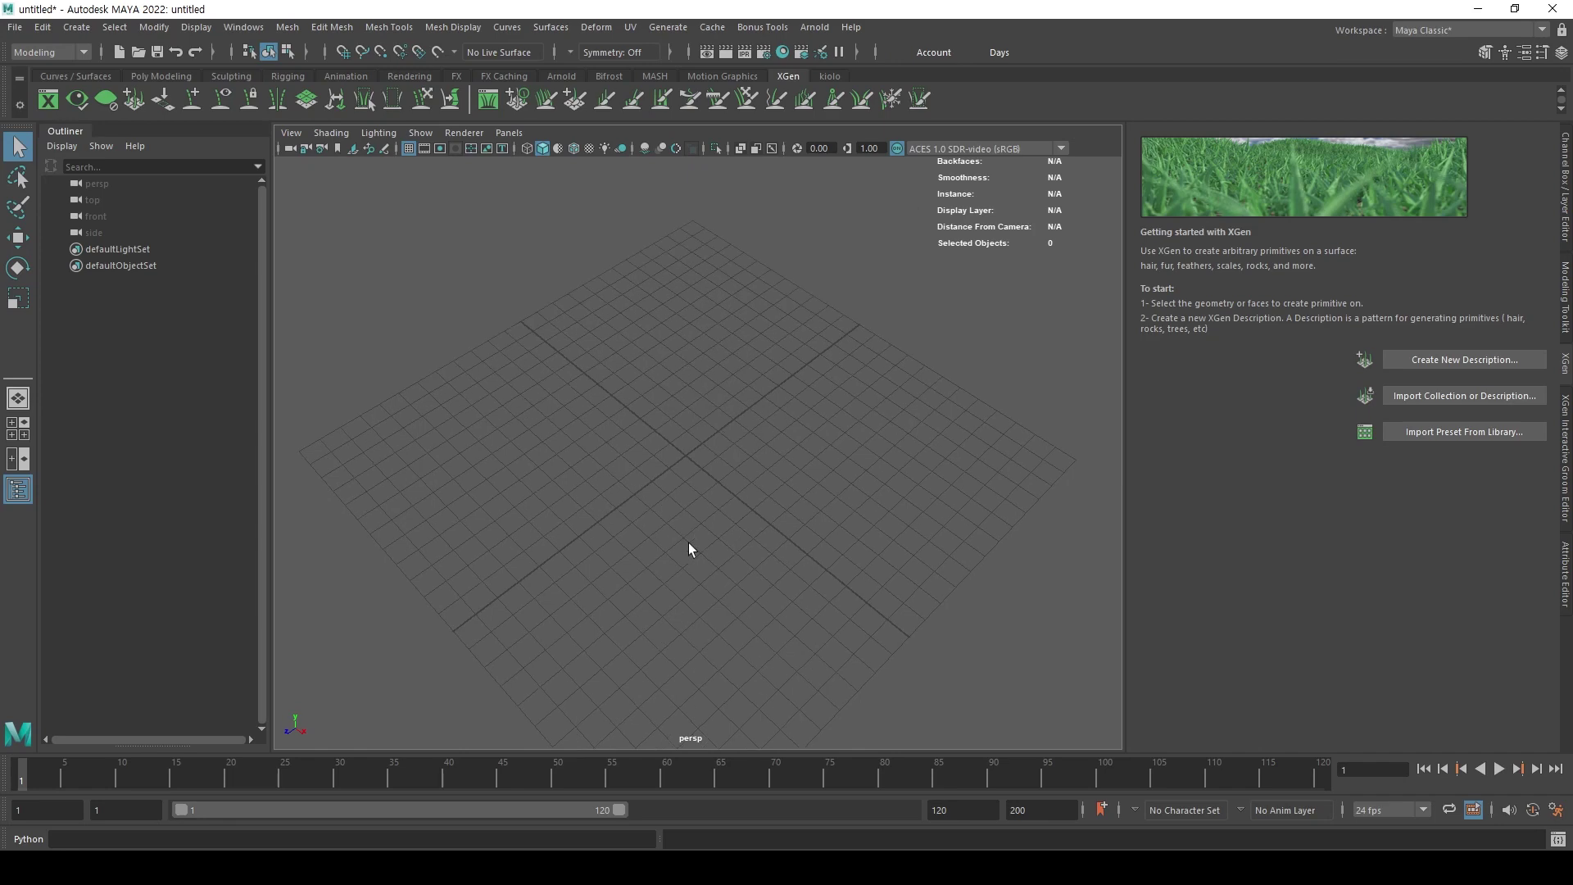
Save the scene as HairCardTutorial in Maya Binary format in the project's scenes folder.
{"action": "key", "text": "ctrl+shift+s"}
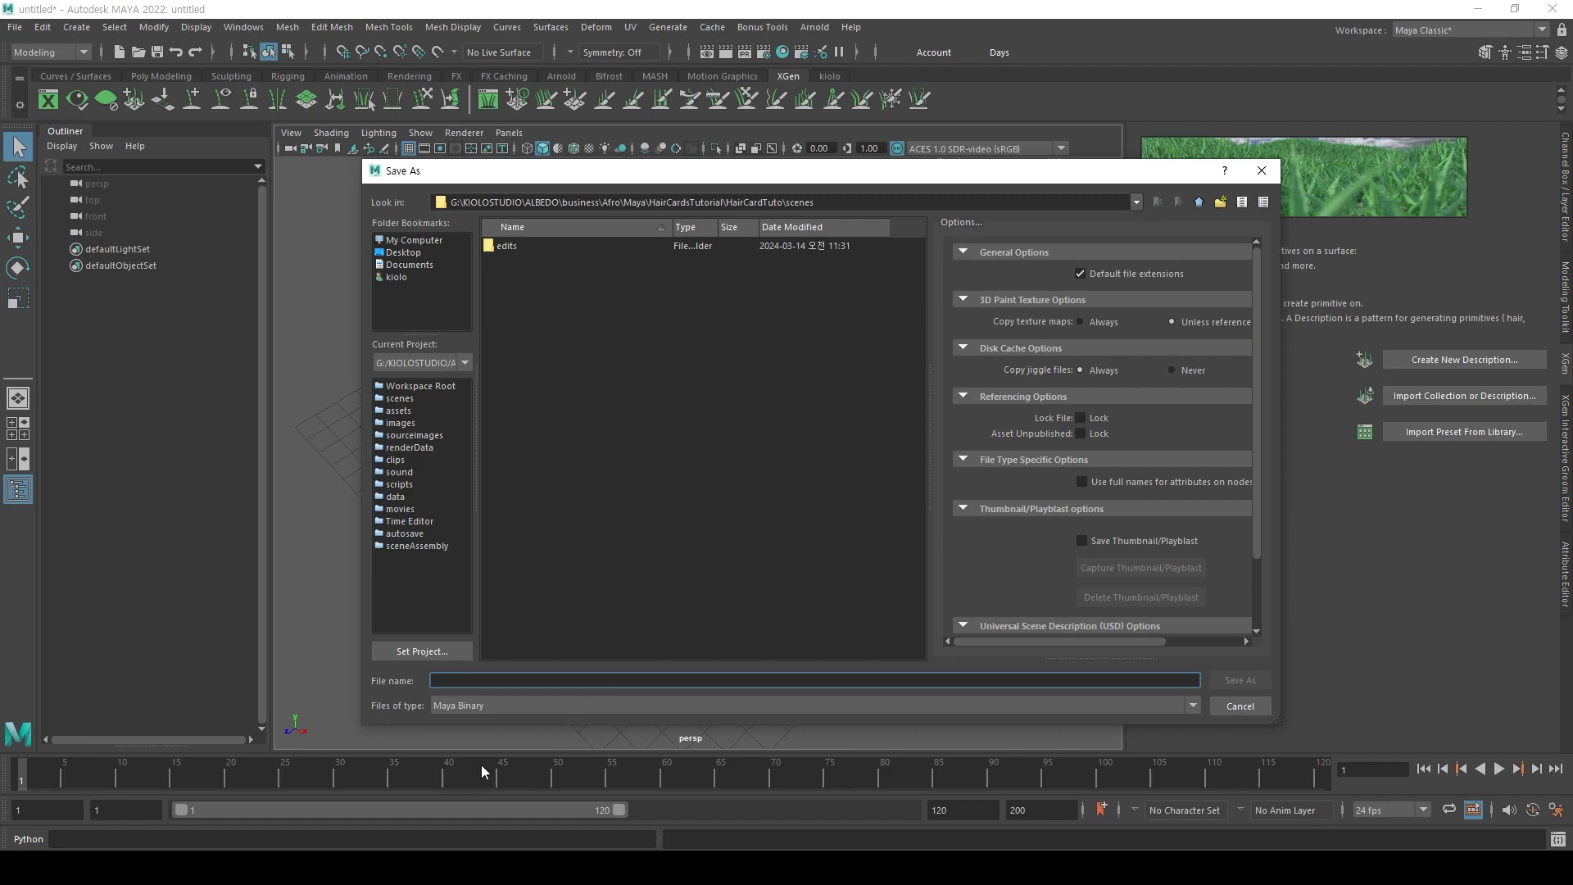
{"action": "type", "text": "HairCardTu"}
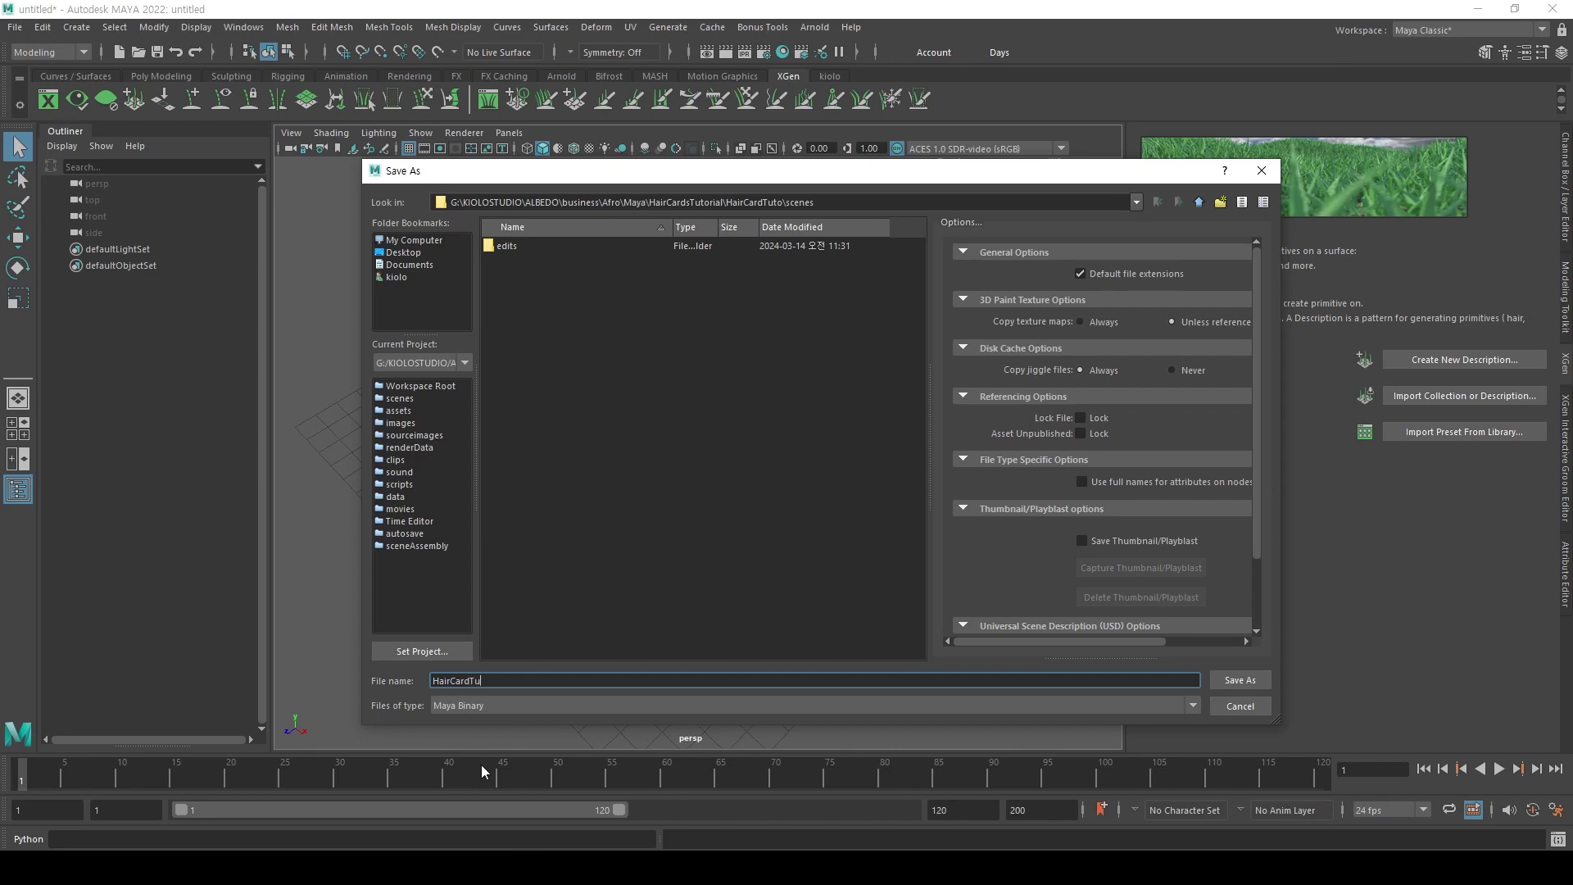
{"action": "type", "text": "torial"}
{"action": "left_click", "coordinate": [1219, 683]}
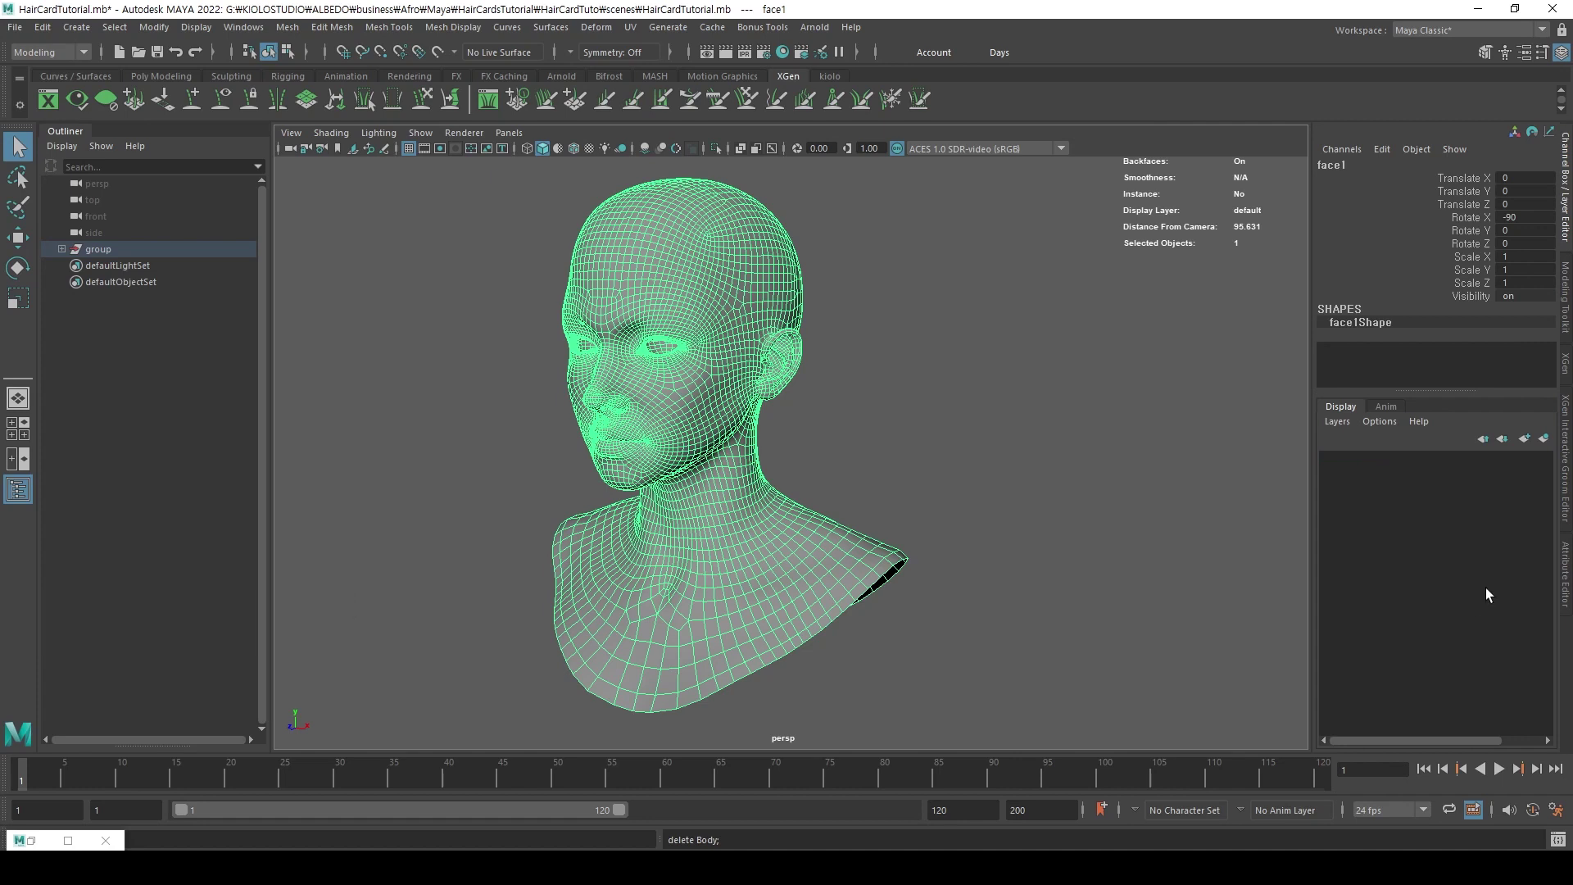
Create a display layer named FaceMesh with the colour blue.
{"action": "left_click", "coordinate": [1525, 438]}
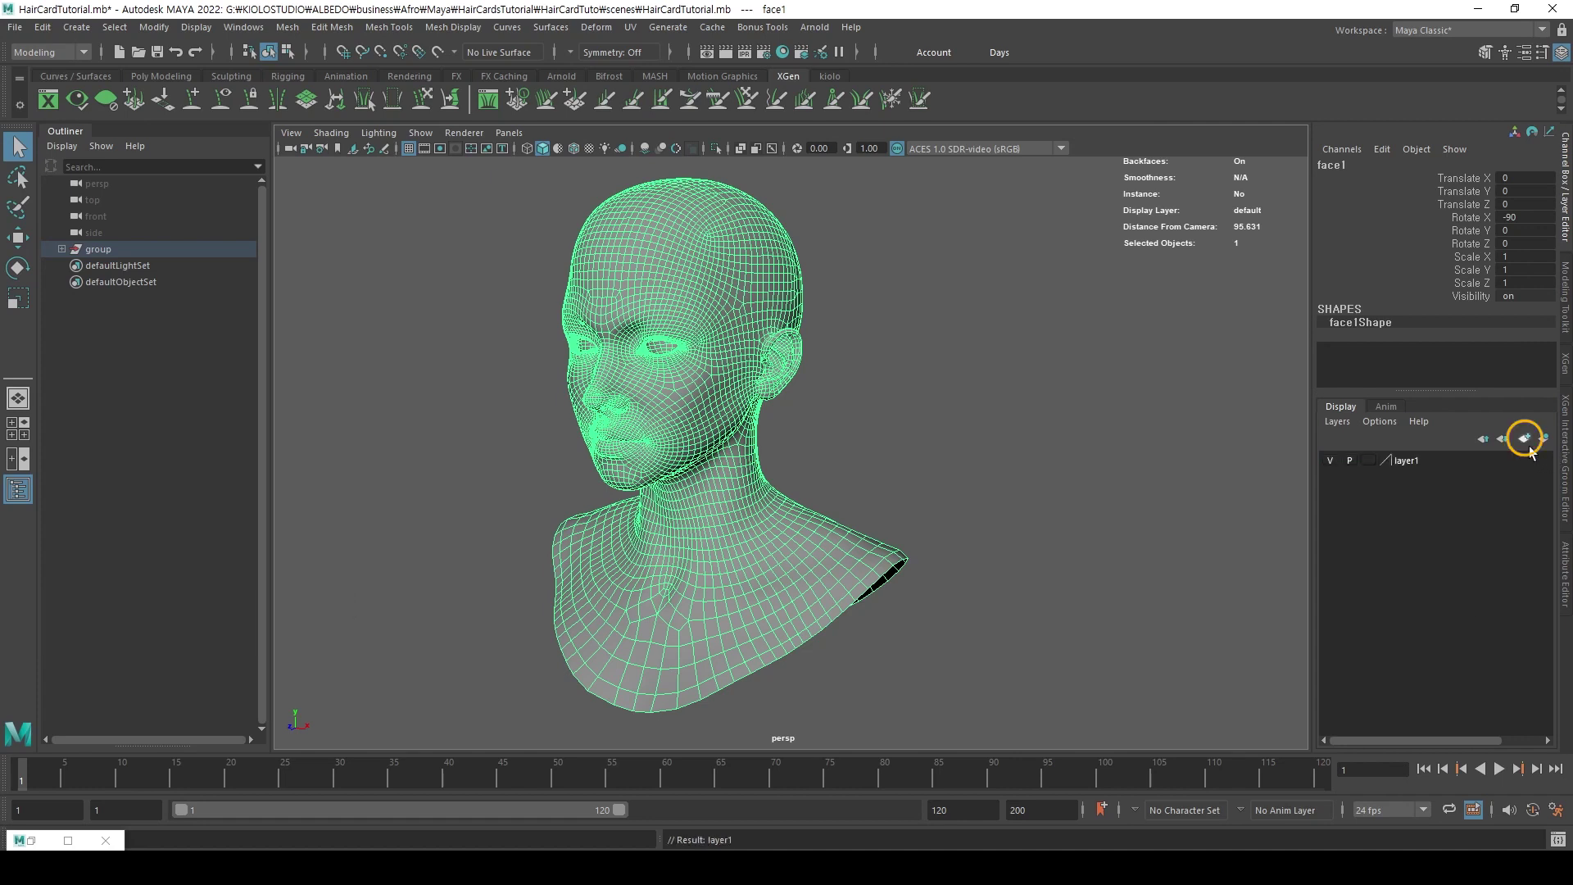
{"action": "left_click", "coordinate": [1446, 461]}
{"action": "double_click", "coordinate": [1419, 461]}
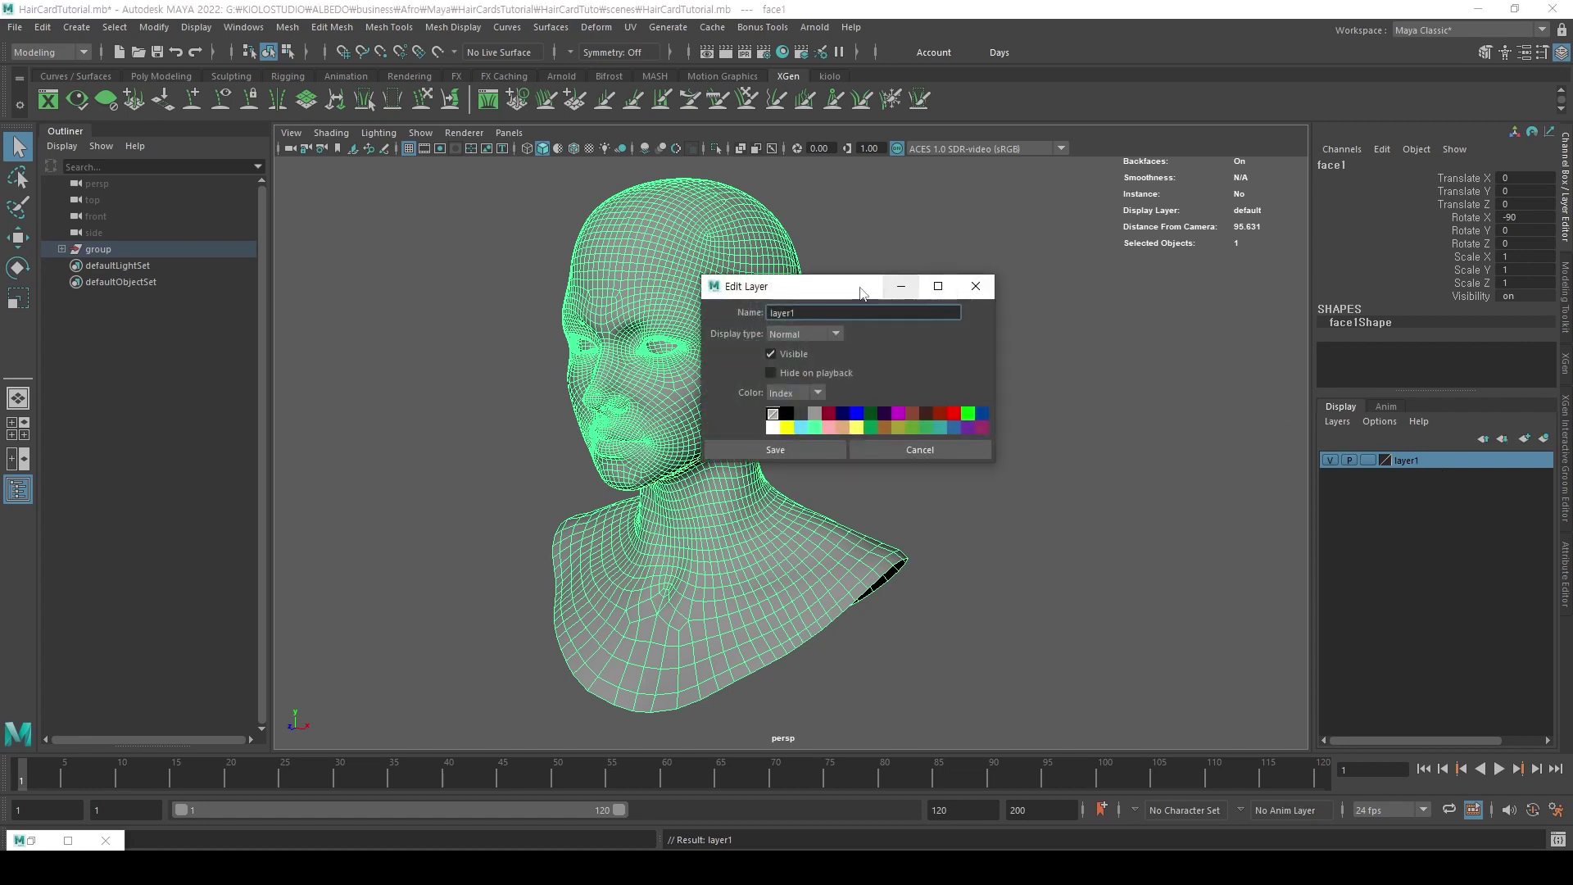
{"action": "left_click_drag", "start_coordinate": [870, 289], "coordinate": [1096, 313]}
{"action": "type", "text": "FaceMesh"}
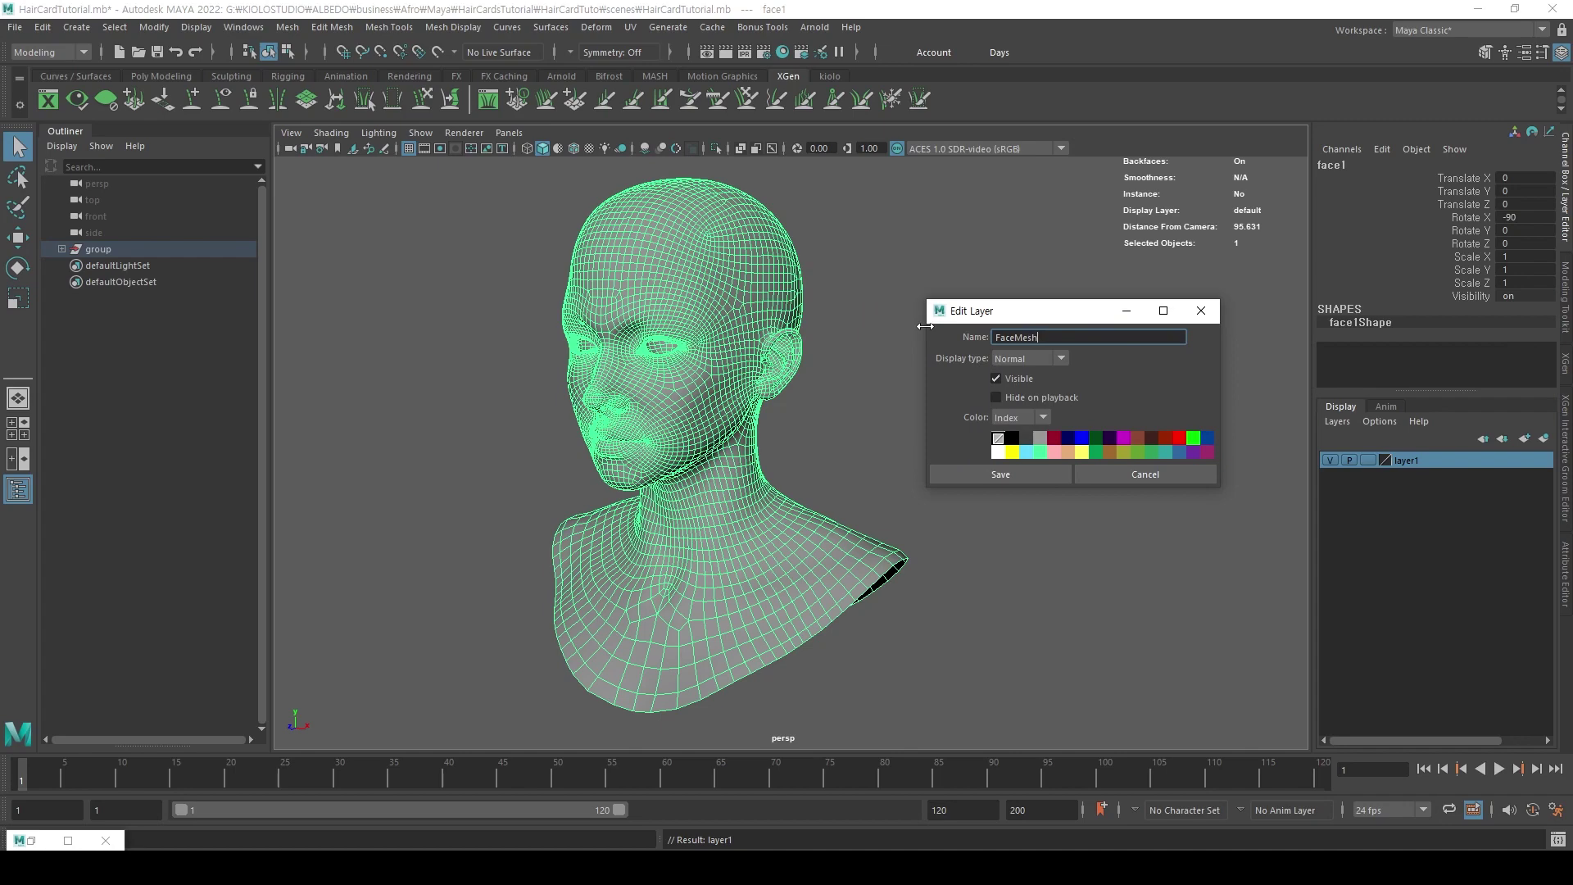
{"action": "left_click", "coordinate": [1096, 439]}
{"action": "left_click", "coordinate": [1029, 472]}
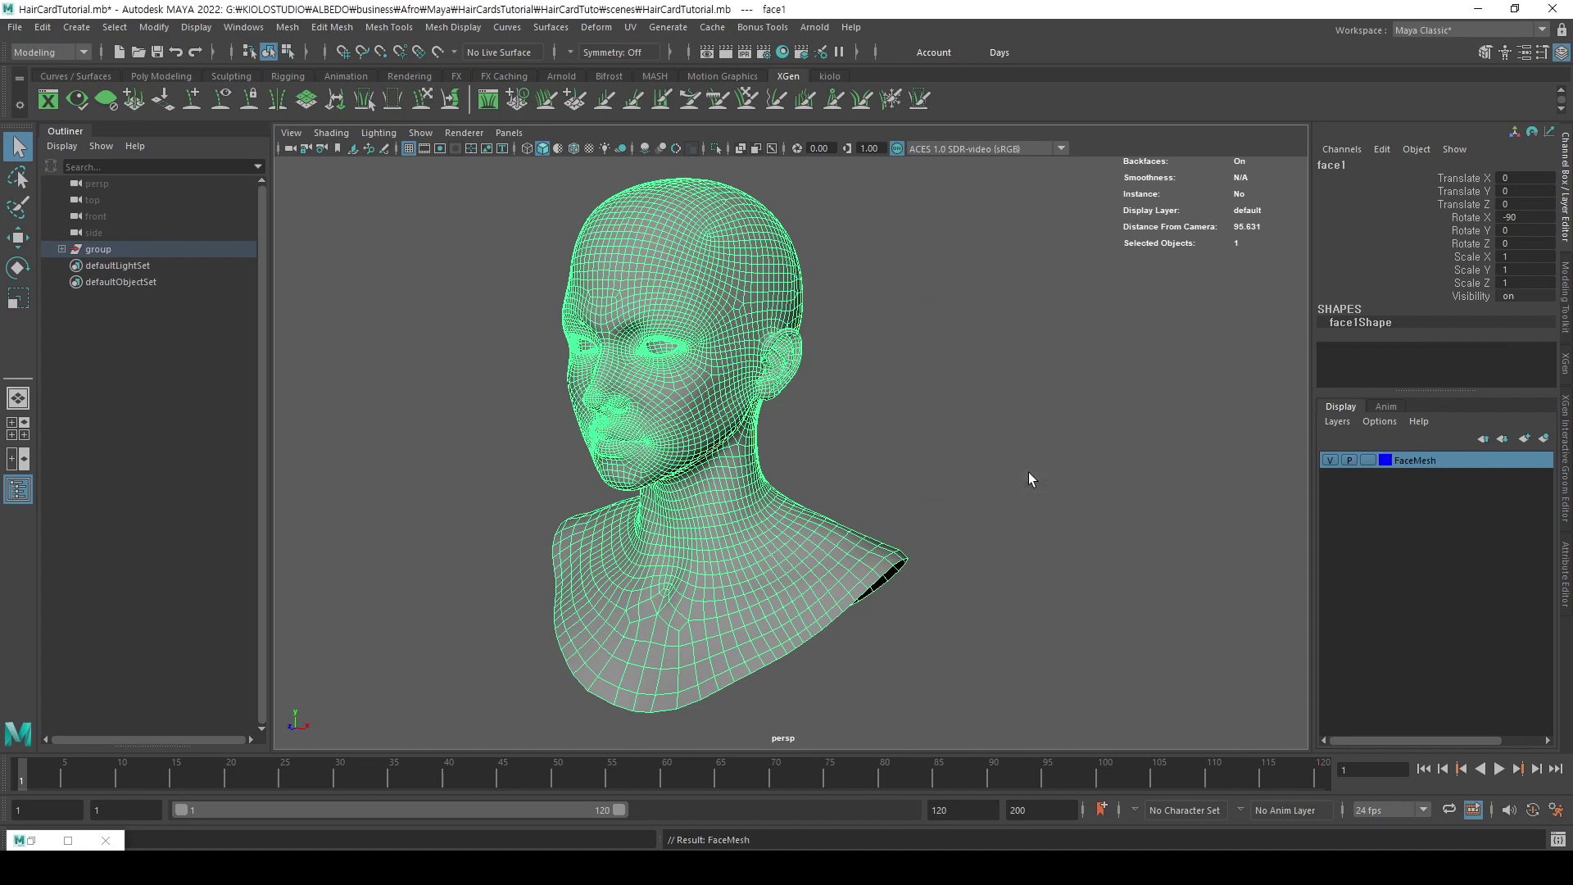
Add the selected head mesh to the FaceMesh layer.
{"action": "scroll", "coordinate": [1029, 472], "scroll_direction": "down", "scroll_amount": 3}
{"action": "left_click_drag", "start_coordinate": [828, 393], "coordinate": [882, 410], "text": "alt"}
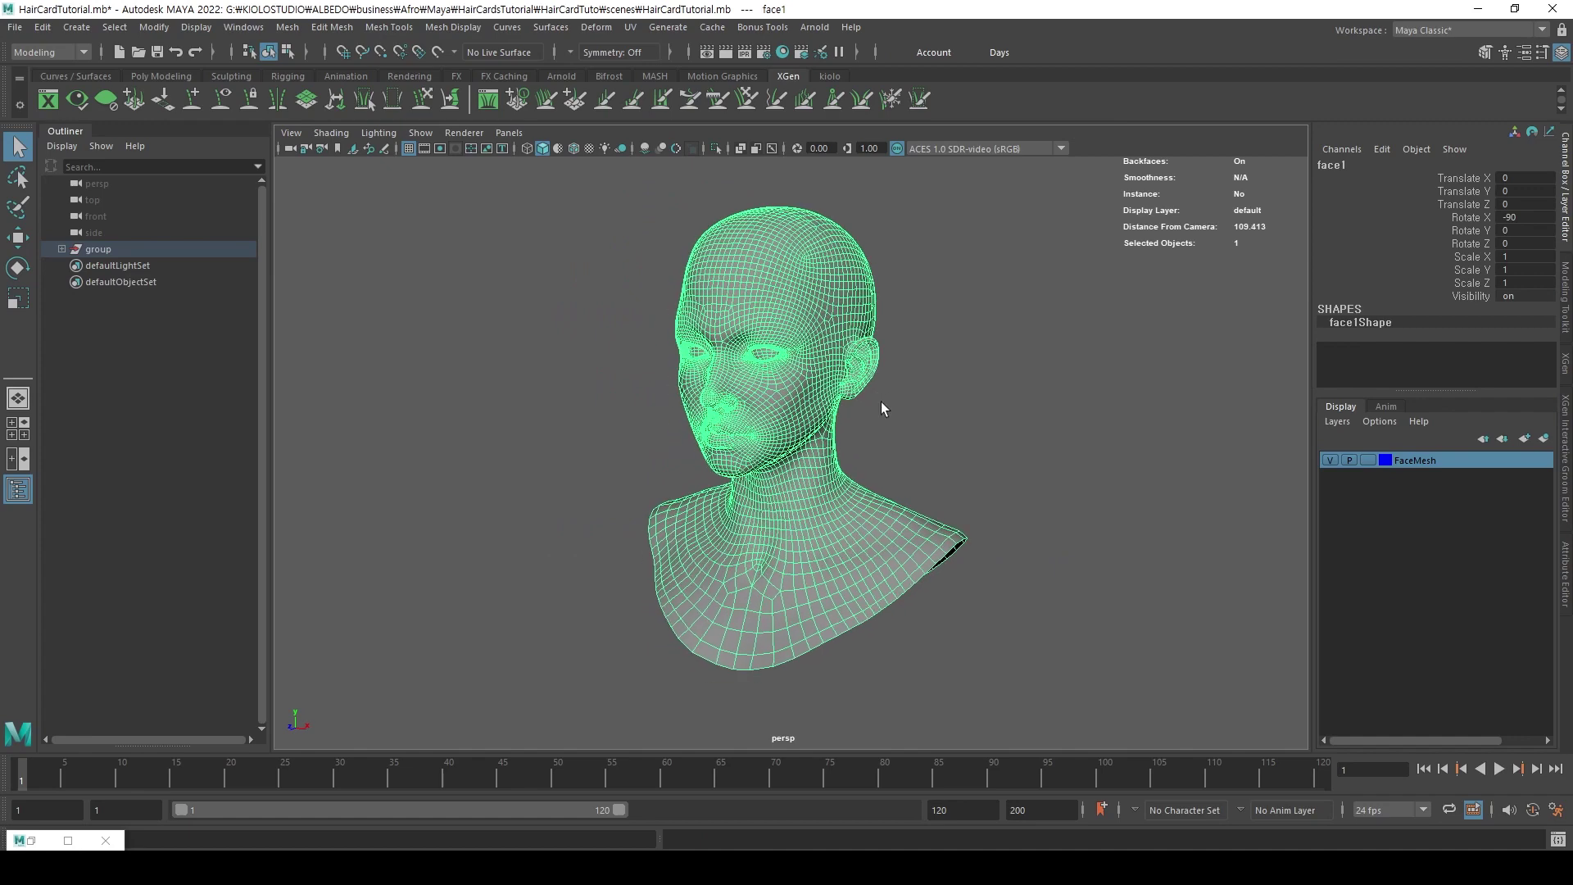
{"action": "right_click", "coordinate": [1464, 464]}
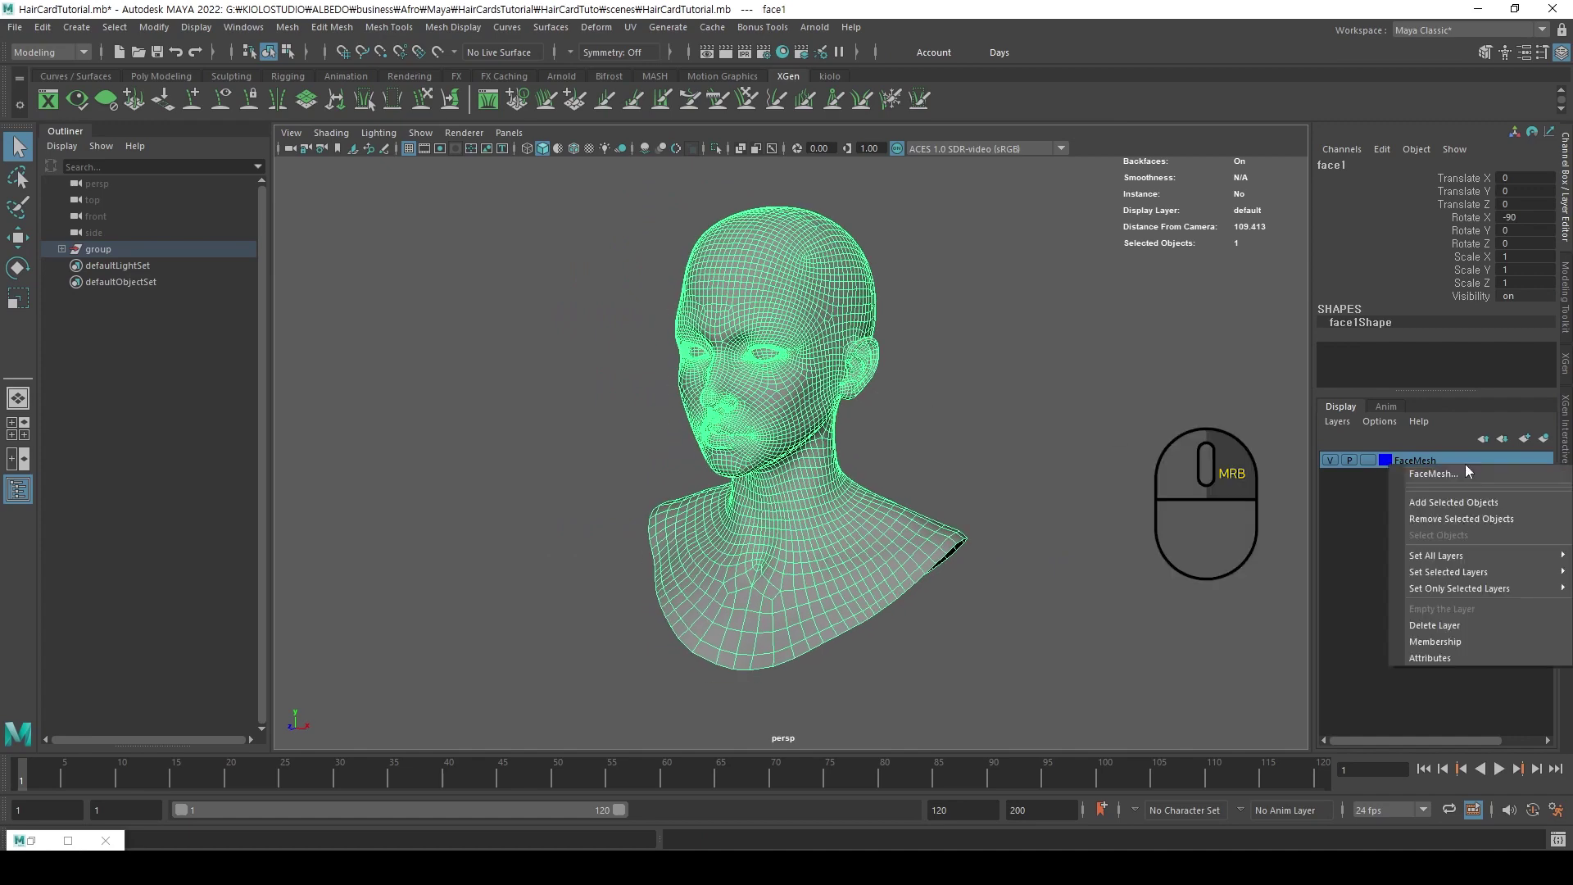
{"action": "left_click", "coordinate": [1531, 501]}
Toggle the FaceMesh layer's visibility, try its Template and Reference display types, then restore Normal and reselect the head mesh.
{"action": "left_click", "coordinate": [1330, 460]}
{"action": "left_click", "coordinate": [1330, 461]}
{"action": "left_click", "coordinate": [1367, 460]}
{"action": "left_click", "coordinate": [791, 371]}
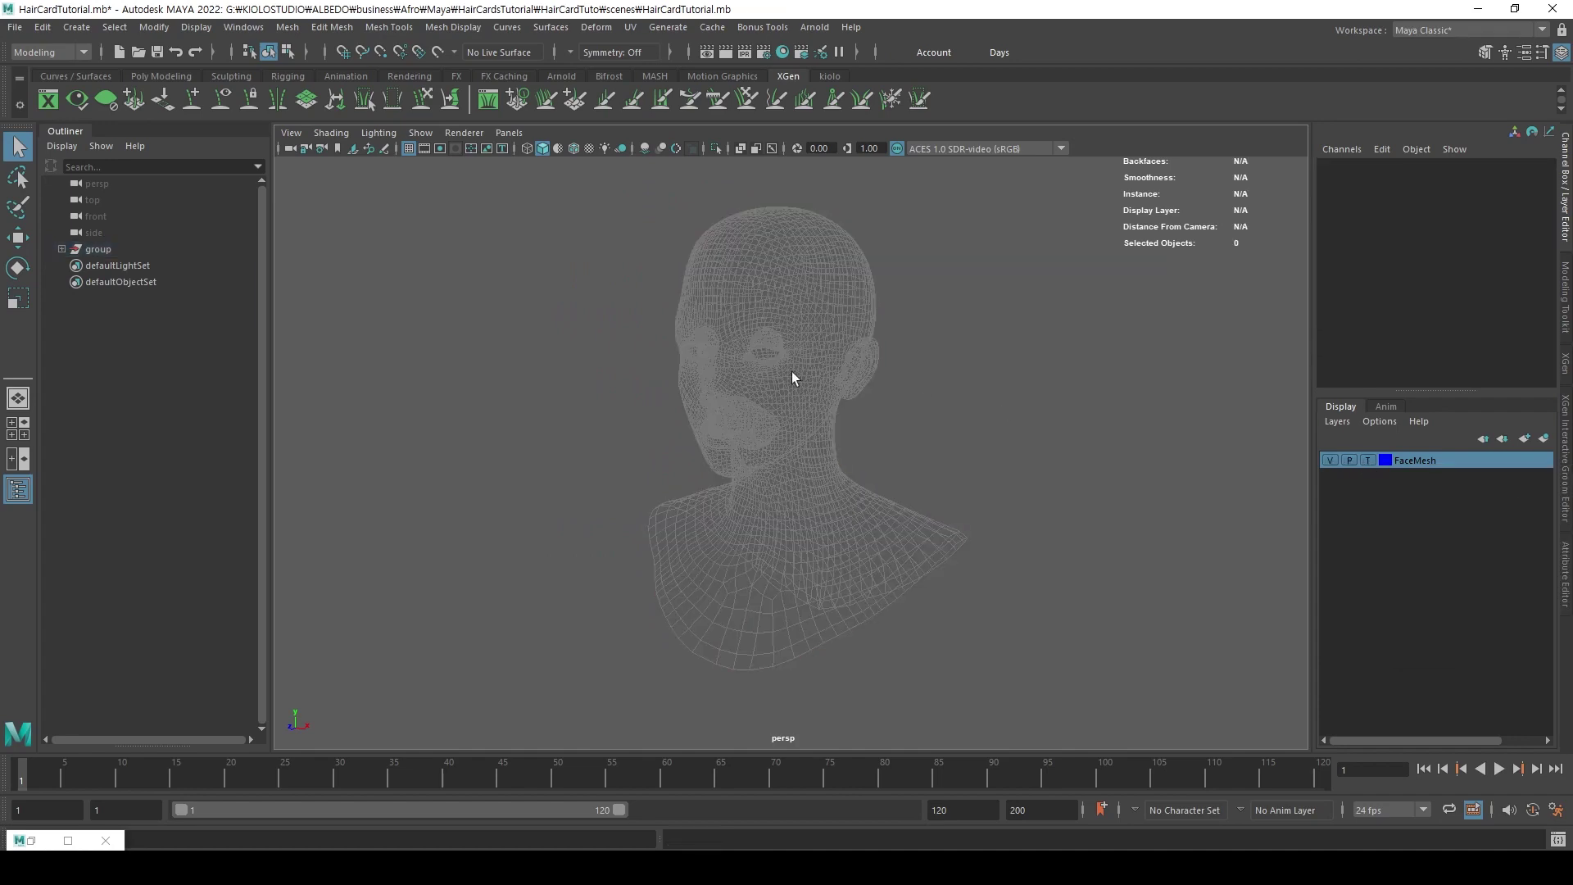
{"action": "left_click", "coordinate": [1368, 461]}
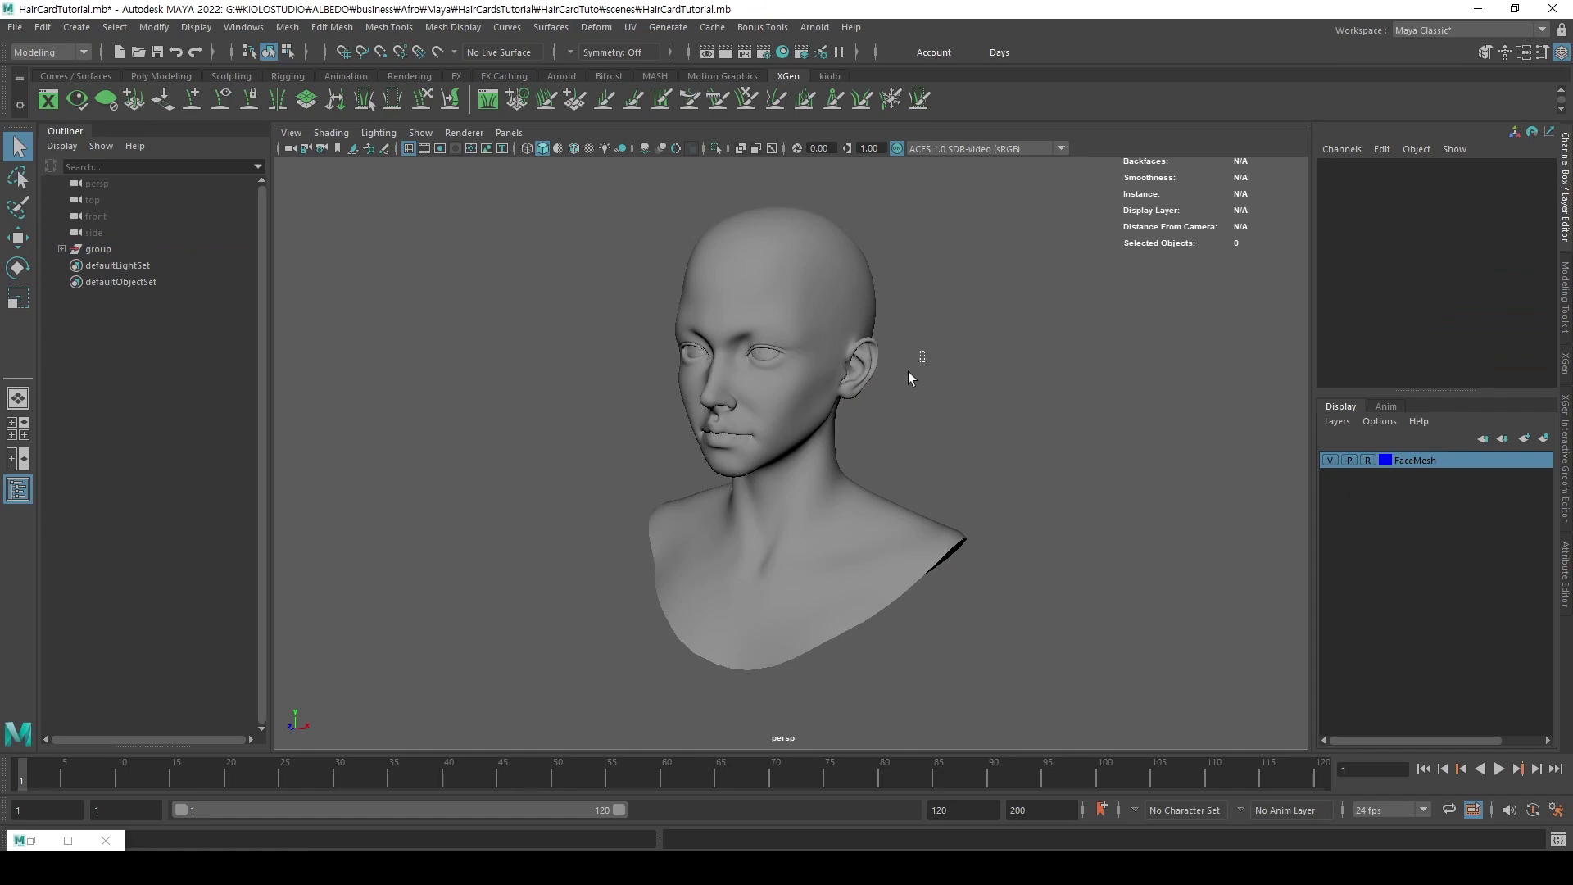
{"action": "left_click_drag", "start_coordinate": [714, 407], "coordinate": [791, 436], "text": "alt"}
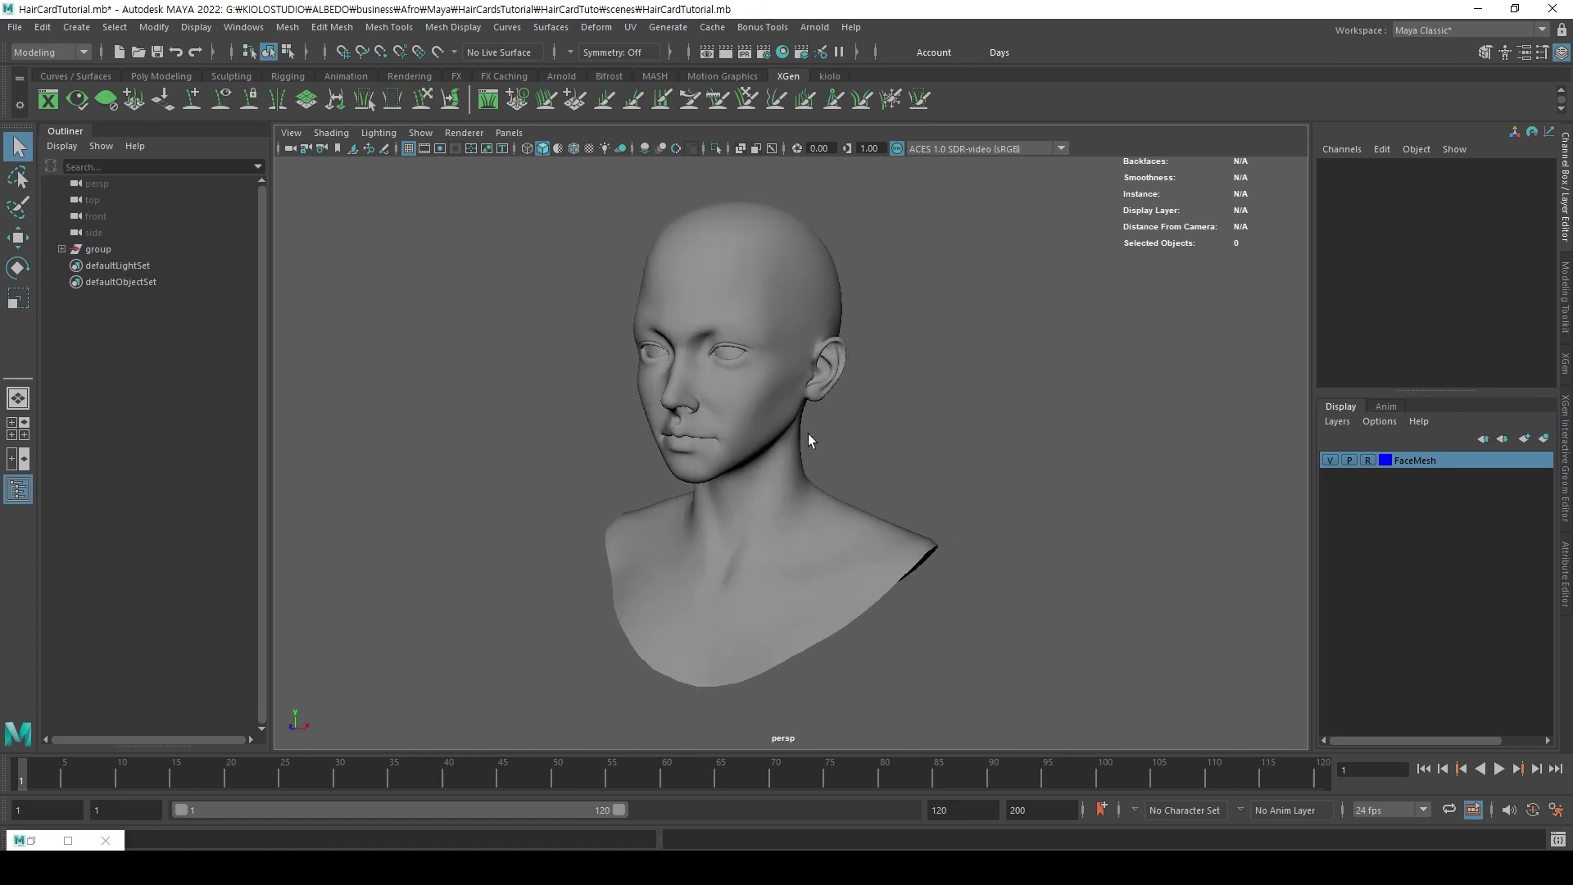
{"action": "left_click", "coordinate": [1363, 461]}
{"action": "left_click", "coordinate": [700, 351]}
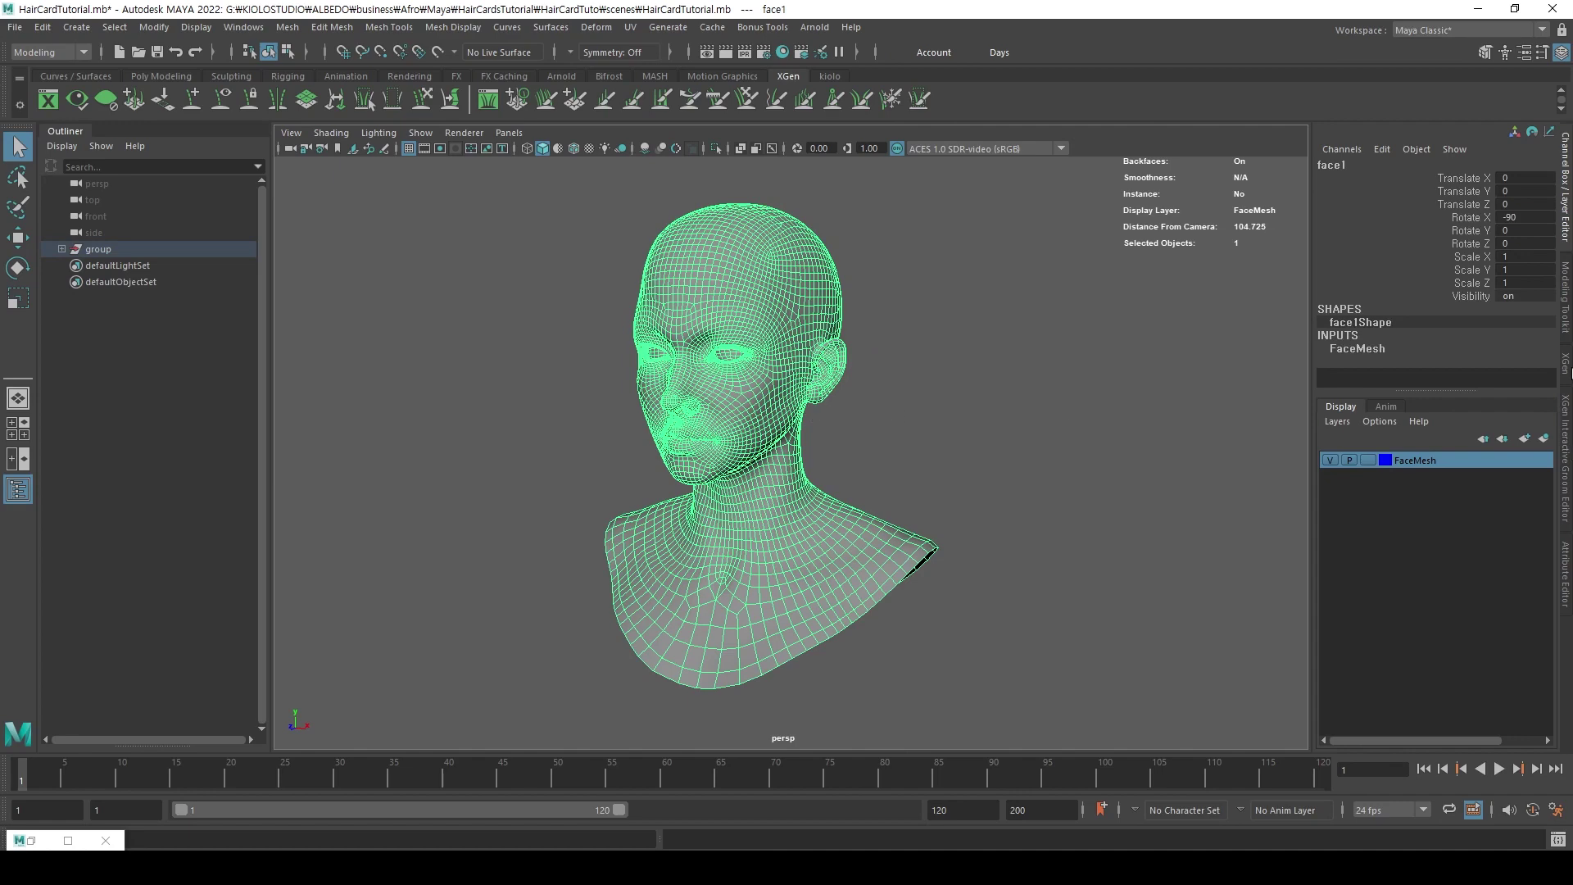
Start a new XGen description for the selected head mesh and name it HairCardsMade.
{"action": "left_click", "coordinate": [1566, 371]}
{"action": "left_click_drag", "start_coordinate": [765, 421], "coordinate": [823, 438], "text": "alt"}
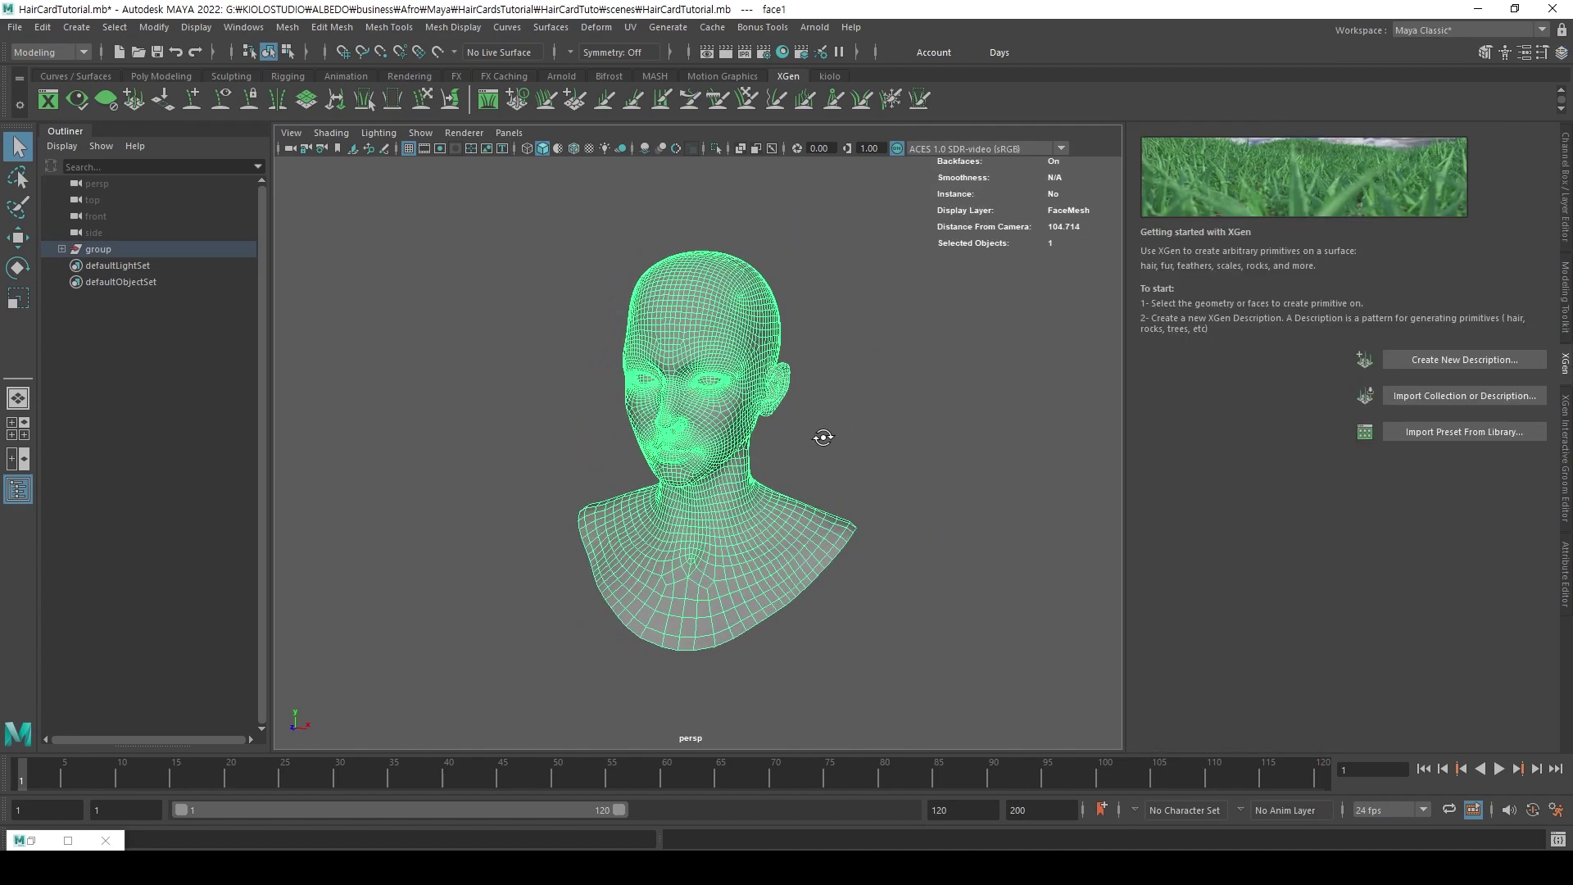
{"action": "scroll", "coordinate": [836, 439], "scroll_direction": "up", "scroll_amount": 3}
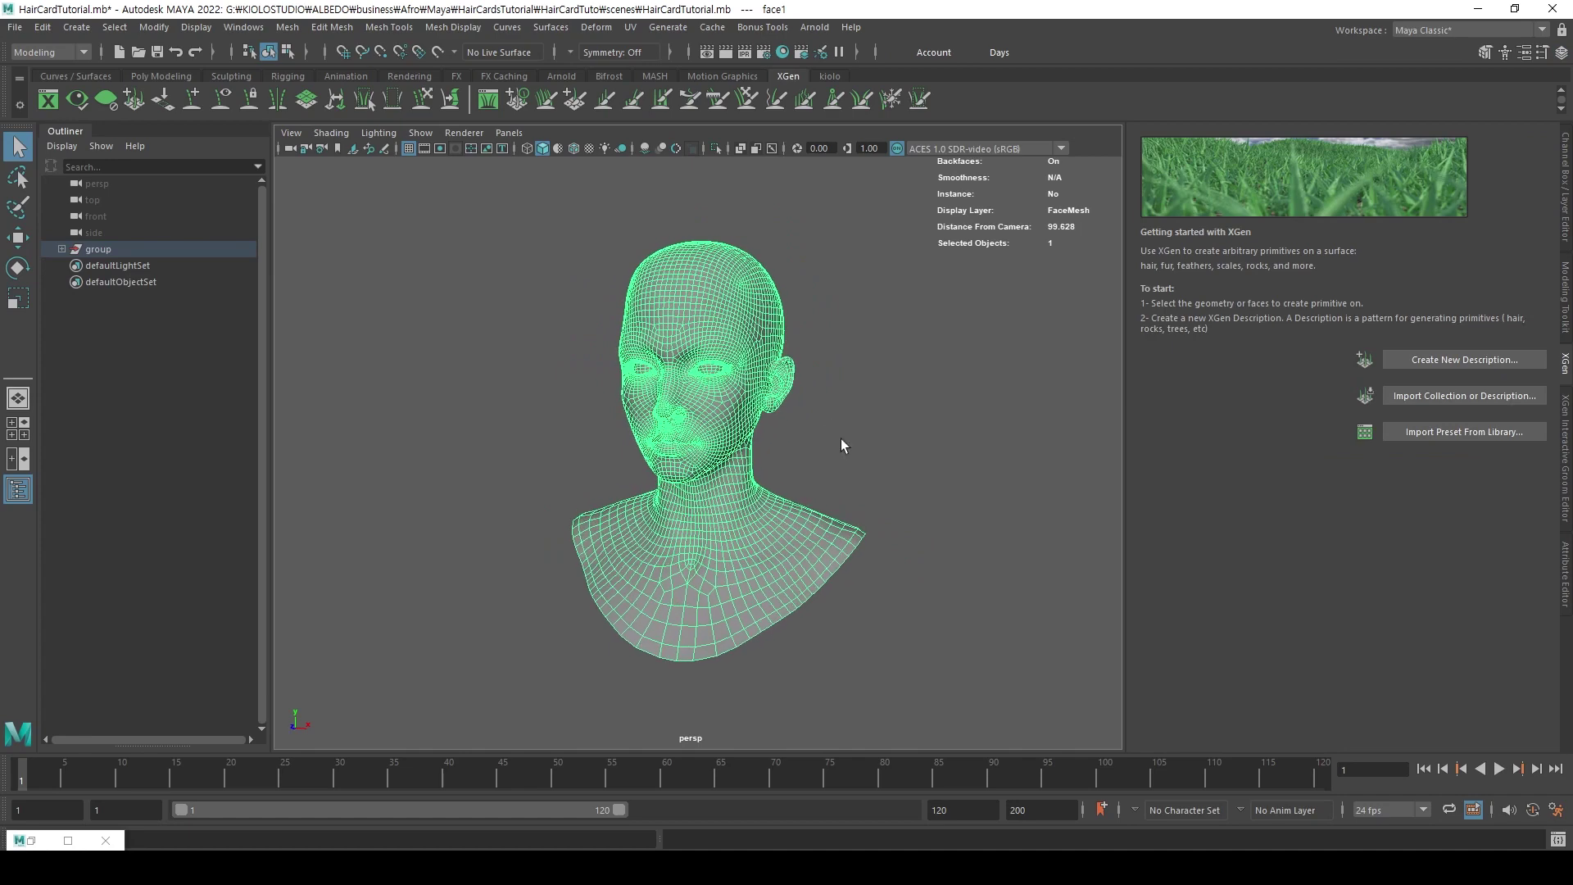
{"action": "left_click", "coordinate": [1531, 361]}
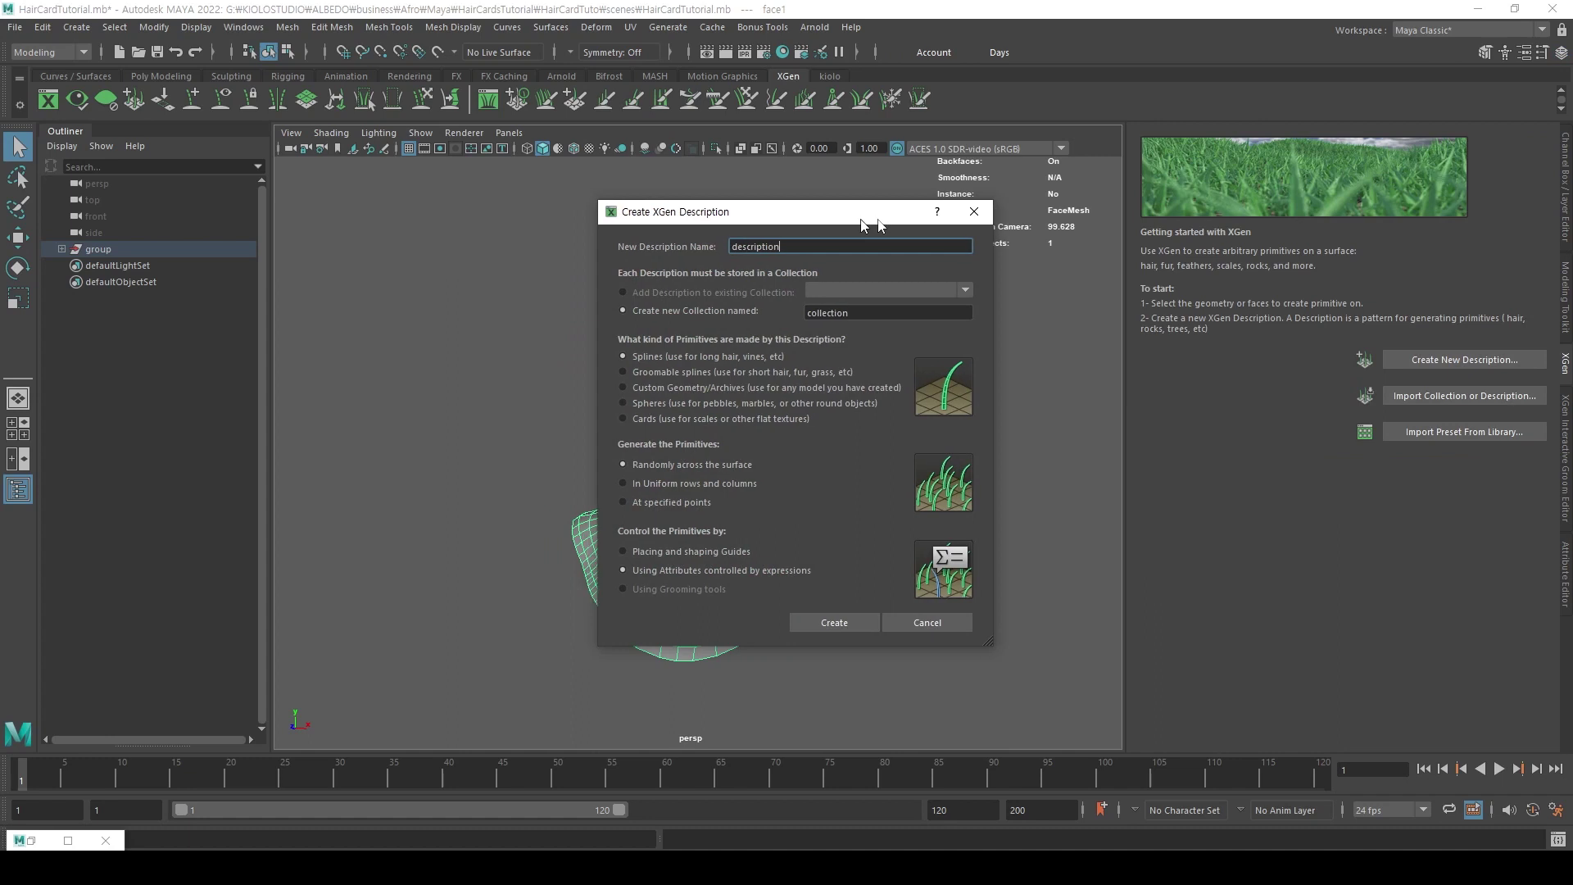
{"action": "left_click_drag", "start_coordinate": [857, 226], "coordinate": [1092, 240]}
{"action": "double_click", "coordinate": [1064, 257]}
{"action": "key", "text": "BackSpace"}
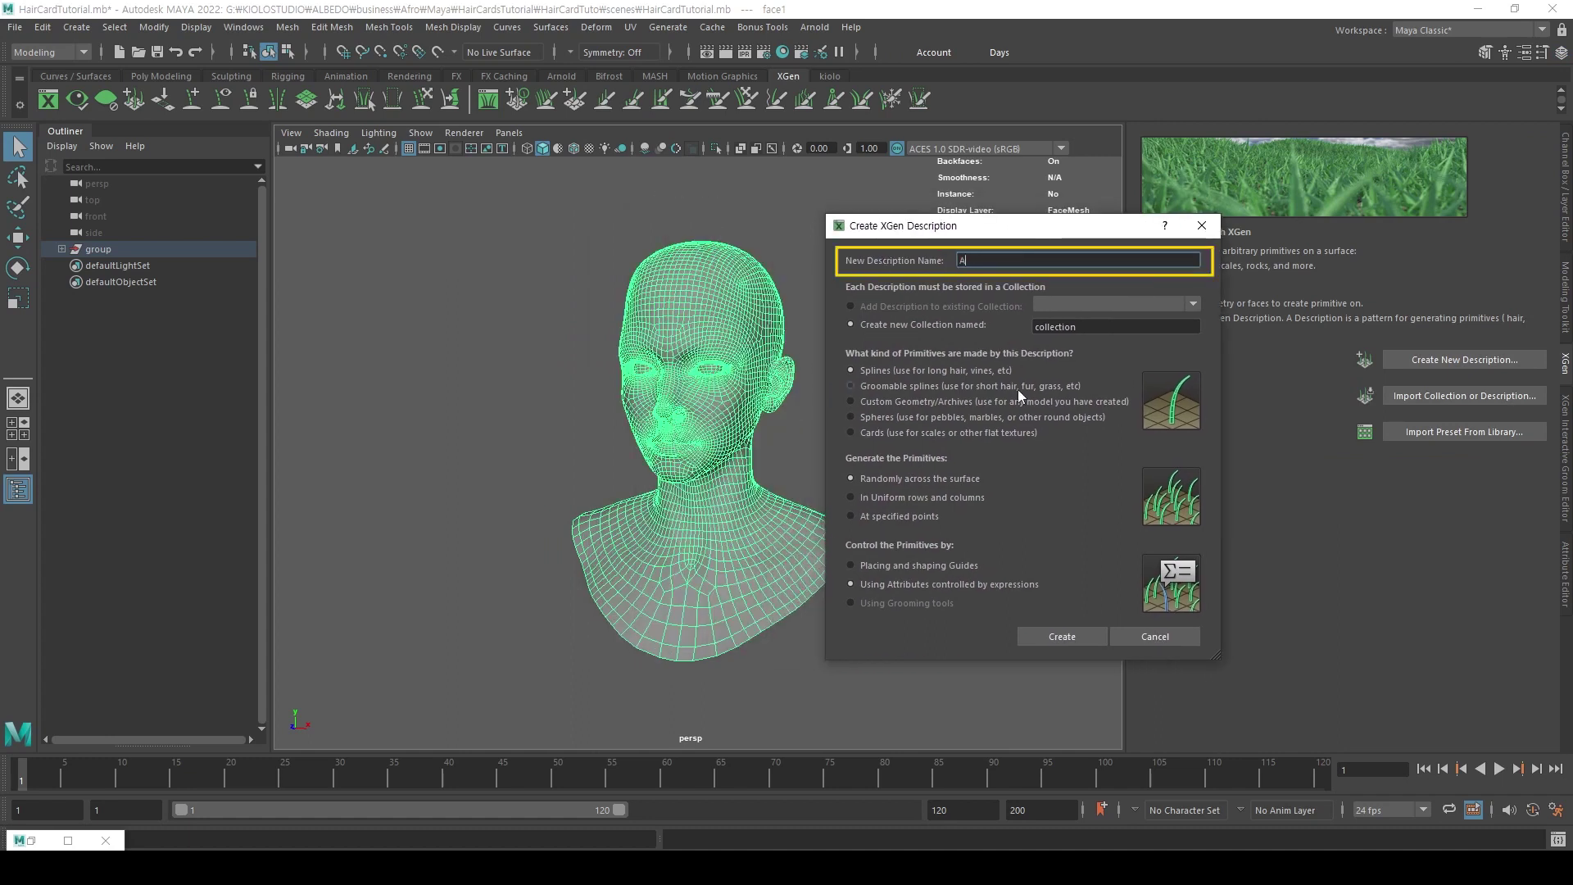
{"action": "type", "text": "HairCardsMade"}
Create the description in a new collection named HairCard, with primitives controlled by placing and shaping guides.
{"action": "double_click", "coordinate": [1161, 331]}
{"action": "type", "text": "HairCard"}
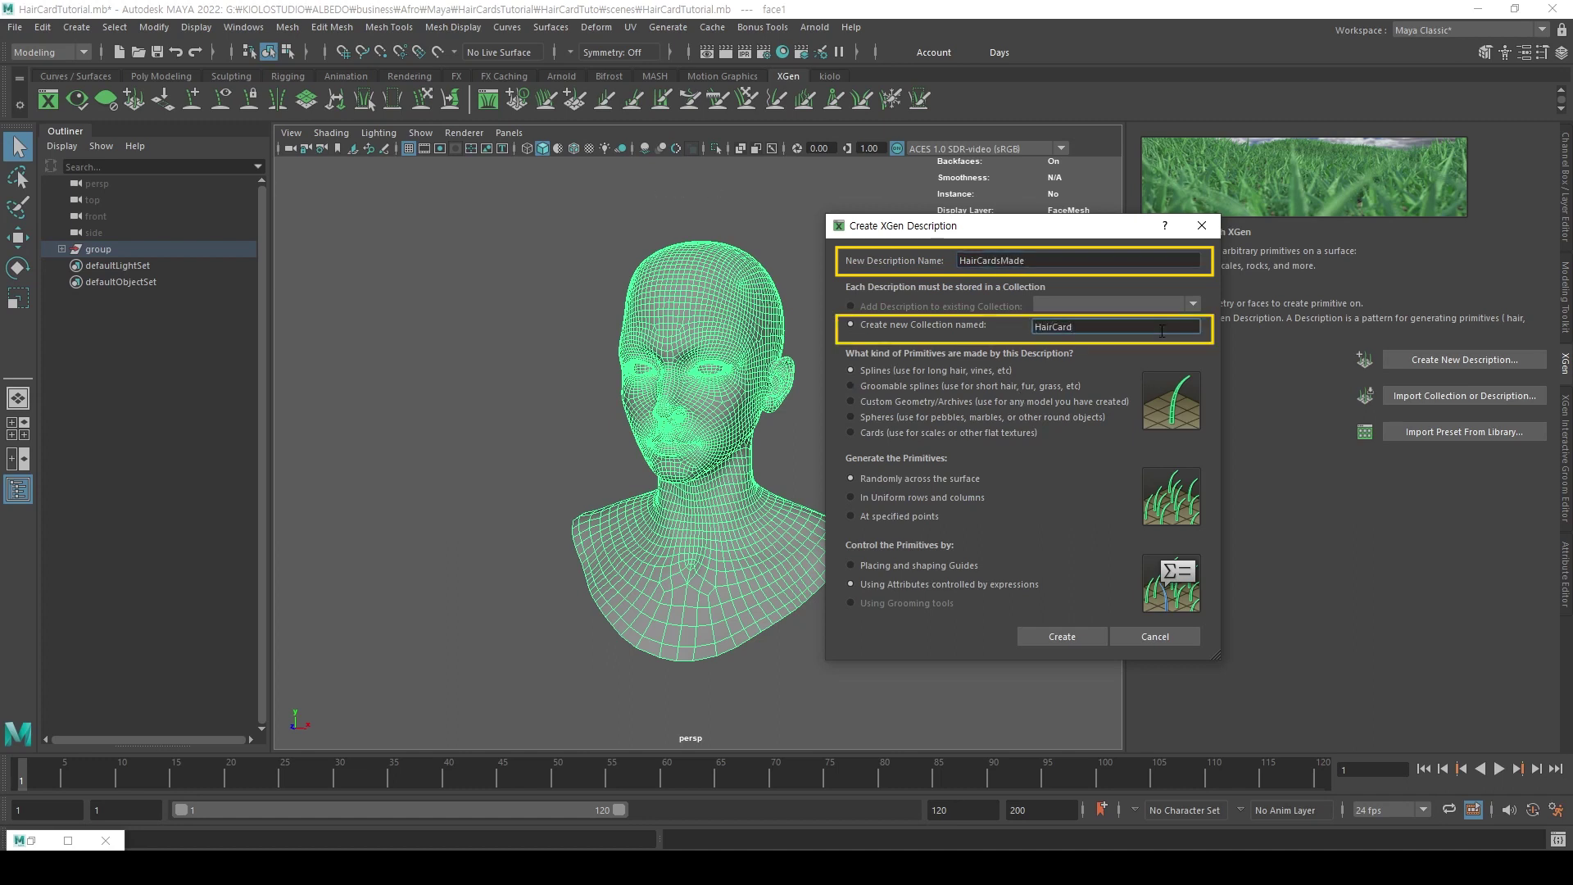
{"action": "left_click", "coordinate": [905, 566]}
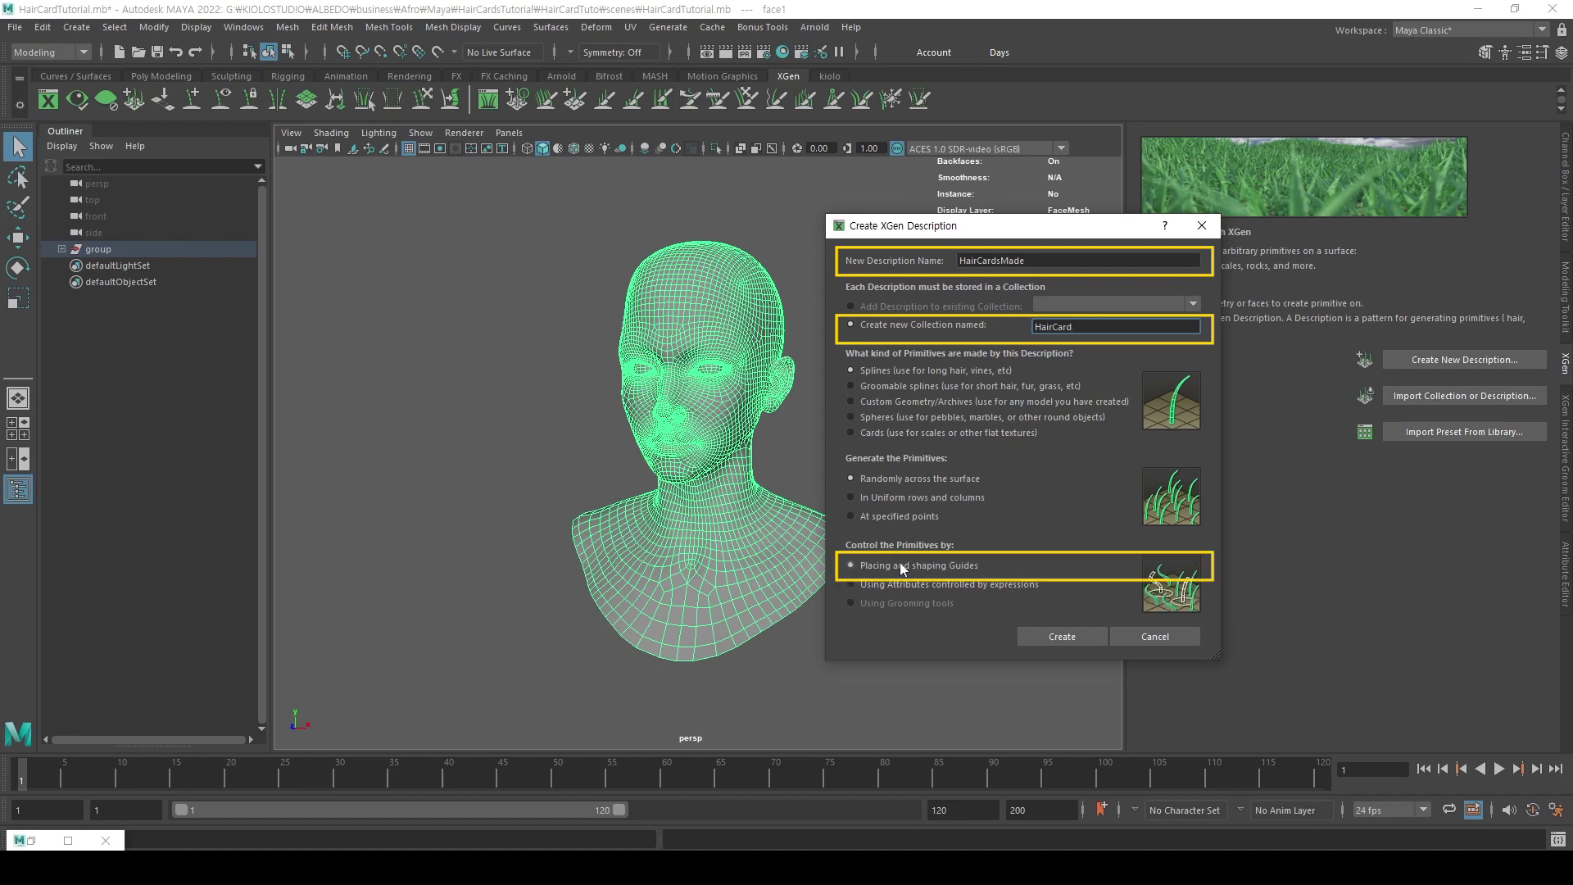
{"action": "left_click", "coordinate": [1062, 637]}
{"action": "left_click_drag", "start_coordinate": [844, 434], "coordinate": [887, 455], "text": "alt"}
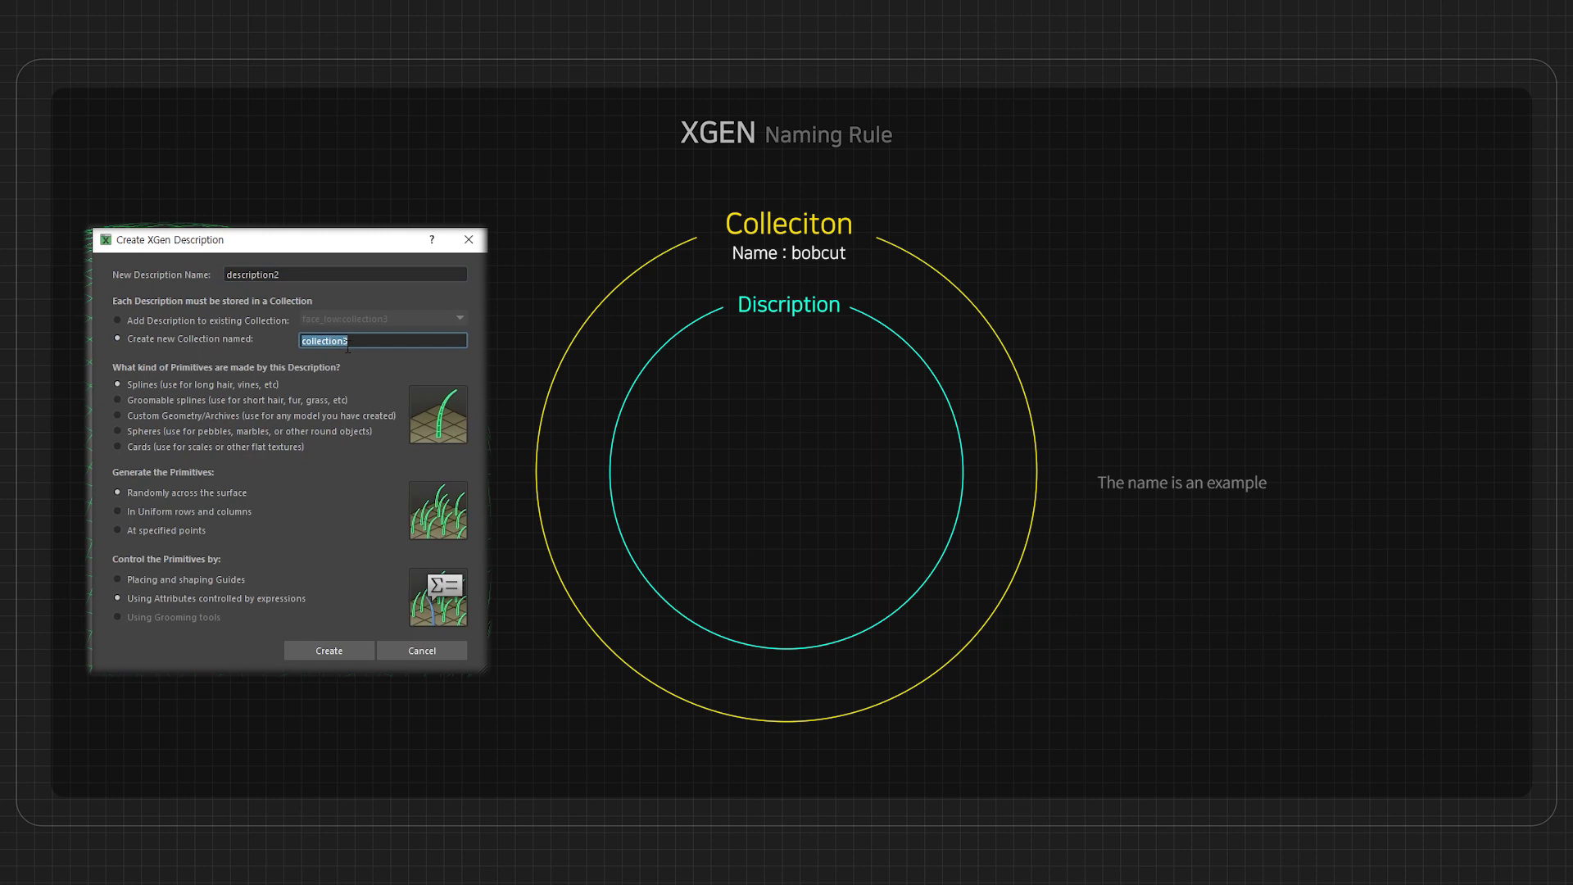
Name an example collection bobcut and its description A_bobcut_BaseHair, with primitives controlled by placing and shaping guides.
{"action": "type", "text": "bobcut"}
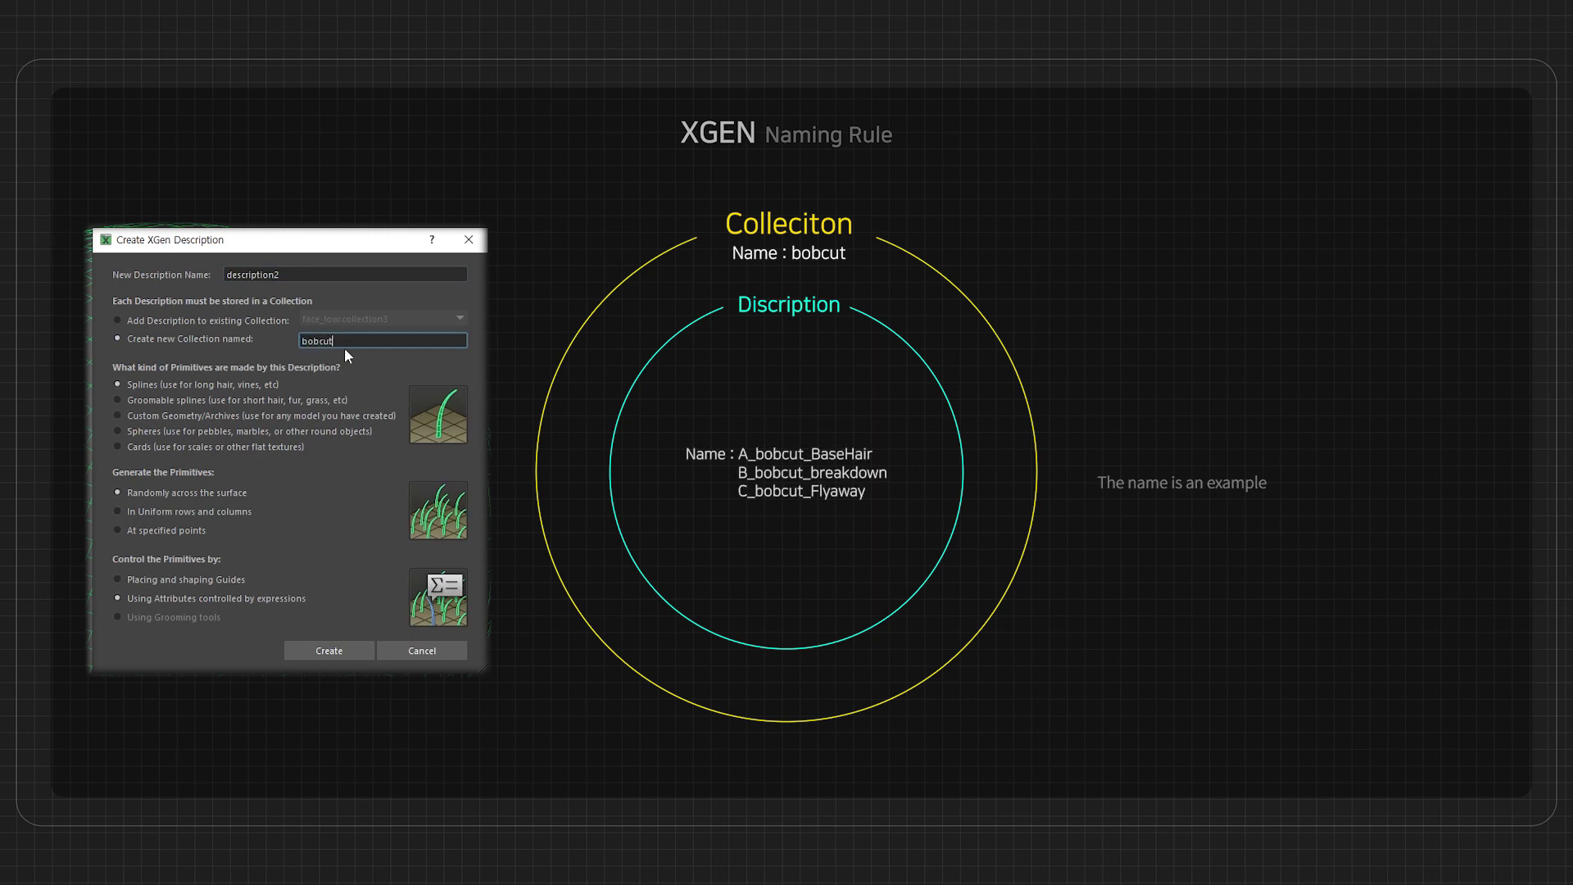
{"action": "double_click", "coordinate": [417, 270]}
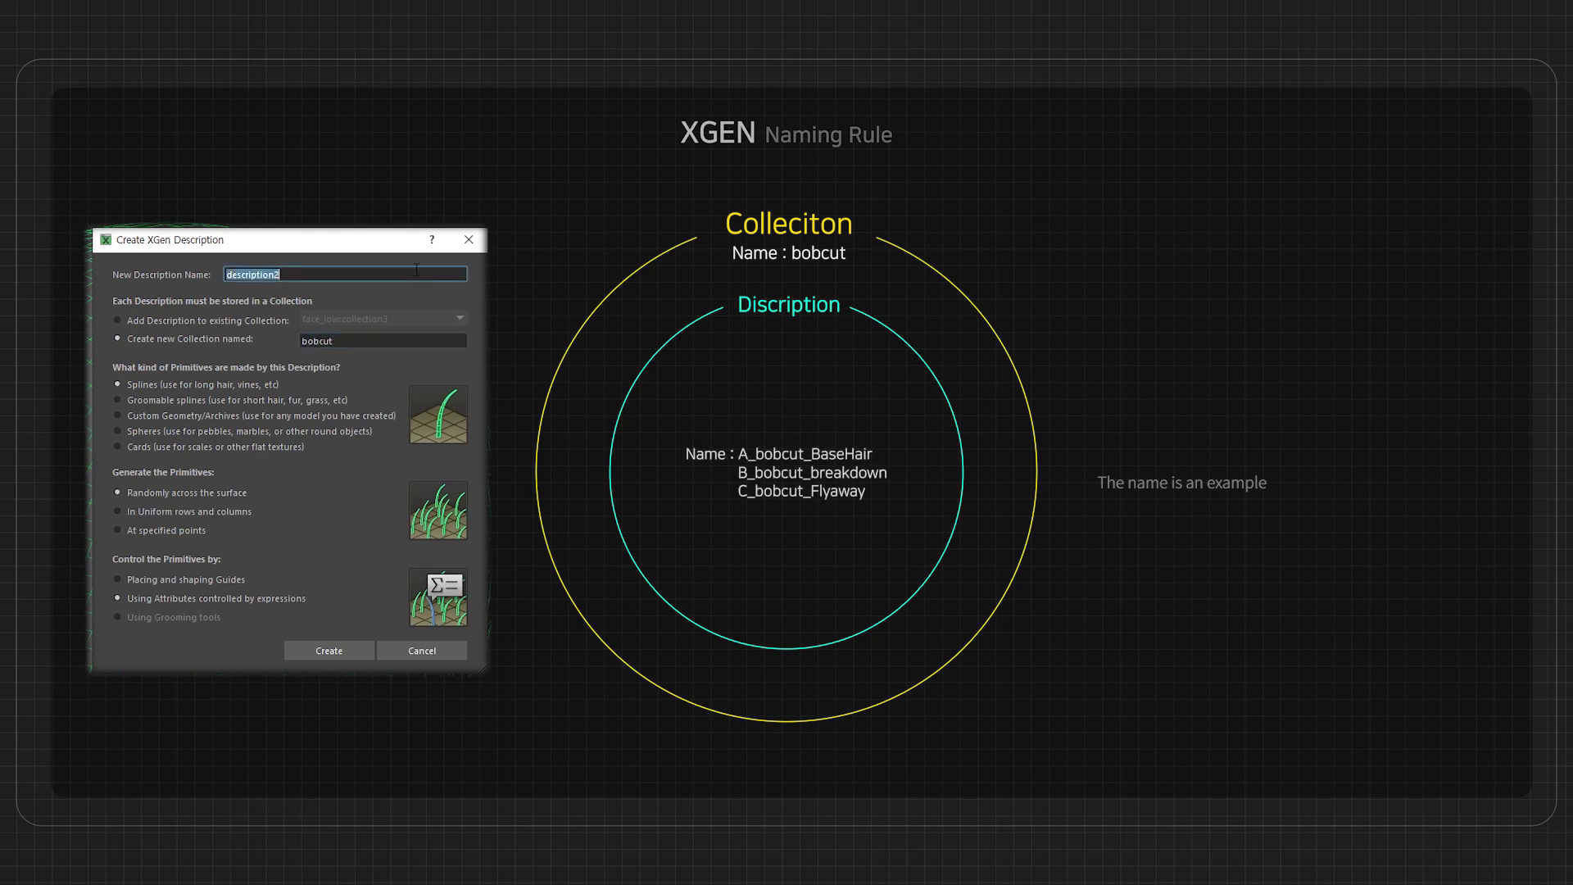
{"action": "type", "text": "A_bobcut_BaseHair"}
{"action": "left_click", "coordinate": [216, 582]}
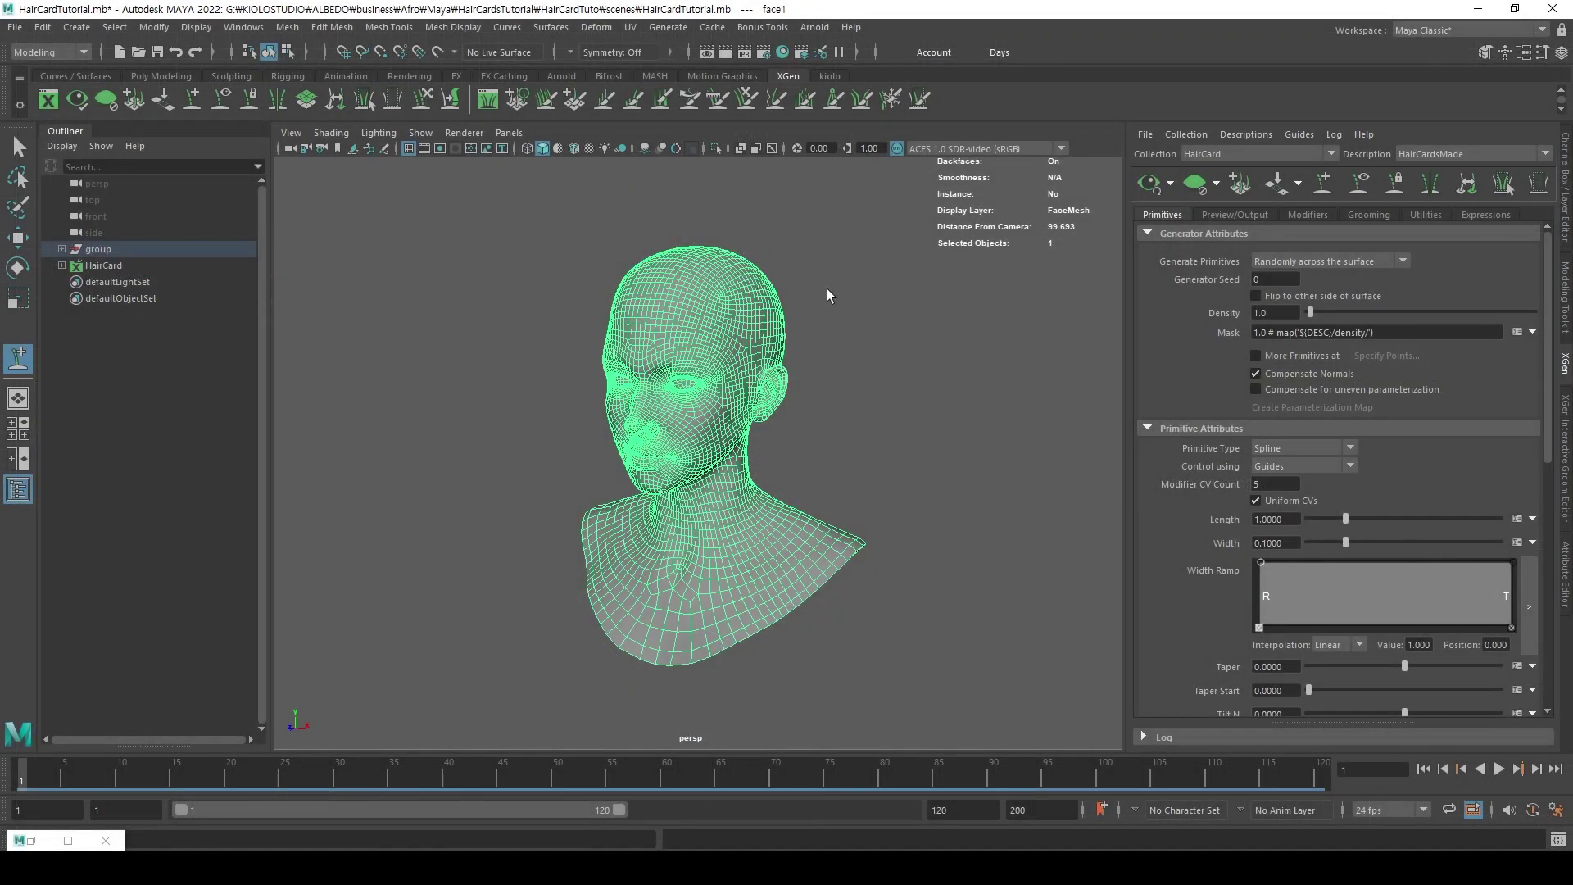
Set the FaceMesh layer's display type to Reference and deselect the head mesh.
{"action": "left_click", "coordinate": [1565, 184]}
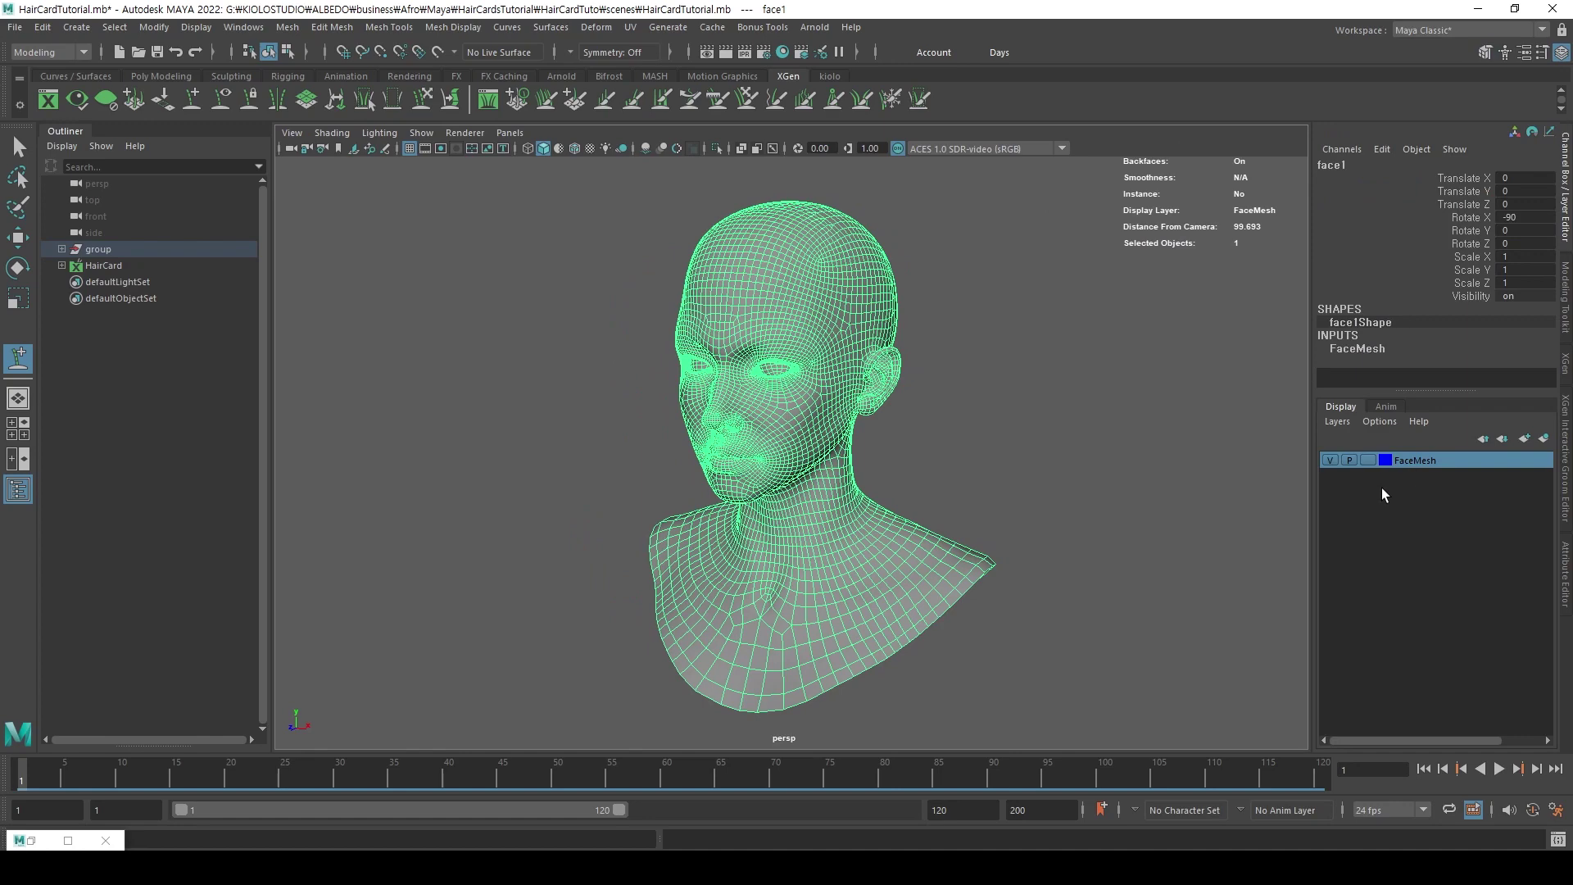
{"action": "left_click", "coordinate": [1368, 460]}
{"action": "left_click", "coordinate": [1369, 459]}
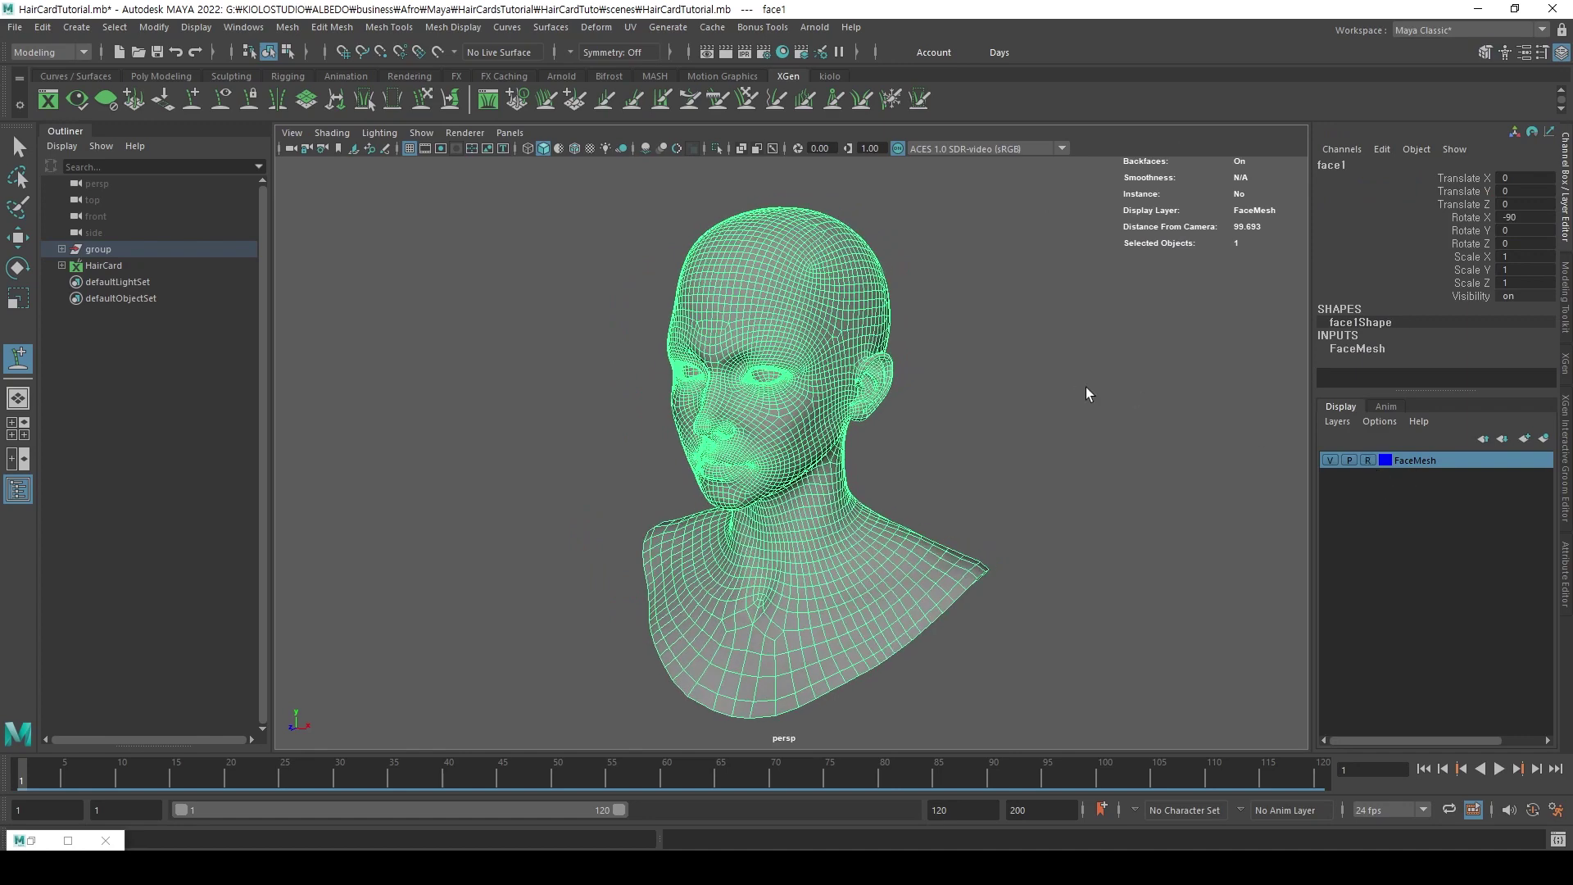
{"action": "key", "text": "q"}
{"action": "left_click", "coordinate": [999, 376]}
Place an XGen guide on the upper front of the head and bend it along the scalp with Sculpt Guides.
{"action": "left_click", "coordinate": [1565, 363]}
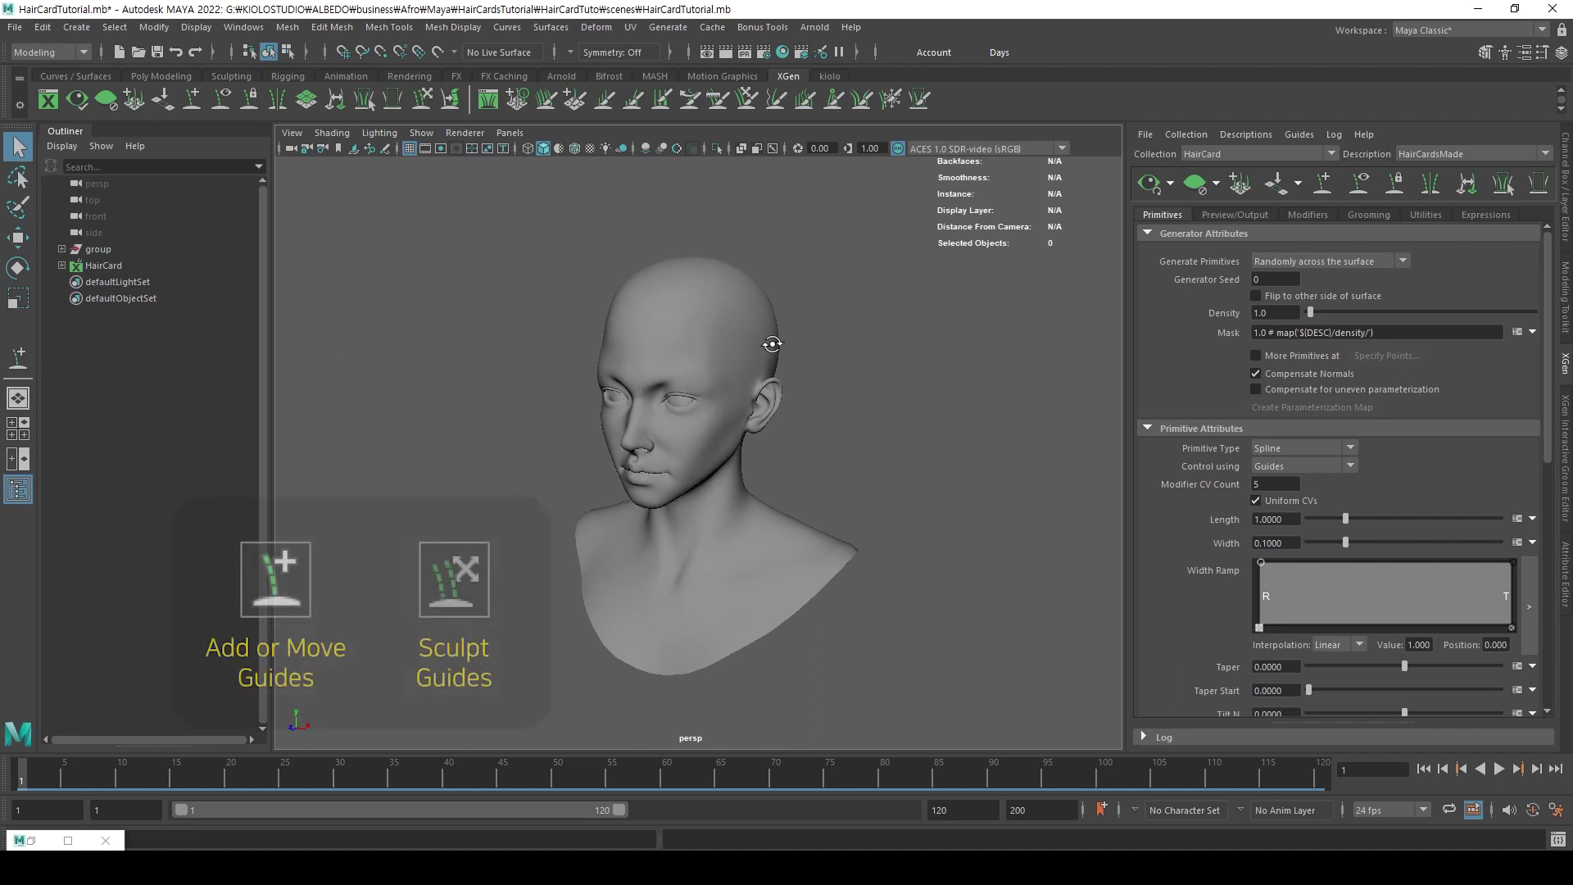
{"action": "left_click_drag", "start_coordinate": [737, 316], "coordinate": [857, 264], "text": "alt"}
{"action": "left_click", "coordinate": [713, 302]}
{"action": "key", "text": "e"}
{"action": "key", "text": "r"}
{"action": "mouse_move", "coordinate": [857, 263]}
{"action": "left_mouse_down", "text": "alt"}
{"action": "mouse_move", "coordinate": [837, 268]}
{"action": "mouse_move", "coordinate": [818, 328]}
{"action": "mouse_move", "coordinate": [853, 369]}
{"action": "mouse_move", "coordinate": [902, 370]}
{"action": "left_mouse_up", "text": "alt"}
{"action": "key", "text": "y"}
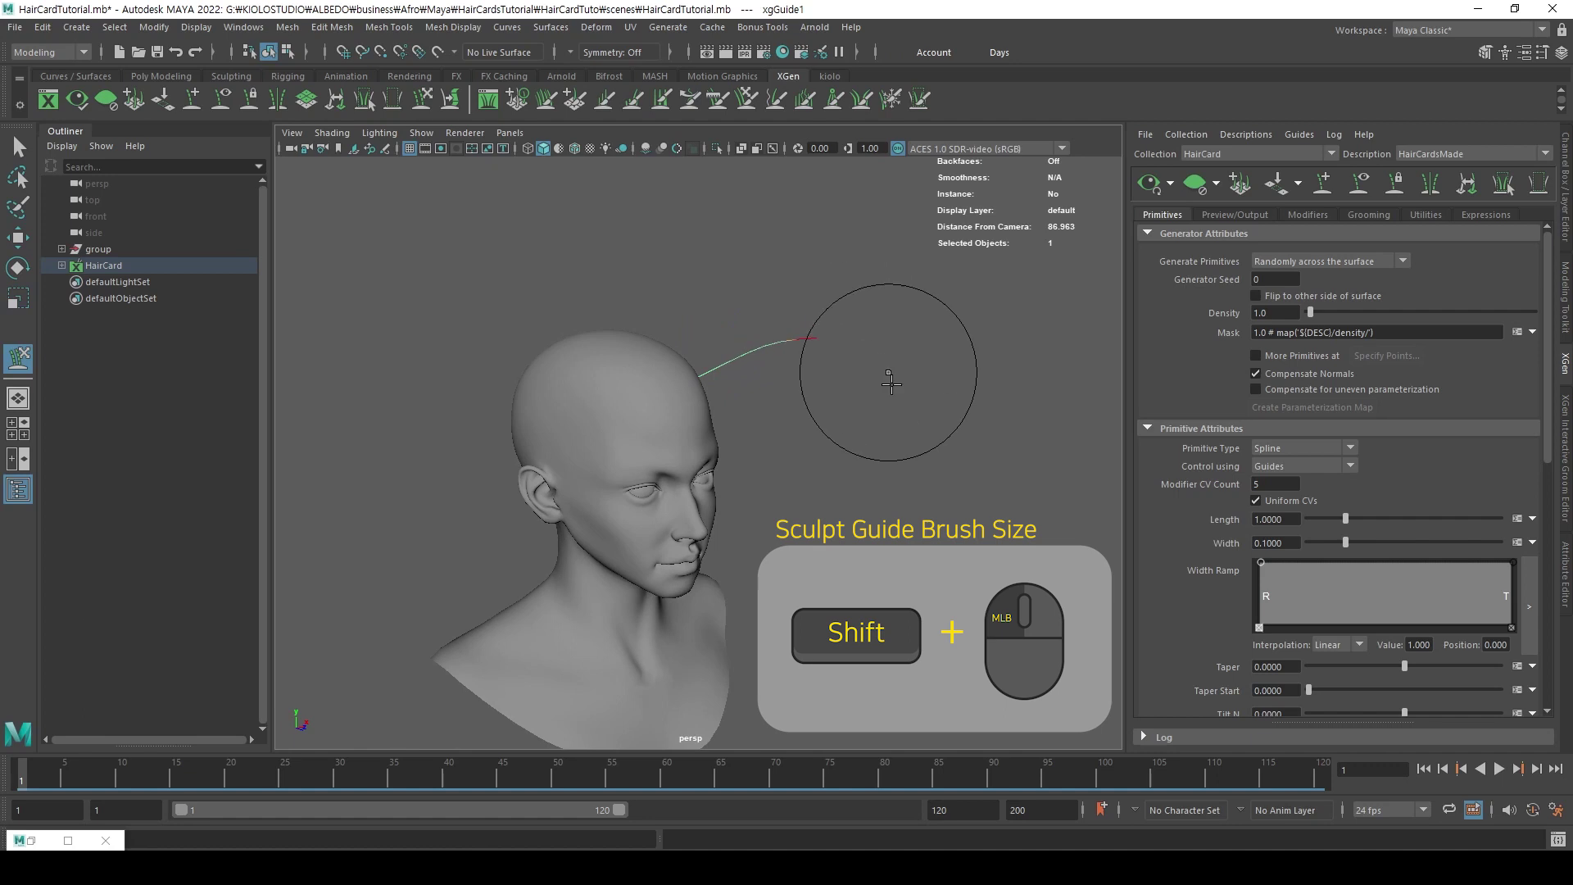
{"action": "mouse_move", "coordinate": [814, 376]}
{"action": "left_mouse_down", "text": "alt"}
{"action": "mouse_move", "coordinate": [667, 393]}
{"action": "mouse_move", "coordinate": [720, 527]}
{"action": "mouse_move", "coordinate": [625, 520]}
{"action": "left_mouse_up", "text": "alt"}
{"action": "left_click_drag", "start_coordinate": [731, 485], "coordinate": [1065, 450], "text": "alt"}
{"action": "left_click_drag", "start_coordinate": [897, 403], "coordinate": [956, 394], "text": "alt"}
Add further guides on both sides of the upper head, scaling and sculpting them to follow the scalp.
{"action": "left_click", "coordinate": [721, 406]}
{"action": "mouse_move", "coordinate": [874, 348]}
{"action": "left_mouse_down", "text": "alt"}
{"action": "mouse_move", "coordinate": [857, 520]}
{"action": "mouse_move", "coordinate": [804, 617]}
{"action": "mouse_move", "coordinate": [720, 492]}
{"action": "mouse_move", "coordinate": [744, 645]}
{"action": "mouse_move", "coordinate": [790, 527]}
{"action": "mouse_move", "coordinate": [702, 352]}
{"action": "mouse_move", "coordinate": [712, 344]}
{"action": "mouse_move", "coordinate": [824, 381]}
{"action": "mouse_move", "coordinate": [779, 513]}
{"action": "mouse_move", "coordinate": [1004, 636]}
{"action": "mouse_move", "coordinate": [888, 495]}
{"action": "mouse_move", "coordinate": [801, 548]}
{"action": "mouse_move", "coordinate": [936, 521]}
{"action": "mouse_move", "coordinate": [667, 414]}
{"action": "mouse_move", "coordinate": [702, 175]}
{"action": "mouse_move", "coordinate": [628, 369]}
{"action": "mouse_move", "coordinate": [710, 450]}
{"action": "mouse_move", "coordinate": [749, 449]}
{"action": "left_mouse_up", "text": "alt"}
{"action": "key", "text": "r"}
{"action": "key", "text": "4"}
{"action": "left_click", "coordinate": [423, 99]}
{"action": "key", "text": "6"}
{"action": "key", "text": "q"}
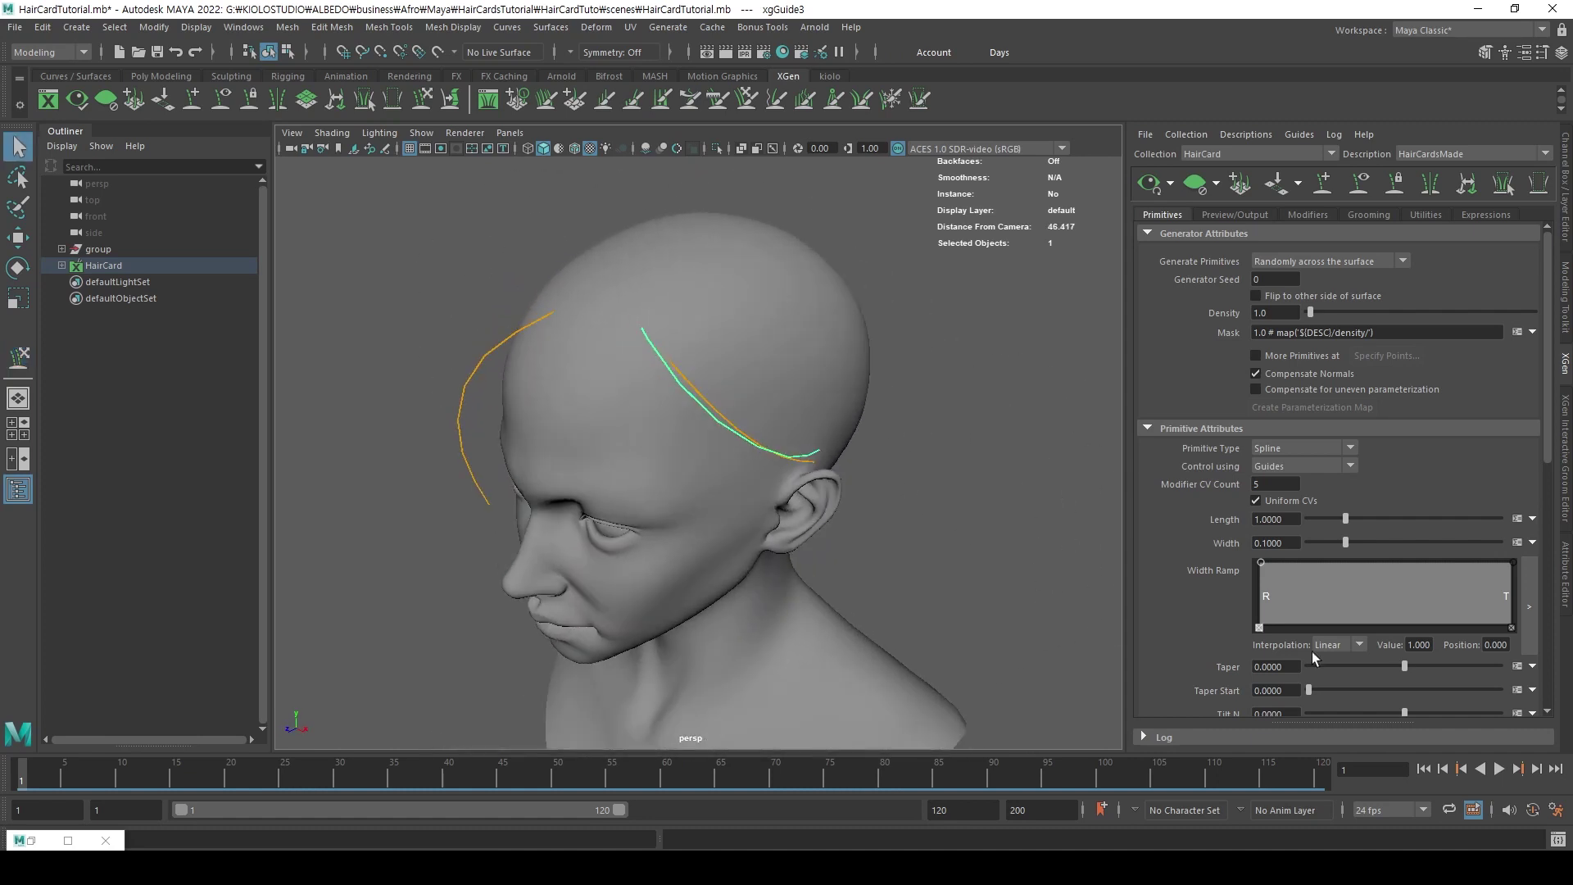
Set the description's Modifier CV Count to 10, preview the generated hair and clear the preview.
{"action": "left_click", "coordinate": [1279, 485]}
{"action": "type", "text": "1"}
{"action": "key", "text": "Return"}
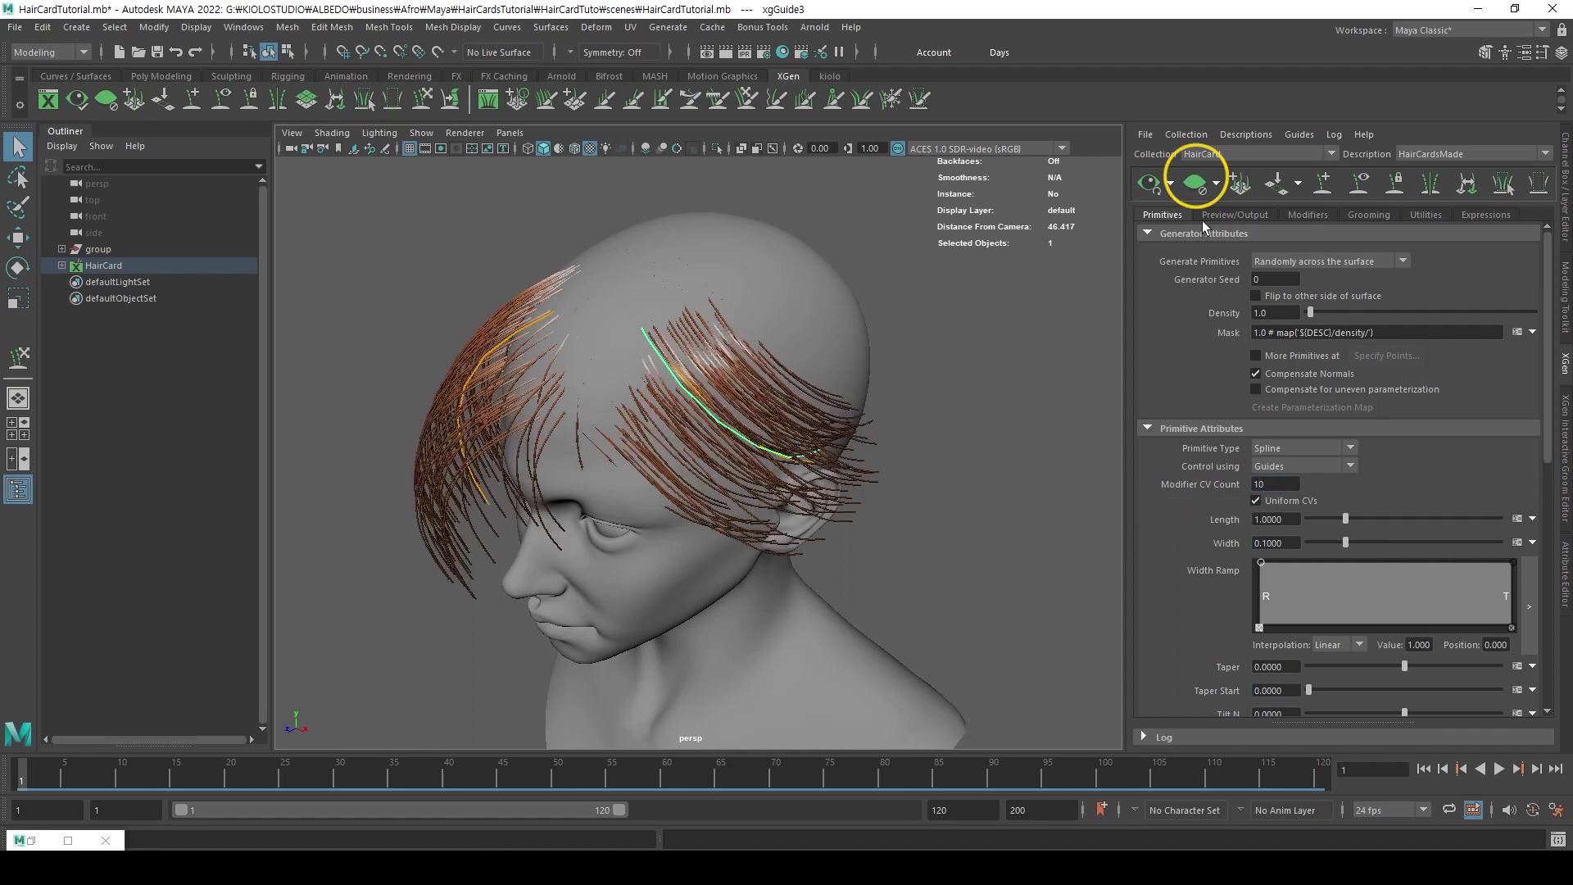
{"action": "left_click", "coordinate": [1187, 188]}
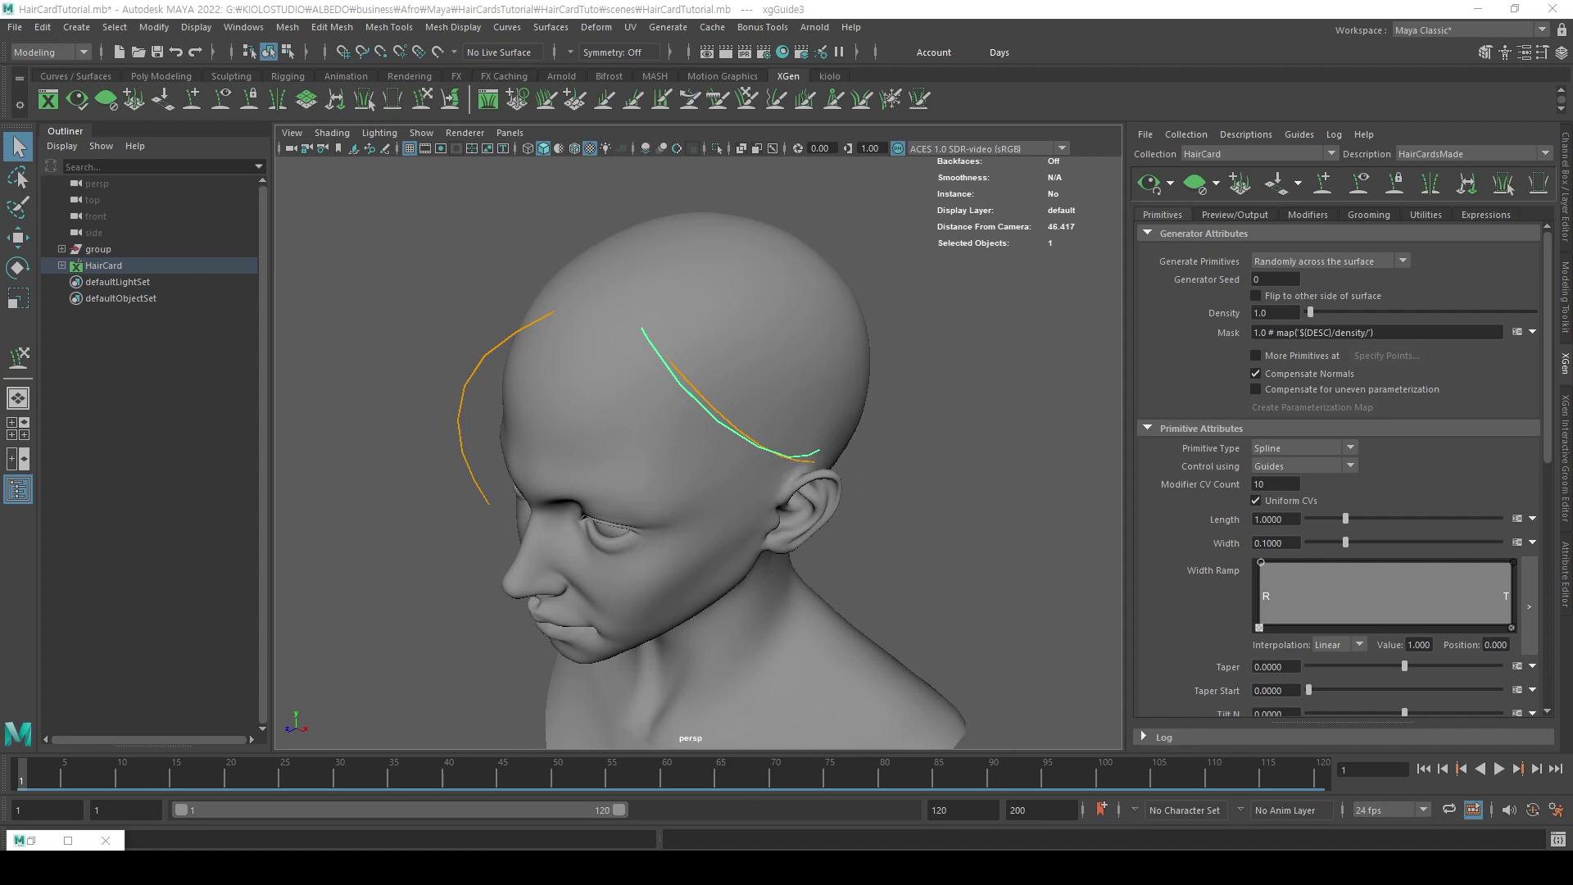
Reposition the selected guide on the head's left side closer to the crown and resculpt its curve.
{"action": "left_click_drag", "start_coordinate": [779, 657], "coordinate": [789, 625], "text": "alt"}
{"action": "scroll", "coordinate": [1158, 695], "scroll_direction": "down", "scroll_amount": 3}
{"action": "left_click_drag", "start_coordinate": [1057, 627], "coordinate": [885, 485], "text": "alt"}
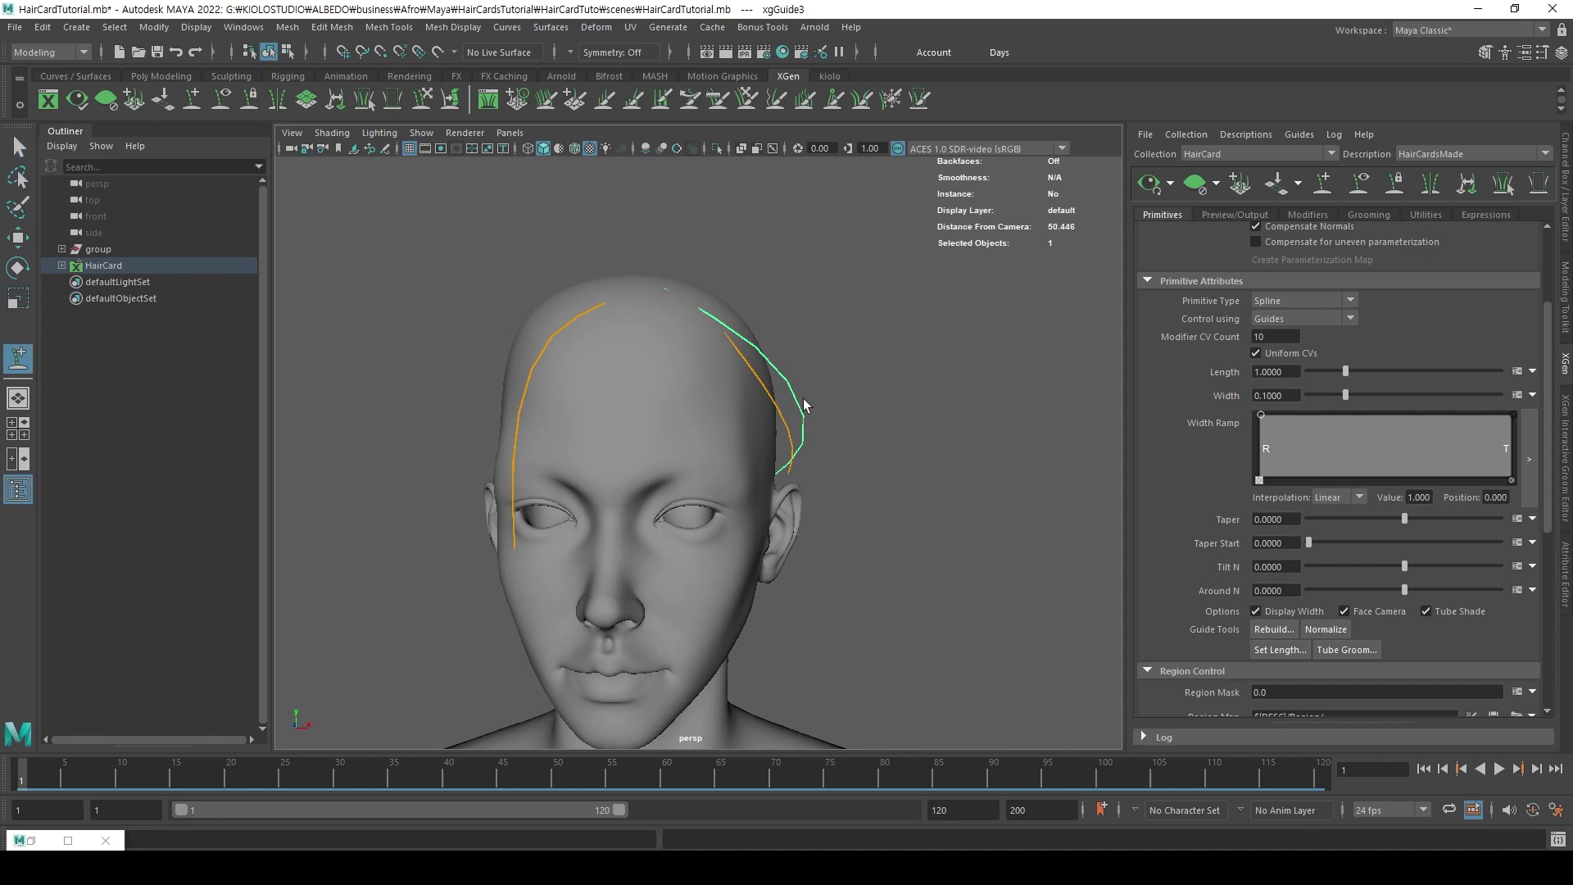
{"action": "key", "text": "ctrl+g"}
{"action": "mouse_move", "coordinate": [871, 378]}
{"action": "left_mouse_down", "text": "alt"}
{"action": "mouse_move", "coordinate": [674, 263]}
{"action": "mouse_move", "coordinate": [814, 334]}
{"action": "left_mouse_up", "text": "alt"}
{"action": "mouse_move", "coordinate": [874, 469]}
{"action": "left_mouse_down", "text": "alt"}
{"action": "mouse_move", "coordinate": [814, 422]}
{"action": "mouse_move", "coordinate": [822, 456]}
{"action": "left_mouse_up", "text": "alt"}
{"action": "key", "text": "q"}
Reshape the selected guide by moving its control points closer to the scalp, and return to object mode.
{"action": "right_click", "coordinate": [853, 388]}
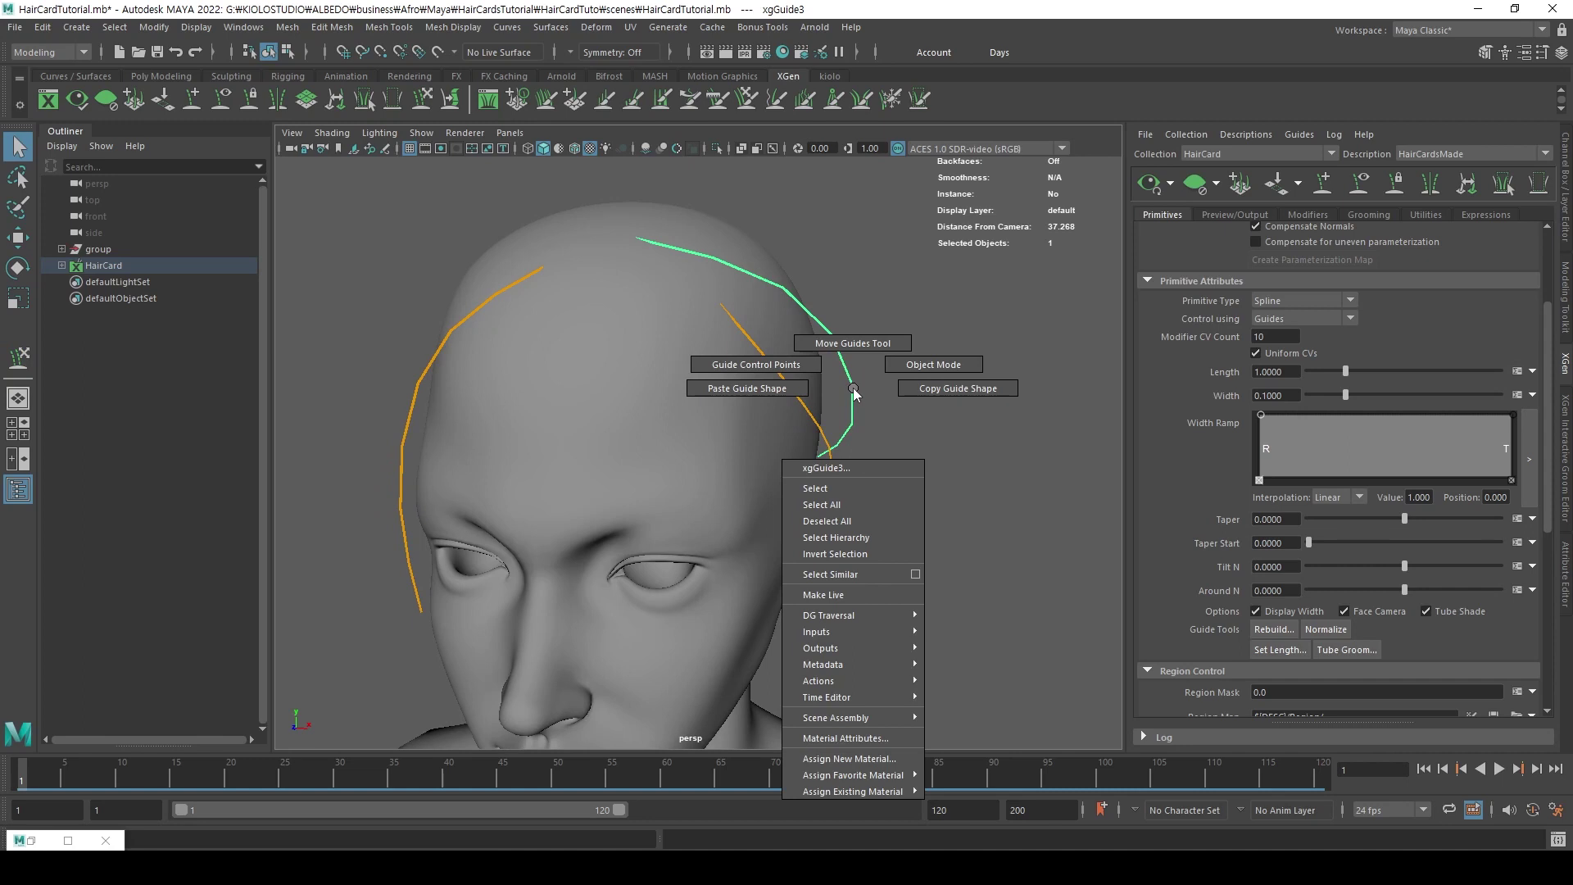
{"action": "left_click", "coordinate": [802, 367]}
{"action": "left_click_drag", "start_coordinate": [871, 303], "coordinate": [897, 336], "text": "alt"}
{"action": "left_click_drag", "start_coordinate": [902, 277], "coordinate": [769, 391]}
{"action": "key", "text": "w"}
{"action": "left_click", "coordinate": [855, 332]}
{"action": "left_click", "coordinate": [836, 307]}
{"action": "right_click_drag", "start_coordinate": [769, 390], "coordinate": [820, 375]}
{"action": "left_click_drag", "start_coordinate": [822, 376], "coordinate": [1107, 542], "text": "alt"}
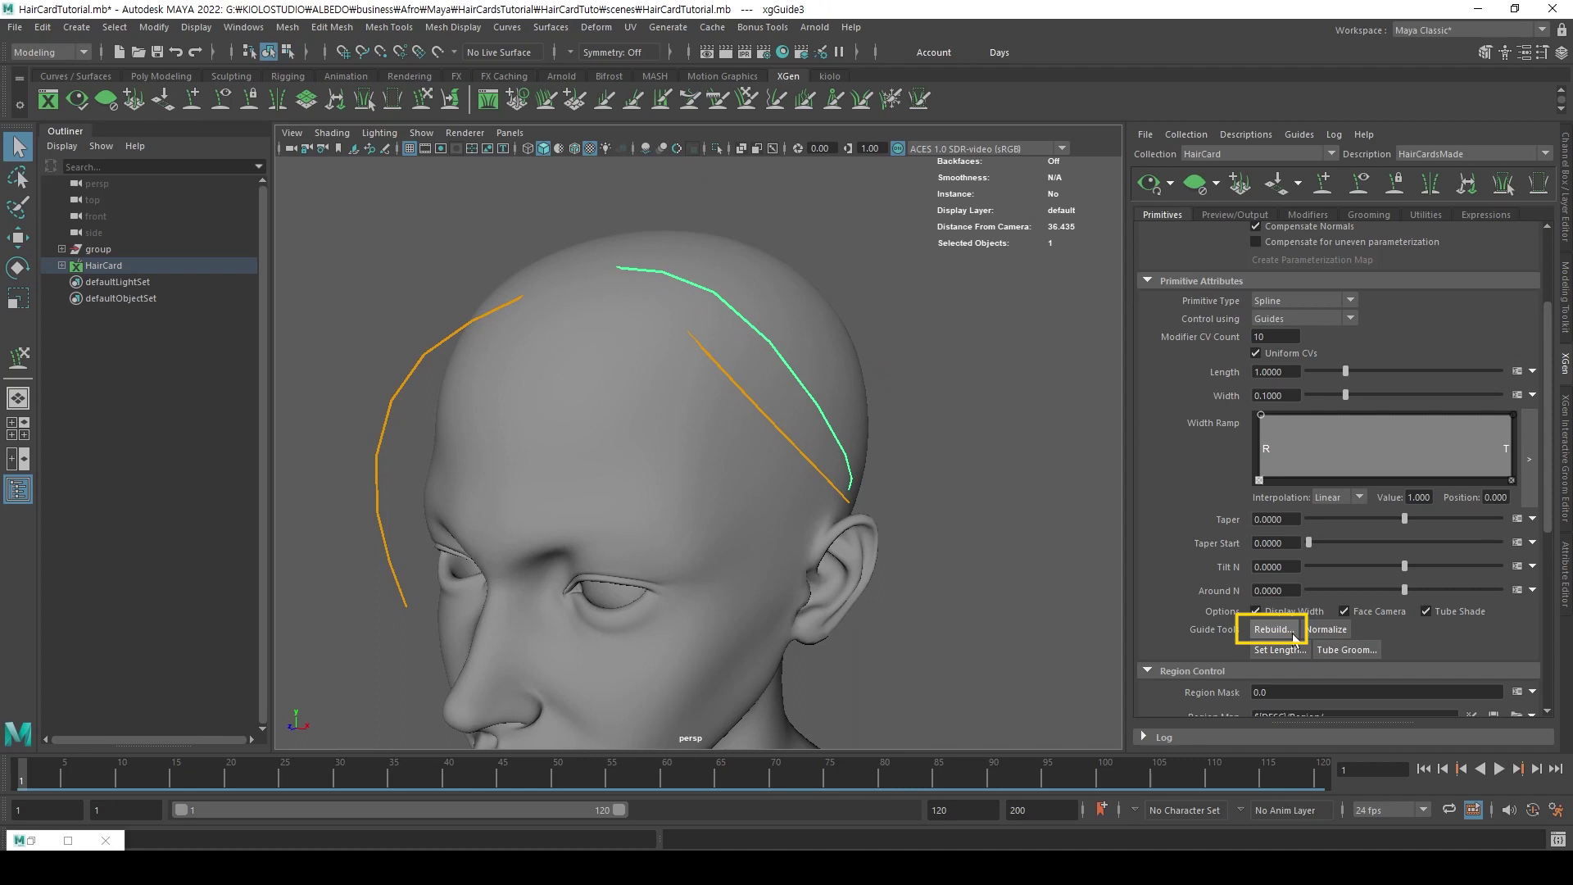
Try rebuilding the selected guide with a CV count of 10.
{"action": "left_click", "coordinate": [1275, 629]}
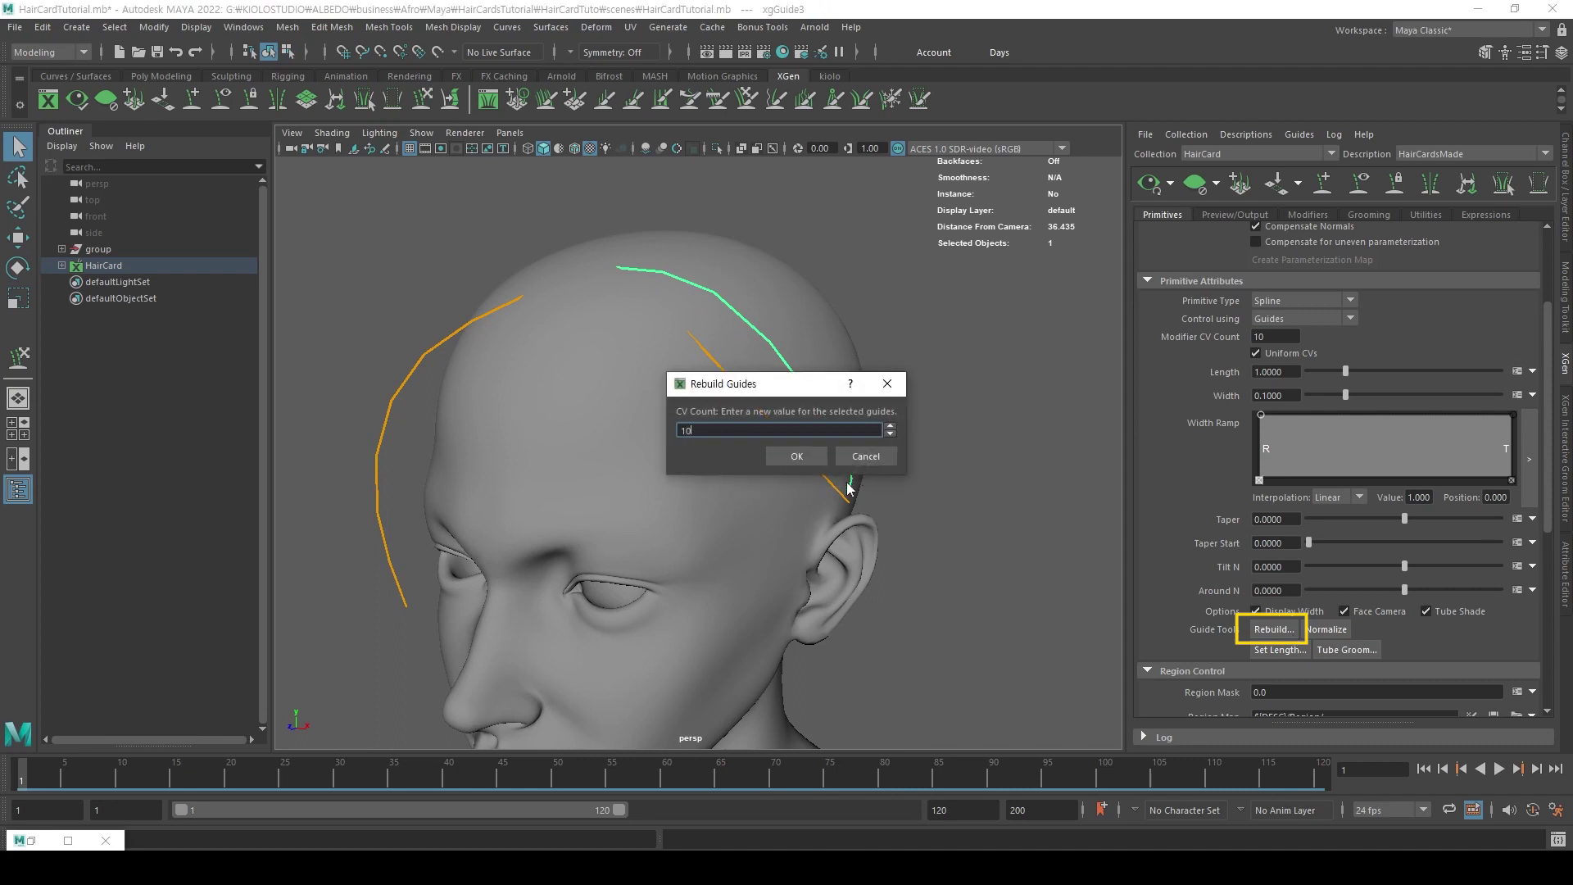
{"action": "left_click", "coordinate": [805, 460]}
{"action": "left_click_drag", "start_coordinate": [806, 459], "coordinate": [663, 280], "text": "alt"}
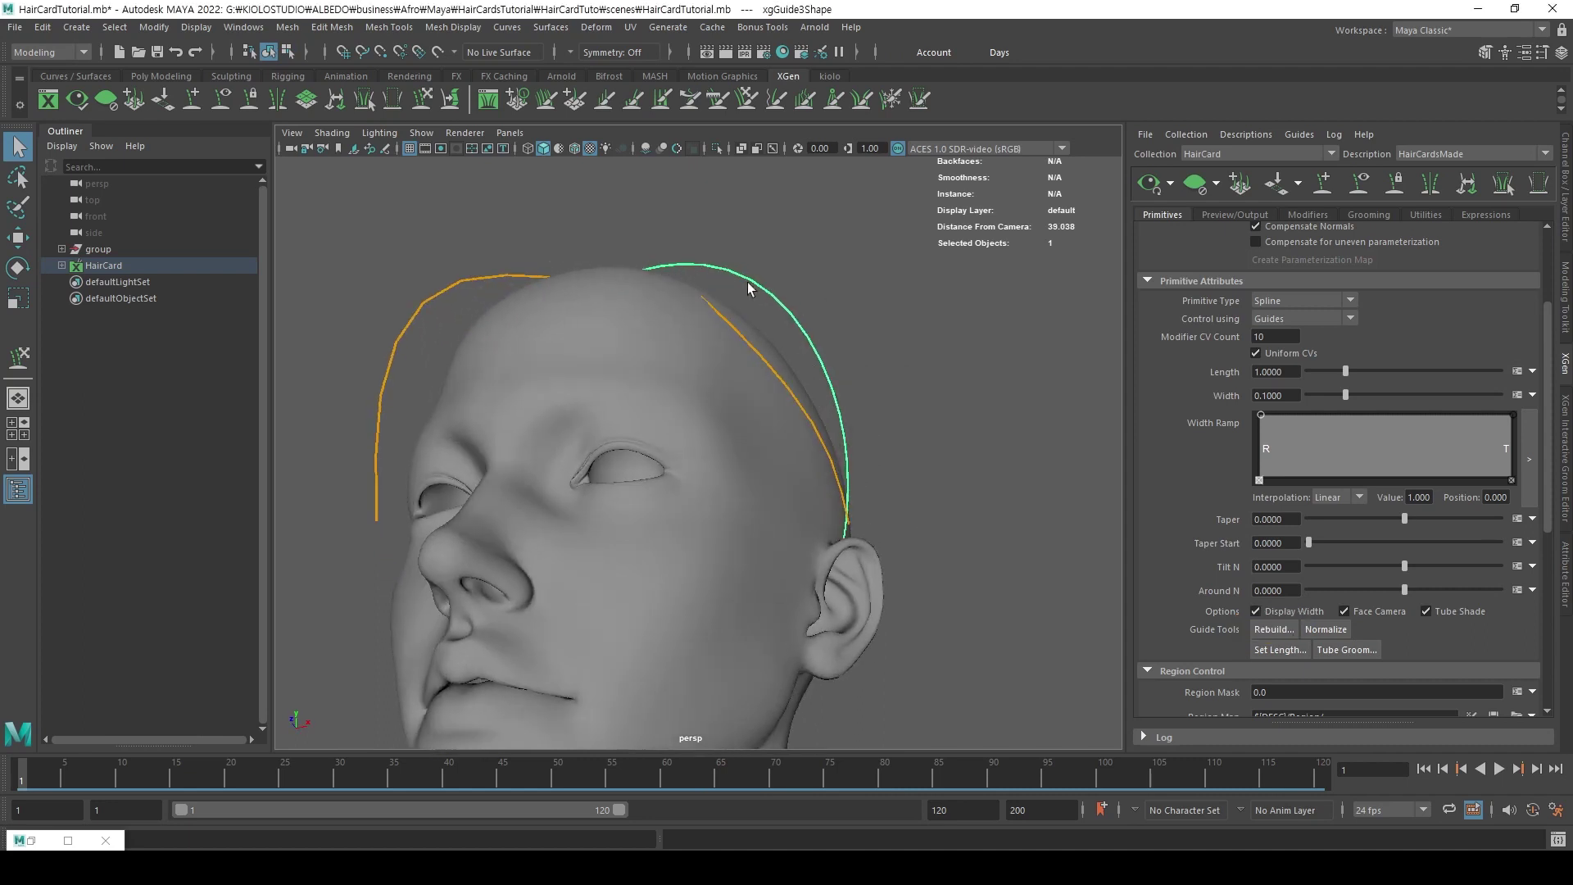
{"action": "left_click_drag", "start_coordinate": [849, 502], "coordinate": [889, 427], "text": "alt"}
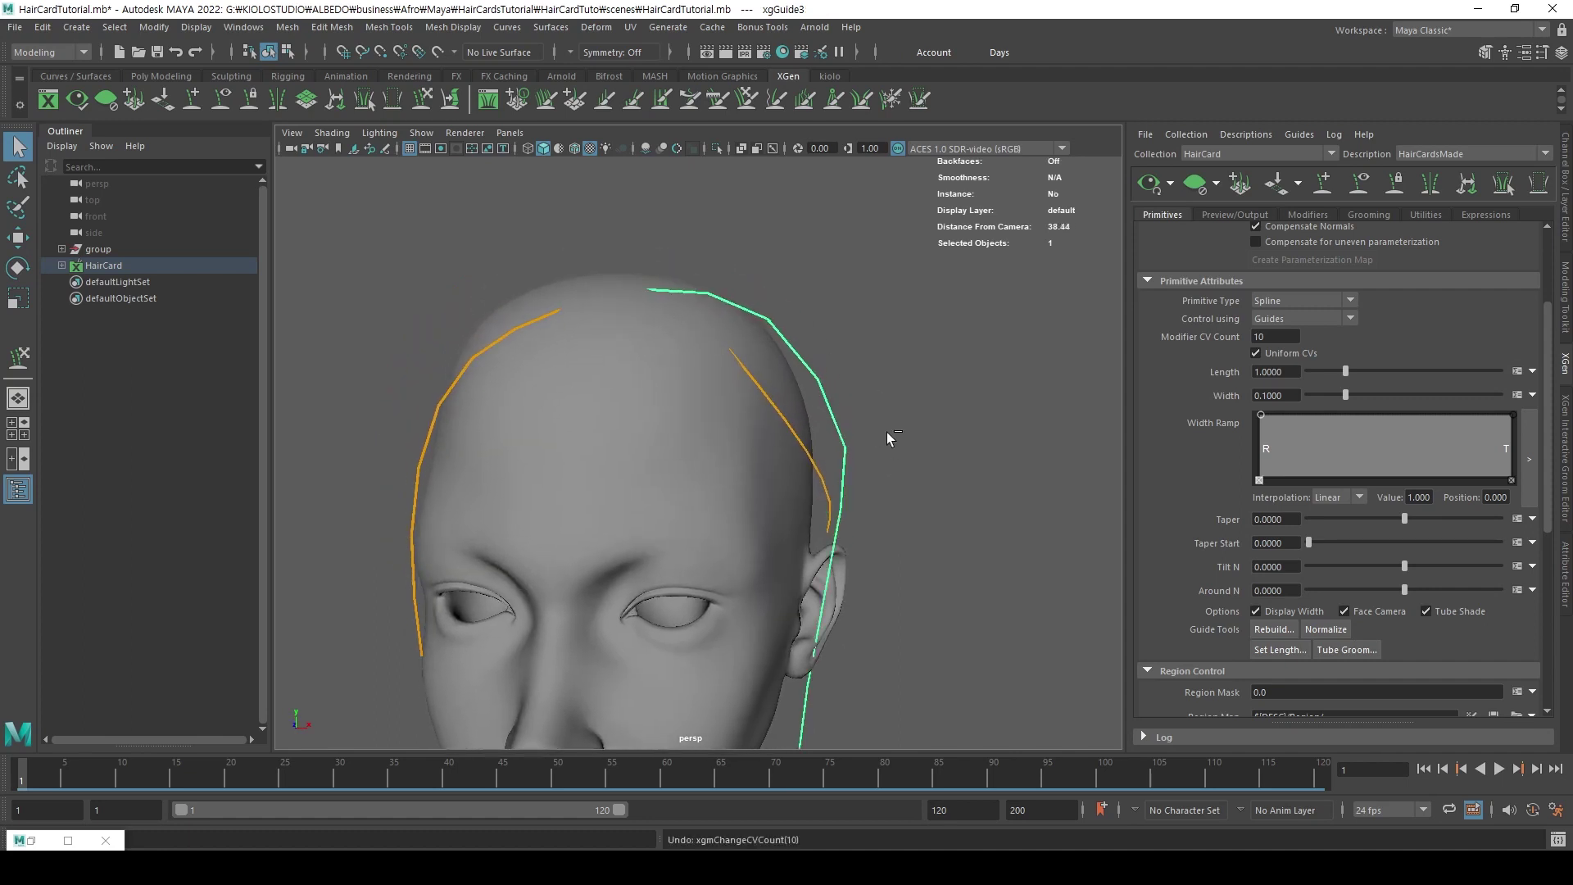
Add a guide on the right side of the head and sculpt it backward along the scalp.
{"action": "mouse_move", "coordinate": [887, 431]}
{"action": "left_mouse_down", "text": "alt"}
{"action": "mouse_move", "coordinate": [819, 403]}
{"action": "mouse_move", "coordinate": [846, 386]}
{"action": "mouse_move", "coordinate": [888, 408]}
{"action": "mouse_move", "coordinate": [667, 281]}
{"action": "mouse_move", "coordinate": [812, 574]}
{"action": "mouse_move", "coordinate": [653, 239]}
{"action": "mouse_move", "coordinate": [818, 446]}
{"action": "mouse_move", "coordinate": [600, 503]}
{"action": "mouse_move", "coordinate": [551, 403]}
{"action": "mouse_move", "coordinate": [704, 328]}
{"action": "mouse_move", "coordinate": [681, 401]}
{"action": "mouse_move", "coordinate": [685, 351]}
{"action": "mouse_move", "coordinate": [745, 450]}
{"action": "mouse_move", "coordinate": [661, 604]}
{"action": "mouse_move", "coordinate": [761, 322]}
{"action": "mouse_move", "coordinate": [699, 544]}
{"action": "mouse_move", "coordinate": [702, 330]}
{"action": "mouse_move", "coordinate": [734, 410]}
{"action": "mouse_move", "coordinate": [784, 384]}
{"action": "mouse_move", "coordinate": [674, 421]}
{"action": "mouse_move", "coordinate": [737, 347]}
{"action": "mouse_move", "coordinate": [836, 366]}
{"action": "mouse_move", "coordinate": [740, 404]}
{"action": "mouse_move", "coordinate": [857, 372]}
{"action": "mouse_move", "coordinate": [920, 302]}
{"action": "left_mouse_up", "text": "alt"}
{"action": "key", "text": "y"}
{"action": "left_click", "coordinate": [704, 327]}
{"action": "key", "text": "e"}
{"action": "key", "text": "y"}
{"action": "left_click_drag", "start_coordinate": [836, 344], "coordinate": [735, 335], "text": "alt"}
Scale down the new upright guide on the crown and sculpt it down over the head's right side.
{"action": "key", "text": "r"}
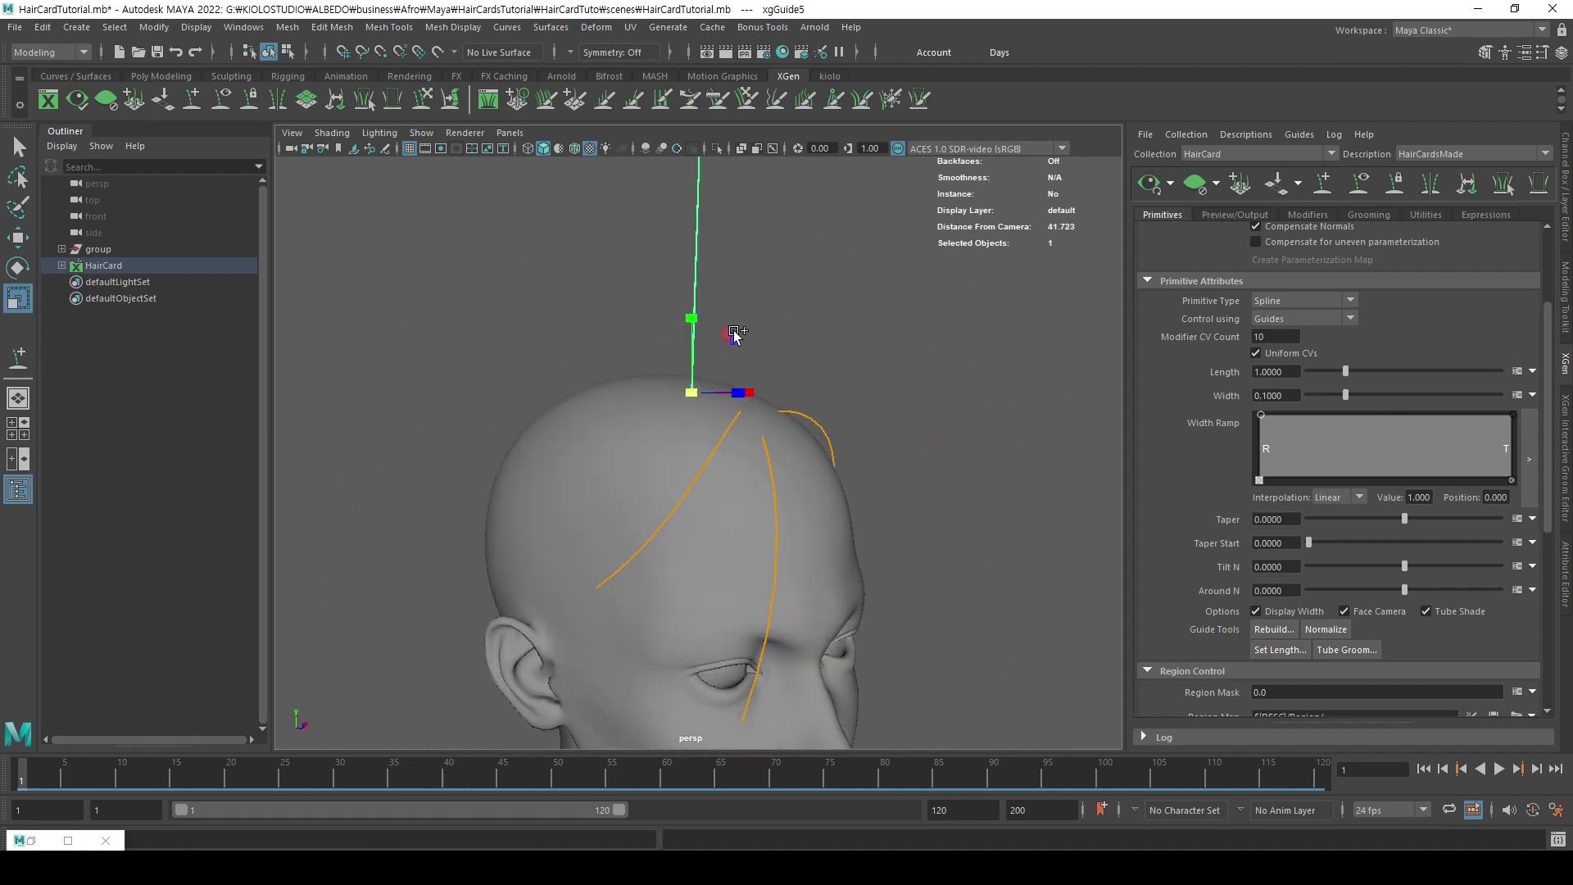
{"action": "middle_click_drag", "start_coordinate": [629, 559], "coordinate": [639, 426], "text": "alt"}
{"action": "left_click_drag", "start_coordinate": [574, 427], "coordinate": [681, 429], "text": "alt"}
{"action": "key", "text": "r"}
{"action": "left_click_drag", "start_coordinate": [716, 376], "coordinate": [610, 377], "text": "alt"}
{"action": "left_click", "coordinate": [191, 99]}
{"action": "mouse_move", "coordinate": [655, 492]}
{"action": "left_mouse_down", "text": "alt"}
{"action": "mouse_move", "coordinate": [771, 495]}
{"action": "mouse_move", "coordinate": [888, 421]}
{"action": "mouse_move", "coordinate": [667, 544]}
{"action": "mouse_move", "coordinate": [713, 344]}
{"action": "mouse_move", "coordinate": [861, 445]}
{"action": "mouse_move", "coordinate": [569, 459]}
{"action": "mouse_move", "coordinate": [920, 362]}
{"action": "mouse_move", "coordinate": [912, 290]}
{"action": "left_mouse_up", "text": "alt"}
{"action": "key", "text": "y"}
{"action": "key", "text": "q"}
Select all the guides and convert them to curves with Guides To Curves, hiding the original guides.
{"action": "left_click_drag", "start_coordinate": [941, 229], "coordinate": [627, 392]}
{"action": "left_click_drag", "start_coordinate": [627, 391], "coordinate": [752, 393], "text": "alt"}
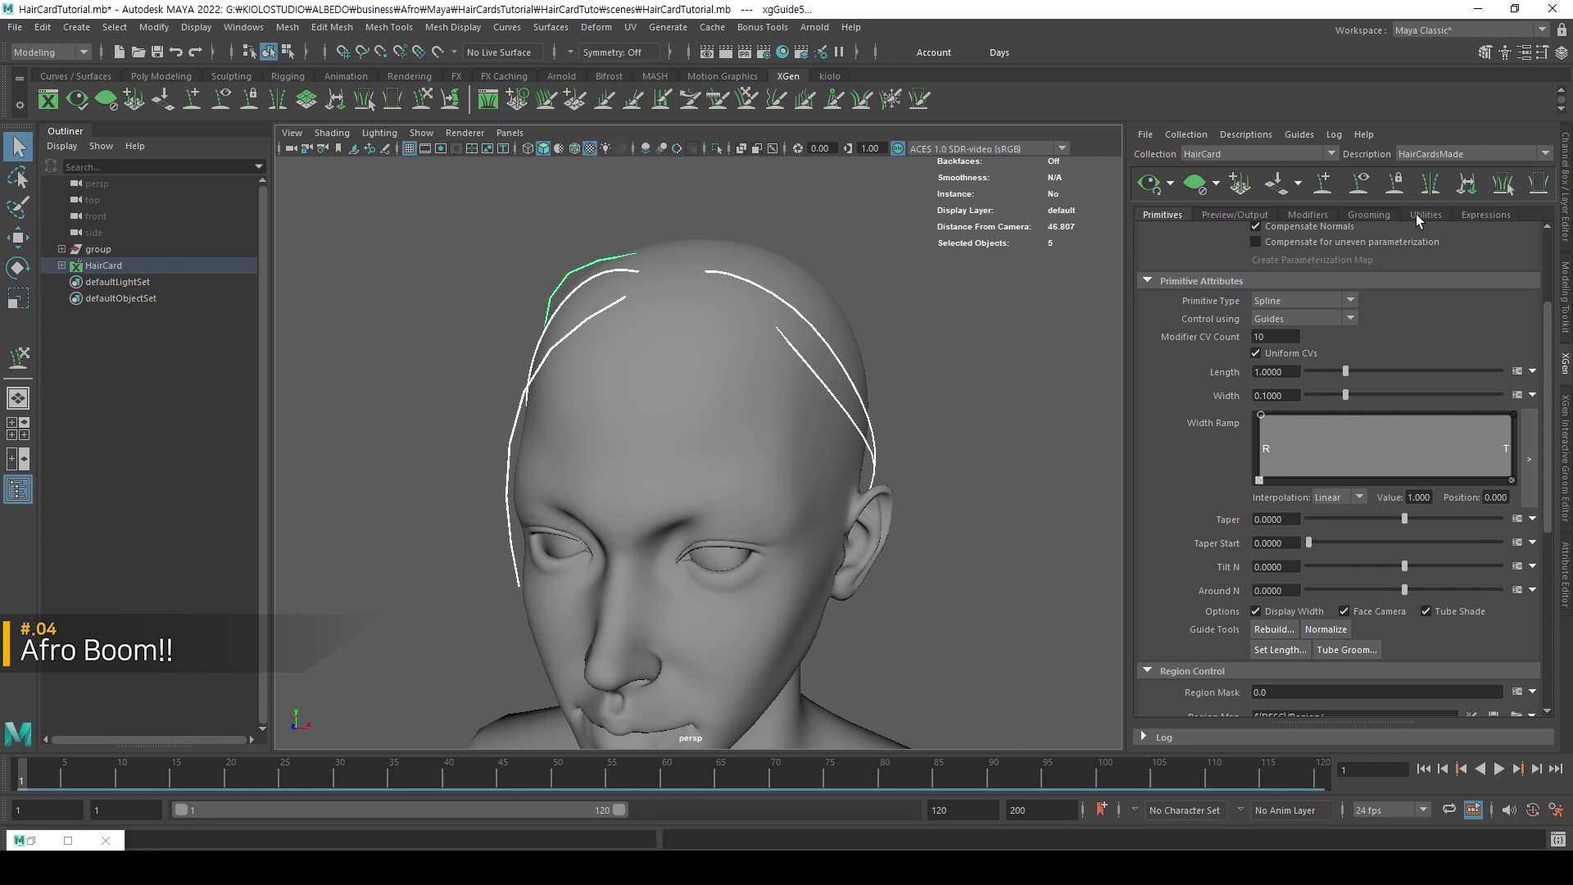
{"action": "left_click", "coordinate": [1416, 214]}
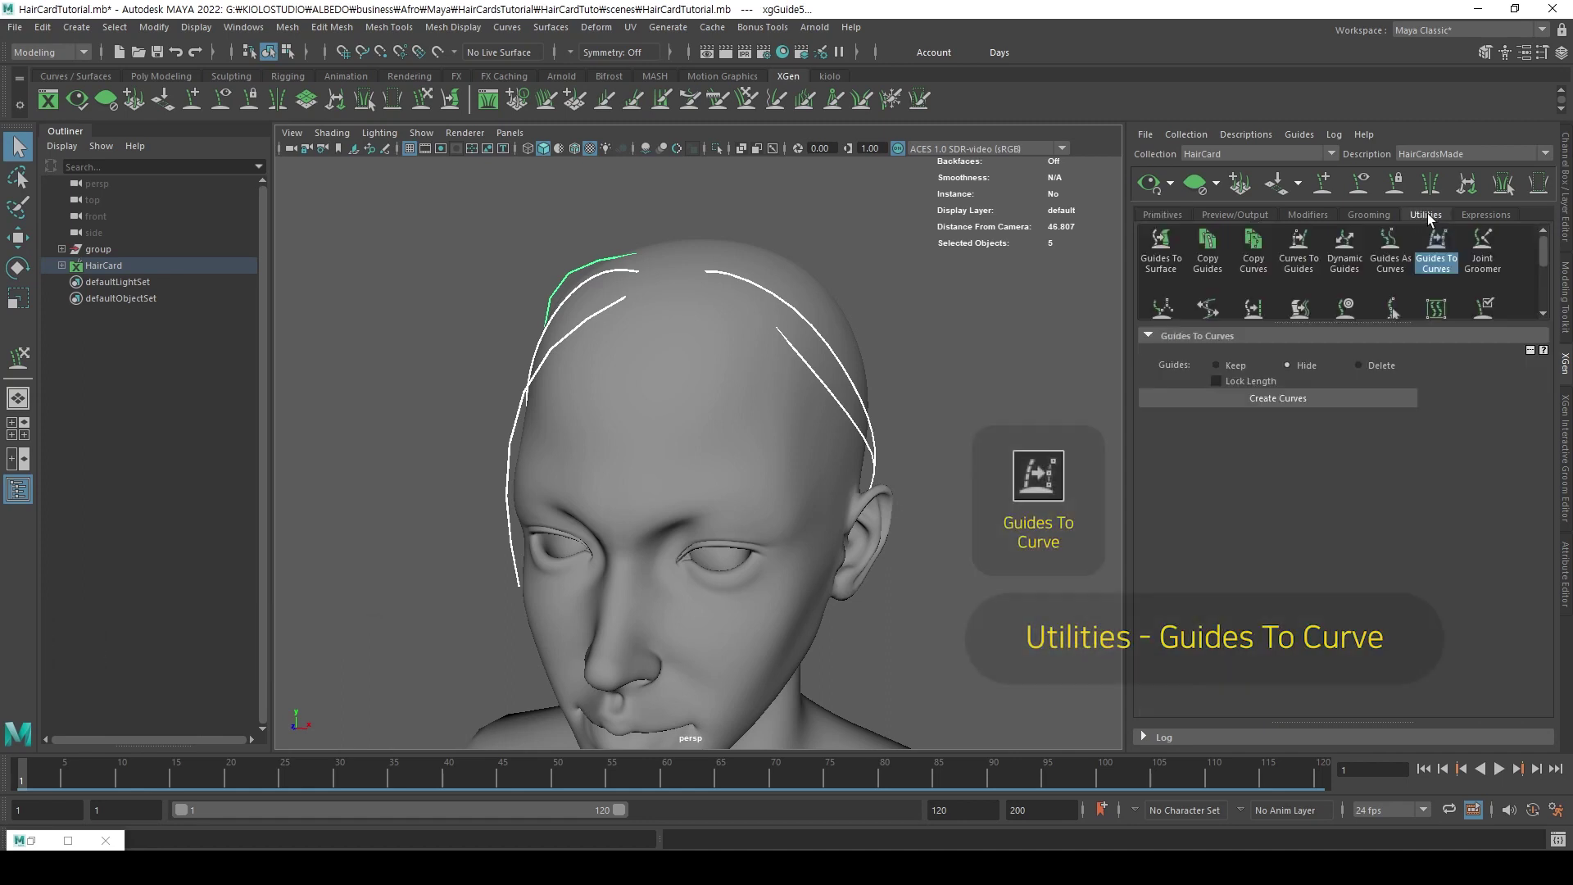
{"action": "left_click", "coordinate": [1437, 260]}
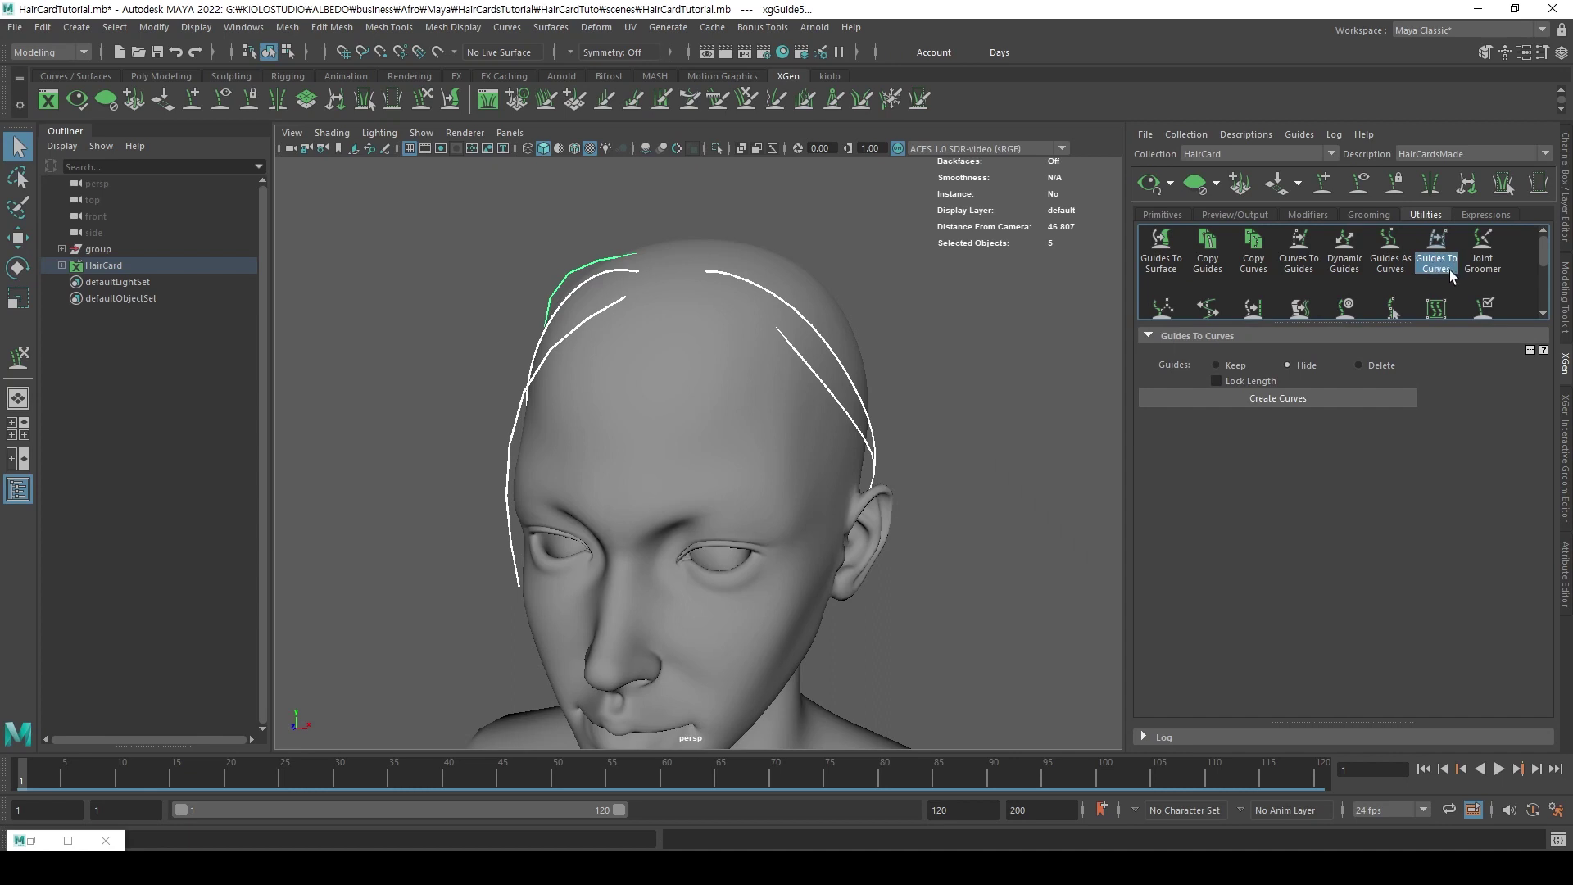
{"action": "left_click", "coordinate": [1311, 394]}
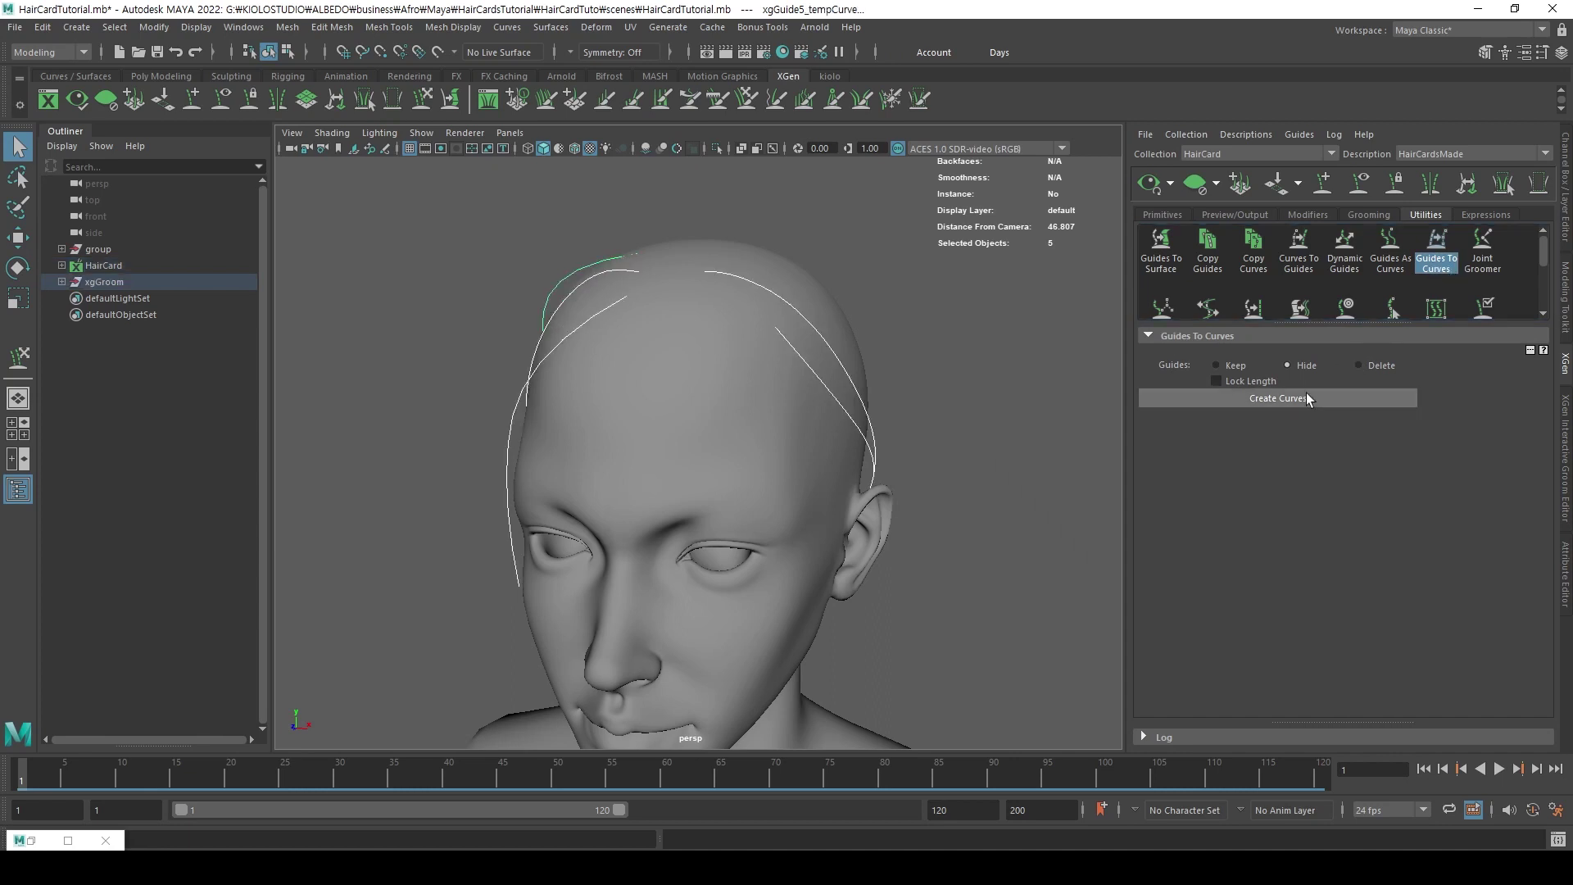
Select the created curve running from the crown down the head's right side and generate an AFRO hair card from it.
{"action": "left_click", "coordinate": [970, 375]}
{"action": "left_click", "coordinate": [853, 380]}
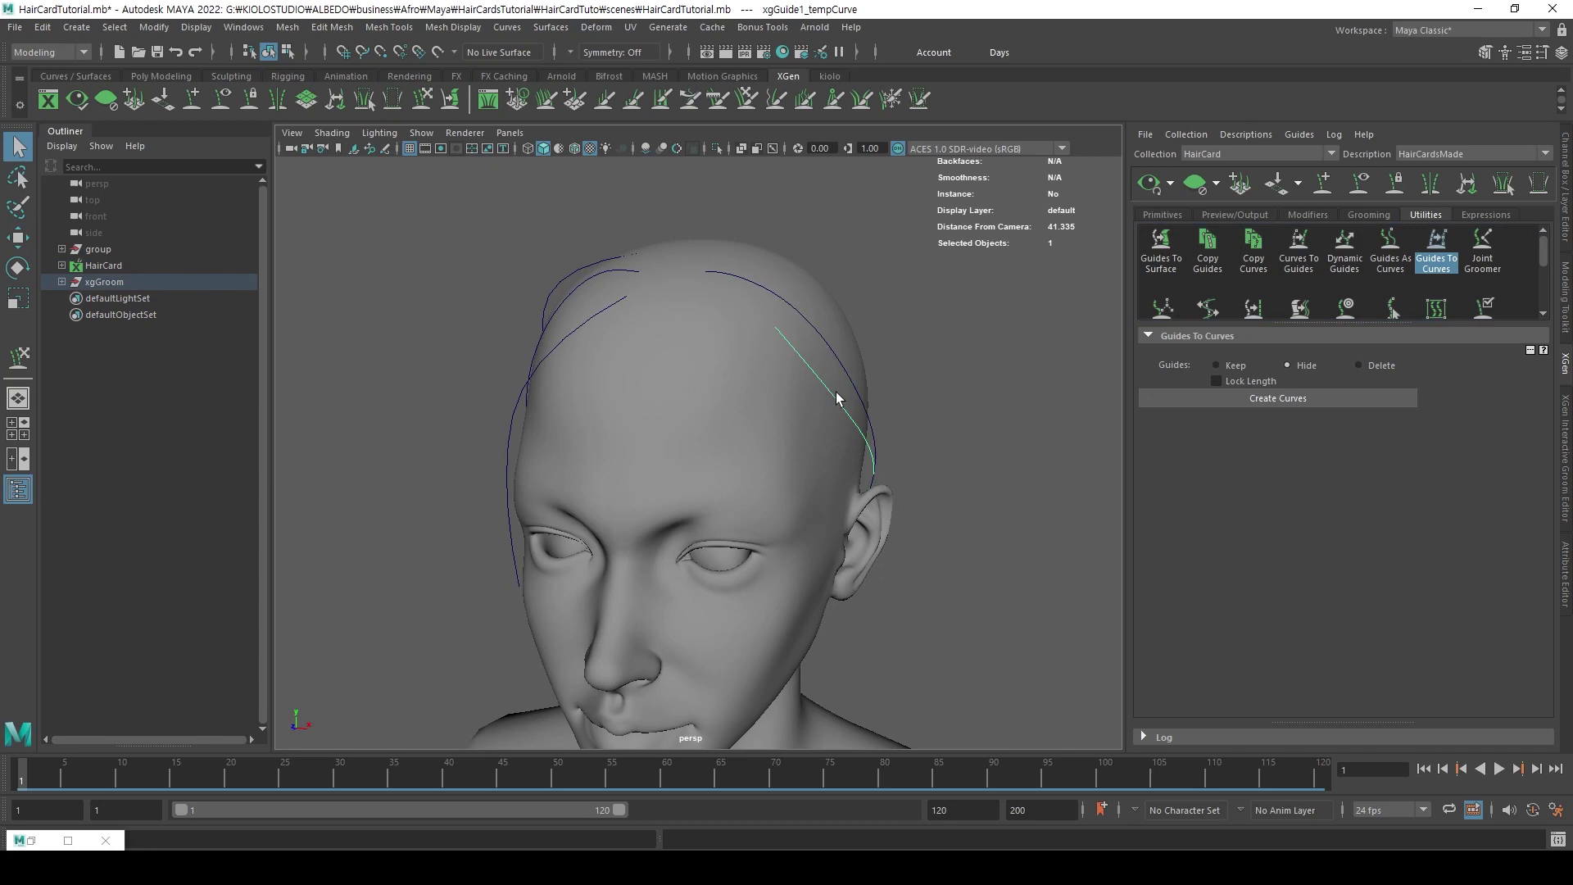
{"action": "left_click", "coordinate": [593, 263]}
{"action": "left_click_drag", "start_coordinate": [637, 282], "coordinate": [751, 289], "text": "alt"}
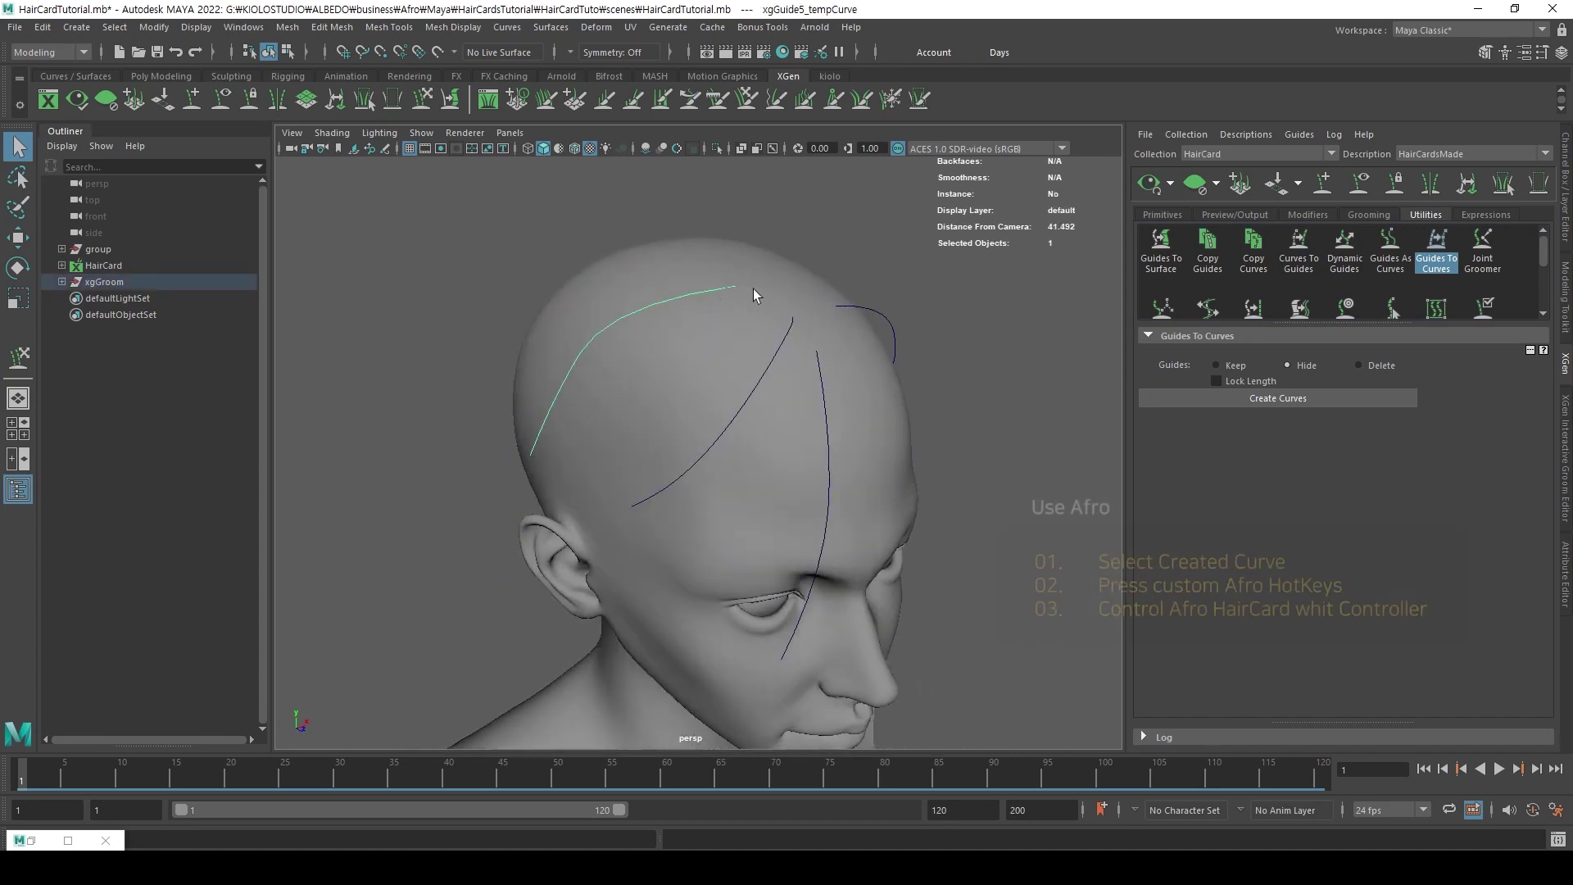
{"action": "left_click", "coordinate": [749, 289]}
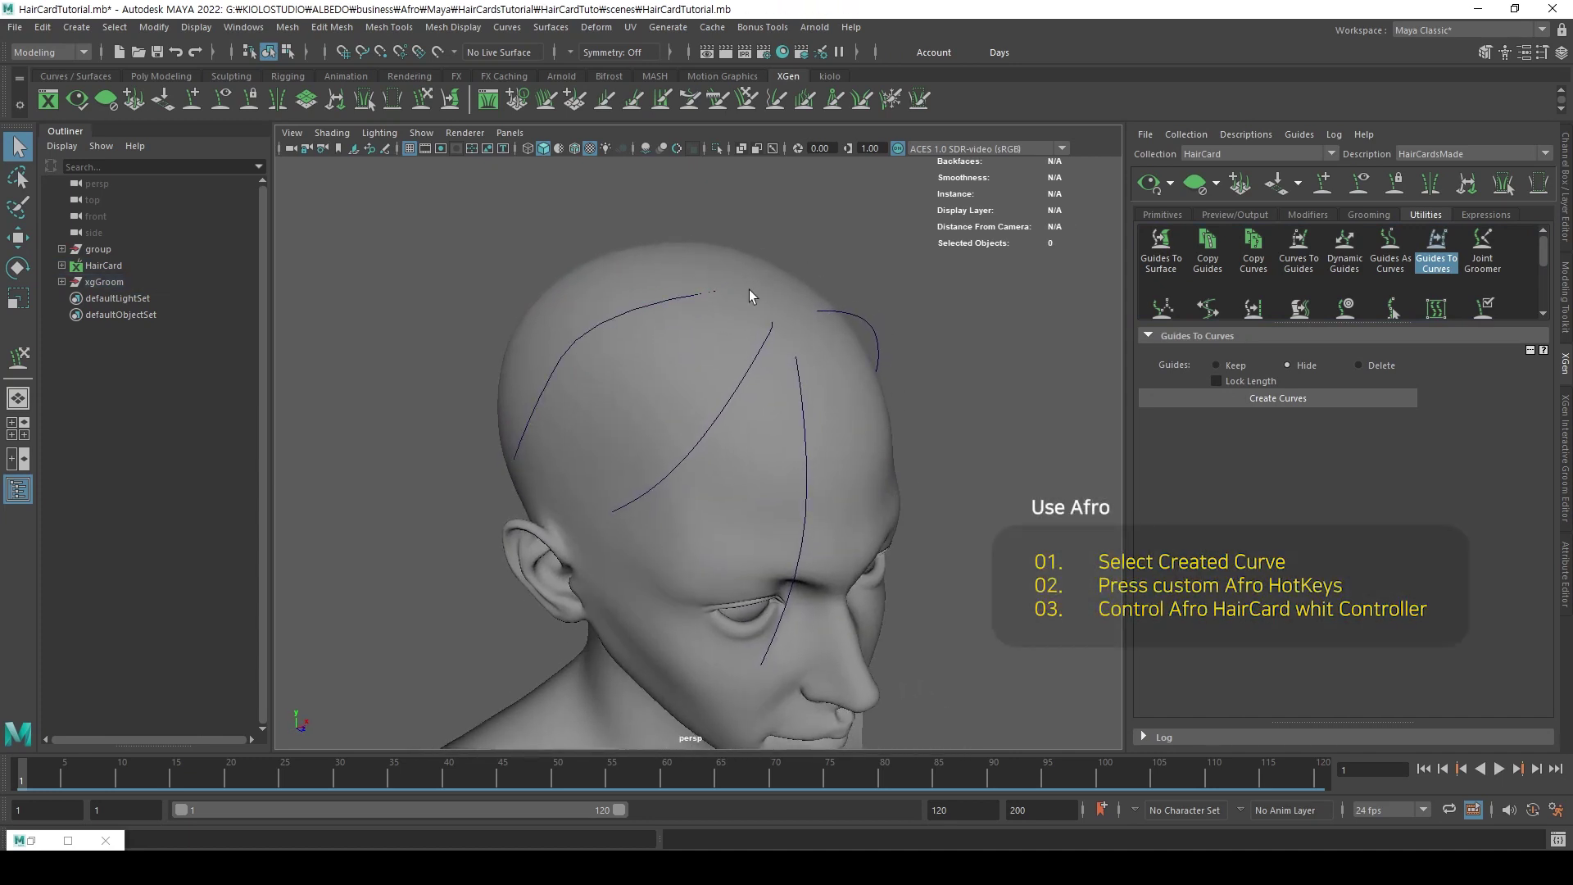
{"action": "left_click", "coordinate": [697, 298]}
{"action": "key", "text": "shift+a"}
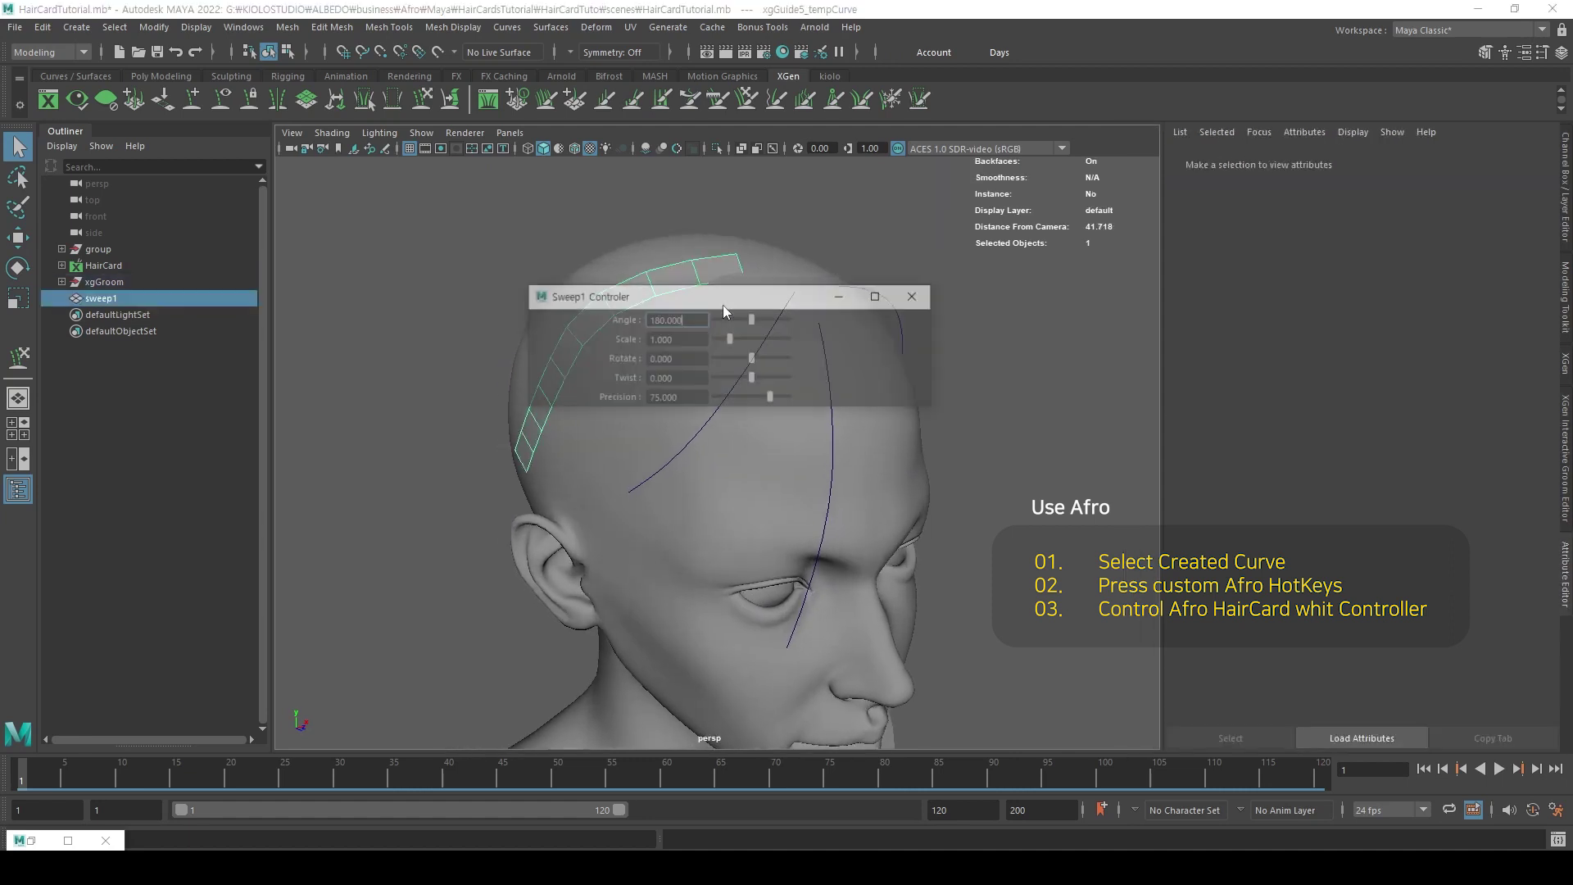
Isolate the new hair card and set its angle to 76.854, scale to 2.303, rotate to -12.135 and twist to 0.
{"action": "left_click_drag", "start_coordinate": [697, 242], "coordinate": [612, 245], "text": "alt"}
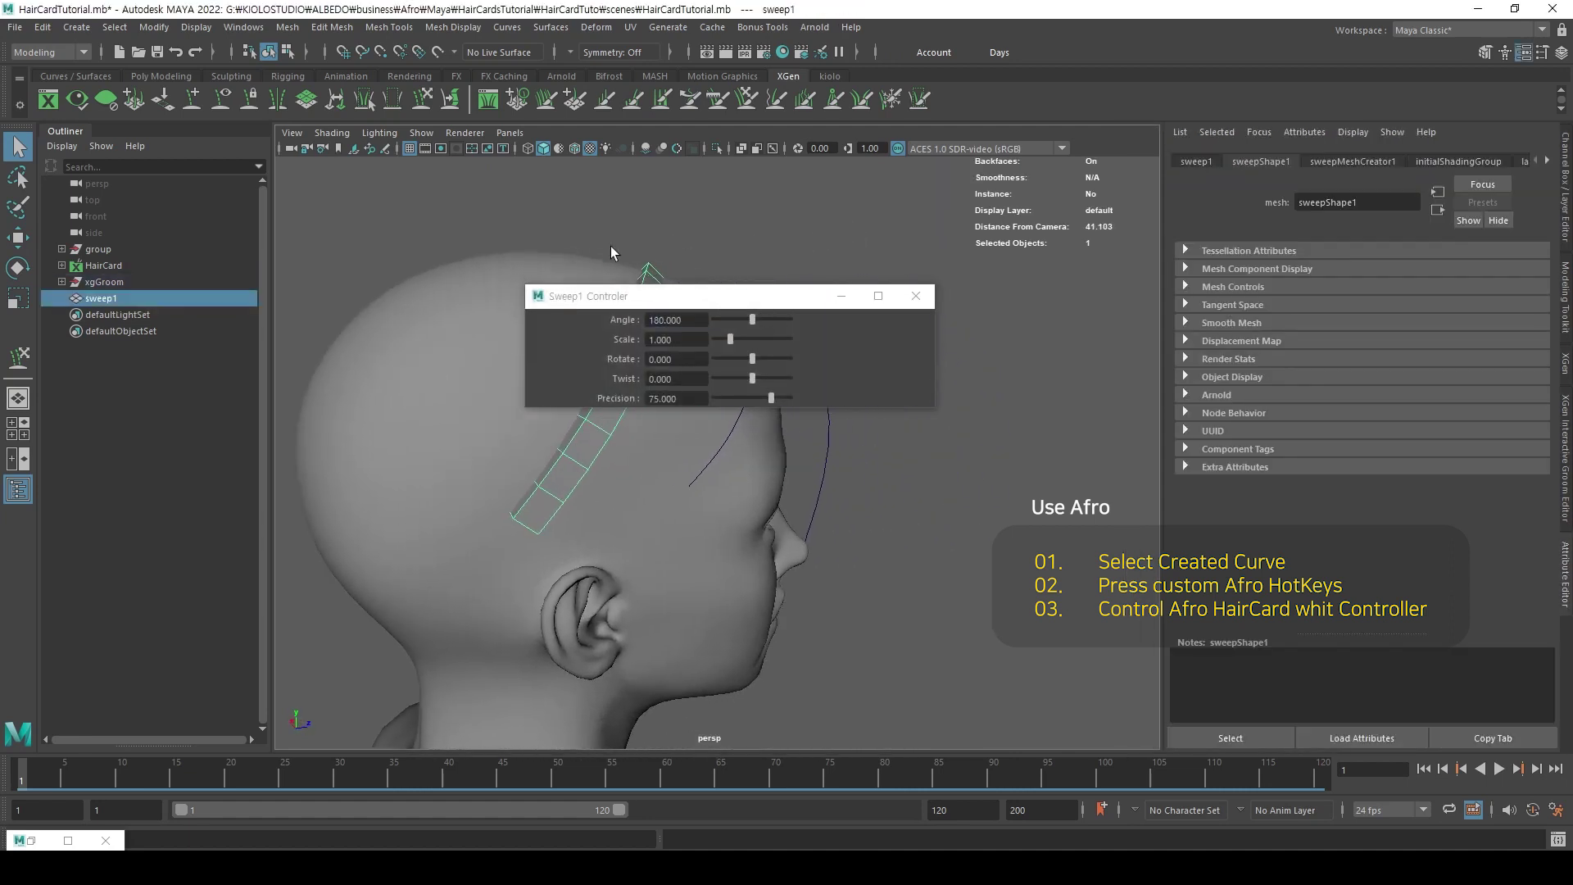
{"action": "left_click_drag", "start_coordinate": [688, 301], "coordinate": [893, 316]}
{"action": "scroll", "coordinate": [606, 263], "scroll_direction": "up", "scroll_amount": 2}
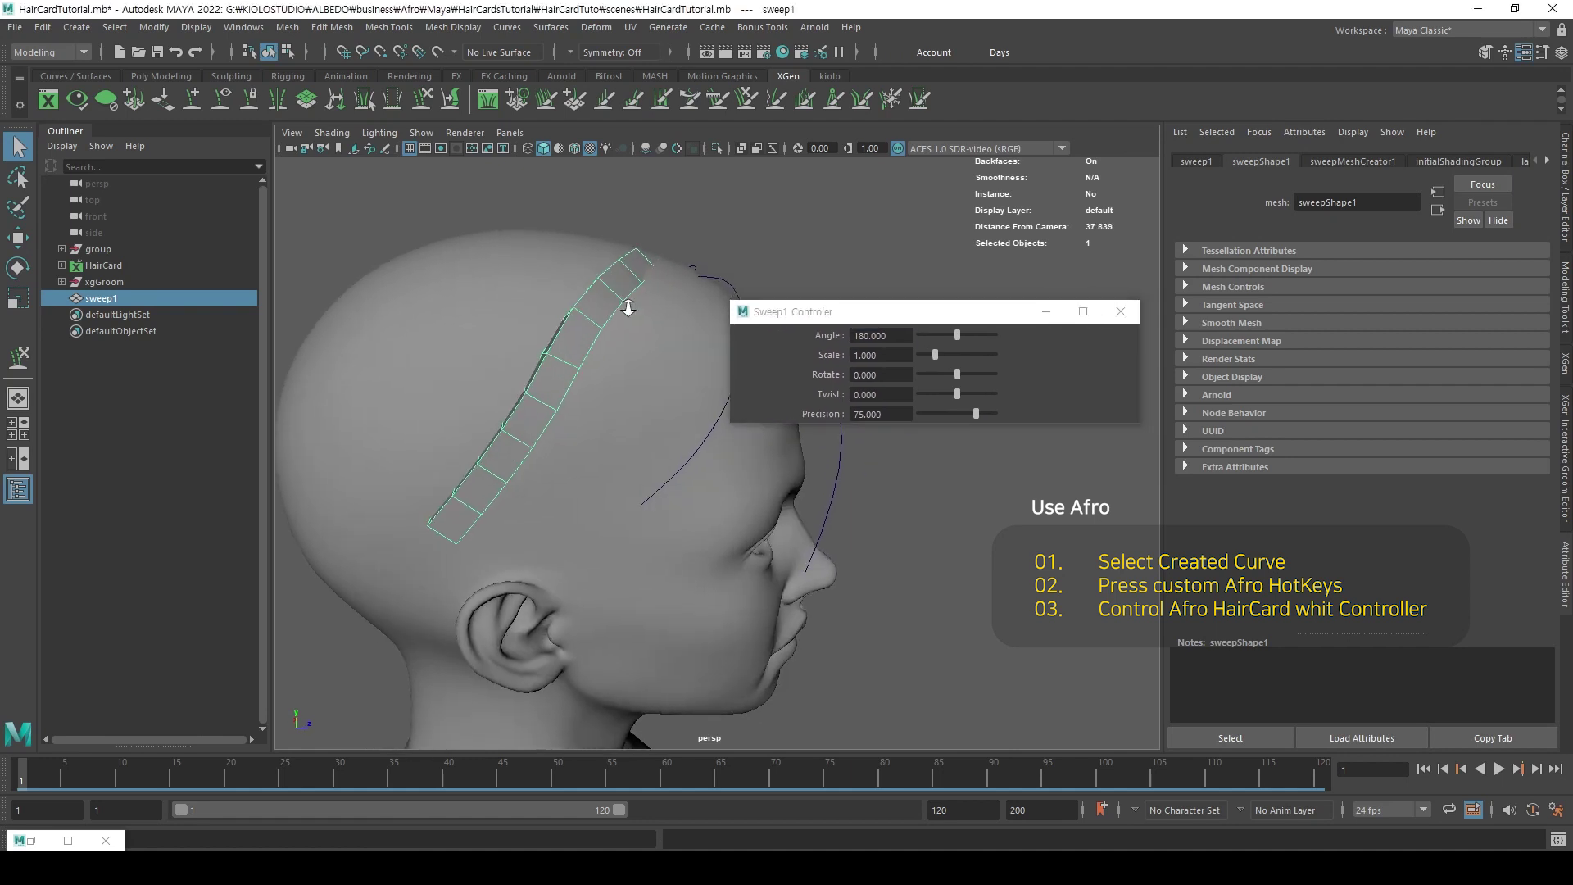
{"action": "left_click_drag", "start_coordinate": [606, 264], "coordinate": [644, 317], "text": "alt"}
{"action": "left_click", "coordinate": [716, 148]}
{"action": "left_click_drag", "start_coordinate": [959, 337], "coordinate": [959, 401]}
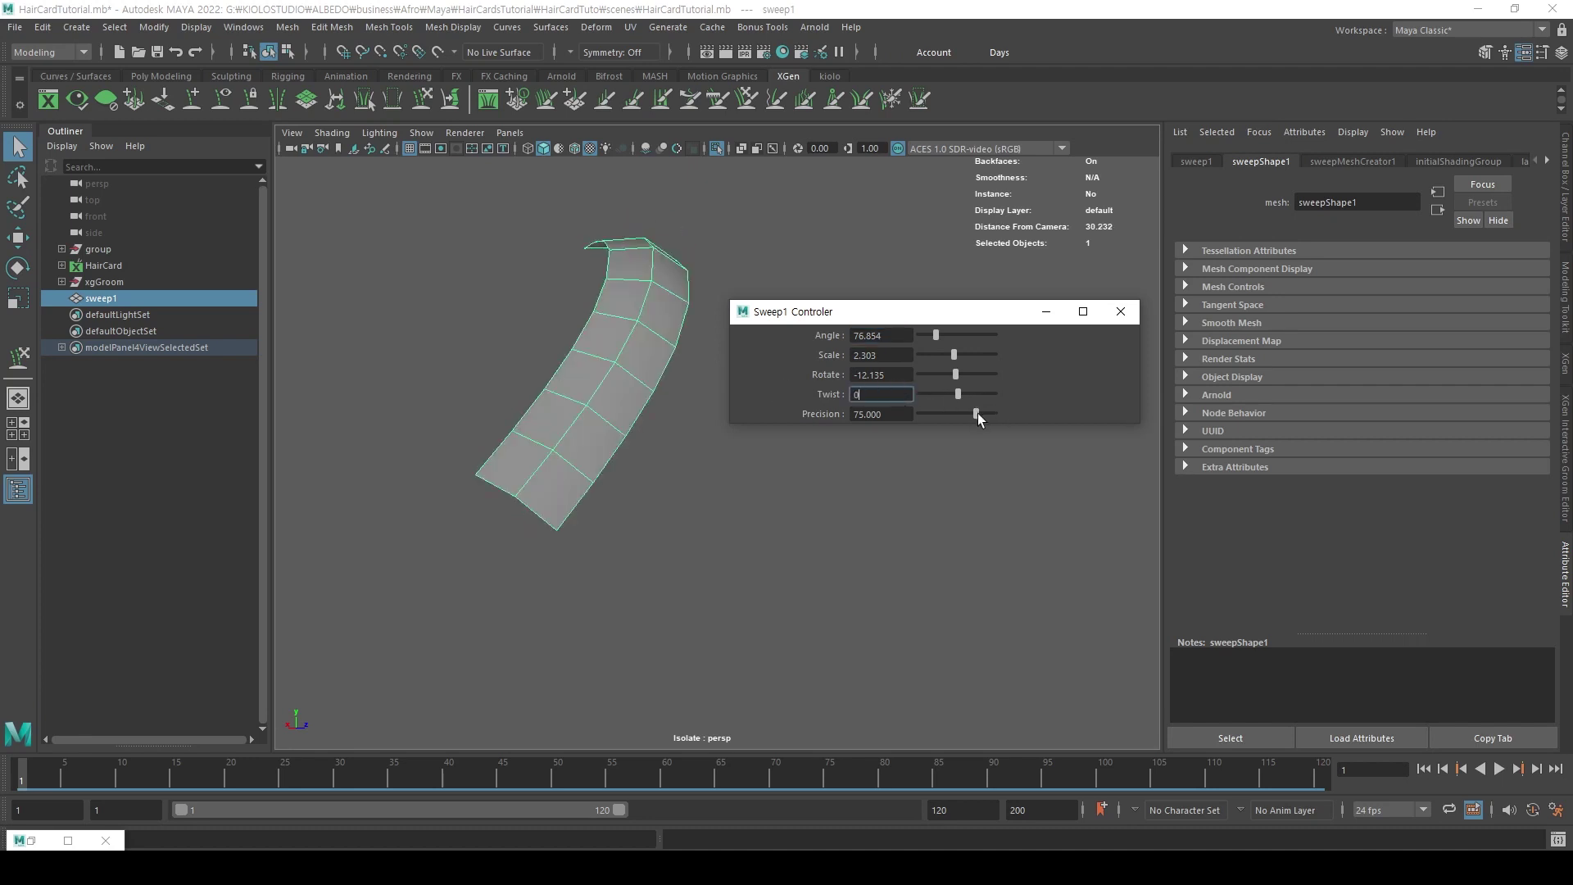
{"action": "left_click_drag", "start_coordinate": [976, 414], "coordinate": [975, 411]}
{"action": "left_click", "coordinate": [716, 150]}
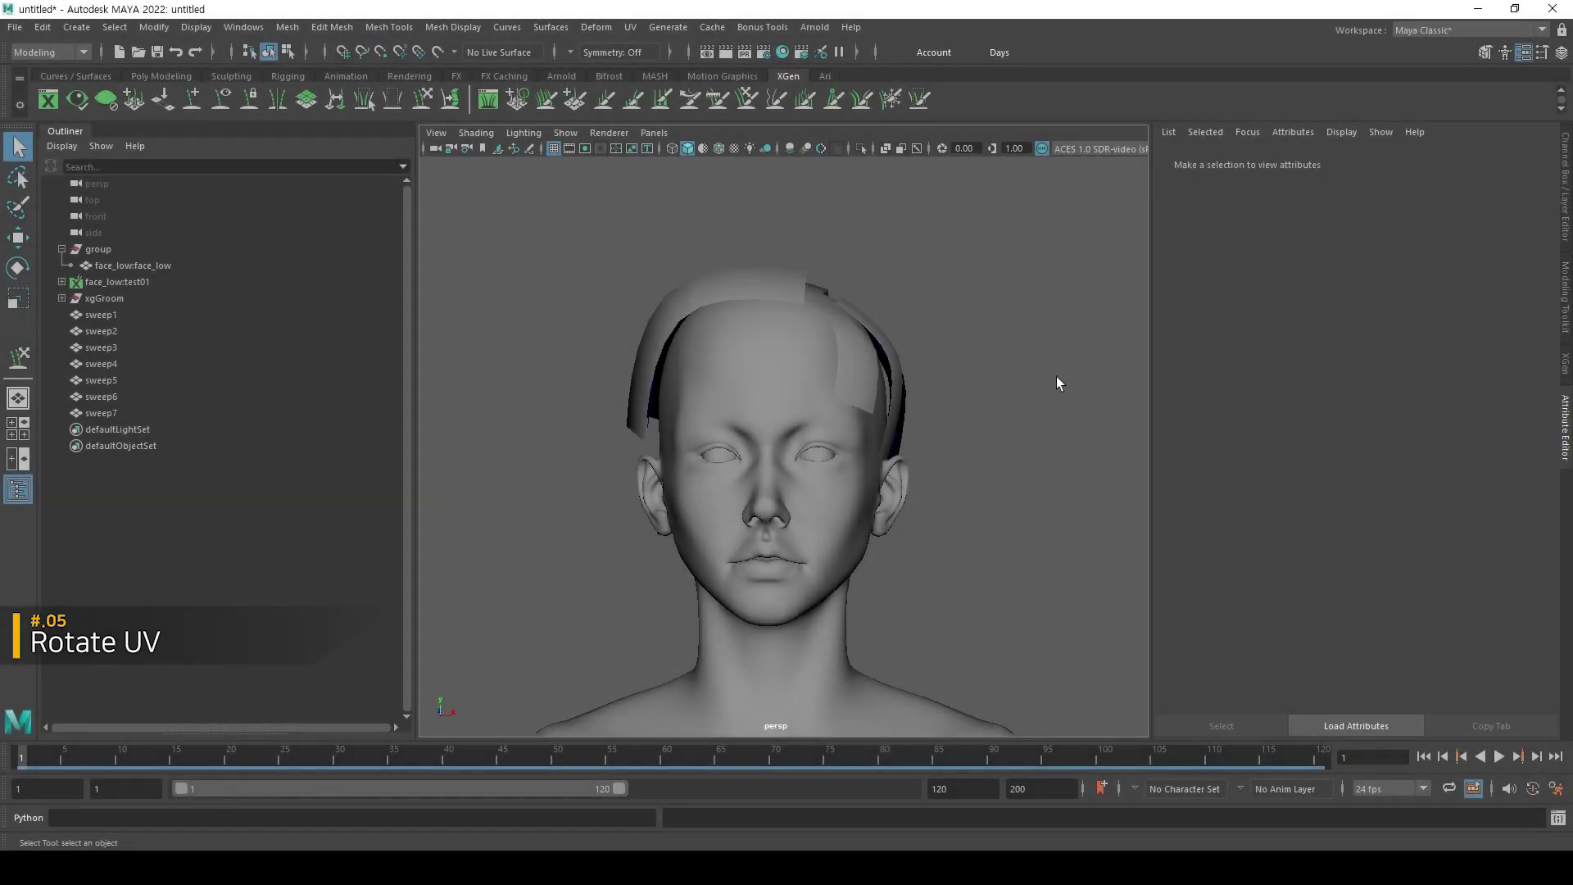
Select the hair cards sweep1 through sweep7 and open their UVs in the UV Editor.
{"action": "left_click_drag", "start_coordinate": [1057, 382], "coordinate": [636, 258], "text": "alt"}
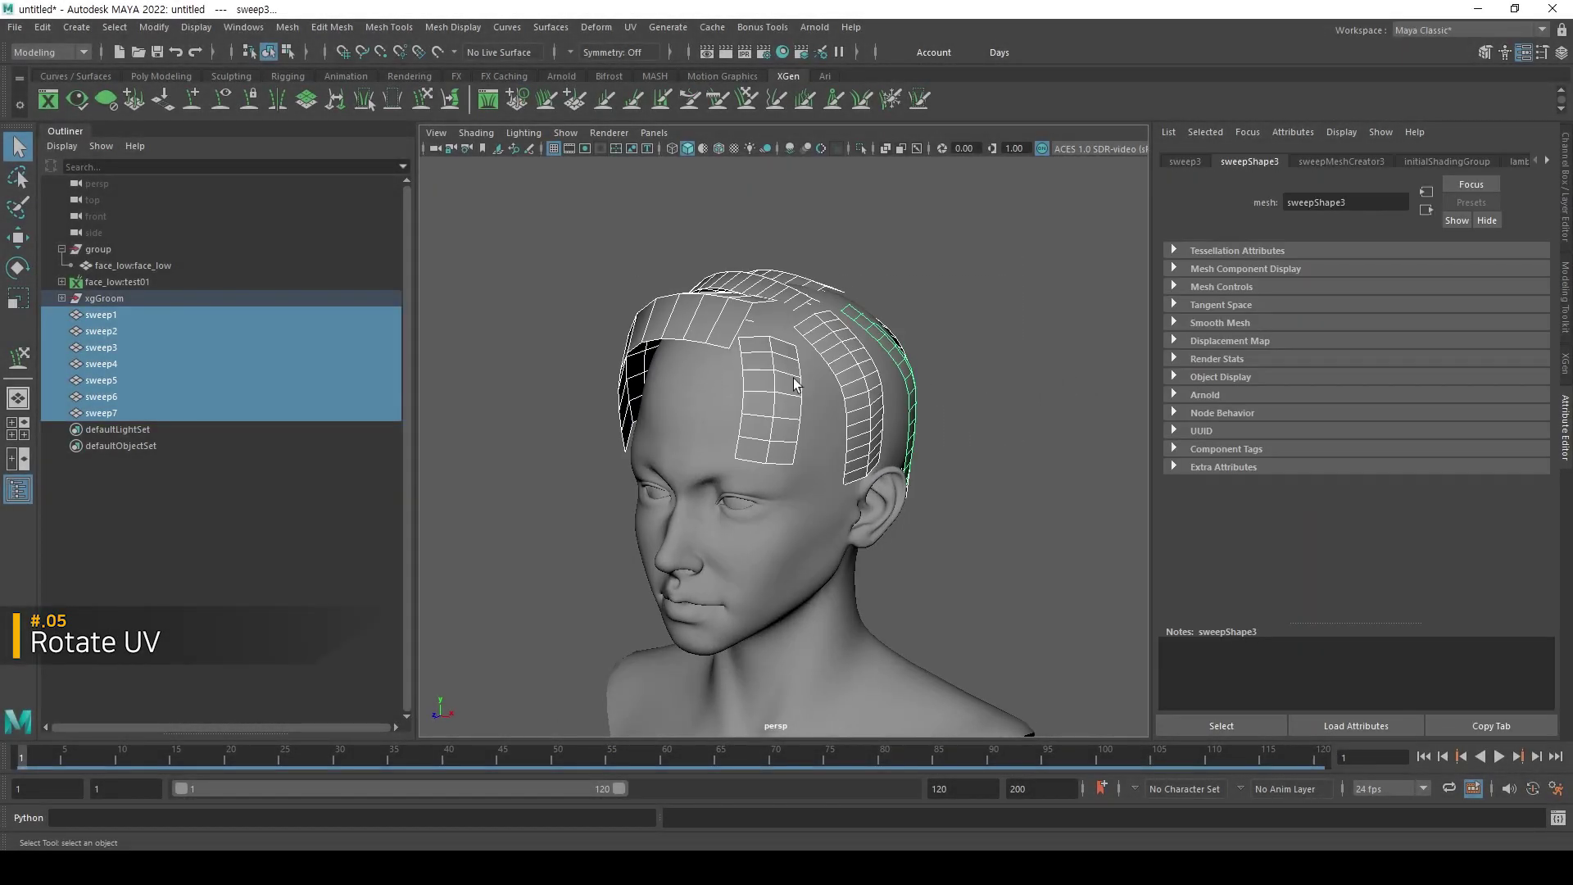
{"action": "left_click_drag", "start_coordinate": [1052, 563], "coordinate": [1002, 539], "text": "alt"}
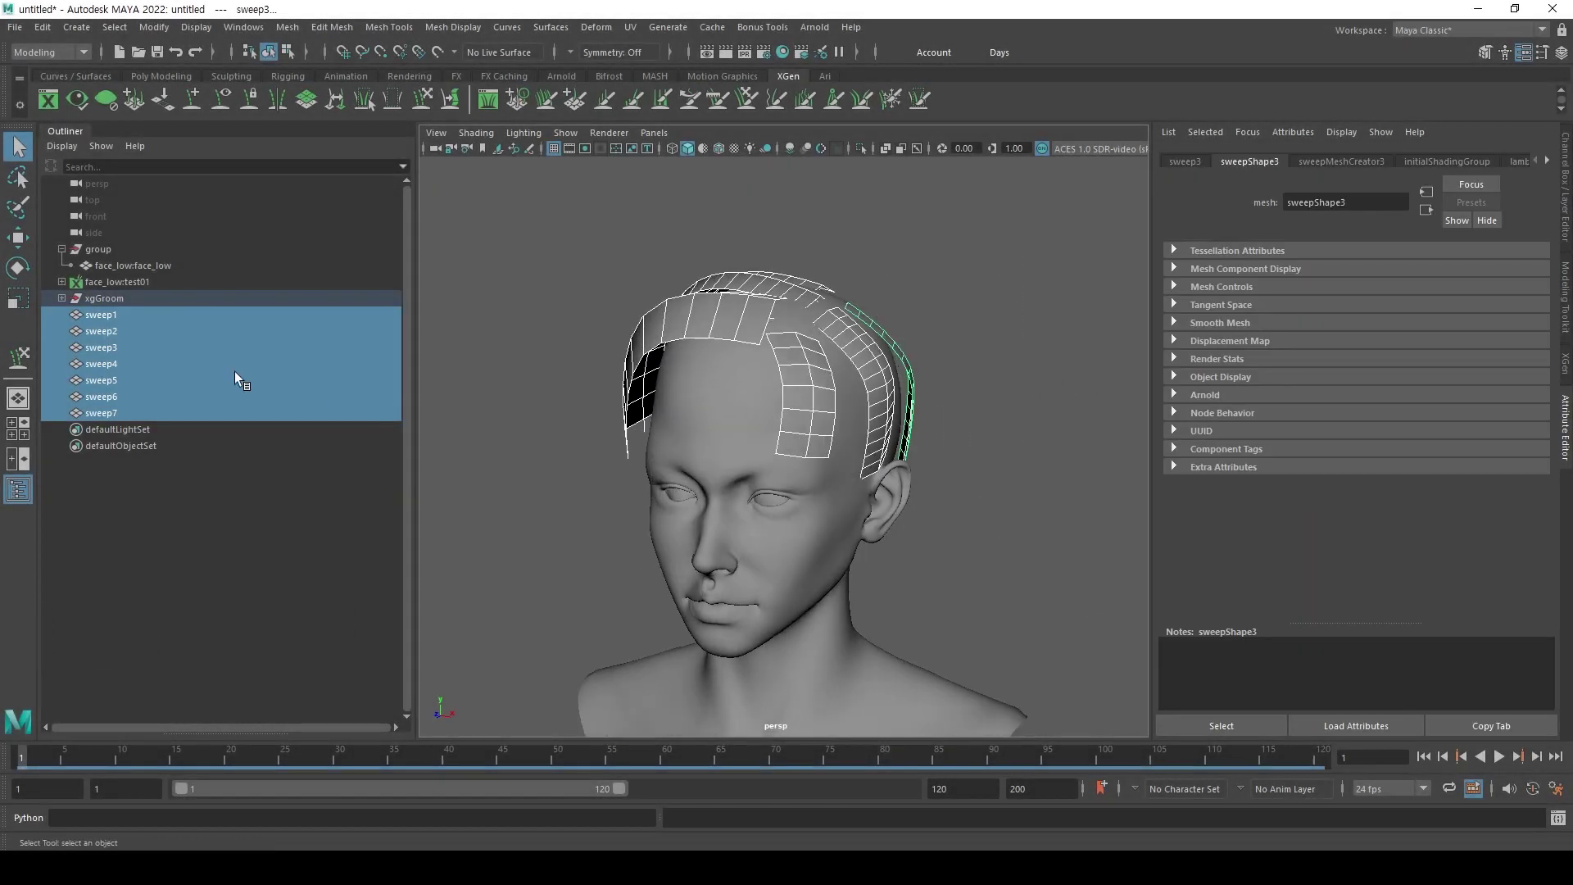
{"action": "left_click_drag", "start_coordinate": [830, 204], "coordinate": [1021, 444], "text": "alt"}
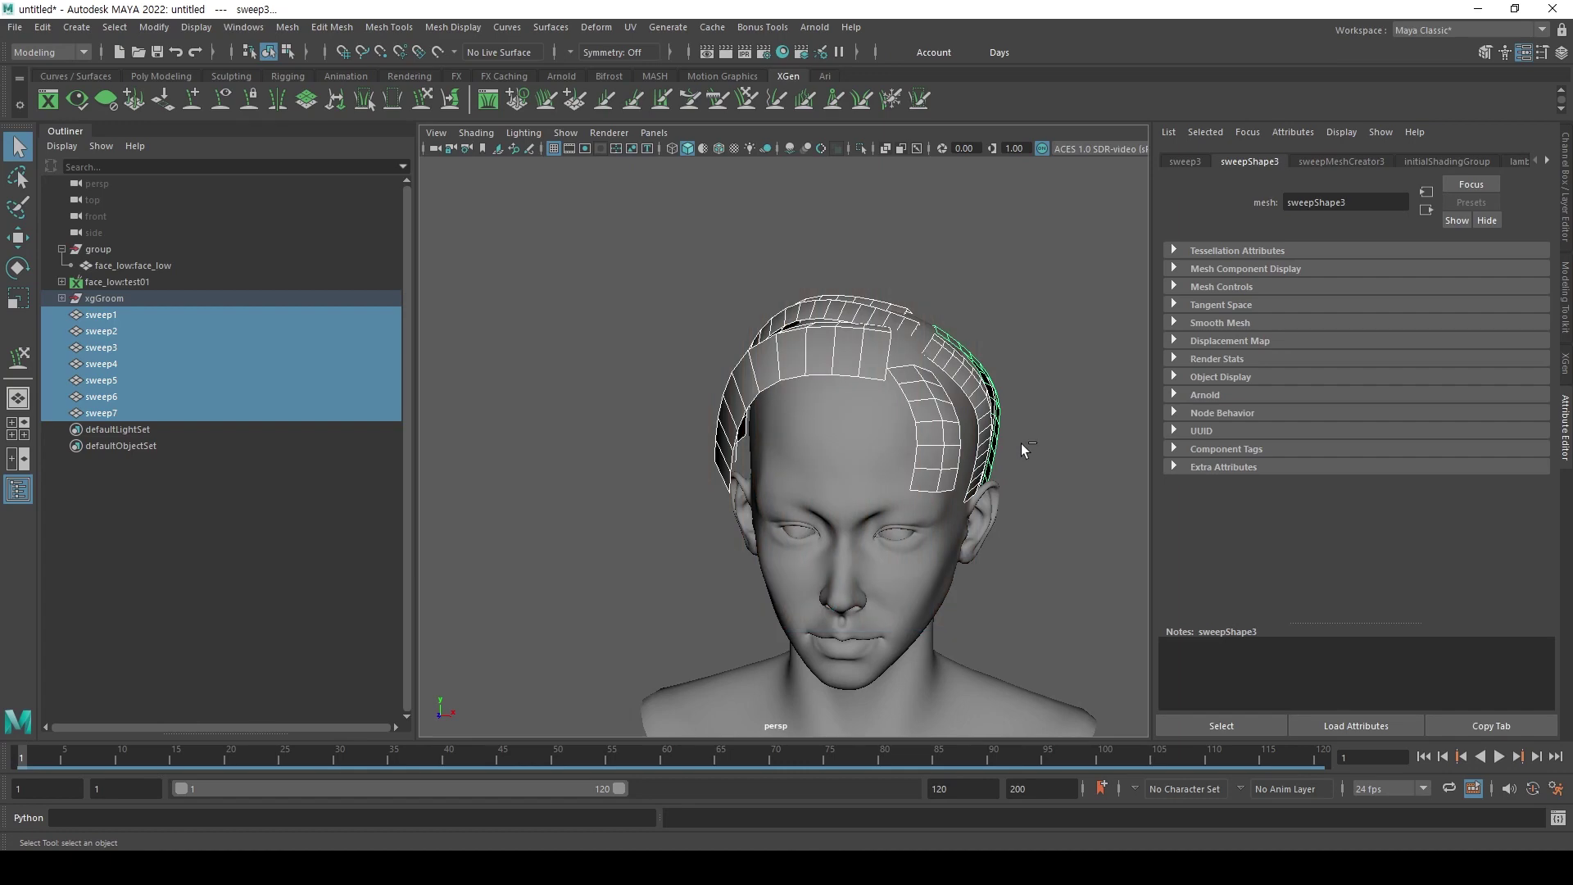
{"action": "key", "text": "ctrl+u"}
{"action": "left_click_drag", "start_coordinate": [1226, 271], "coordinate": [715, 166]}
{"action": "left_click_drag", "start_coordinate": [875, 273], "coordinate": [713, 410]}
{"action": "scroll", "coordinate": [617, 372], "scroll_direction": "up", "scroll_amount": 5}
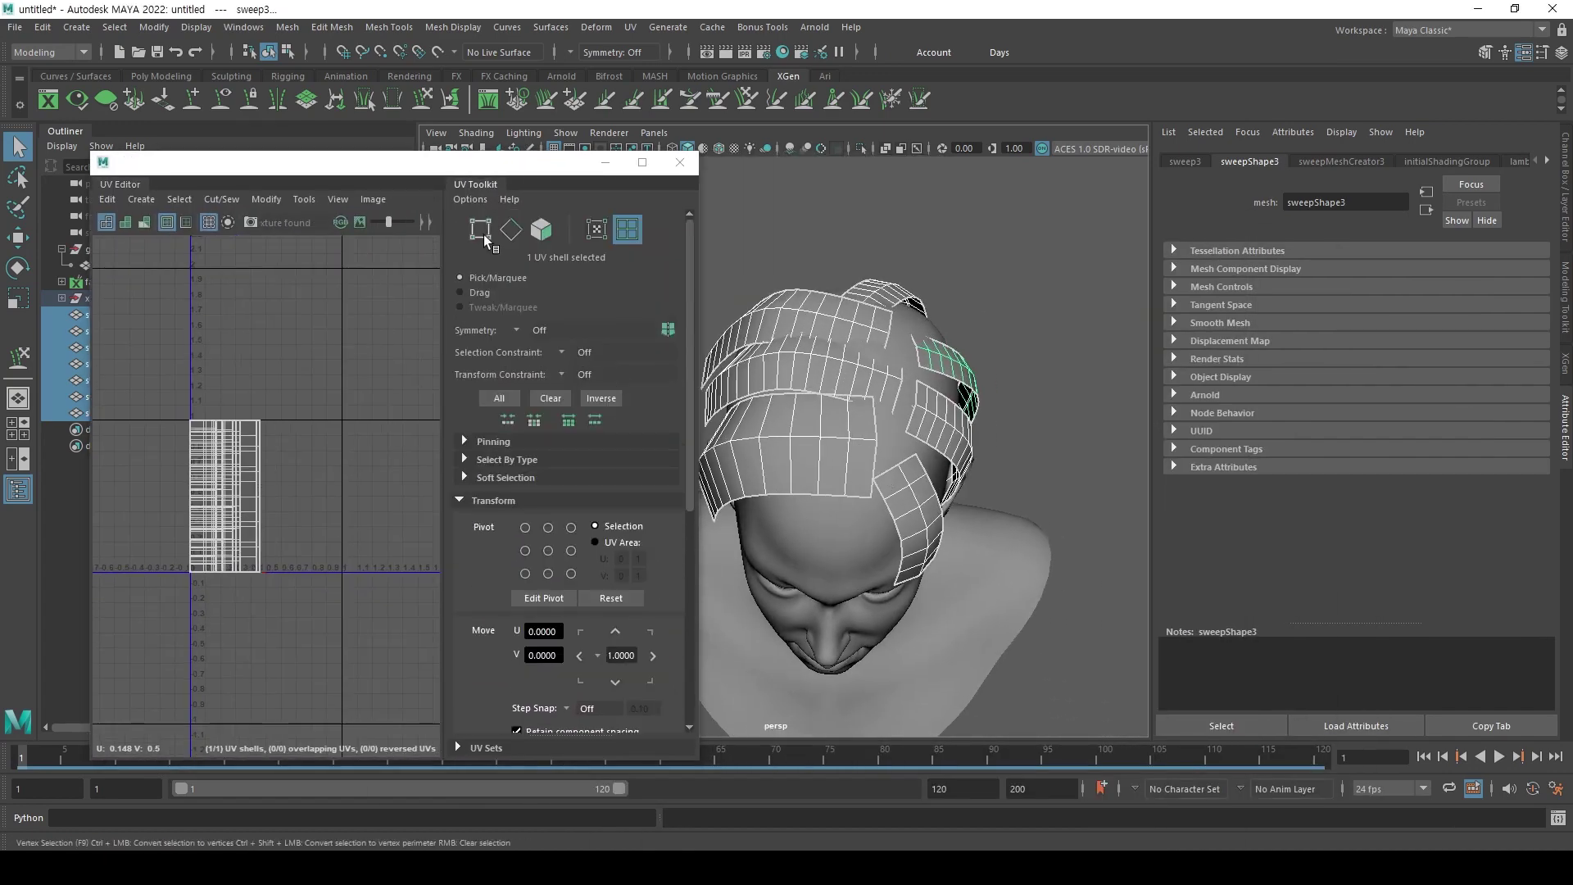
Select the vertices along the upper end of the UV shells and examine which end of the hair cards they belong to.
{"action": "left_click", "coordinate": [483, 233]}
{"action": "left_click_drag", "start_coordinate": [312, 368], "coordinate": [267, 399]}
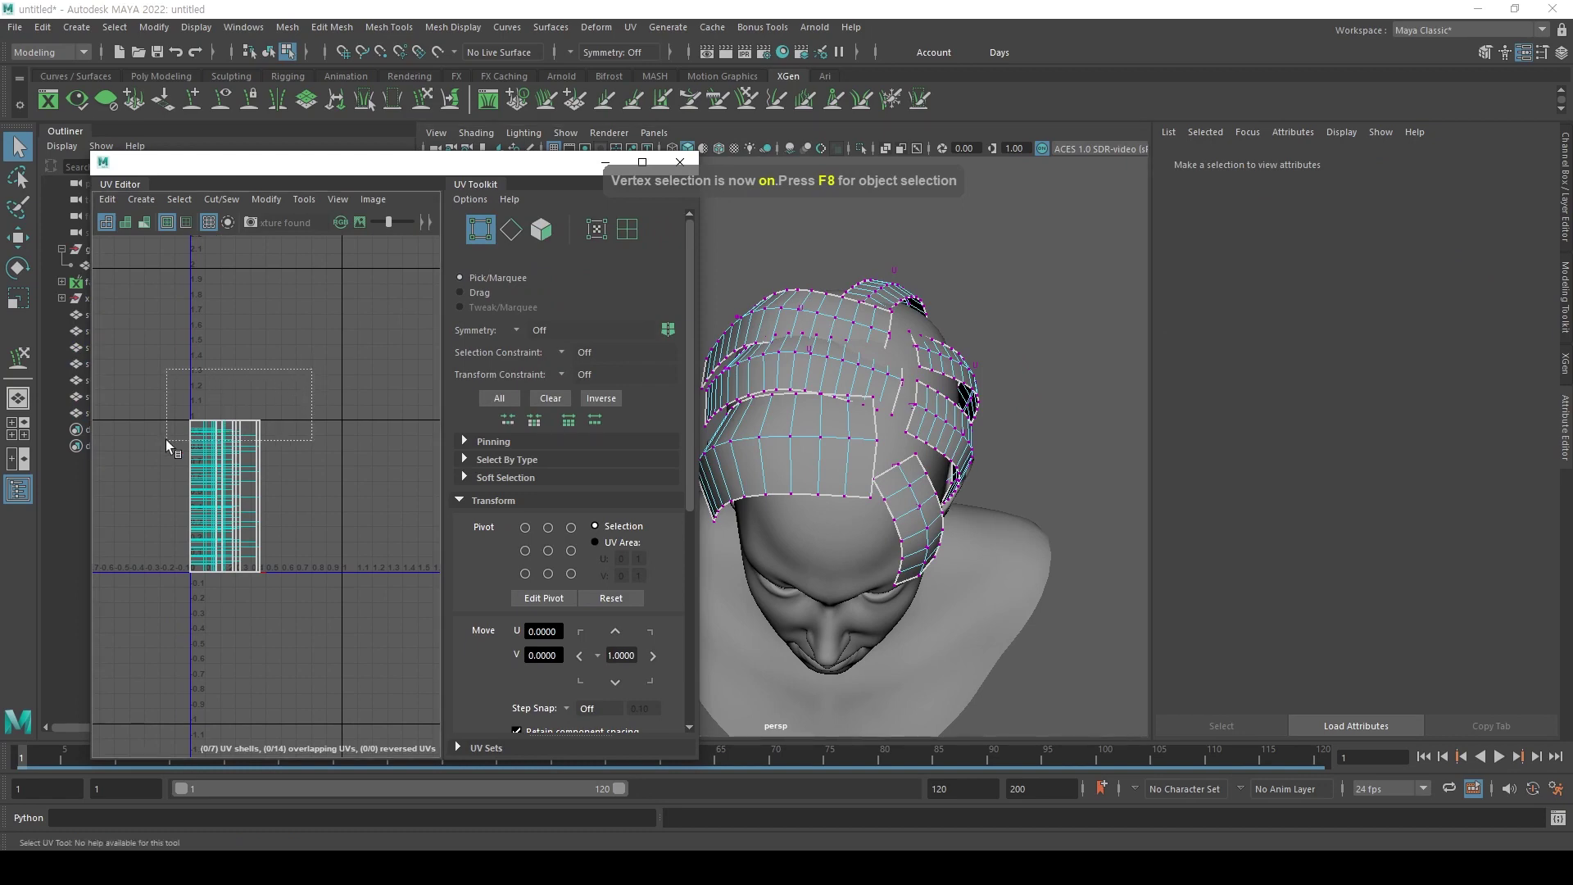
{"action": "left_click_drag", "start_coordinate": [166, 439], "coordinate": [166, 440]}
{"action": "left_click_drag", "start_coordinate": [943, 525], "coordinate": [781, 503], "text": "alt"}
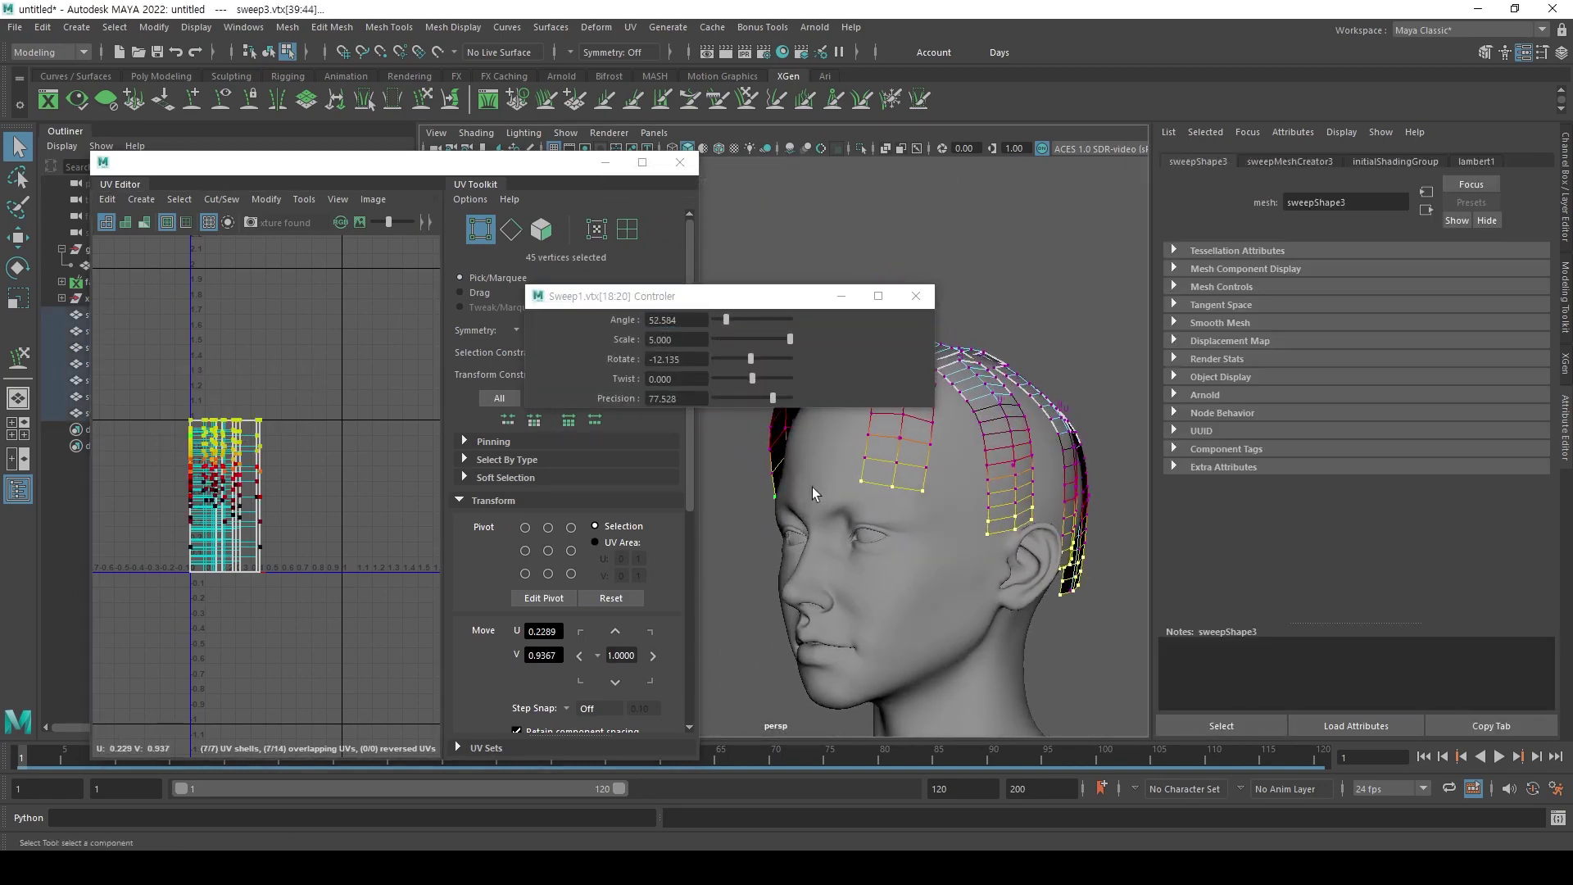
Select the vertices along the lower end of the UV shells and check where they lie on the hair cards.
{"action": "left_click_drag", "start_coordinate": [299, 613], "coordinate": [234, 598]}
{"action": "left_click_drag", "start_coordinate": [172, 547], "coordinate": [172, 547]}
{"action": "left_click_drag", "start_coordinate": [1024, 525], "coordinate": [1083, 610], "text": "alt"}
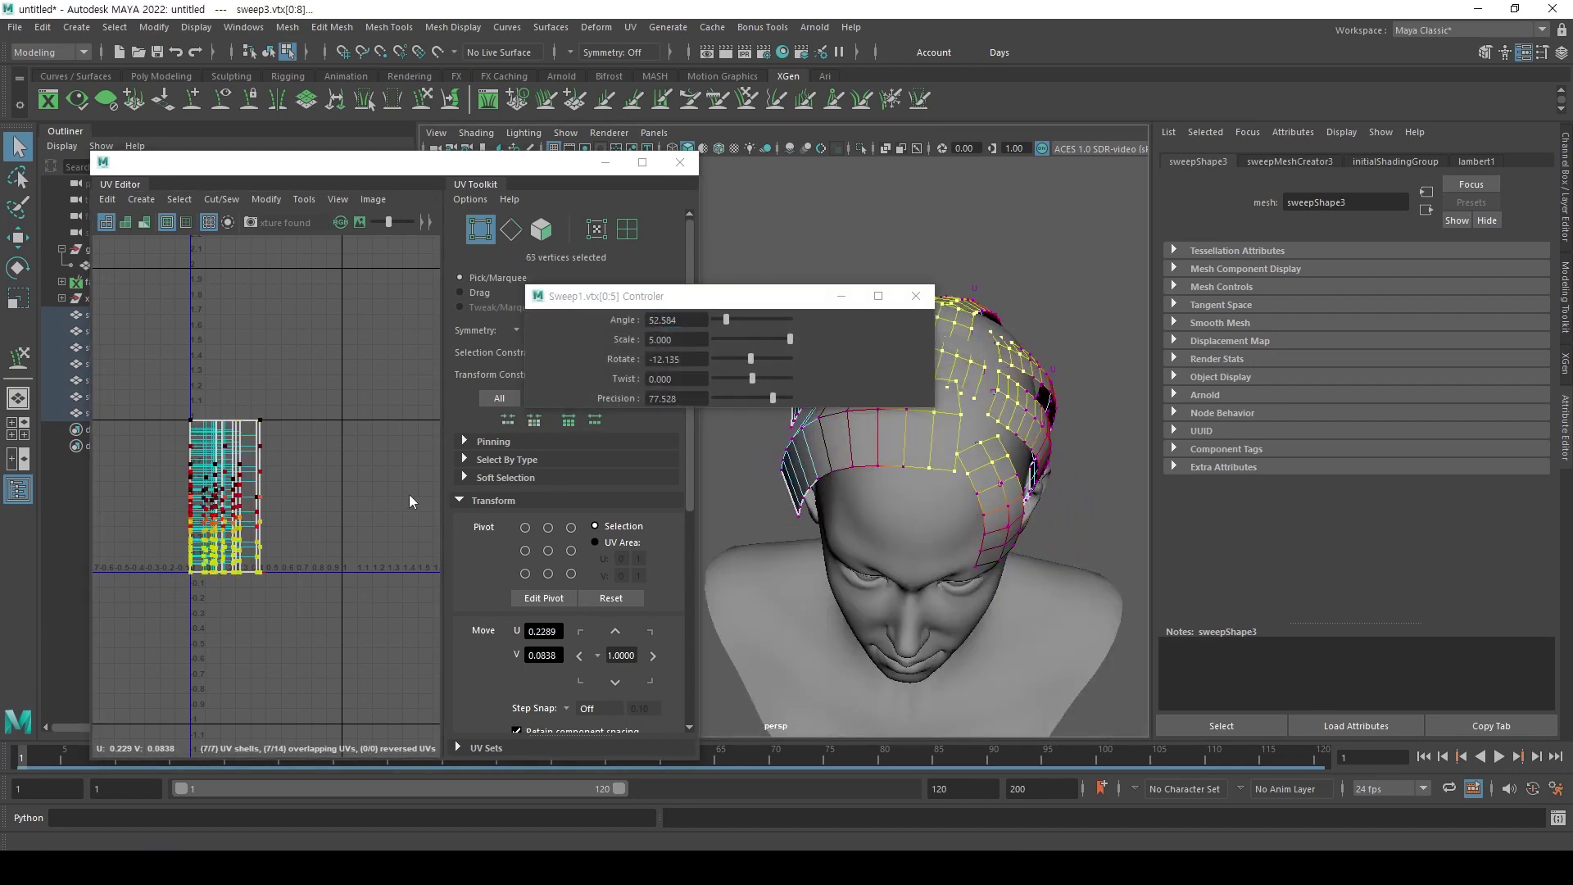
{"action": "left_click_drag", "start_coordinate": [1021, 525], "coordinate": [999, 532], "text": "alt"}
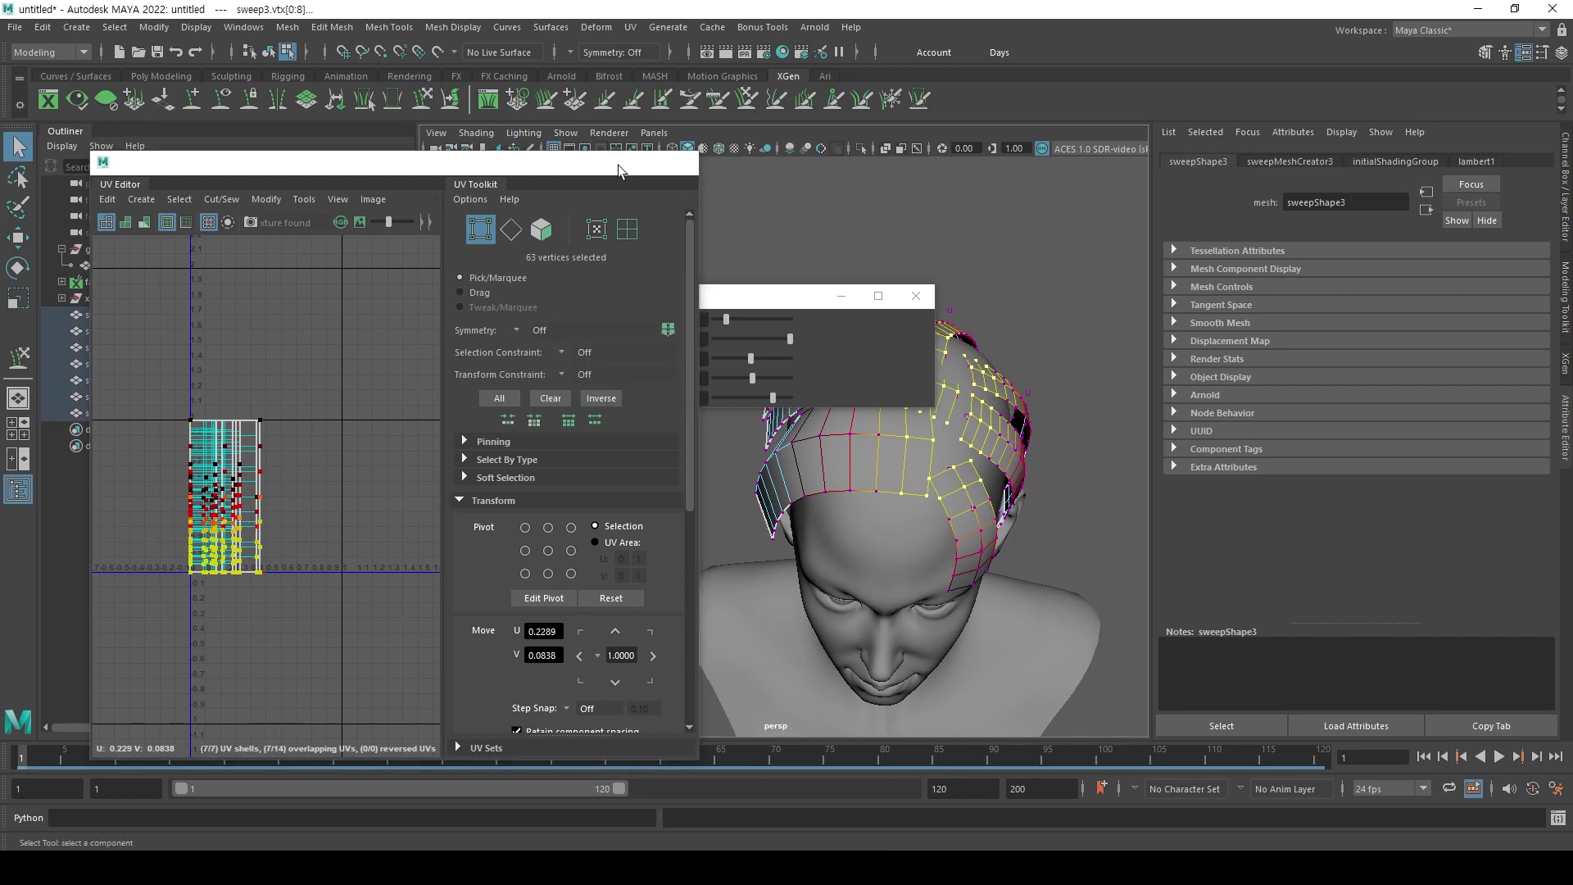
Put the UV Editor away, return to object selection and assign a new Lambert material to the seven hair cards.
{"action": "left_click", "coordinate": [606, 162]}
{"action": "left_click", "coordinate": [922, 301]}
{"action": "right_click_drag", "start_coordinate": [907, 377], "coordinate": [969, 334]}
{"action": "left_click", "coordinate": [1029, 286]}
{"action": "left_click_drag", "start_coordinate": [959, 516], "coordinate": [606, 271], "text": "alt"}
{"action": "left_click_drag", "start_coordinate": [934, 361], "coordinate": [824, 368], "text": "alt"}
{"action": "right_click_drag", "start_coordinate": [822, 366], "coordinate": [852, 793]}
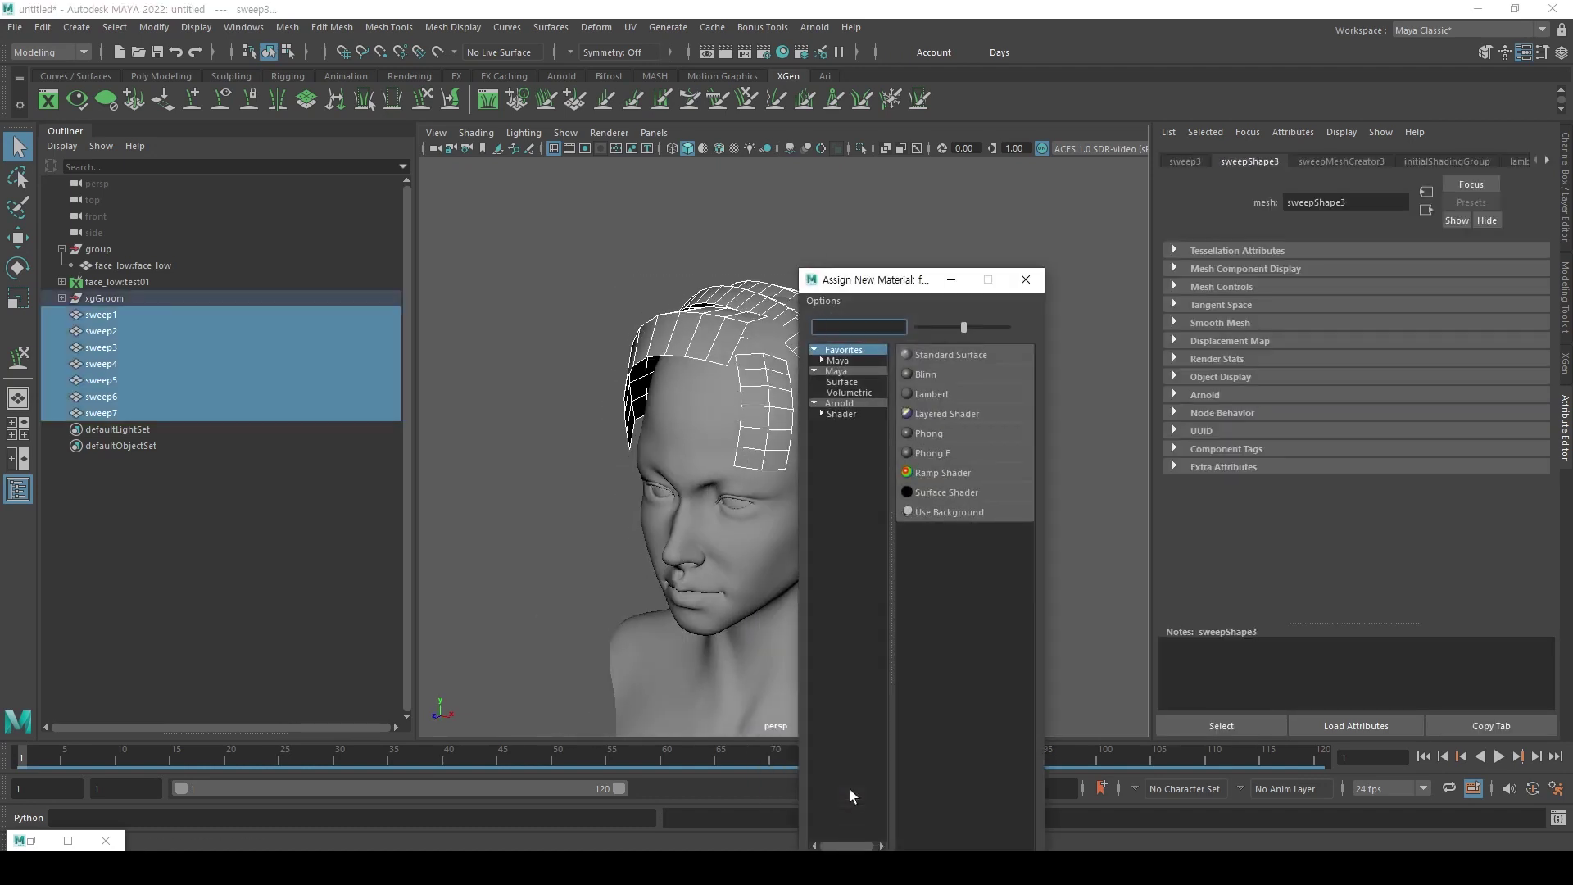
{"action": "left_click", "coordinate": [932, 395]}
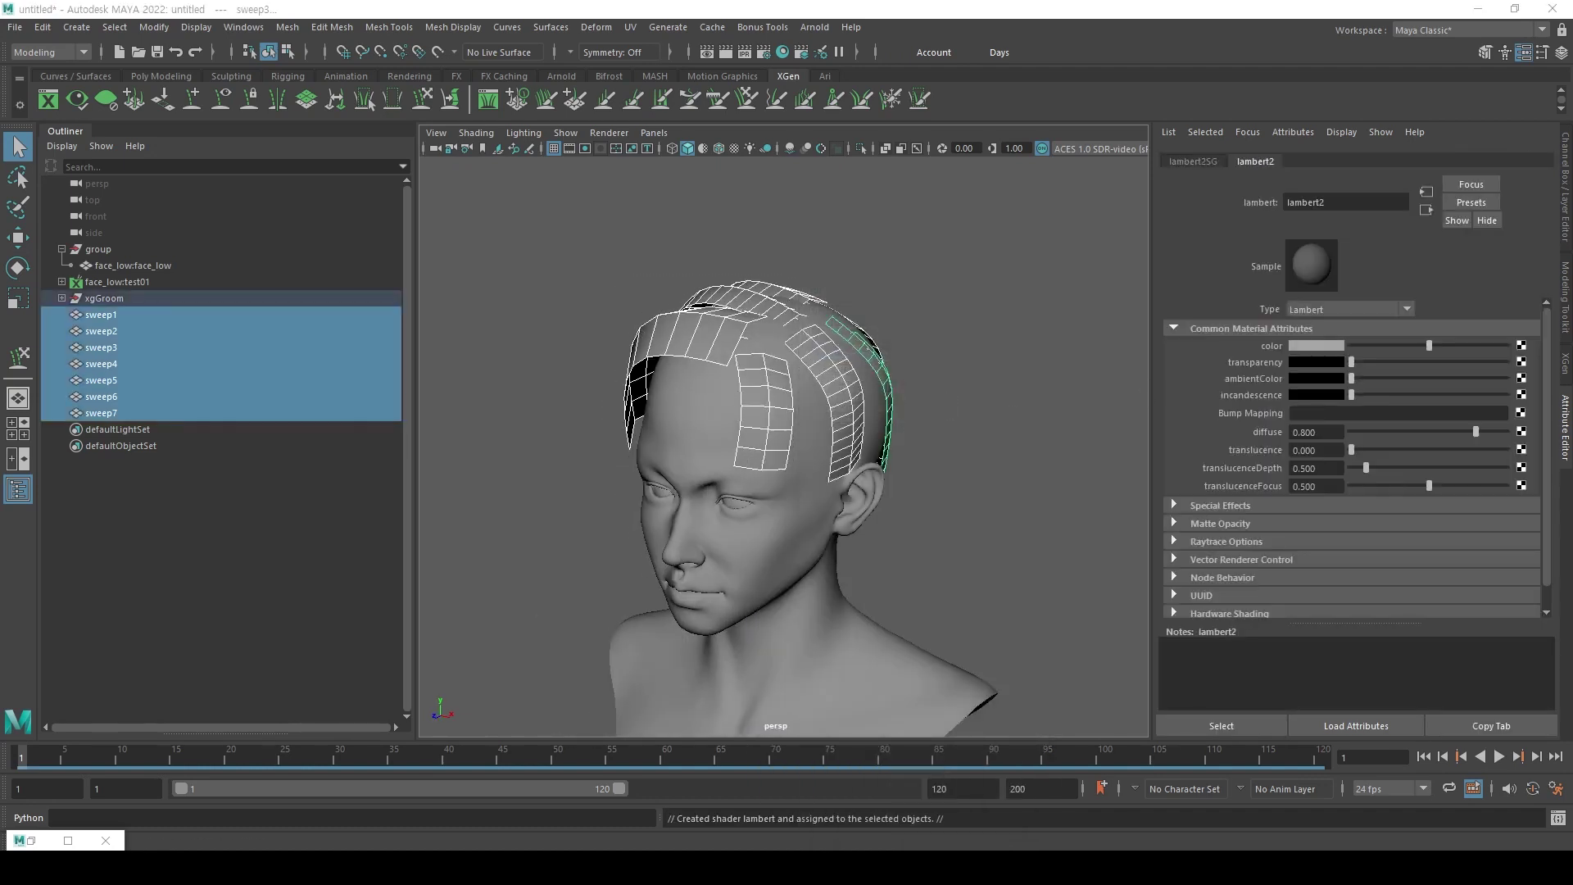
Connect the fiber_albedo.tga file texture to the Lambert's color and display textures in the viewport.
{"action": "left_click", "coordinate": [1522, 345]}
{"action": "left_click", "coordinate": [800, 361]}
{"action": "left_click", "coordinate": [1525, 385]}
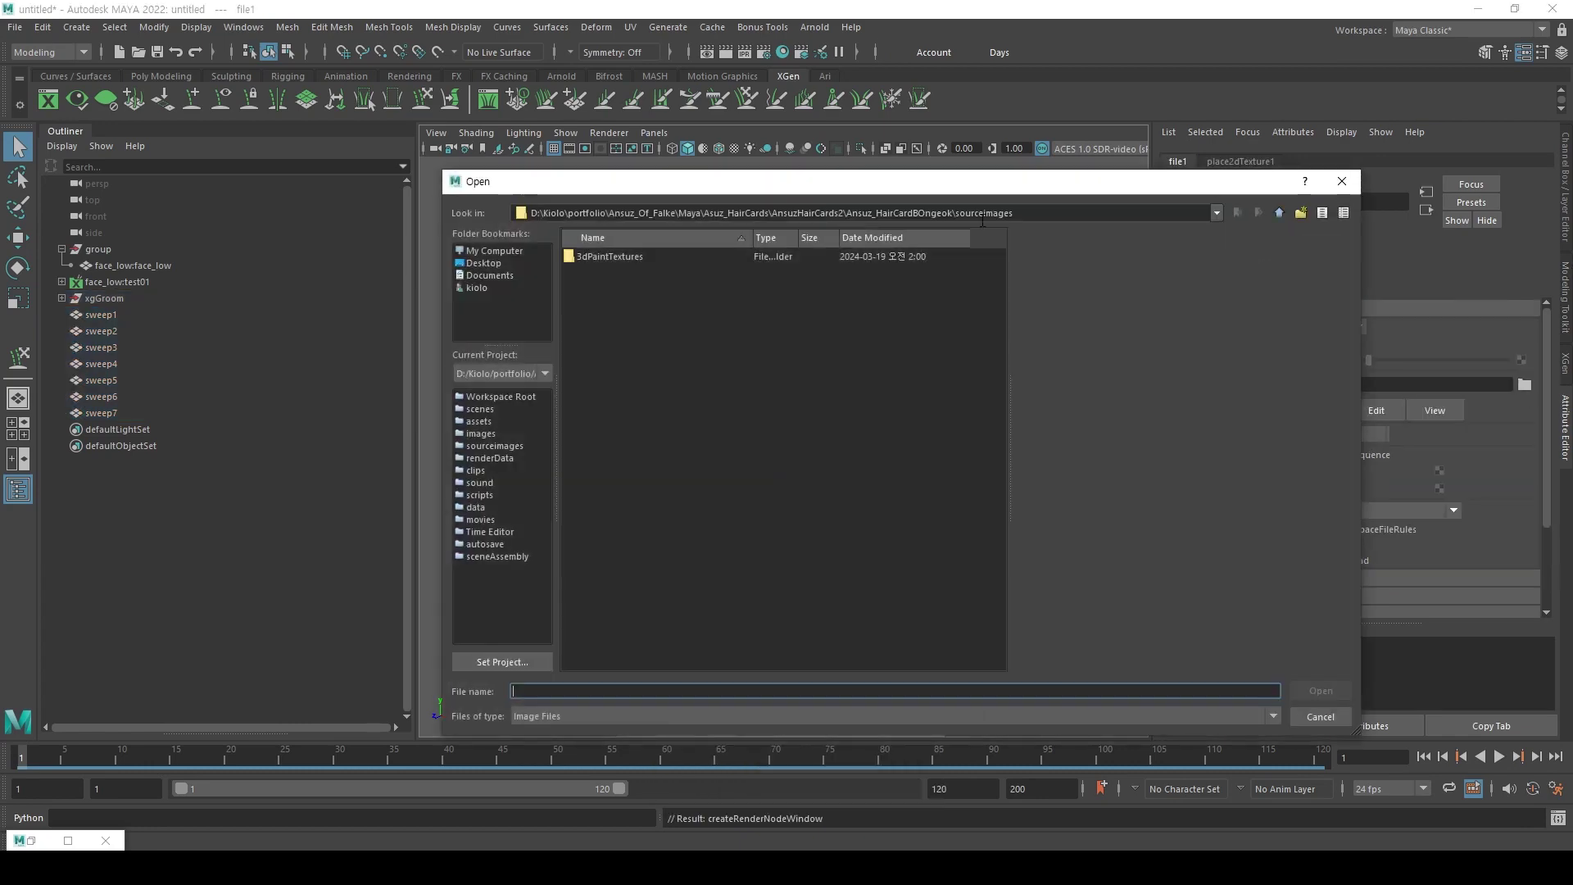
{"action": "key", "text": "Return"}
{"action": "double_click", "coordinate": [643, 275]}
{"action": "mouse_move", "coordinate": [934, 398]}
{"action": "left_mouse_down", "text": "alt"}
{"action": "mouse_move", "coordinate": [827, 413]}
{"action": "mouse_move", "coordinate": [832, 450]}
{"action": "mouse_move", "coordinate": [899, 440]}
{"action": "mouse_move", "coordinate": [885, 449]}
{"action": "left_mouse_up", "text": "alt"}
{"action": "key", "text": "6"}
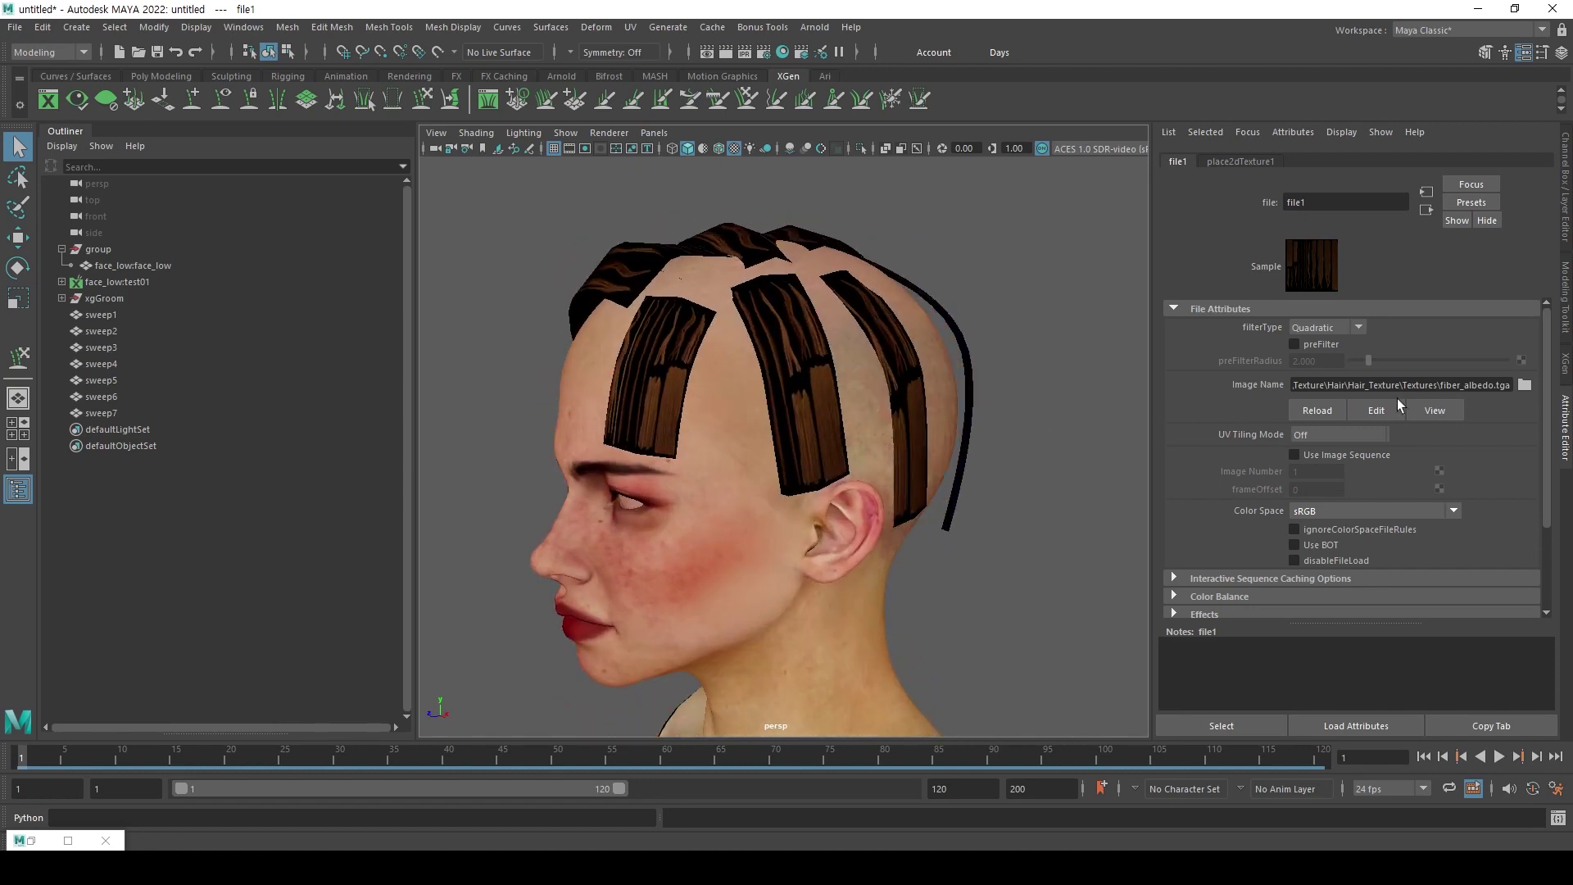
Connect the fiber_alpha.tga file texture to lambert2's transparency and set its color space to Raw.
{"action": "left_click", "coordinate": [1431, 211]}
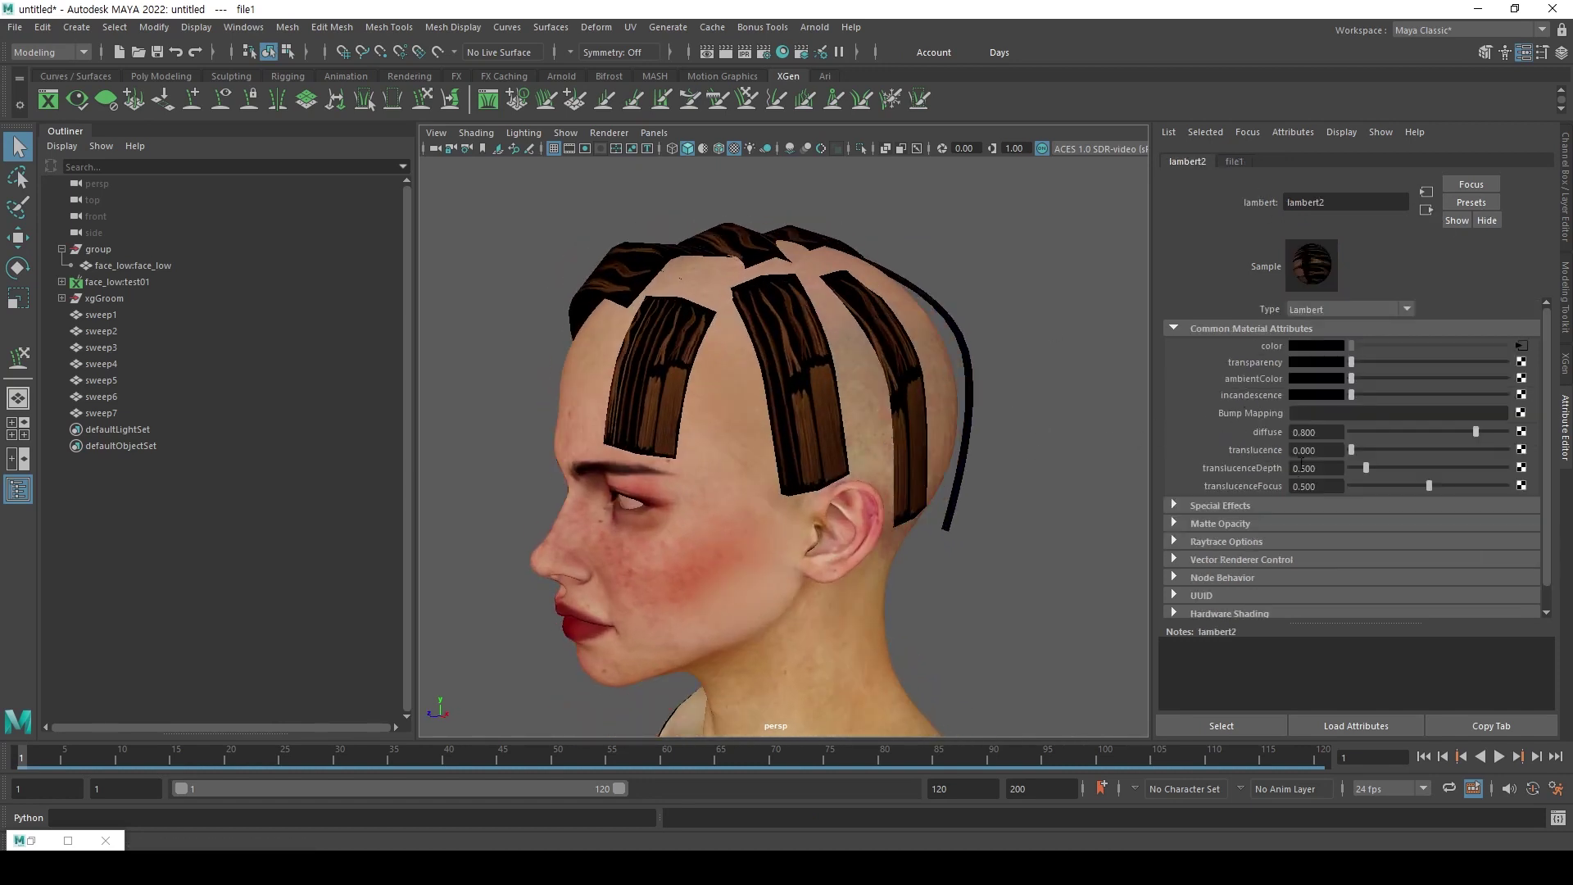
{"action": "left_click_drag", "start_coordinate": [820, 492], "coordinate": [868, 492], "text": "alt"}
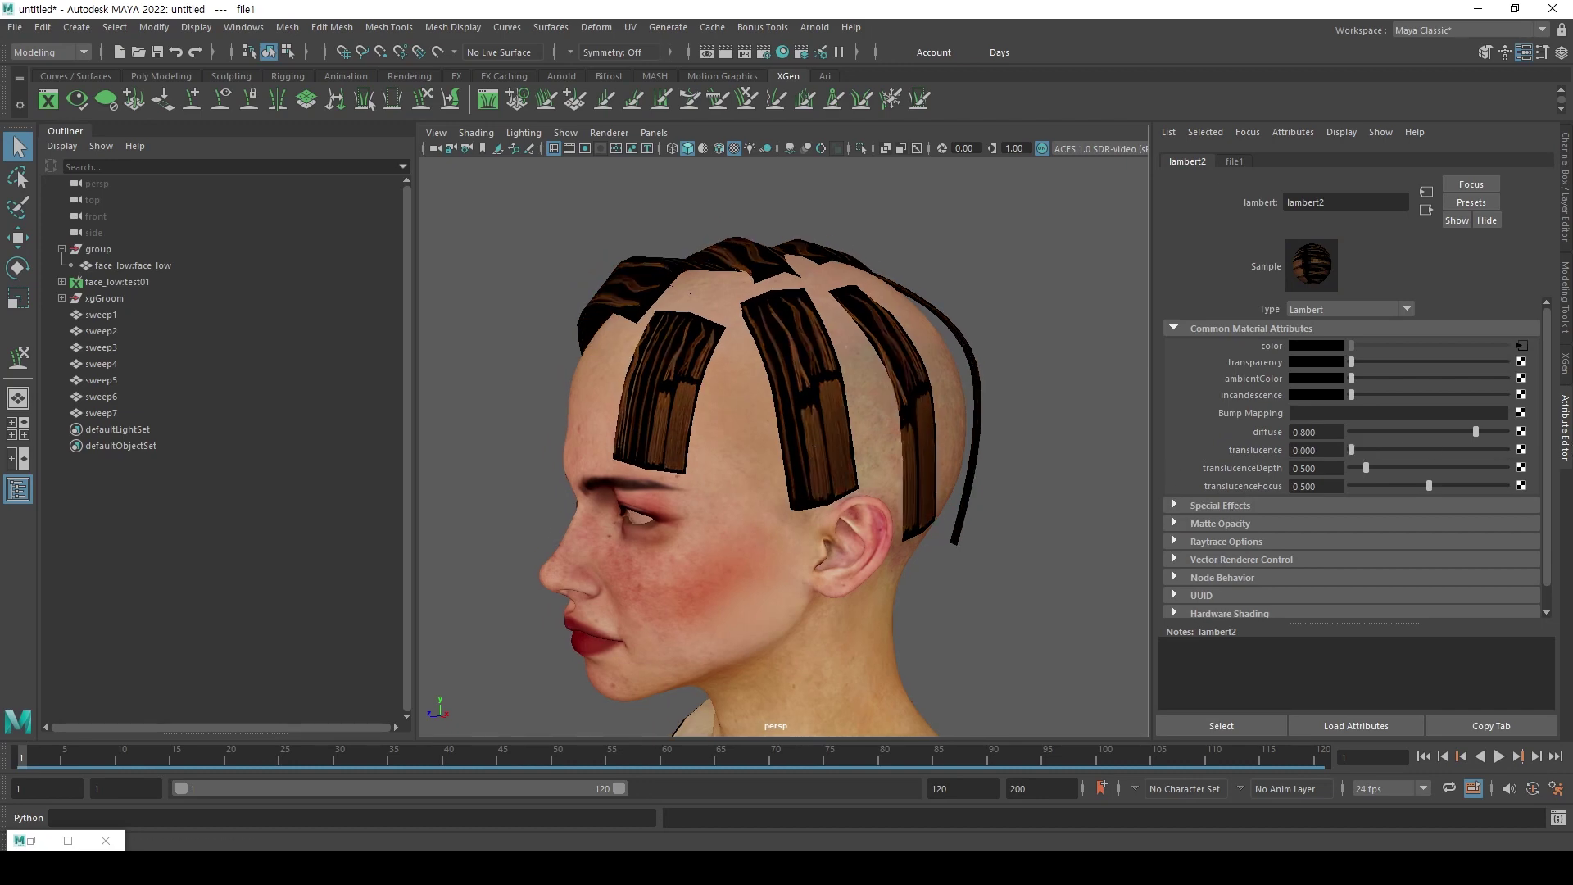
{"action": "scroll", "coordinate": [819, 492], "scroll_direction": "up", "scroll_amount": 3}
{"action": "left_click", "coordinate": [1521, 345]}
{"action": "left_click", "coordinate": [828, 328]}
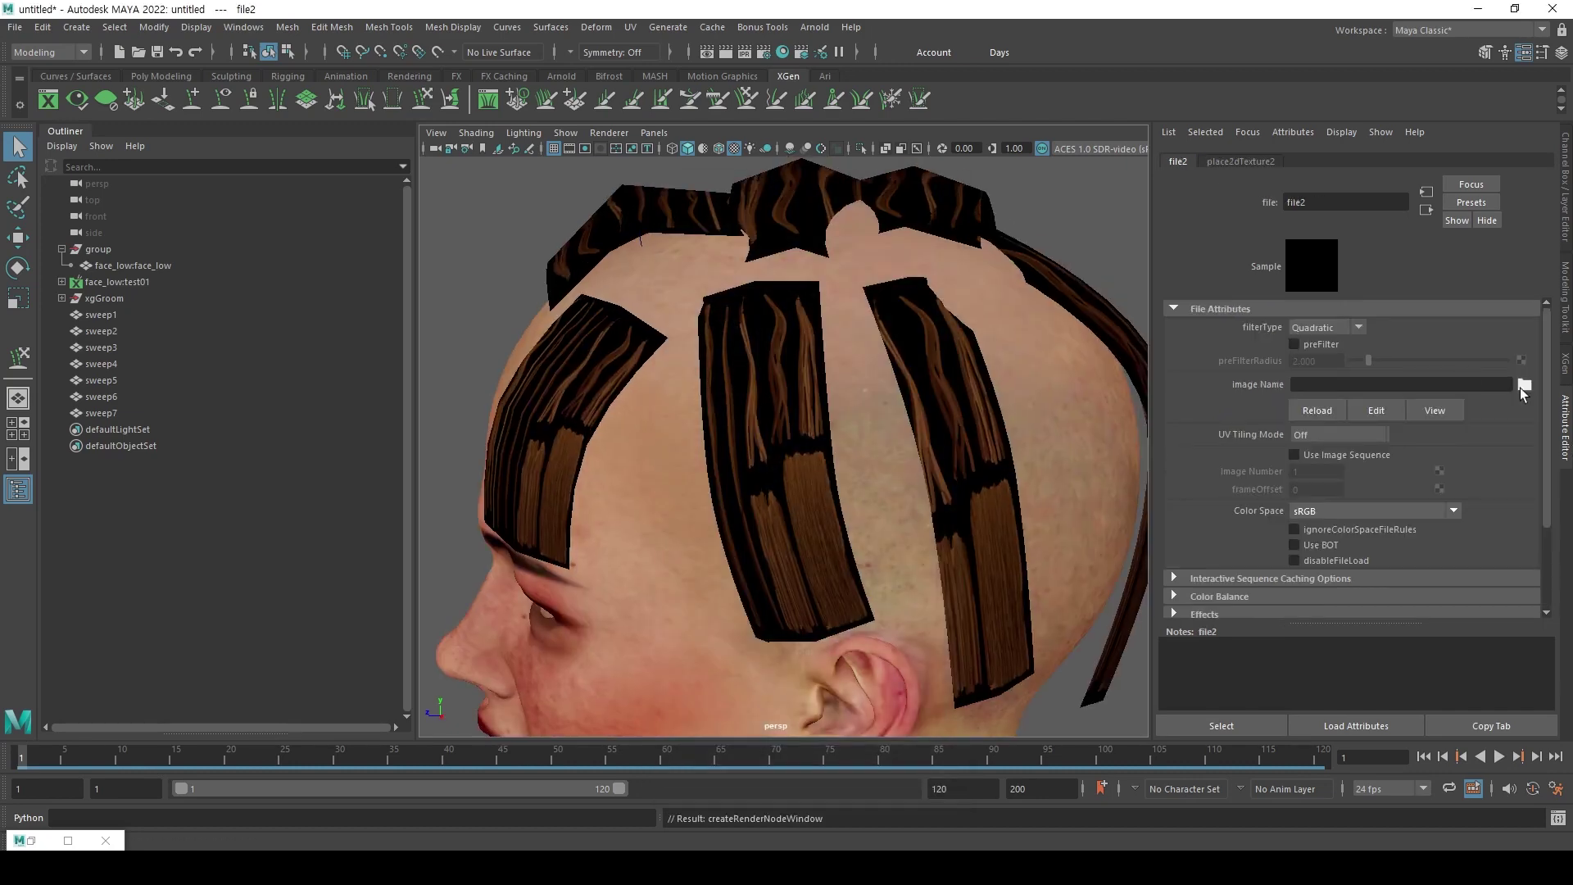
{"action": "left_click", "coordinate": [1524, 385]}
{"action": "double_click", "coordinate": [651, 288]}
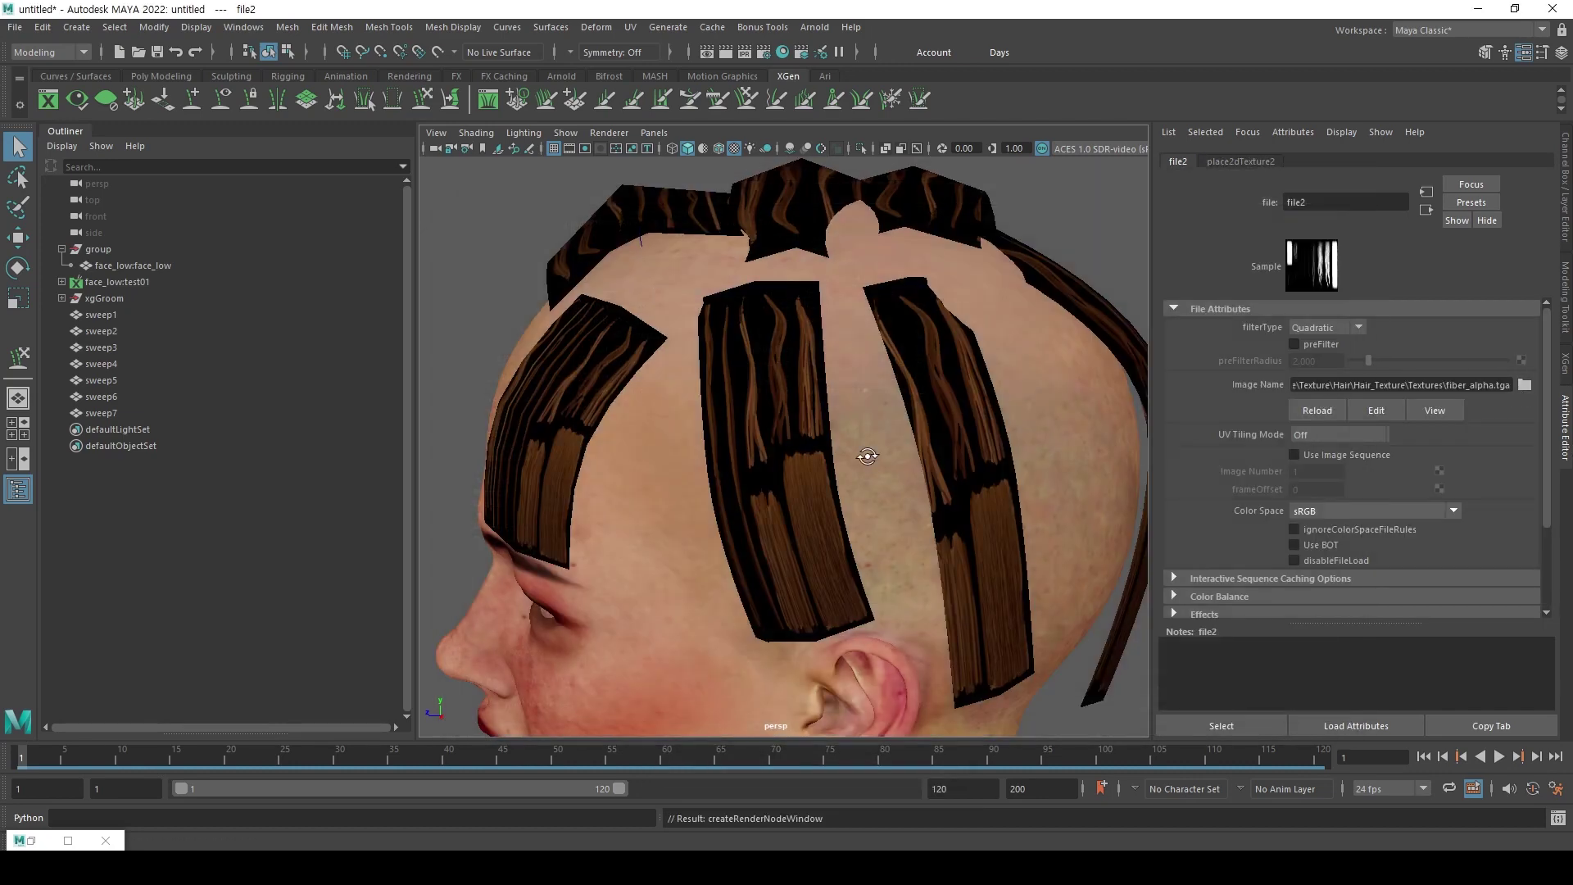
{"action": "left_click", "coordinate": [1370, 511]}
{"action": "left_click", "coordinate": [1371, 611]}
Select the hair card sweep4 and examine its lambert2 material's color and transparency attributes around the head.
{"action": "left_click_drag", "start_coordinate": [938, 344], "coordinate": [950, 337], "text": "alt"}
{"action": "left_click", "coordinate": [950, 337]}
{"action": "right_click_drag", "start_coordinate": [1008, 376], "coordinate": [1090, 324]}
{"action": "left_click", "coordinate": [1040, 353]}
{"action": "left_click", "coordinate": [975, 377]}
{"action": "left_click", "coordinate": [1417, 163]}
{"action": "mouse_move", "coordinate": [1040, 353]}
{"action": "left_mouse_down", "text": "alt"}
{"action": "mouse_move", "coordinate": [1020, 362]}
{"action": "mouse_move", "coordinate": [1025, 348]}
{"action": "mouse_move", "coordinate": [1065, 361]}
{"action": "left_mouse_up", "text": "alt"}
{"action": "left_click", "coordinate": [1366, 161]}
{"action": "left_click", "coordinate": [1423, 162]}
{"action": "left_click", "coordinate": [1025, 348]}
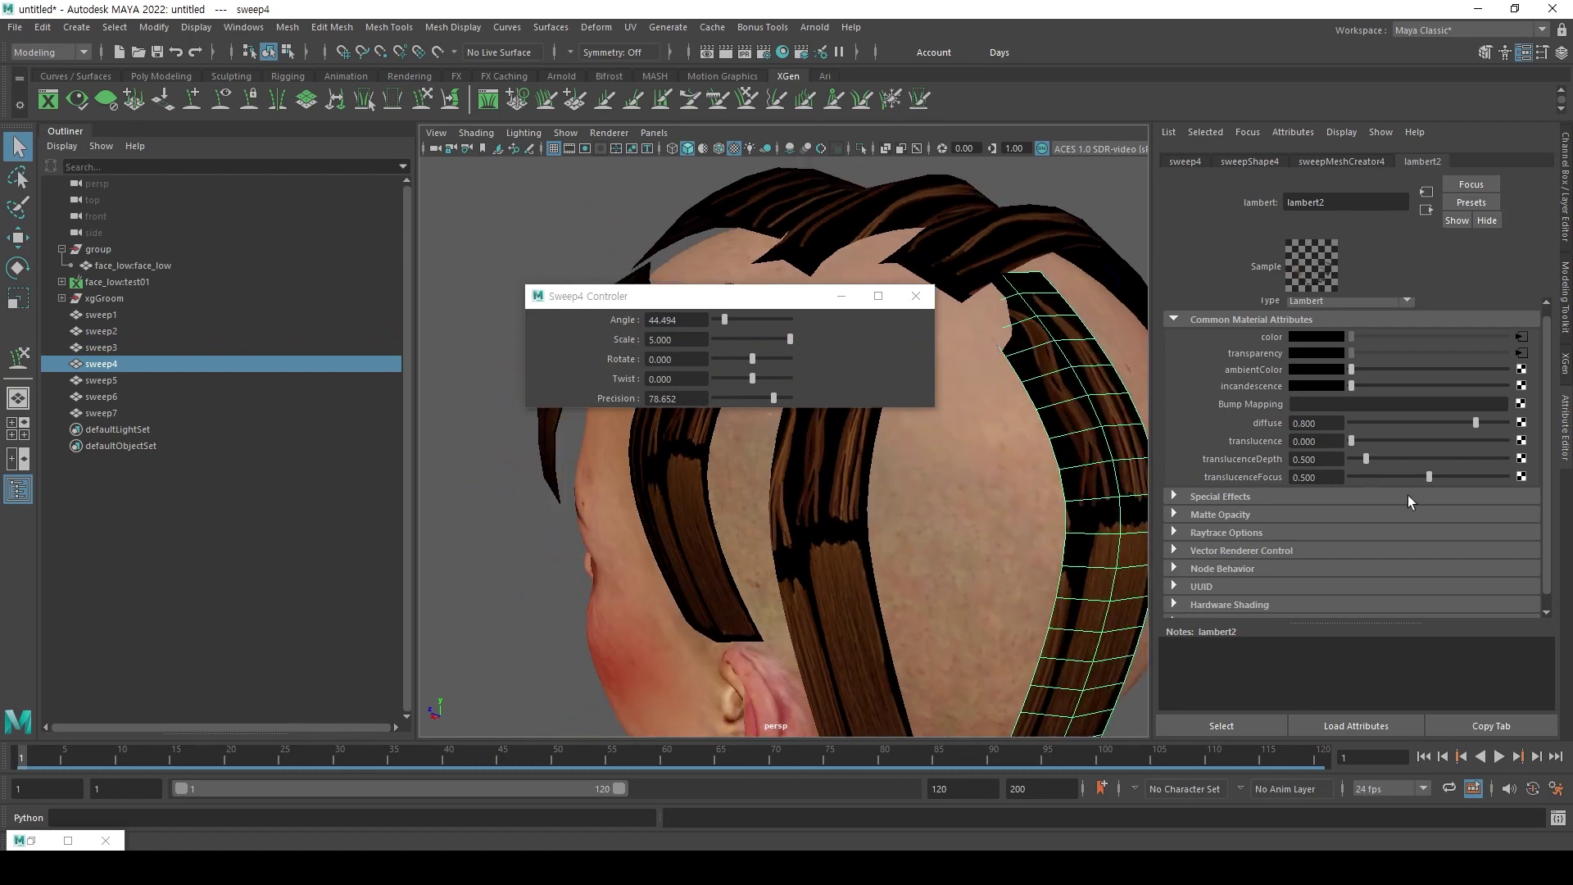
{"action": "left_click_drag", "start_coordinate": [934, 565], "coordinate": [902, 547], "text": "alt"}
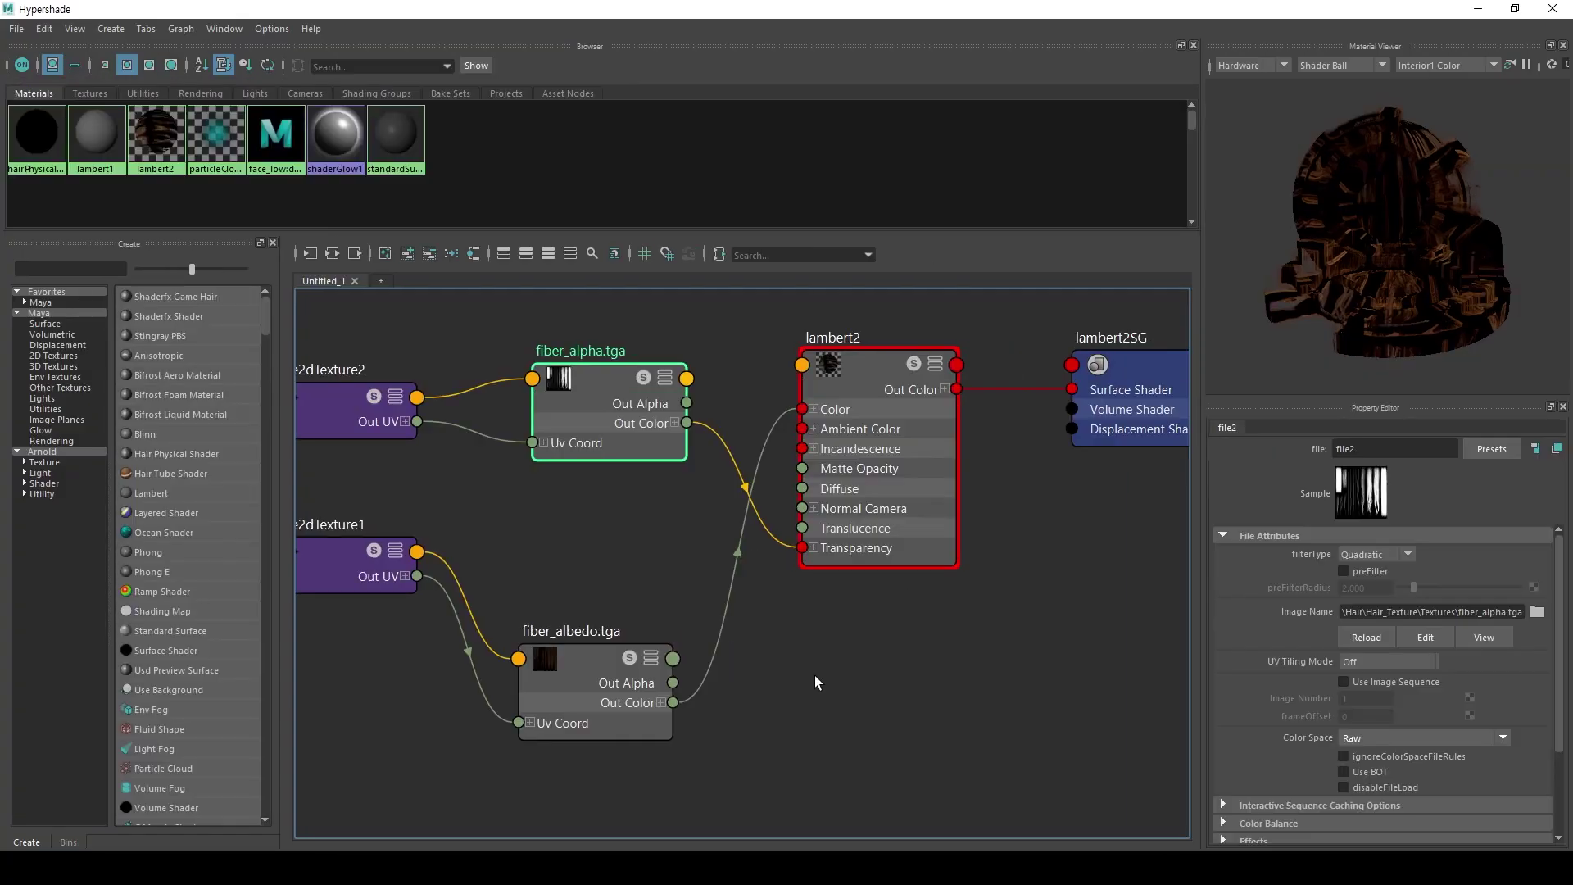
Invert the fiber_alpha.tga texture that drives lambert2's transparency in the Hypershade.
{"action": "middle_click_drag", "start_coordinate": [815, 683], "coordinate": [894, 685], "text": "alt"}
{"action": "scroll", "coordinate": [1290, 811], "scroll_direction": "down", "scroll_amount": 3}
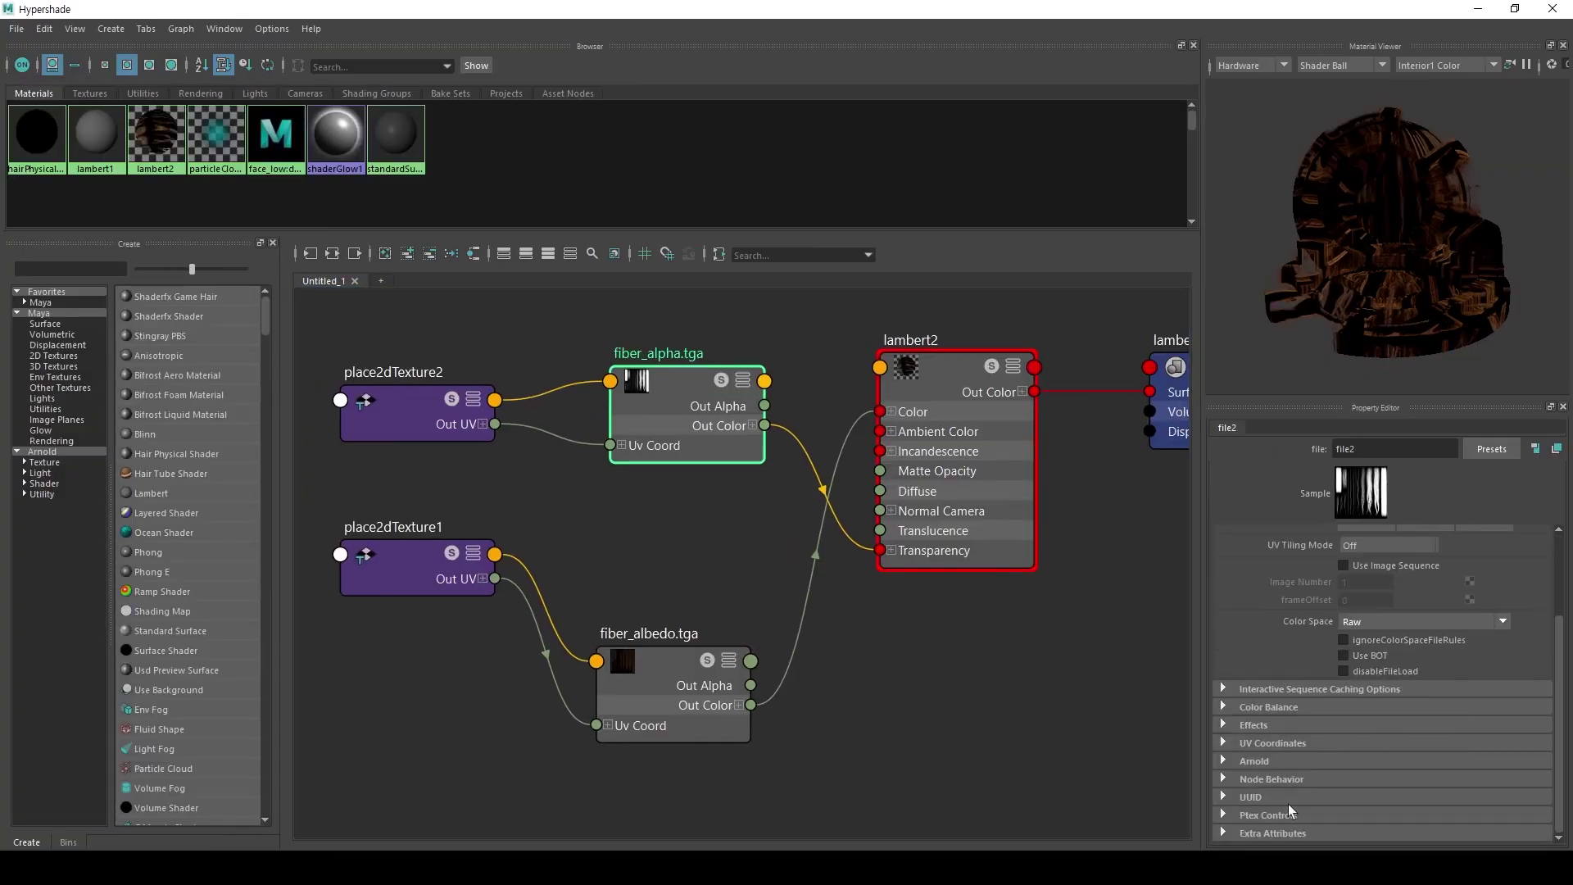
{"action": "left_click", "coordinate": [1227, 761]}
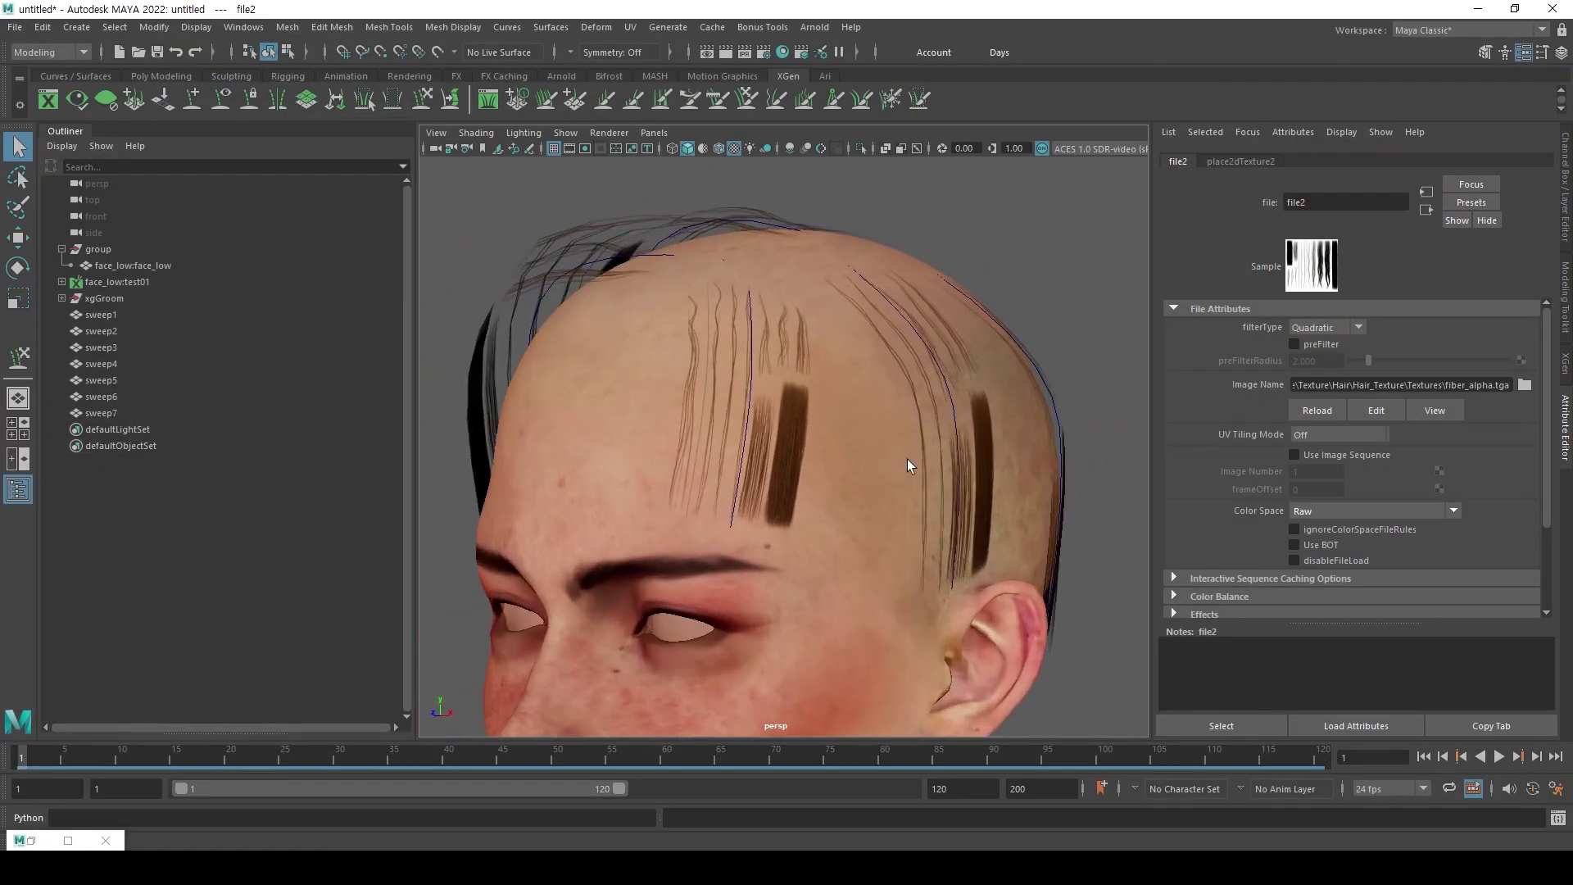
Compare the hair cards in plain shaded and textured display to check their transparency.
{"action": "mouse_move", "coordinate": [908, 466]}
{"action": "left_mouse_down", "text": "alt"}
{"action": "mouse_move", "coordinate": [895, 502]}
{"action": "mouse_move", "coordinate": [885, 451]}
{"action": "mouse_move", "coordinate": [902, 459]}
{"action": "left_mouse_up", "text": "alt"}
{"action": "key", "text": "5"}
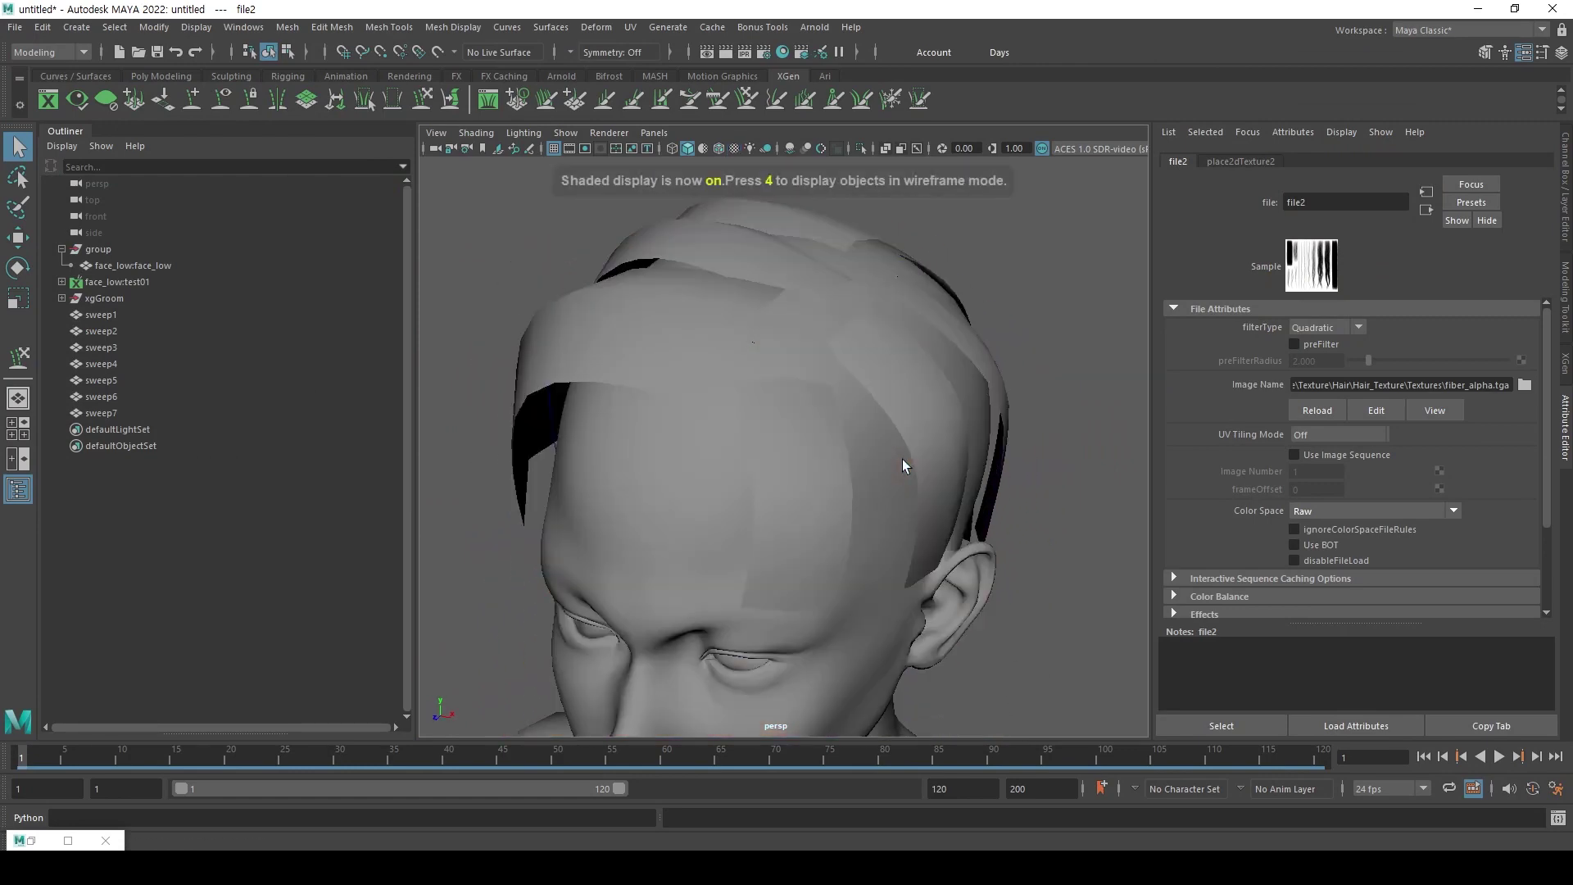
{"action": "key", "text": "6"}
{"action": "key", "text": "5"}
{"action": "key", "text": "6"}
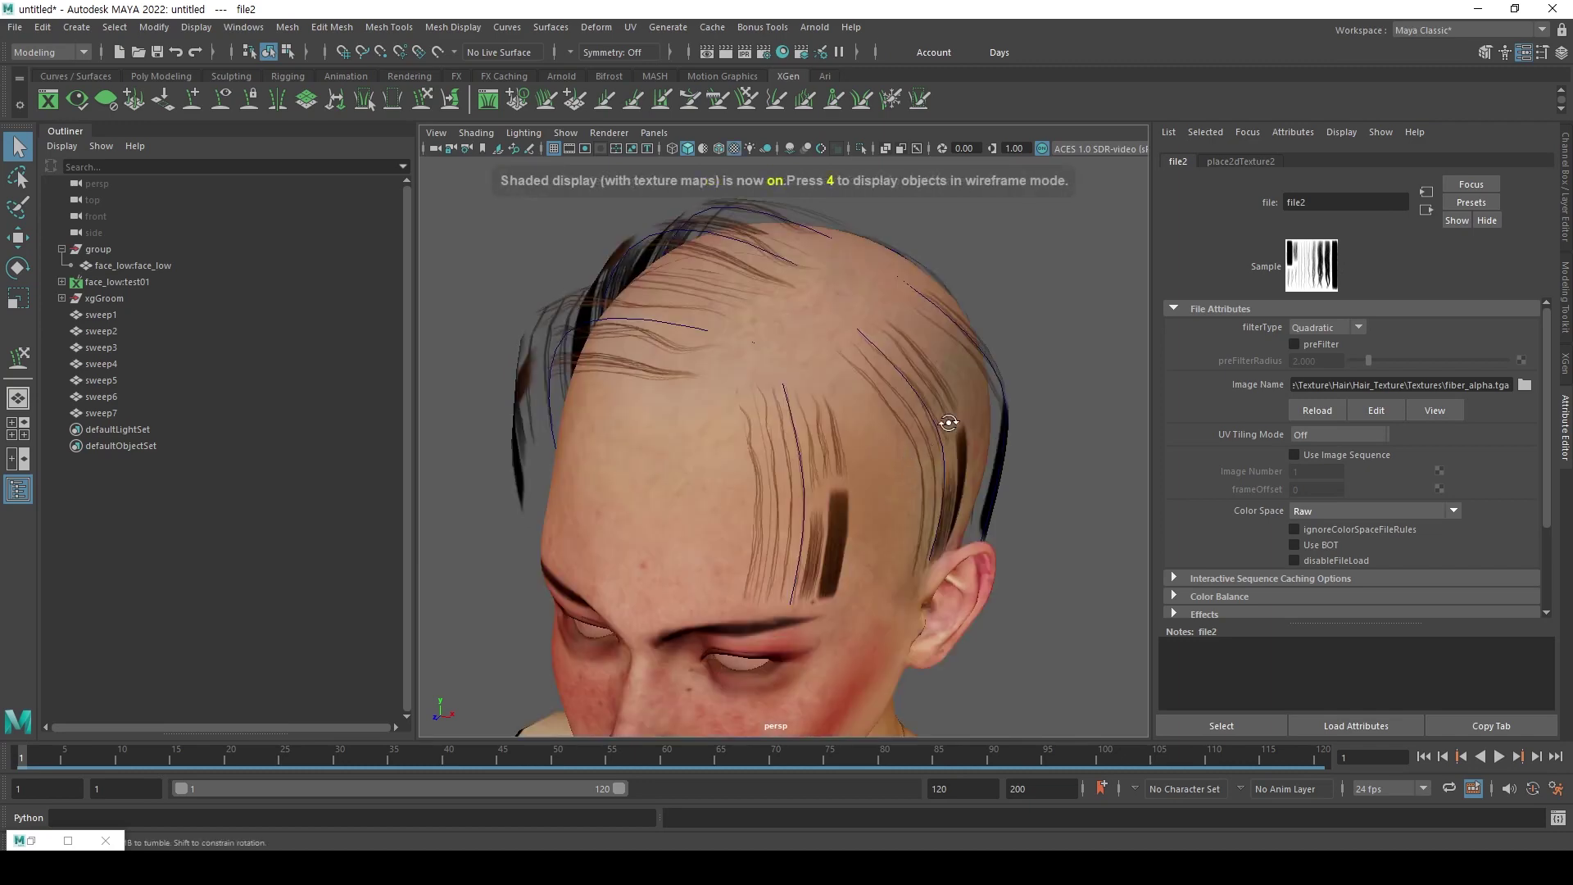
{"action": "left_click_drag", "start_coordinate": [948, 422], "coordinate": [941, 422], "text": "alt"}
Select the hair cards sweep1 through sweep7 and open their UVs in the UV Editor with UV shell selection active.
{"action": "left_click_drag", "start_coordinate": [1077, 531], "coordinate": [780, 362]}
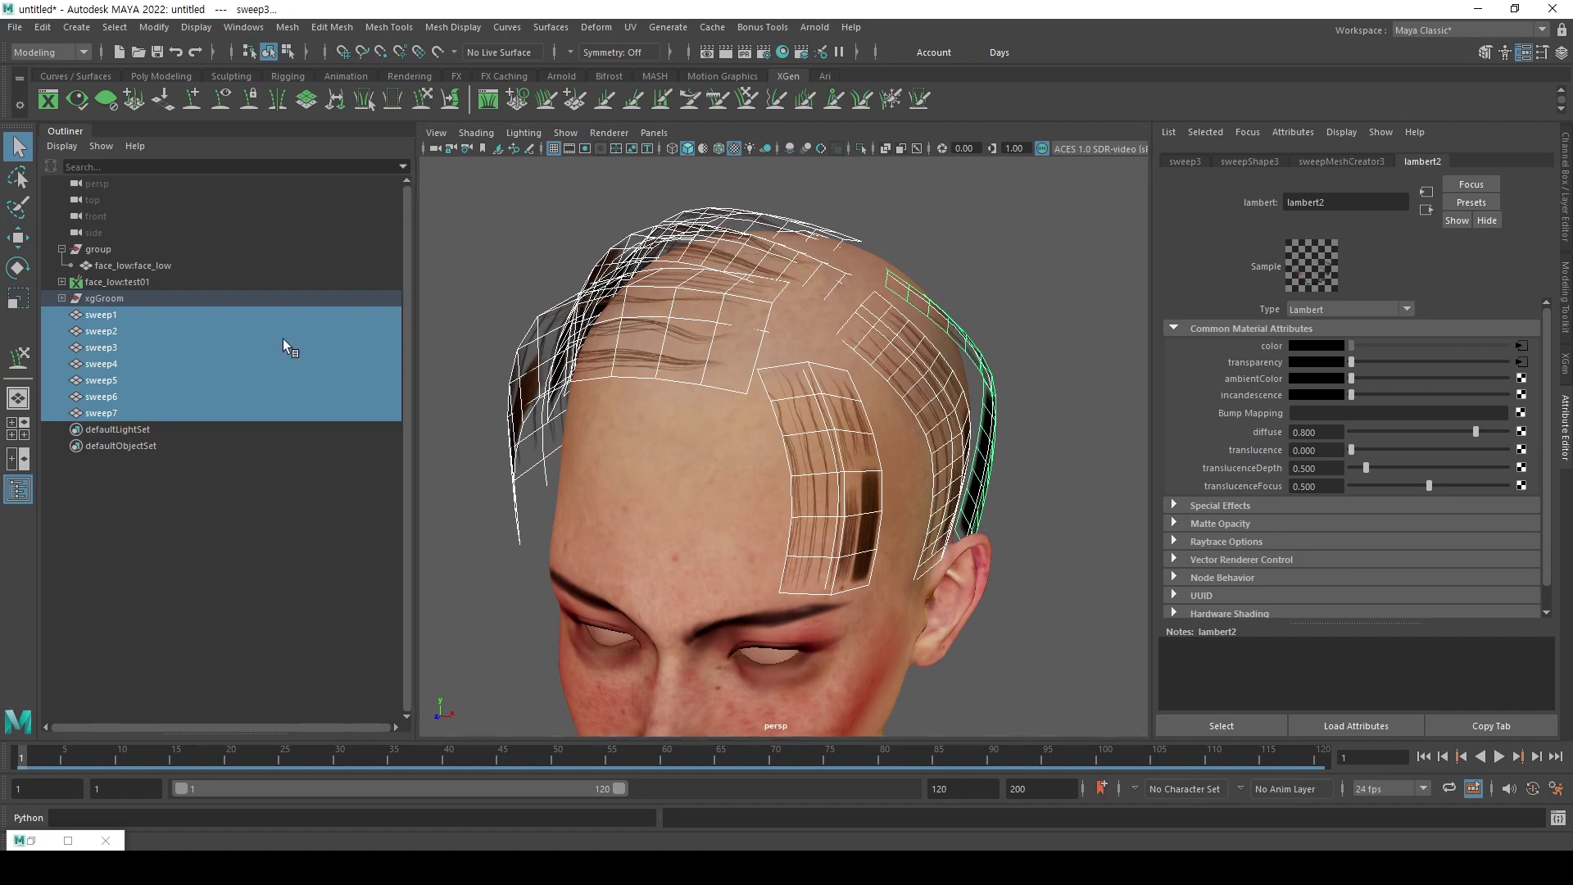
{"action": "left_click", "coordinate": [297, 318]}
{"action": "left_click", "coordinate": [272, 414], "text": "shift"}
{"action": "middle_click_drag", "start_coordinate": [861, 515], "coordinate": [823, 576], "text": "alt"}
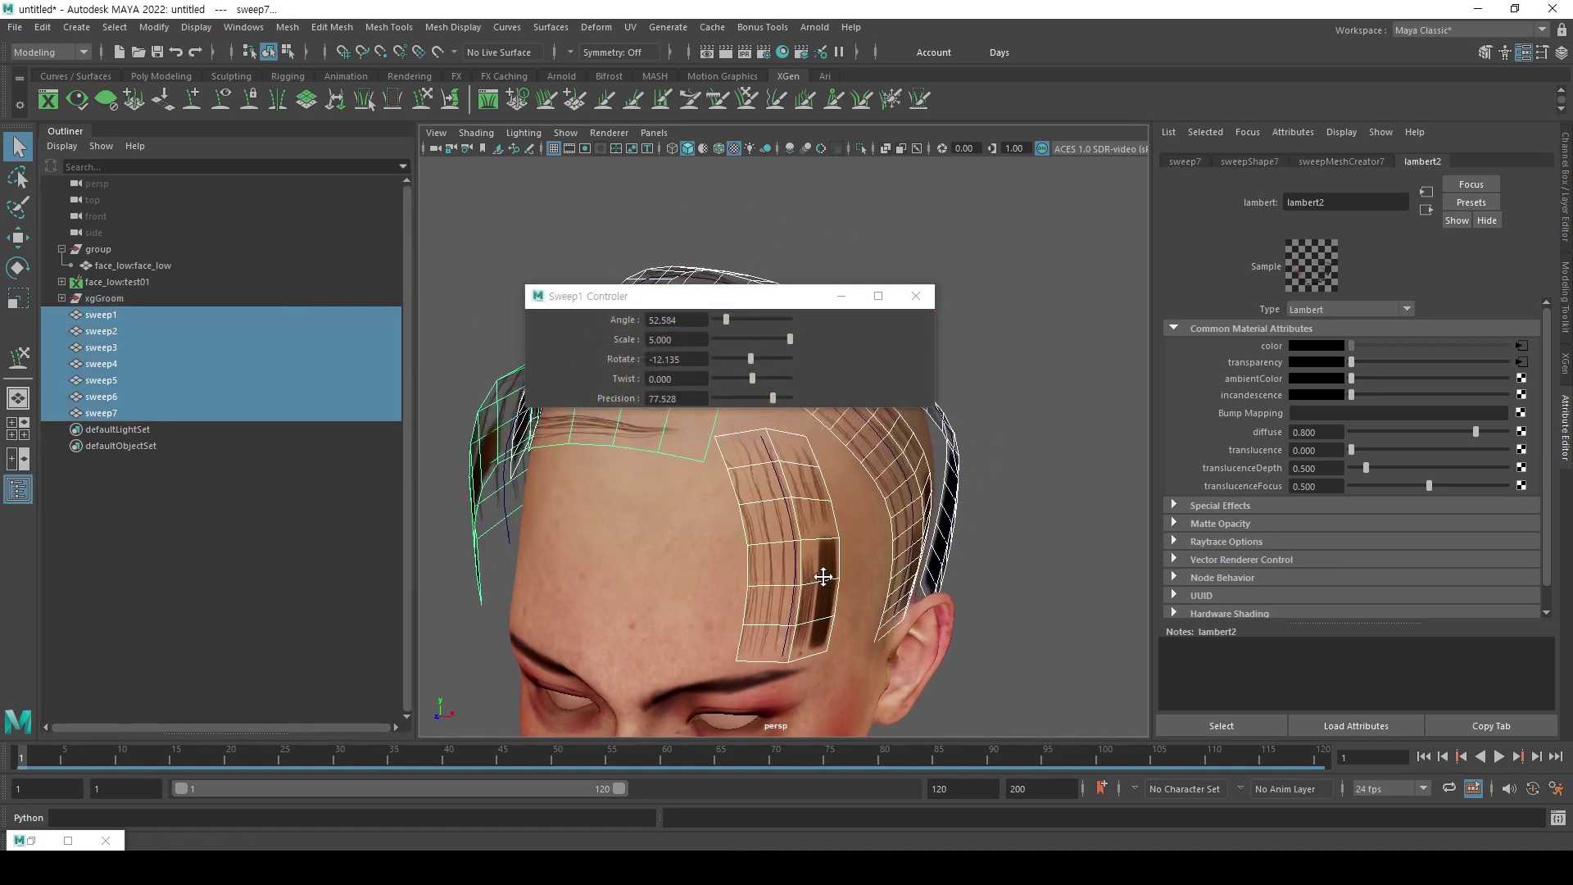
{"action": "key", "text": "ctrl+u"}
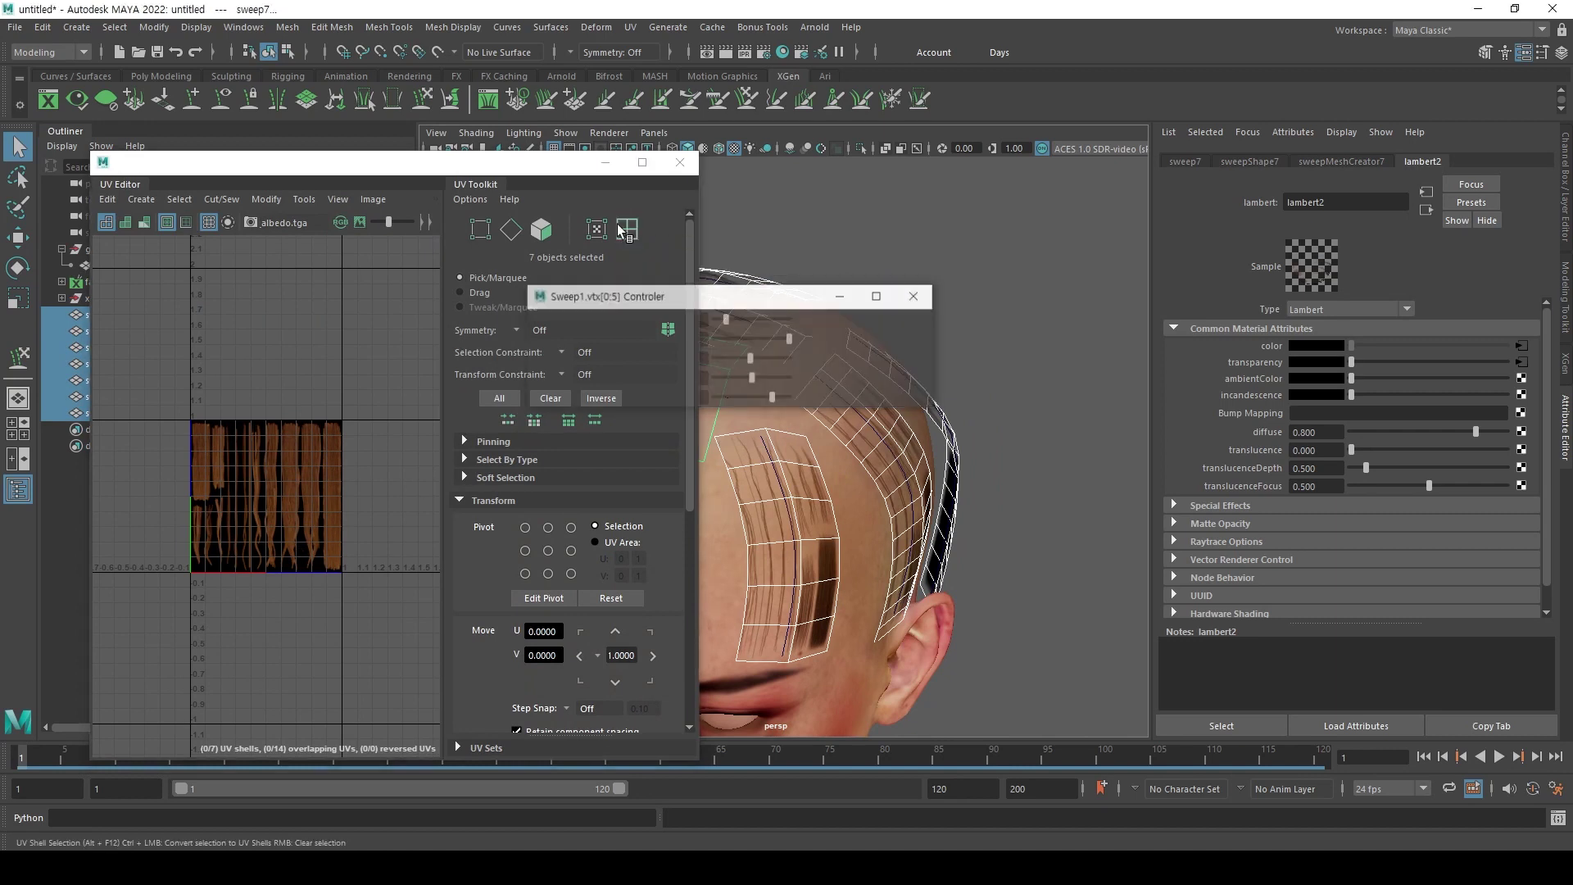
{"action": "left_click", "coordinate": [623, 230]}
{"action": "middle_click_drag", "start_coordinate": [383, 441], "coordinate": [397, 436], "text": "alt"}
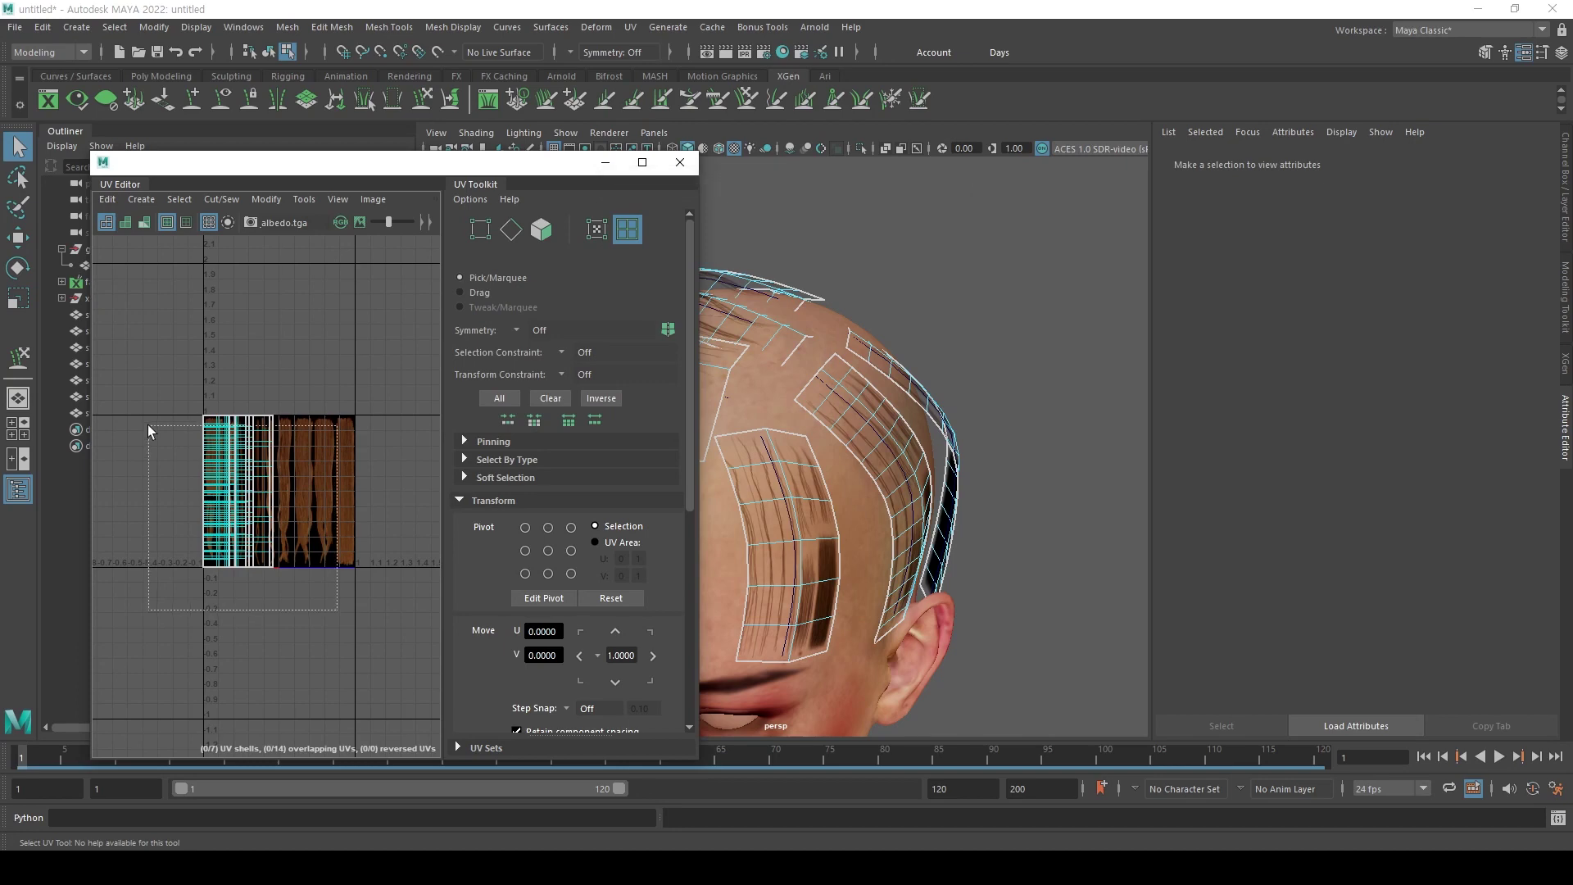
Select all seven UV shells over the fiber texture and rotate them clockwise by 180 degrees.
{"action": "left_click_drag", "start_coordinate": [148, 424], "coordinate": [149, 426]}
{"action": "scroll", "coordinate": [321, 429], "scroll_direction": "up", "scroll_amount": 3}
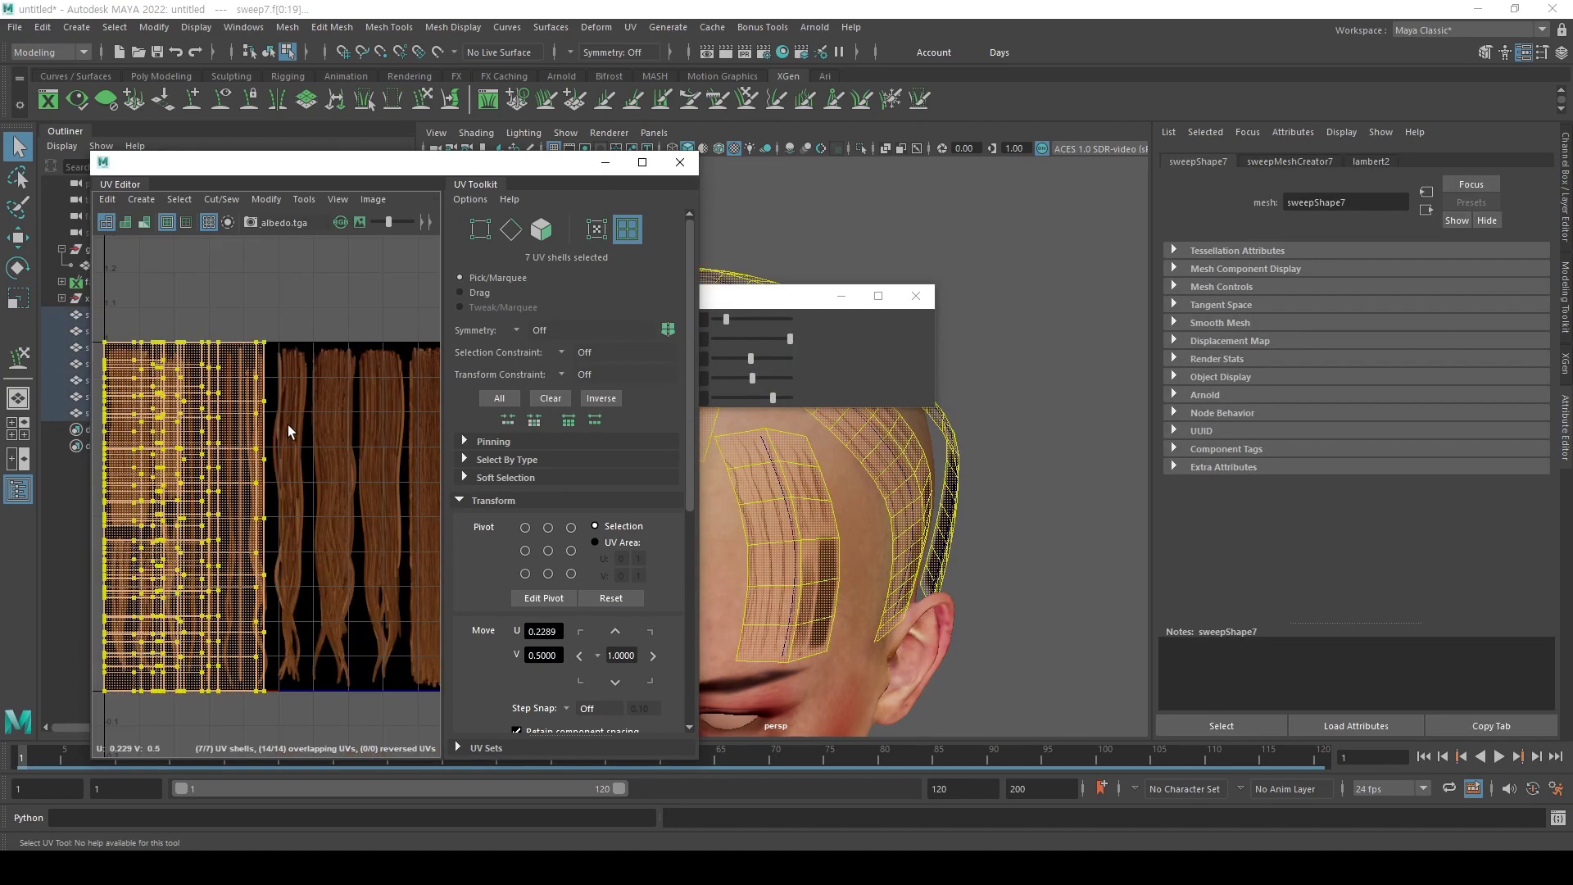
{"action": "scroll", "coordinate": [312, 450], "scroll_direction": "down", "scroll_amount": 2}
{"action": "key", "text": "w"}
{"action": "left_click", "coordinate": [342, 541]}
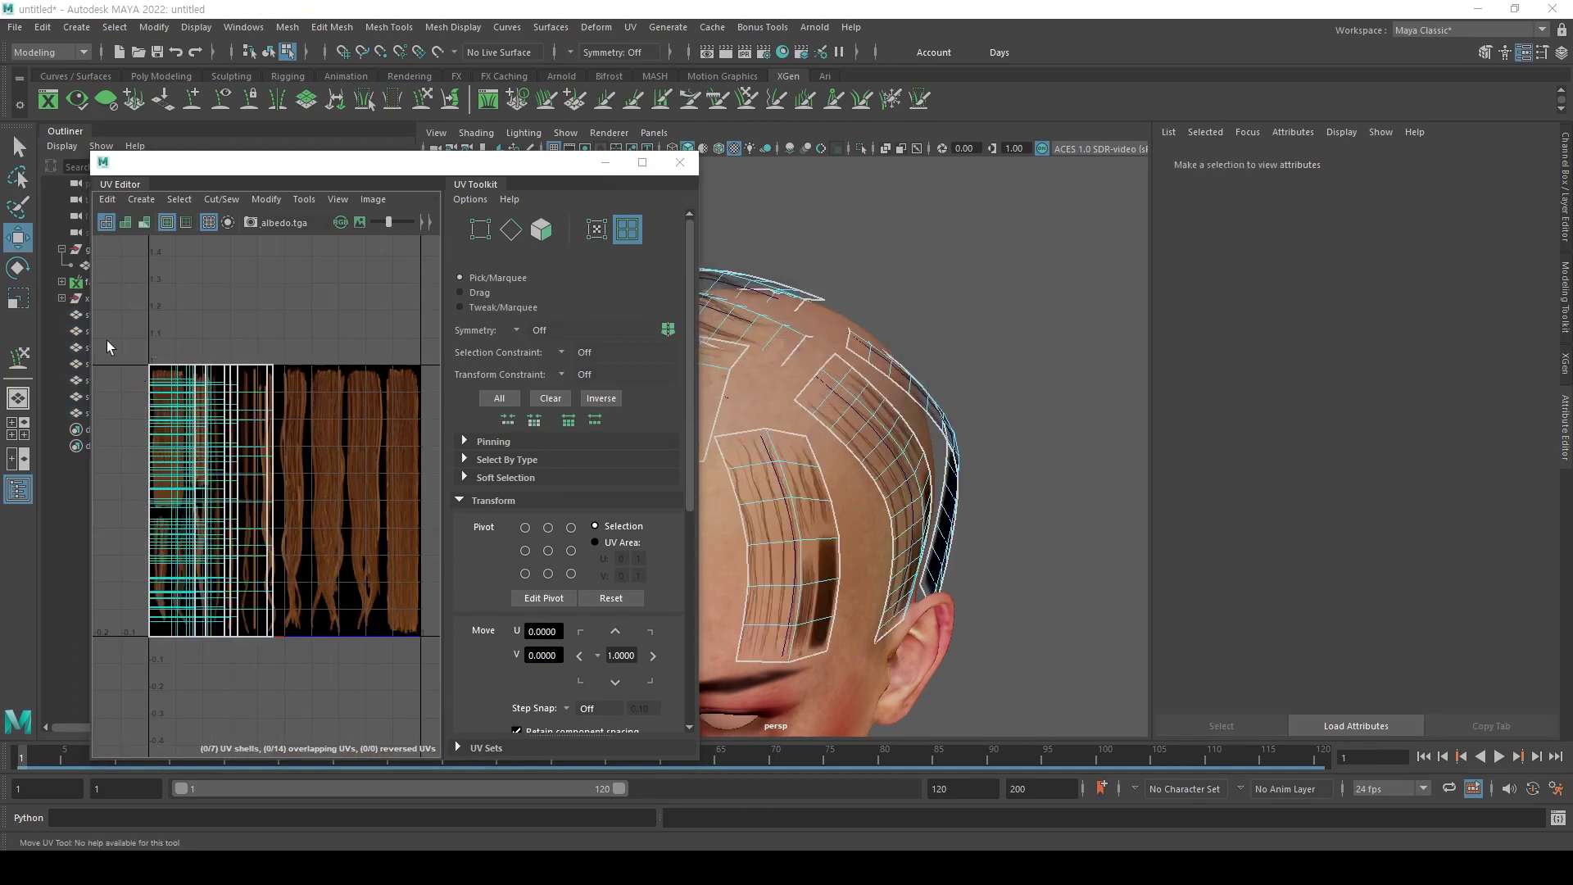
{"action": "left_click_drag", "start_coordinate": [109, 347], "coordinate": [282, 647]}
{"action": "scroll", "coordinate": [571, 613], "scroll_direction": "down", "scroll_amount": 3}
{"action": "left_click", "coordinate": [615, 660]}
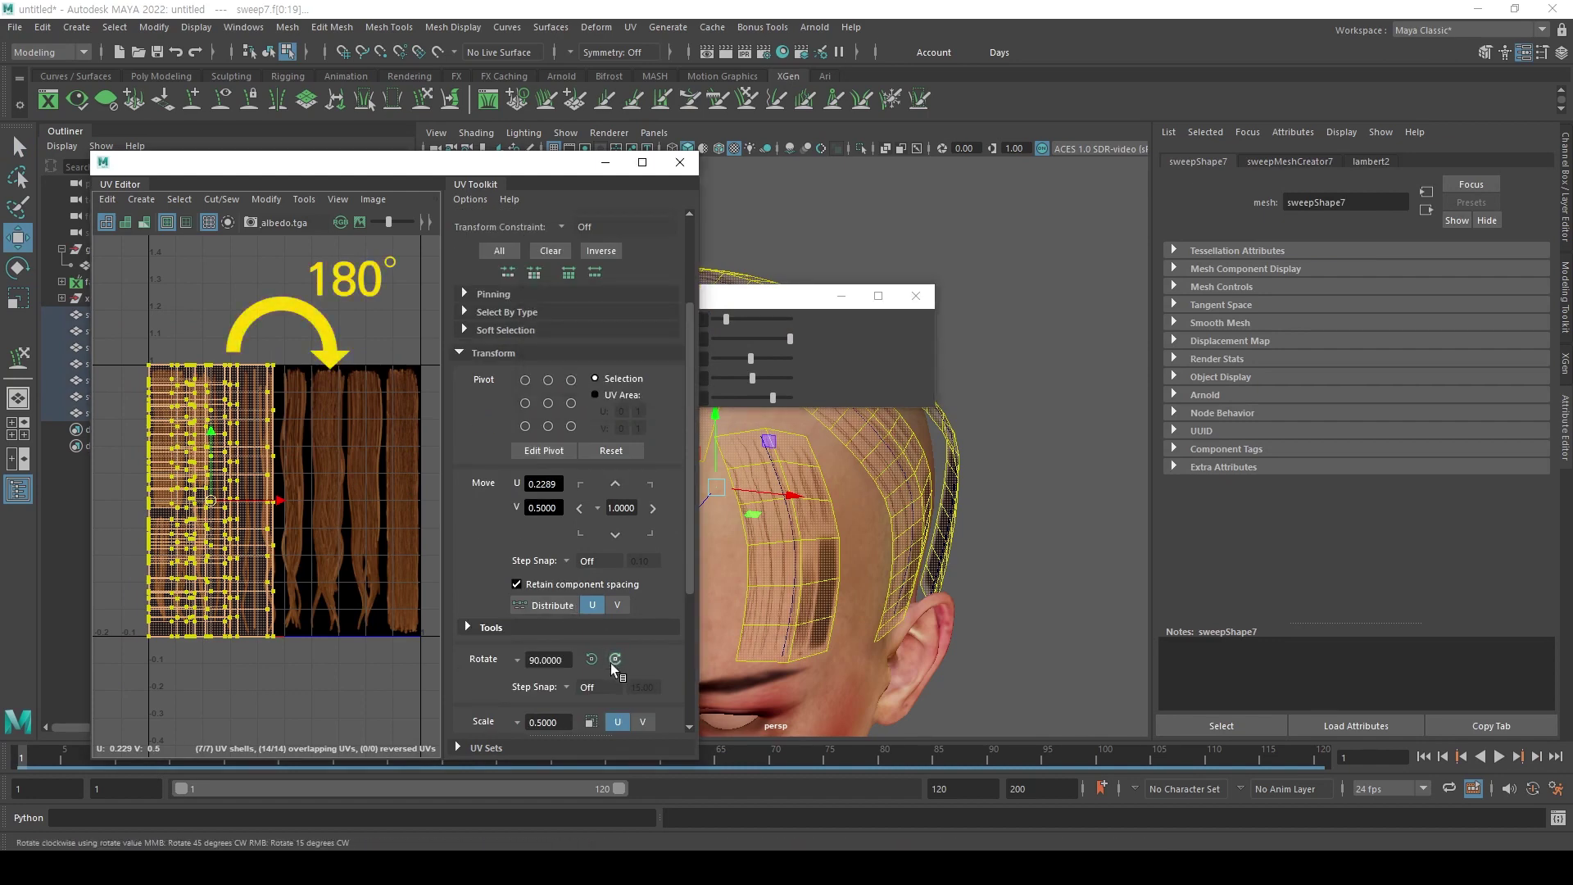
{"action": "left_click", "coordinate": [613, 661]}
{"action": "left_click", "coordinate": [613, 661]}
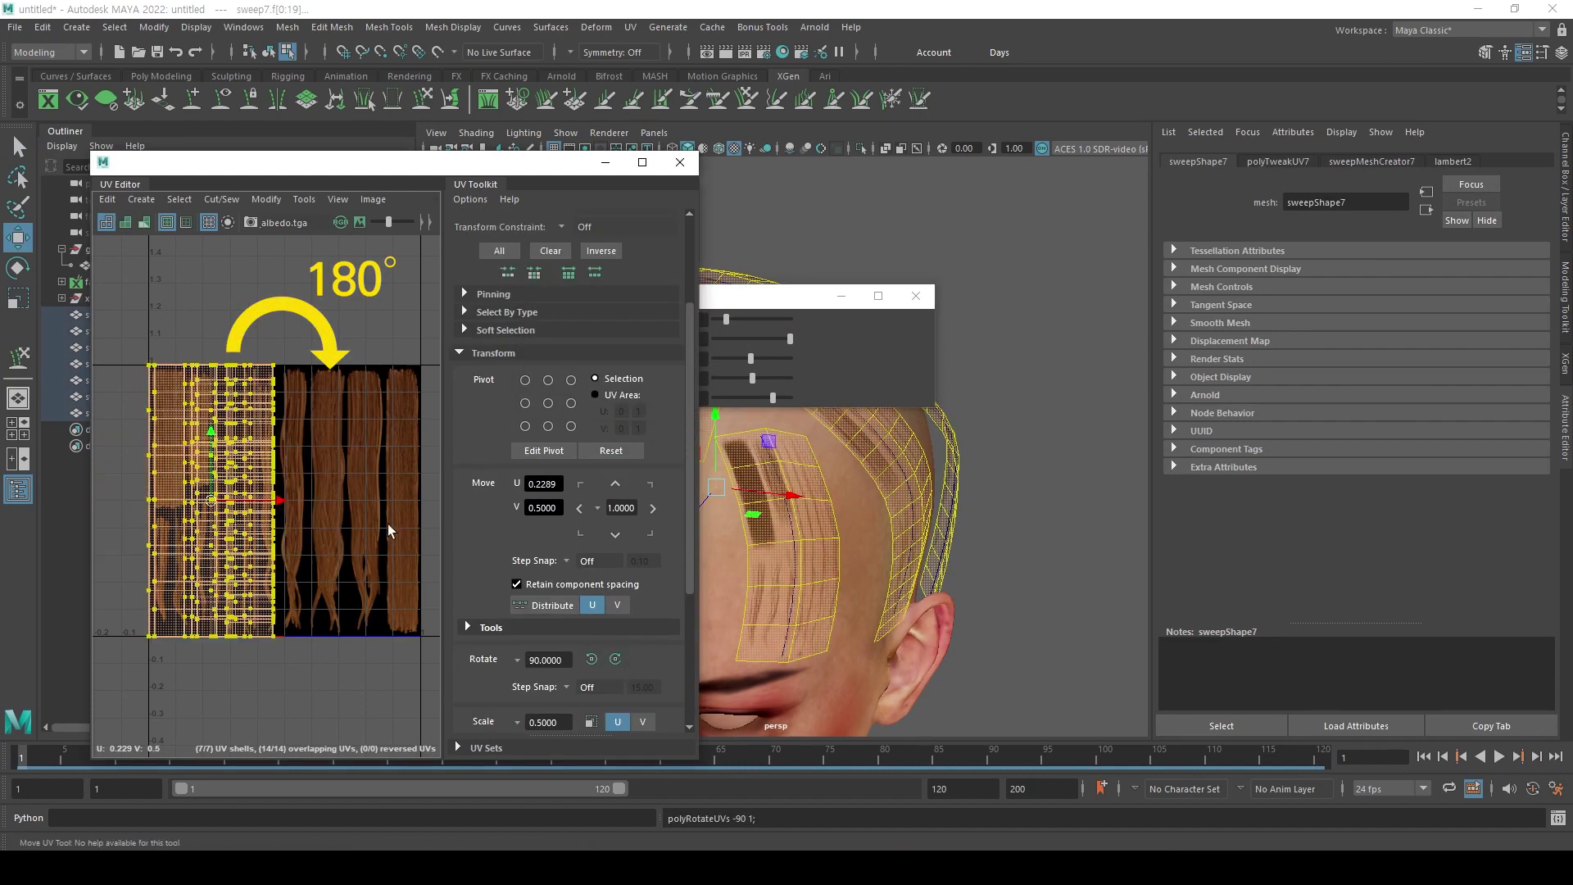
Move the sweep4 hair card's UV shell along U onto a separate strand of the fiber texture.
{"action": "left_click", "coordinate": [311, 517]}
{"action": "left_click", "coordinate": [250, 426]}
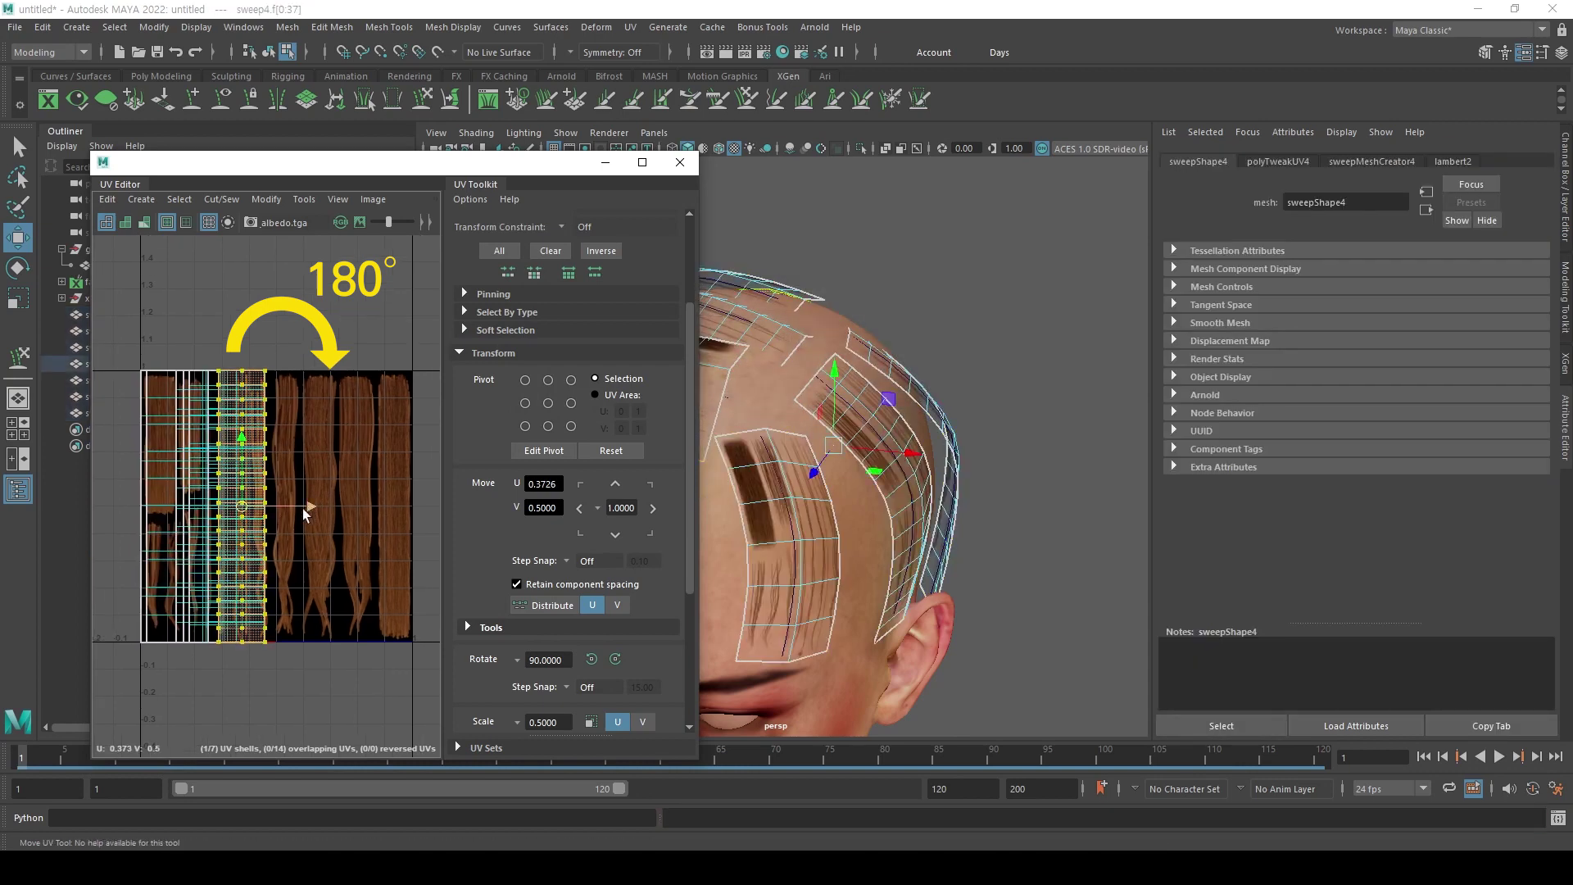
{"action": "left_click_drag", "start_coordinate": [297, 516], "coordinate": [405, 520]}
{"action": "left_click_drag", "start_coordinate": [943, 533], "coordinate": [984, 562], "text": "alt"}
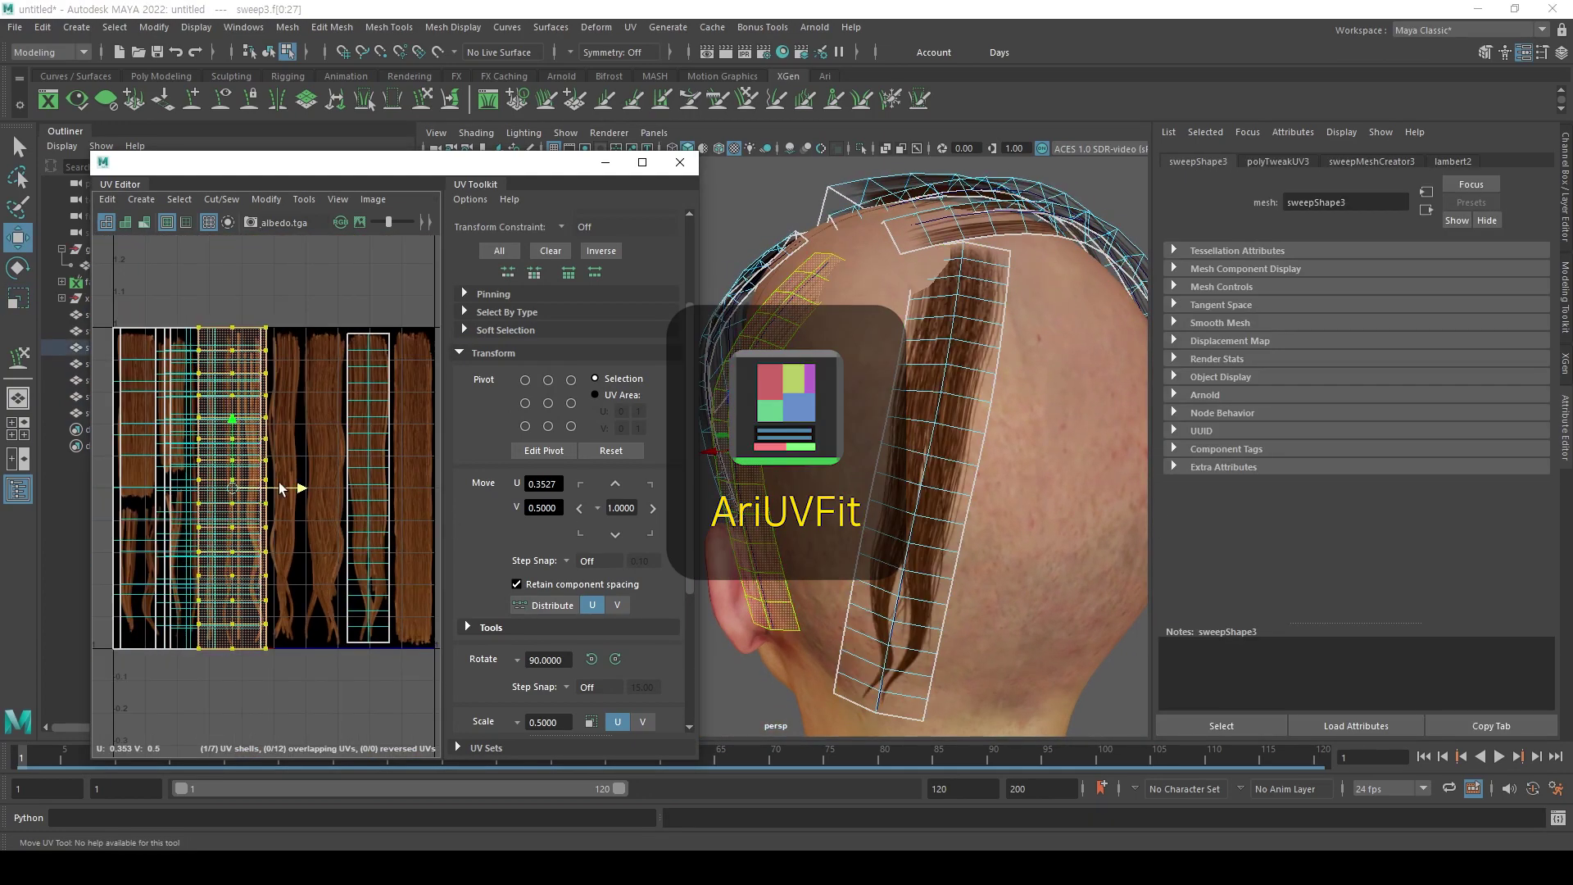
Move the sweep3 UV shell onto a wavy hair strand and scale the sweep6 shell to fit its strand.
{"action": "left_click_drag", "start_coordinate": [278, 488], "coordinate": [357, 491]}
{"action": "key", "text": "r"}
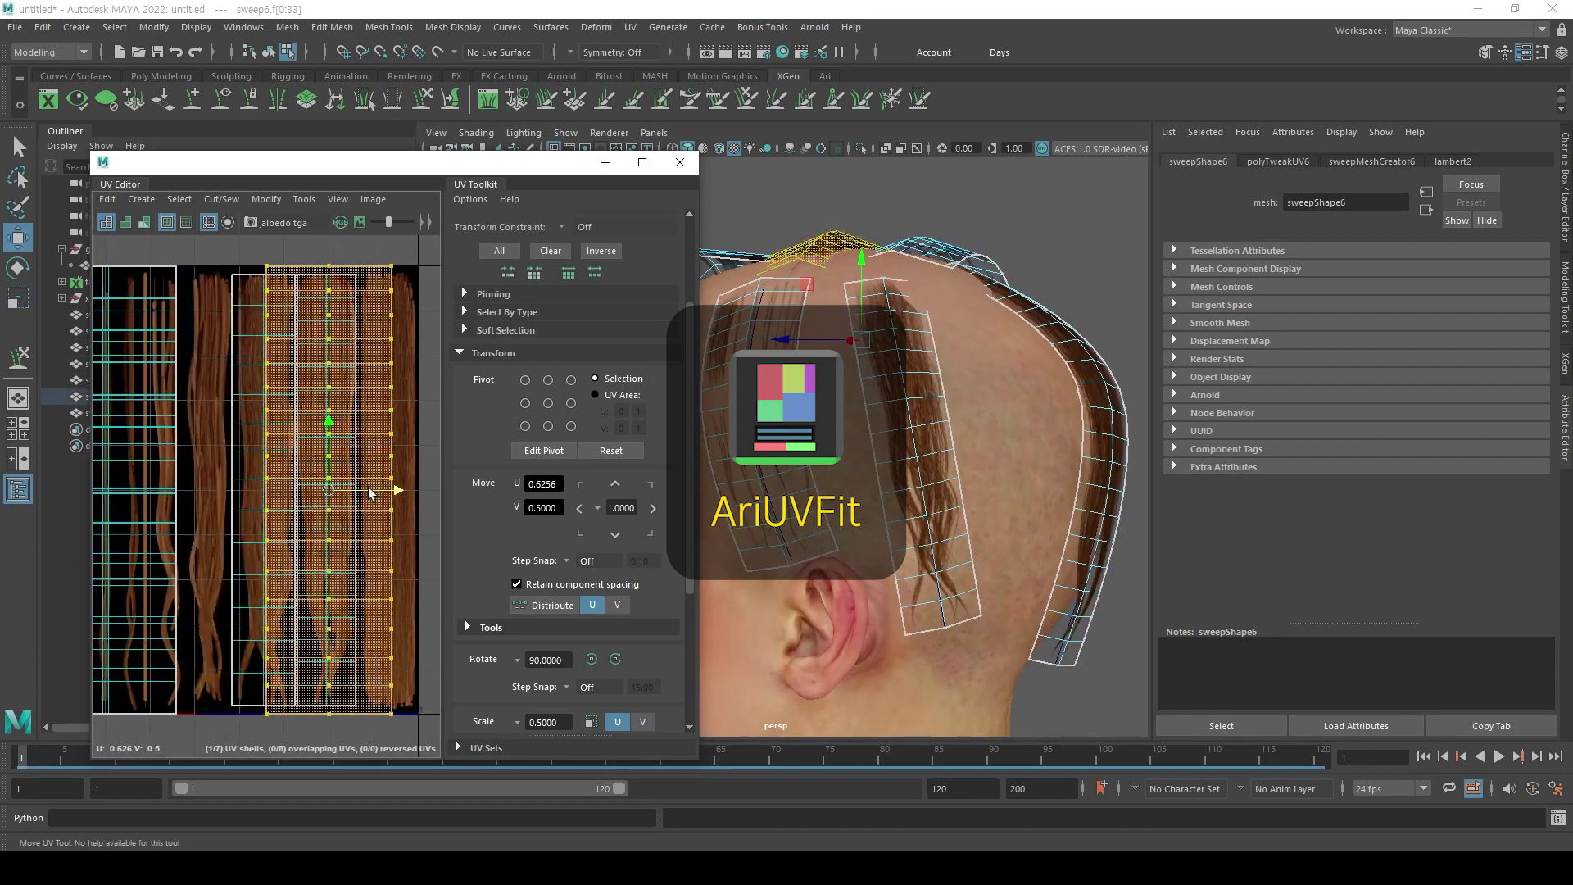
{"action": "key", "text": "r"}
{"action": "left_click_drag", "start_coordinate": [368, 491], "coordinate": [365, 503]}
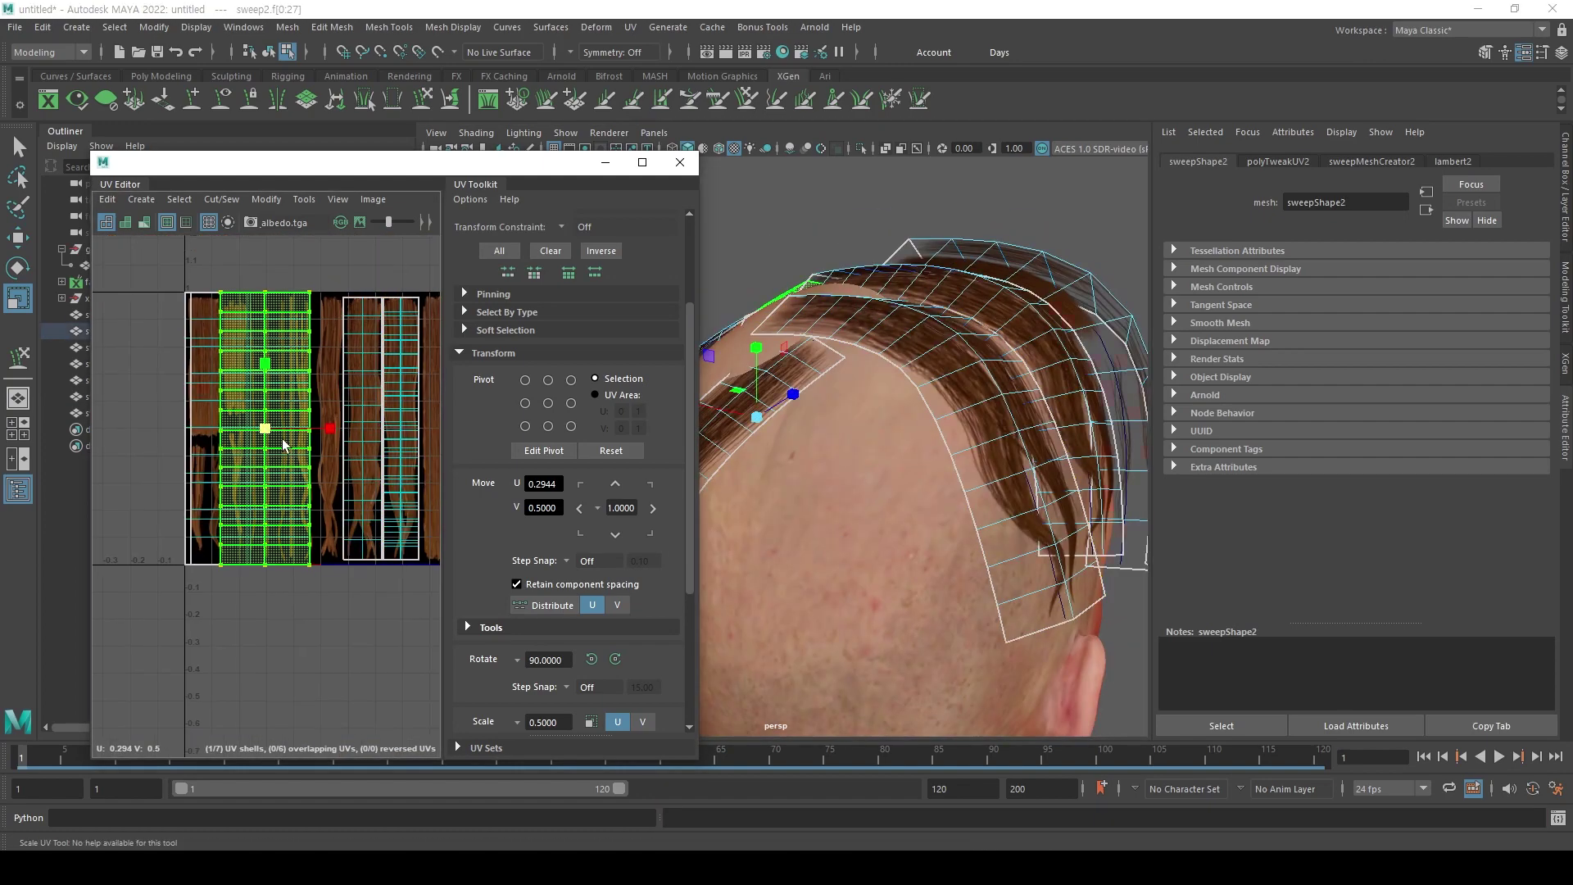
Shift the sweep2 UV shell towards negative U, undo the last change and check the textured cards on the head.
{"action": "key", "text": "w"}
{"action": "left_click_drag", "start_coordinate": [271, 430], "coordinate": [193, 430]}
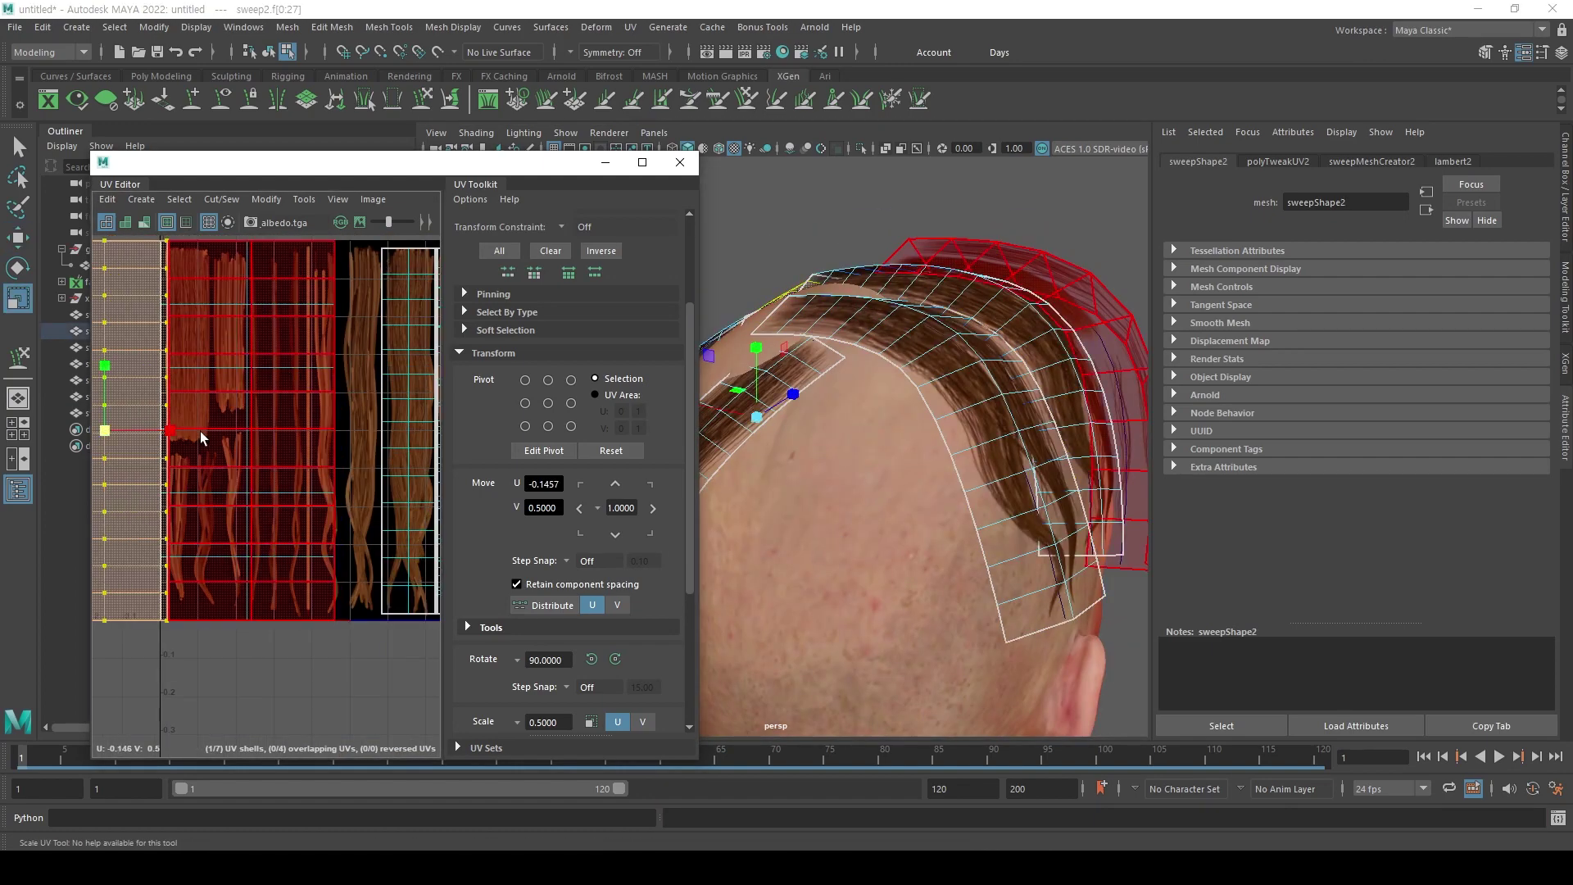
{"action": "key", "text": "r"}
{"action": "key", "text": "ctrl+z"}
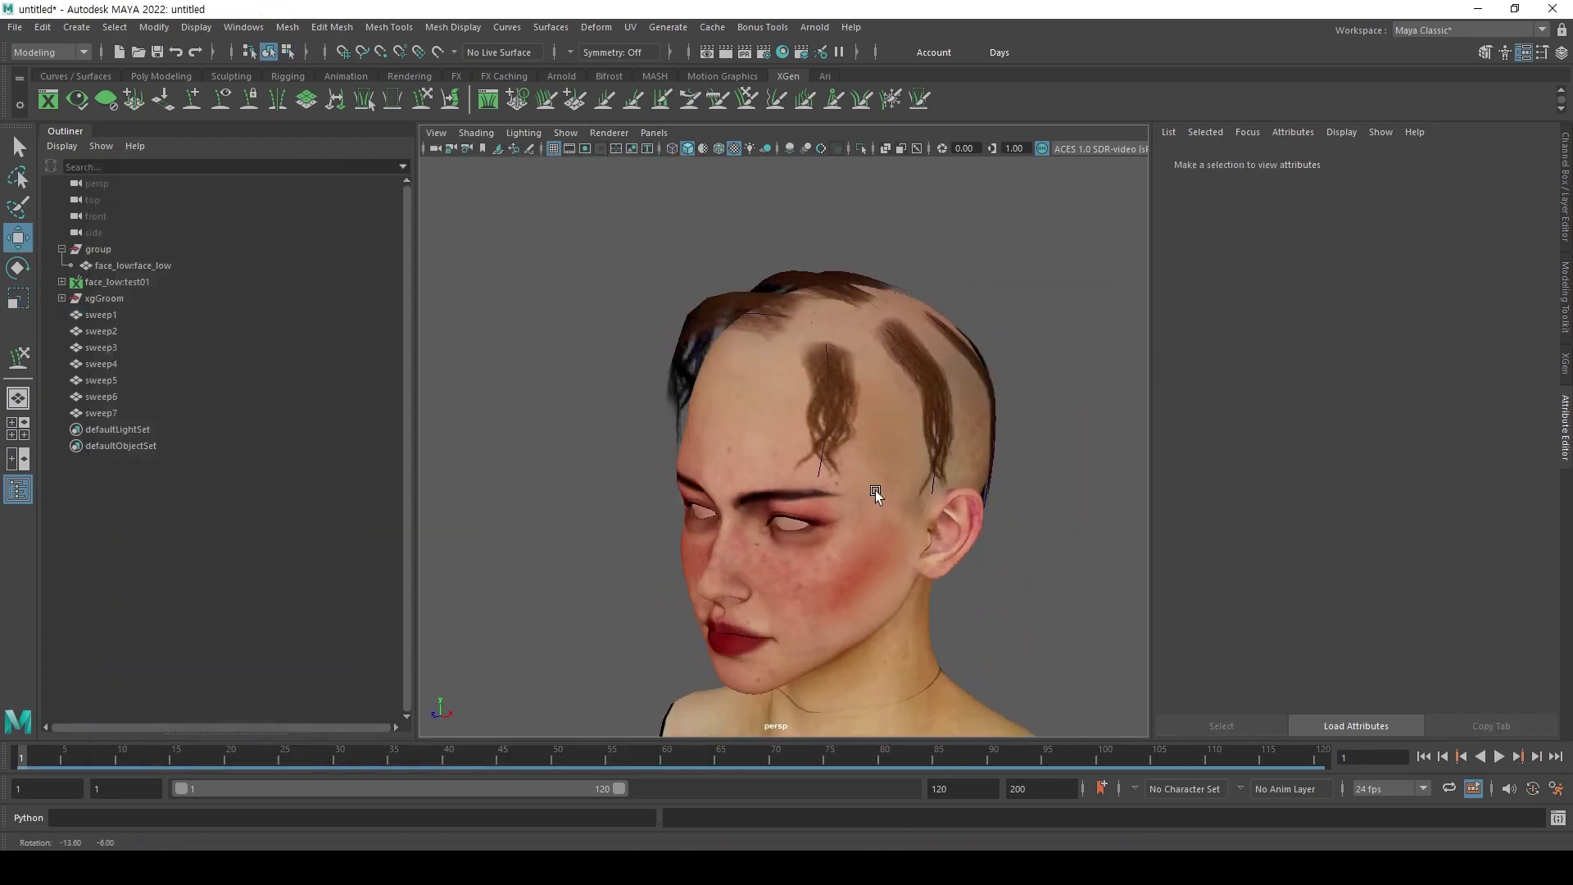
{"action": "left_click_drag", "start_coordinate": [875, 490], "coordinate": [1144, 446], "text": "alt"}
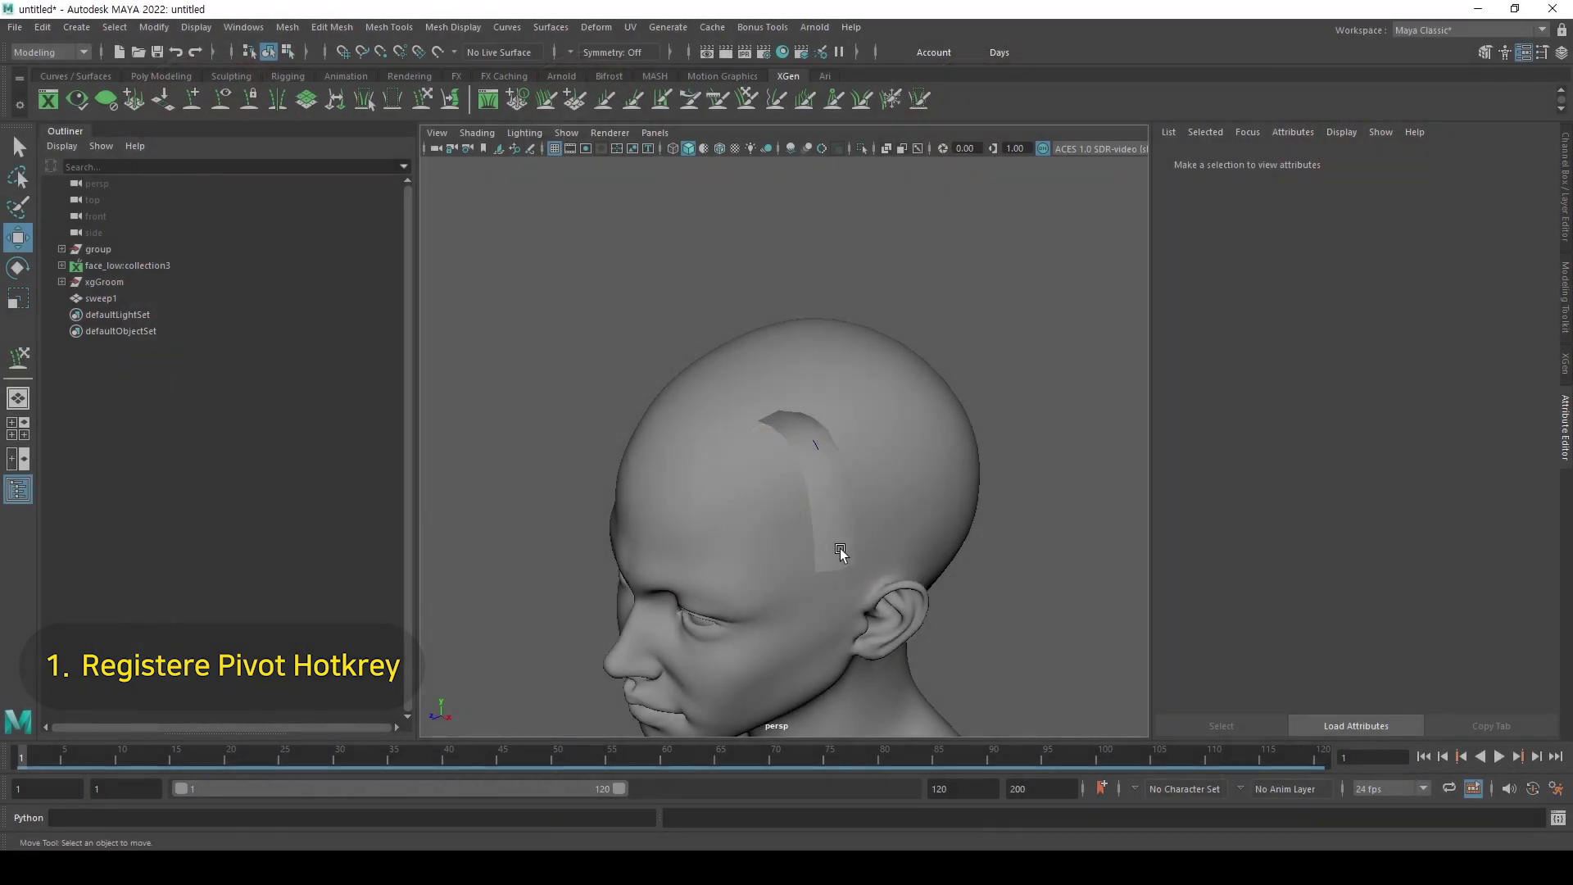
Select the sweep1 hair card, examine where its pivot lies relative to the card and close its controller.
{"action": "left_click", "coordinate": [840, 548]}
{"action": "left_click_drag", "start_coordinate": [890, 603], "coordinate": [937, 624], "text": "alt"}
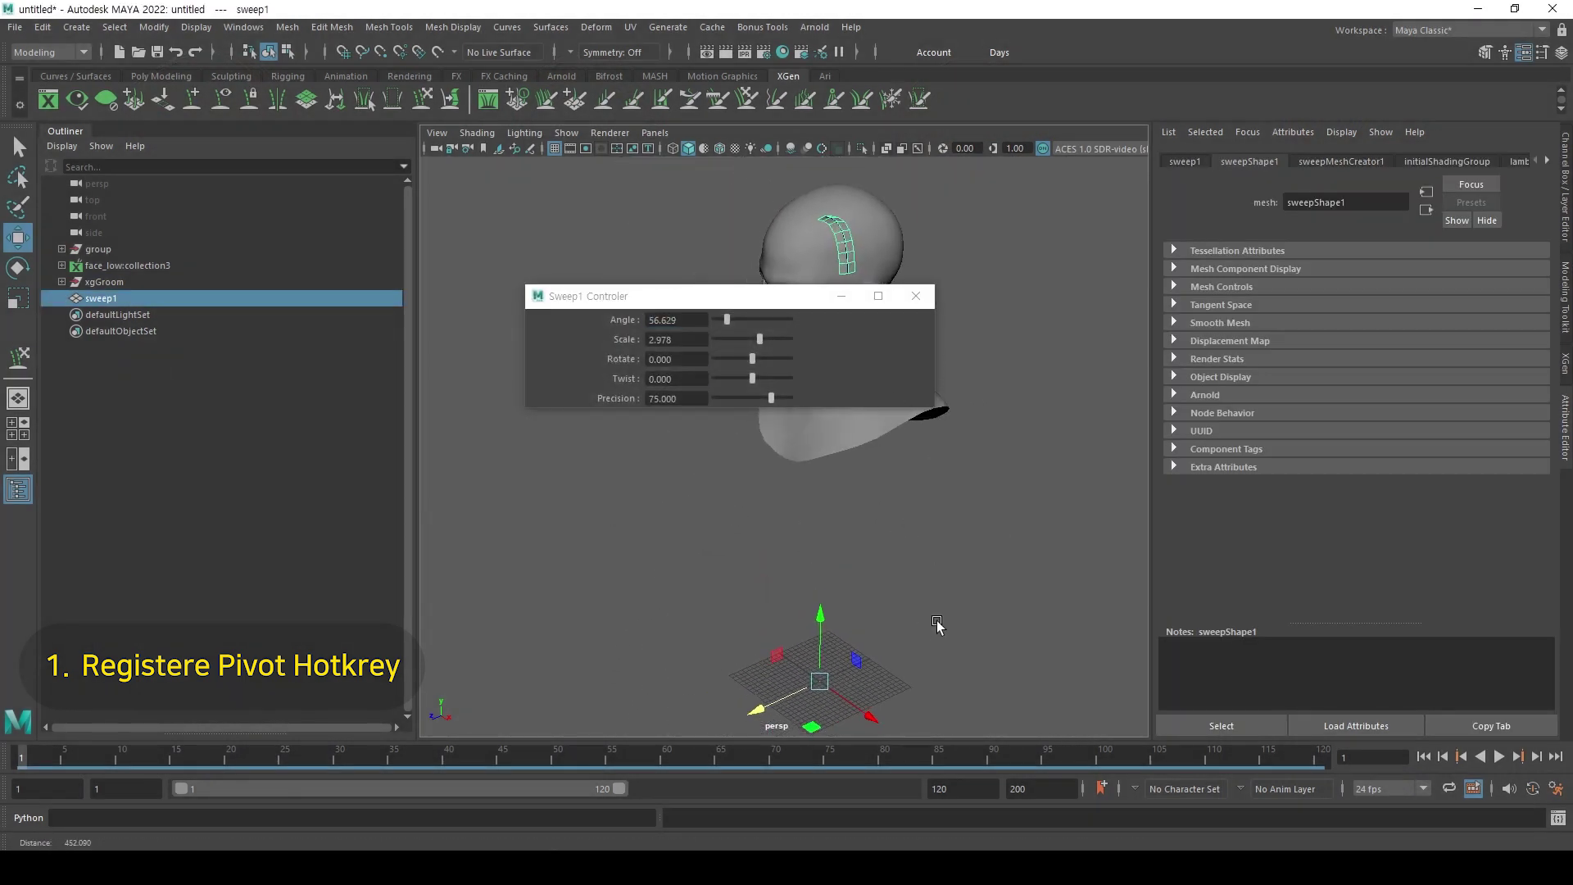
{"action": "left_click_drag", "start_coordinate": [909, 485], "coordinate": [869, 518], "text": "alt"}
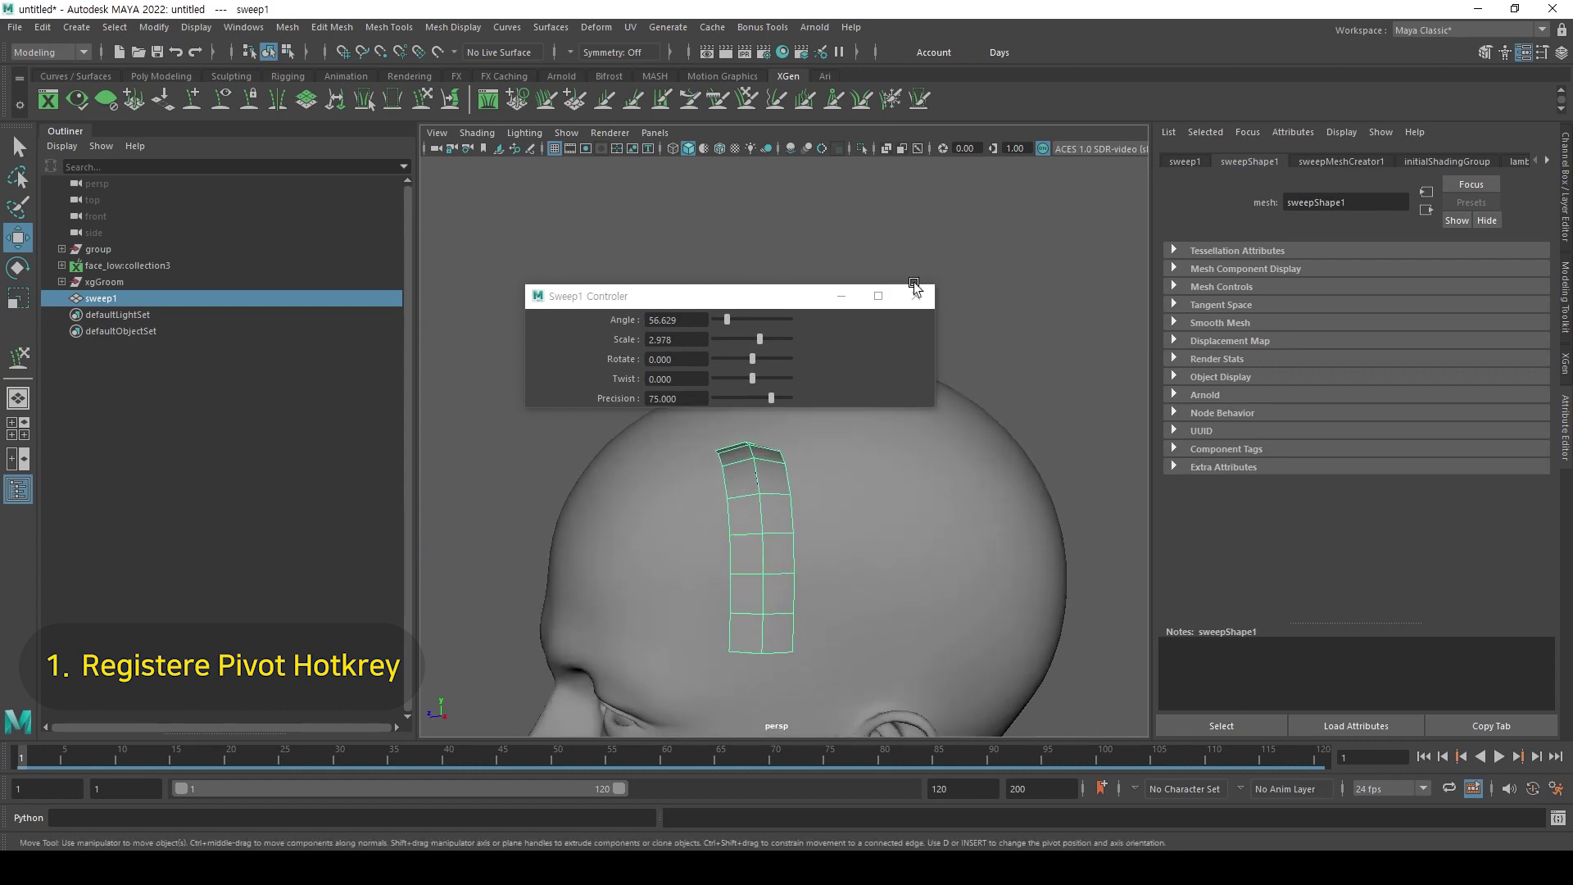
{"action": "left_click", "coordinate": [915, 299]}
{"action": "mouse_move", "coordinate": [895, 361]}
{"action": "right_mouse_down", "text": "alt"}
{"action": "mouse_move", "coordinate": [860, 520]}
{"action": "mouse_move", "coordinate": [896, 391]}
{"action": "right_mouse_up", "text": "alt"}
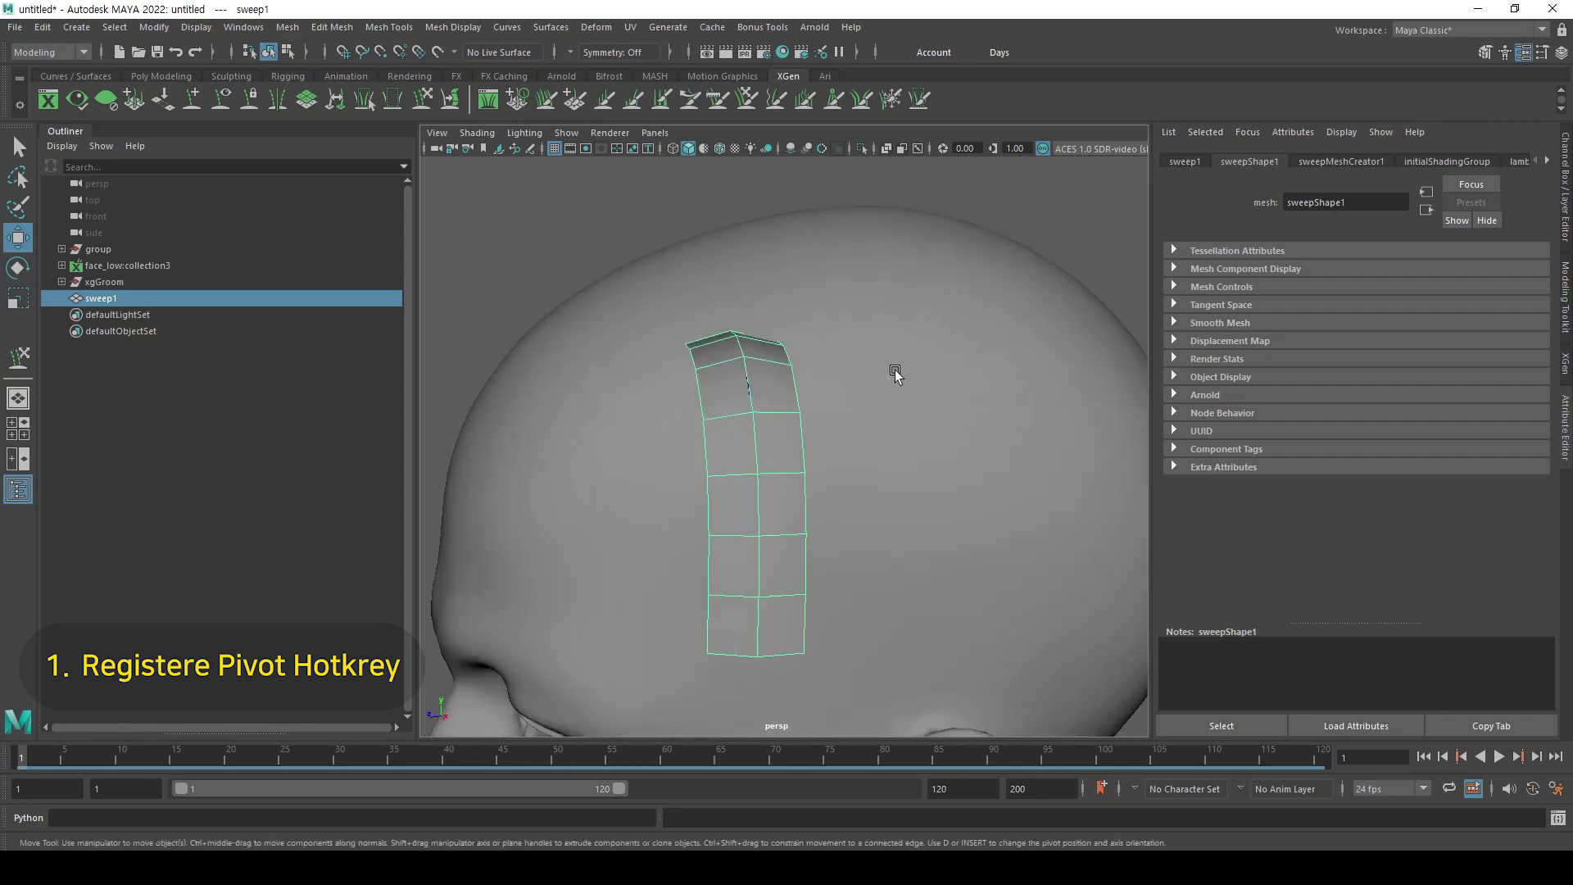
Open the Hotkey Editor, locate the Center Pivot command and search the application commands for "Center pivot".
{"action": "left_click", "coordinate": [244, 27]}
{"action": "mouse_move", "coordinate": [328, 183]}
{"action": "left_click", "coordinate": [482, 218]}
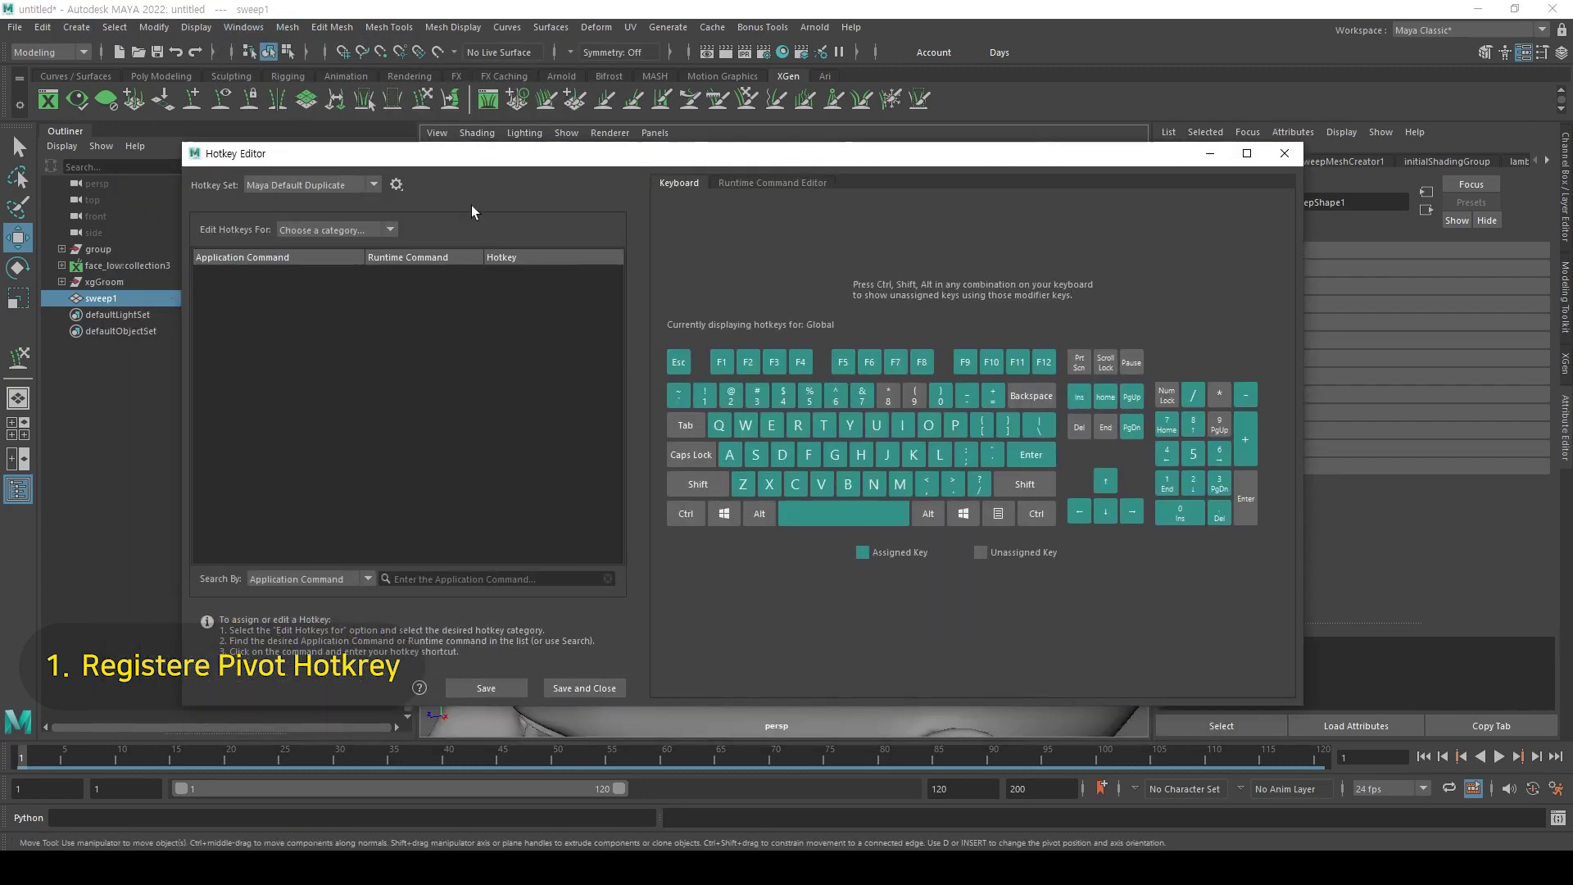
{"action": "left_click", "coordinate": [153, 27]}
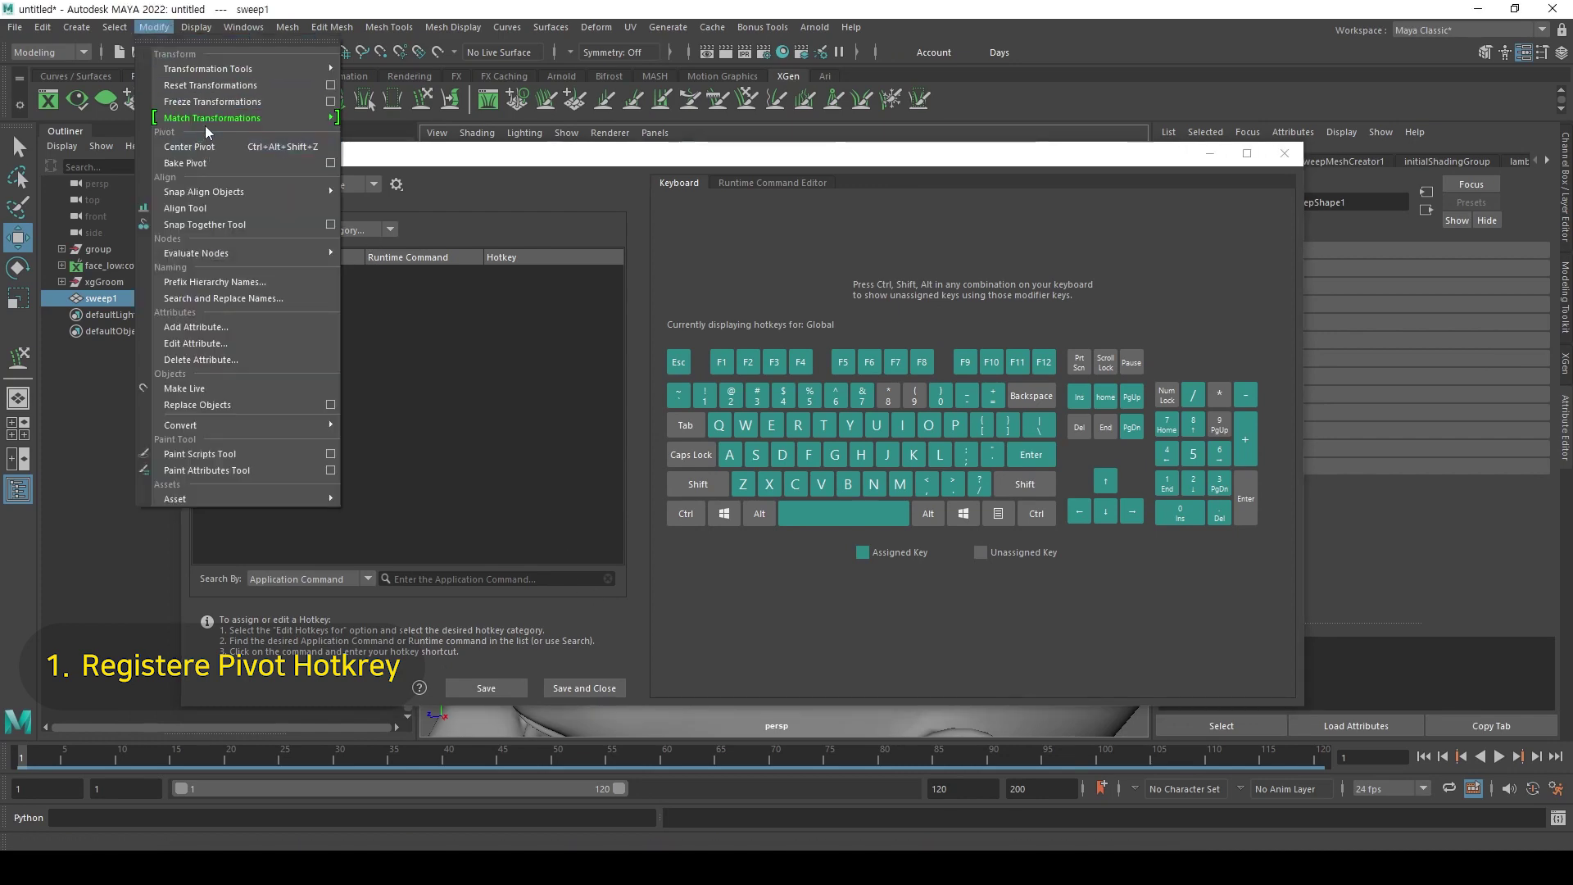
{"action": "mouse_move", "coordinate": [329, 31]}
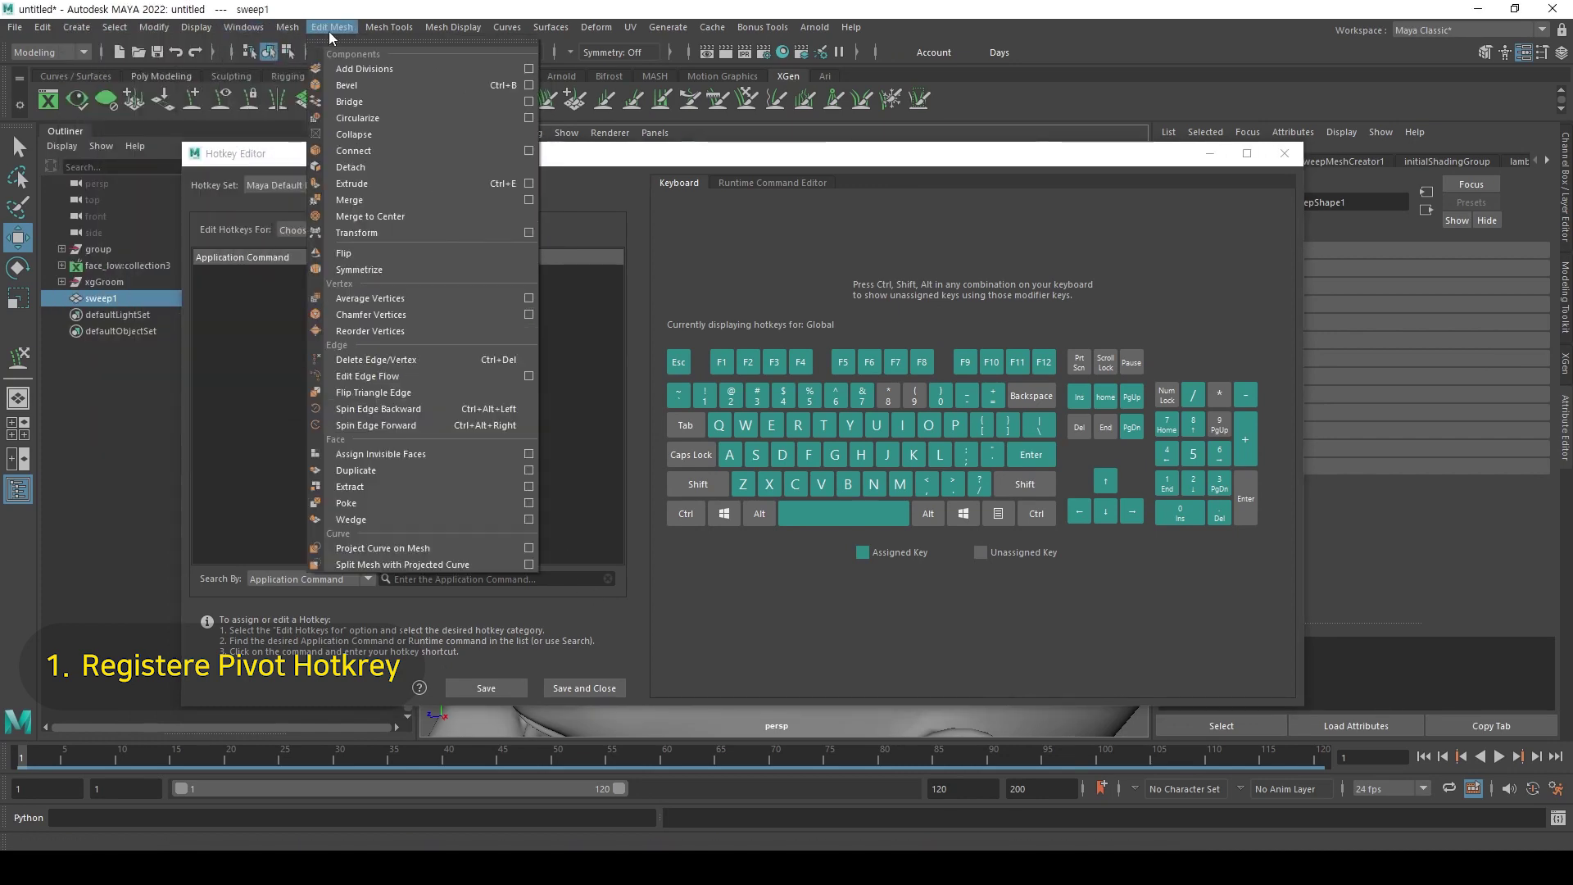
{"action": "mouse_move", "coordinate": [86, 30]}
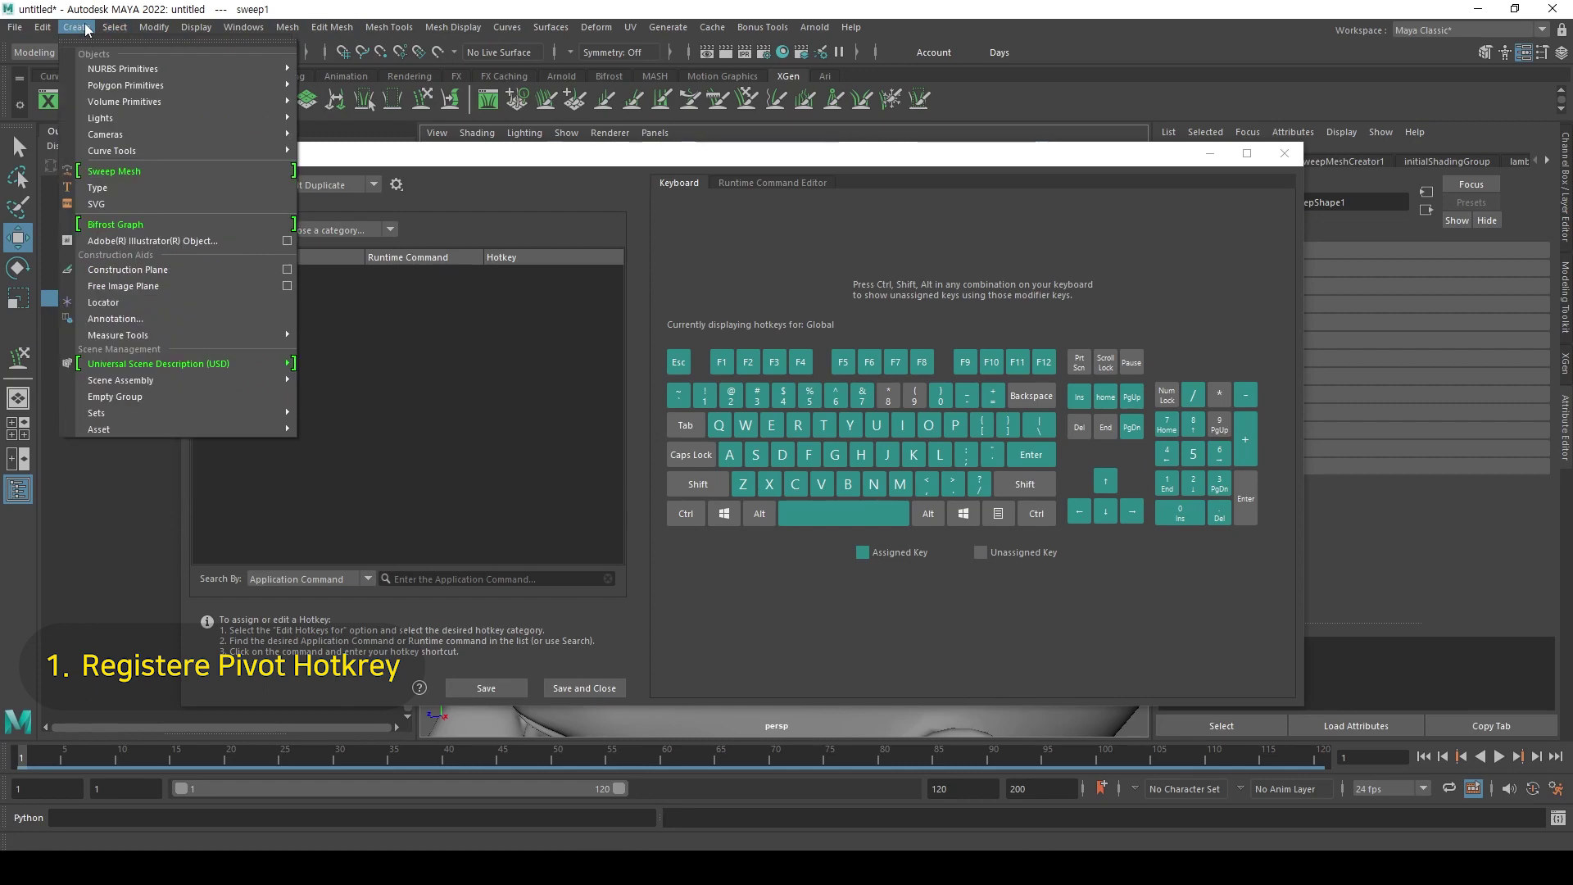
{"action": "mouse_move", "coordinate": [151, 31]}
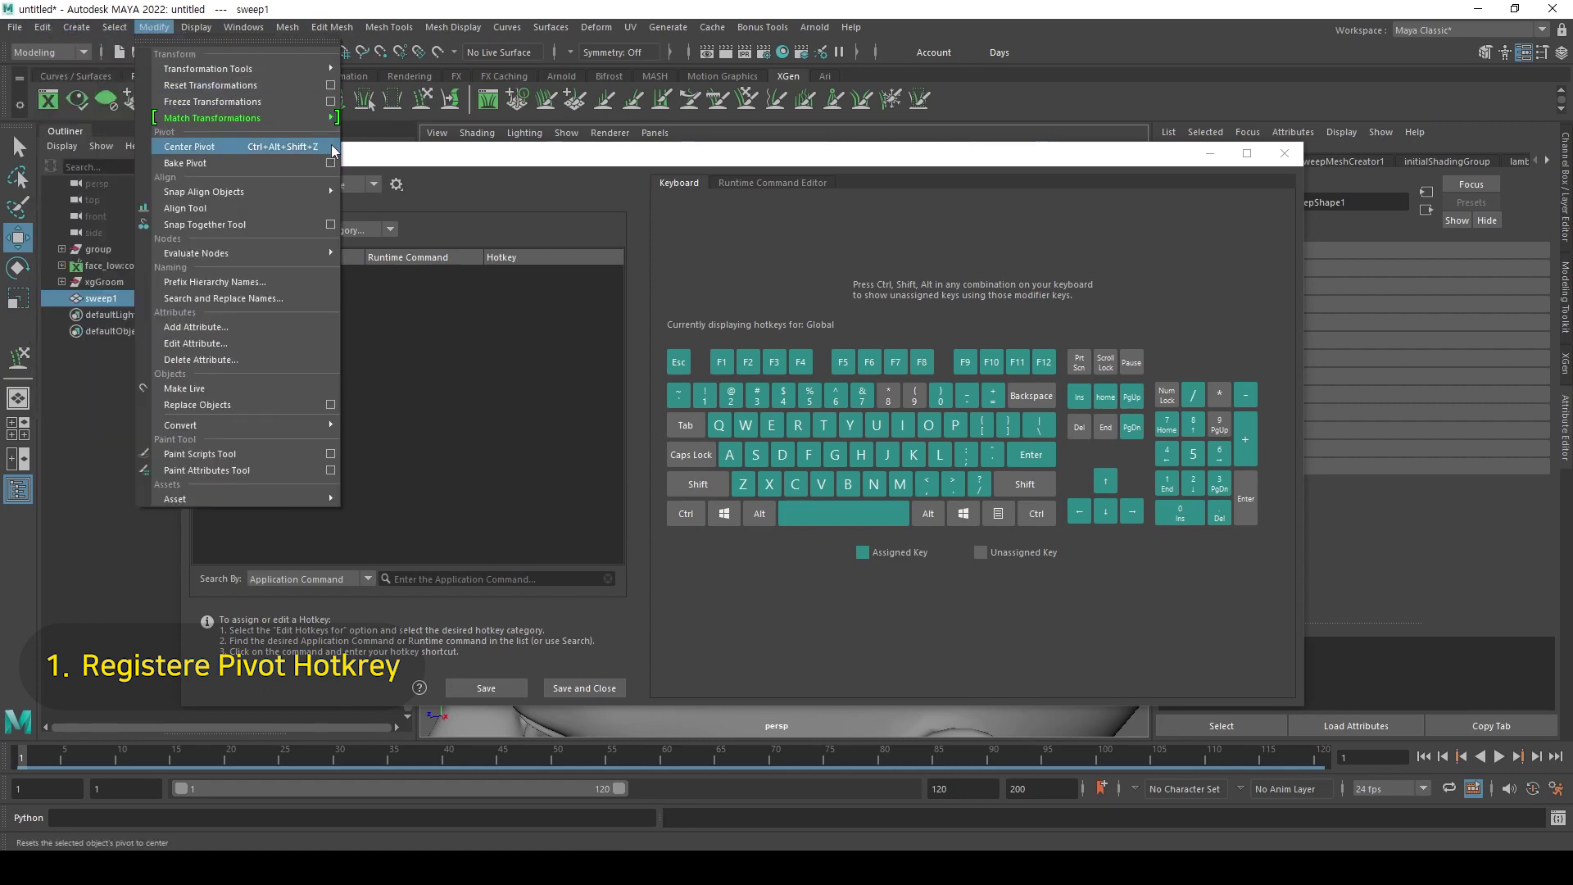
{"action": "left_click", "coordinate": [562, 579]}
{"action": "type", "text": "Center pivot"}
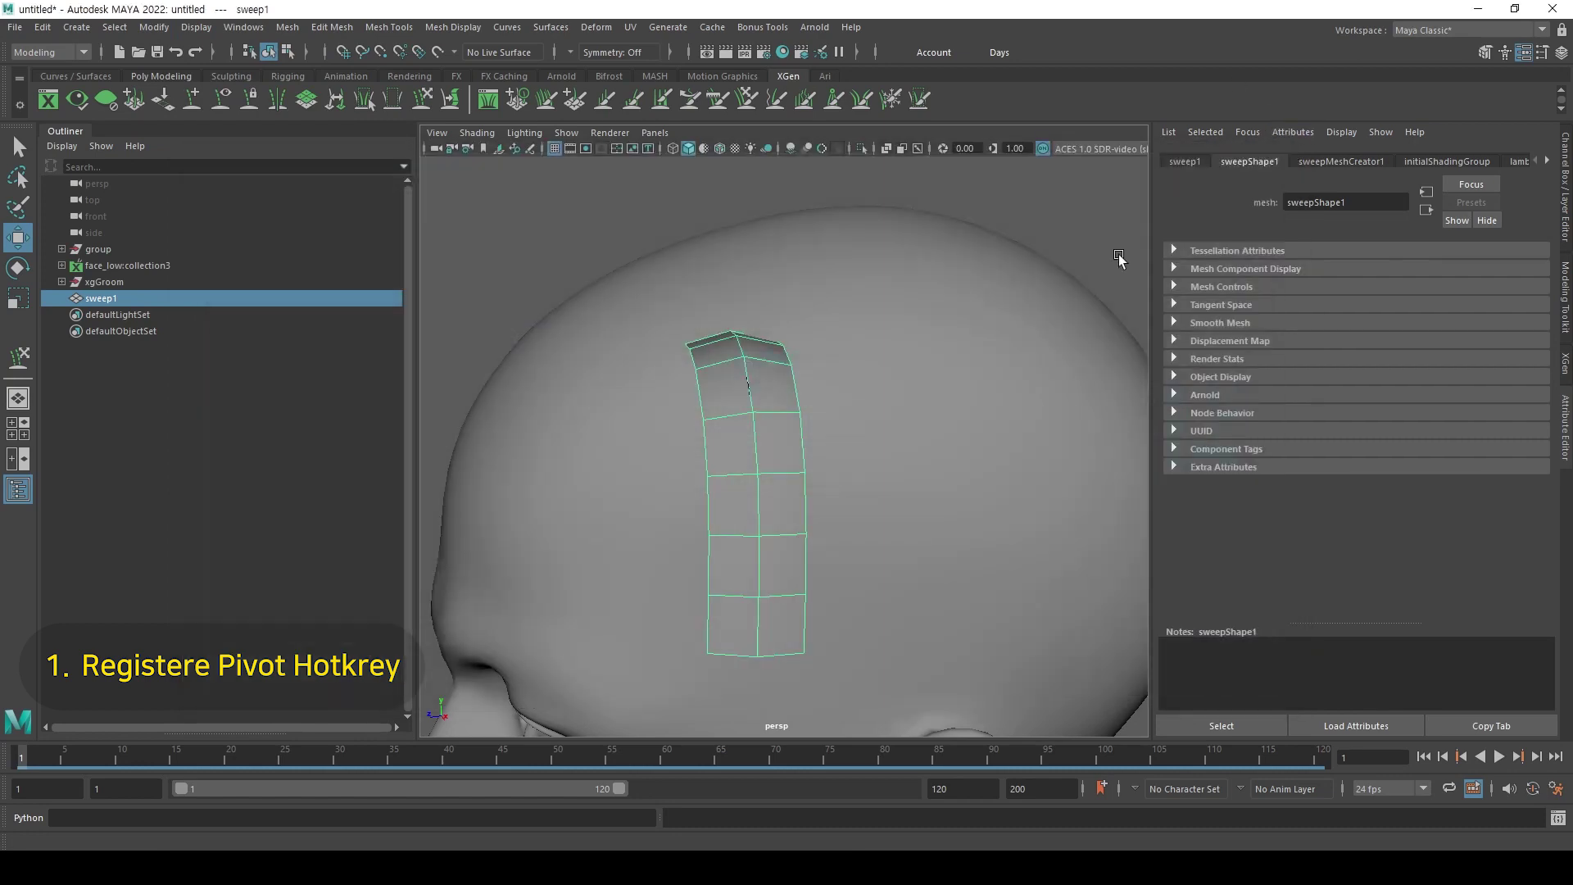
{"action": "left_click_drag", "start_coordinate": [901, 426], "coordinate": [947, 427], "text": "alt"}
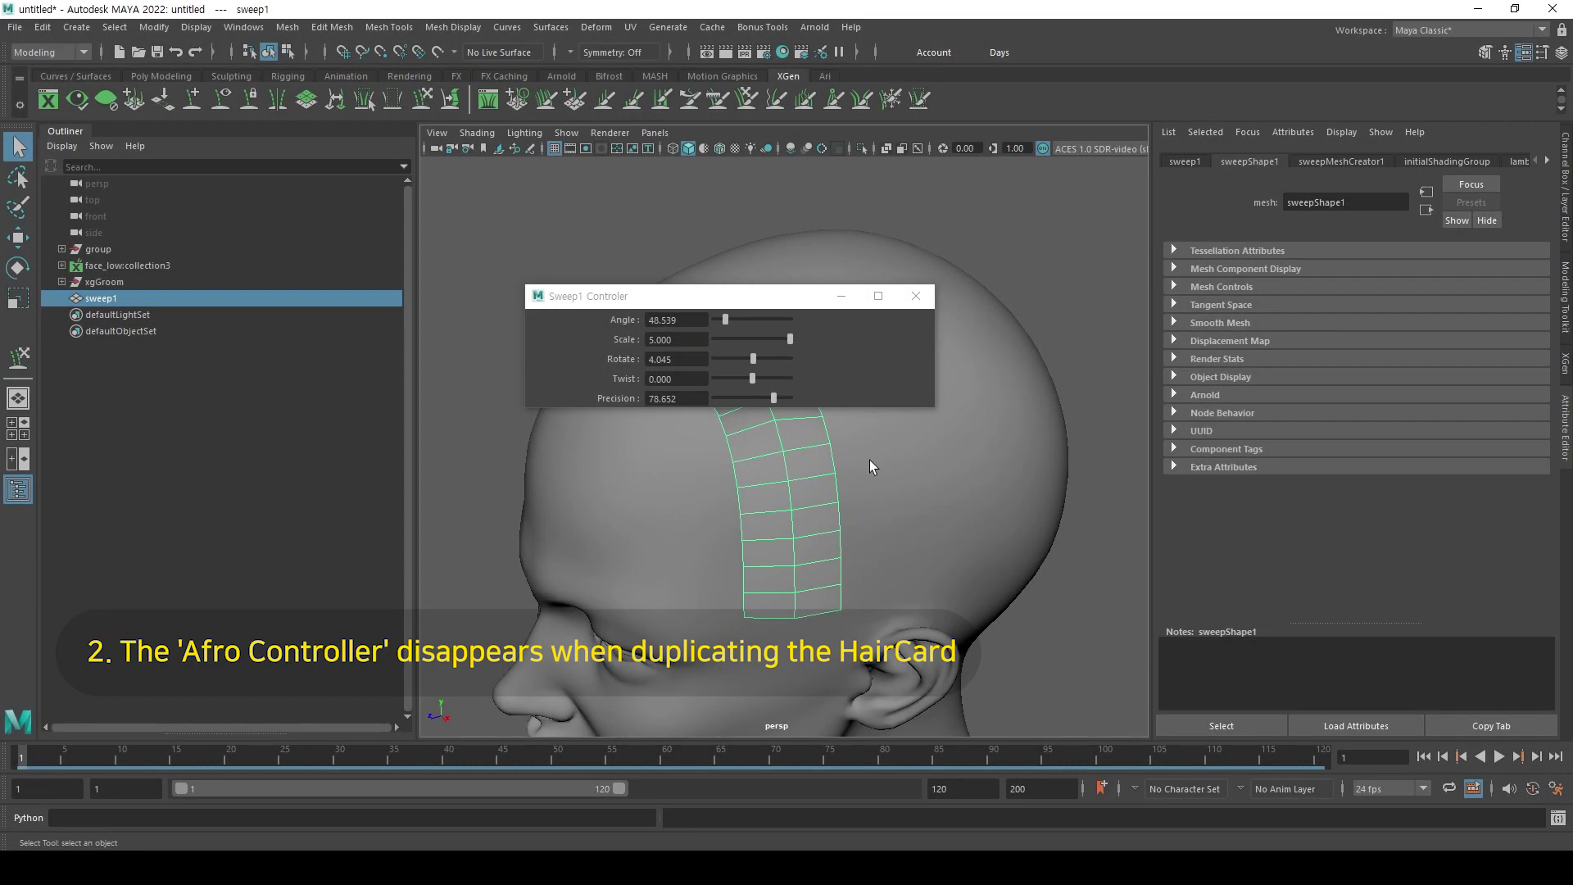
Close the Sweep1 controller and duplicate the sweep1 hair card beside the original on the side of the head.
{"action": "left_click_drag", "start_coordinate": [869, 459], "coordinate": [823, 490], "text": "alt"}
{"action": "scroll", "coordinate": [867, 572], "scroll_direction": "up", "scroll_amount": 5}
{"action": "left_click", "coordinate": [914, 294]}
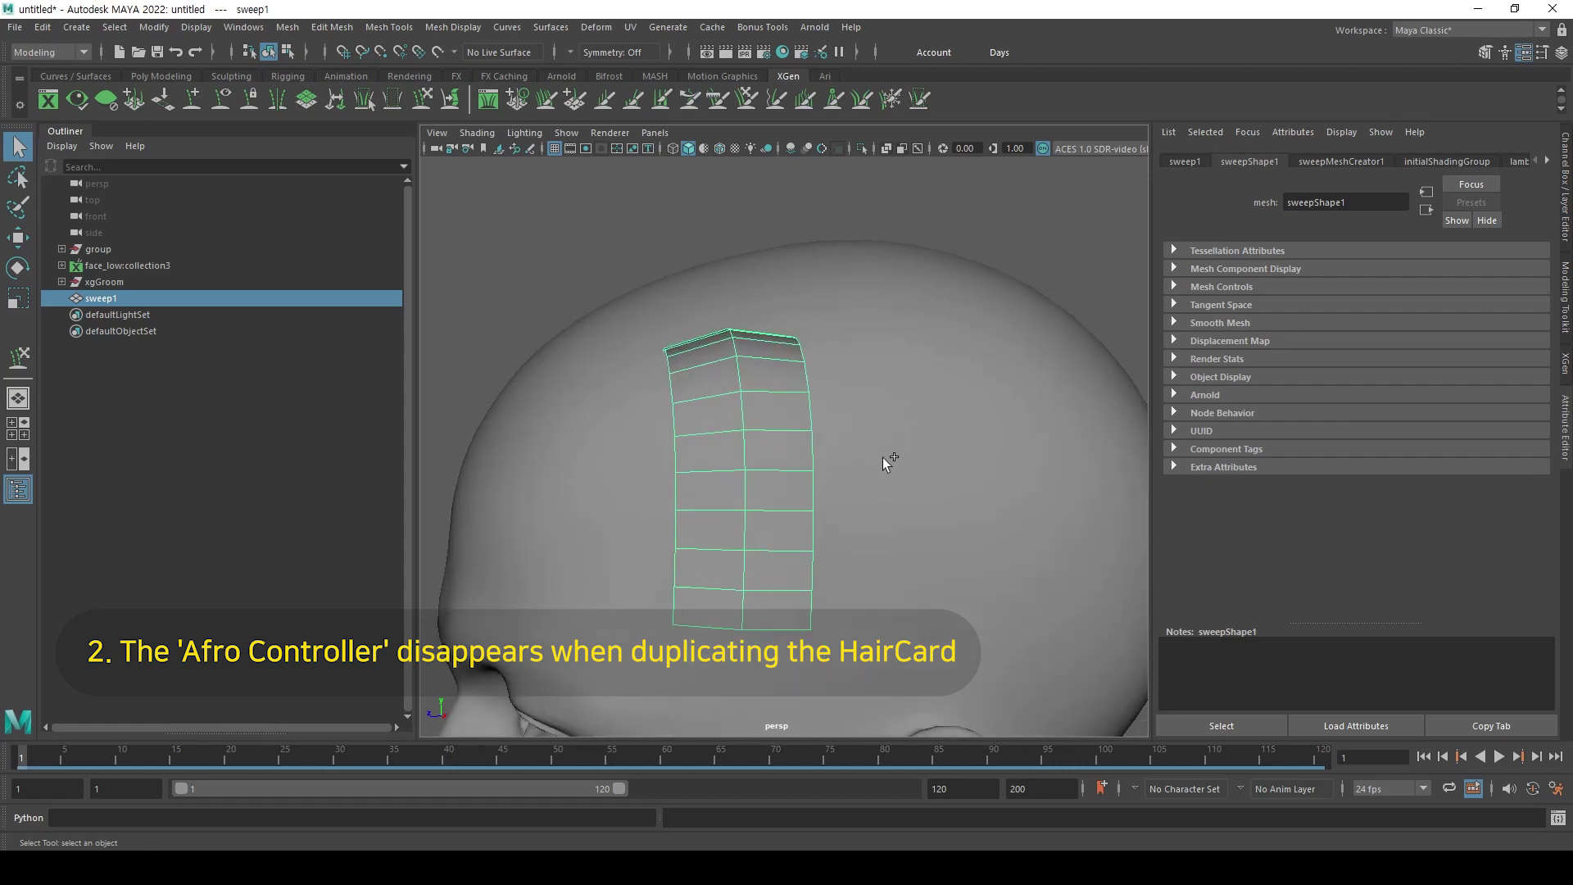
{"action": "key", "text": "w"}
{"action": "left_click_drag", "start_coordinate": [664, 500], "coordinate": [804, 491], "text": "shift"}
{"action": "left_click_drag", "start_coordinate": [979, 482], "coordinate": [890, 446], "text": "alt"}
Select the original and duplicated hair cards in turn to check which of them opens the controller.
{"action": "left_click", "coordinate": [889, 447]}
{"action": "left_click", "coordinate": [854, 404]}
{"action": "left_click", "coordinate": [732, 413]}
{"action": "left_click", "coordinate": [862, 526]}
{"action": "left_click", "coordinate": [751, 438]}
{"action": "left_click", "coordinate": [824, 521]}
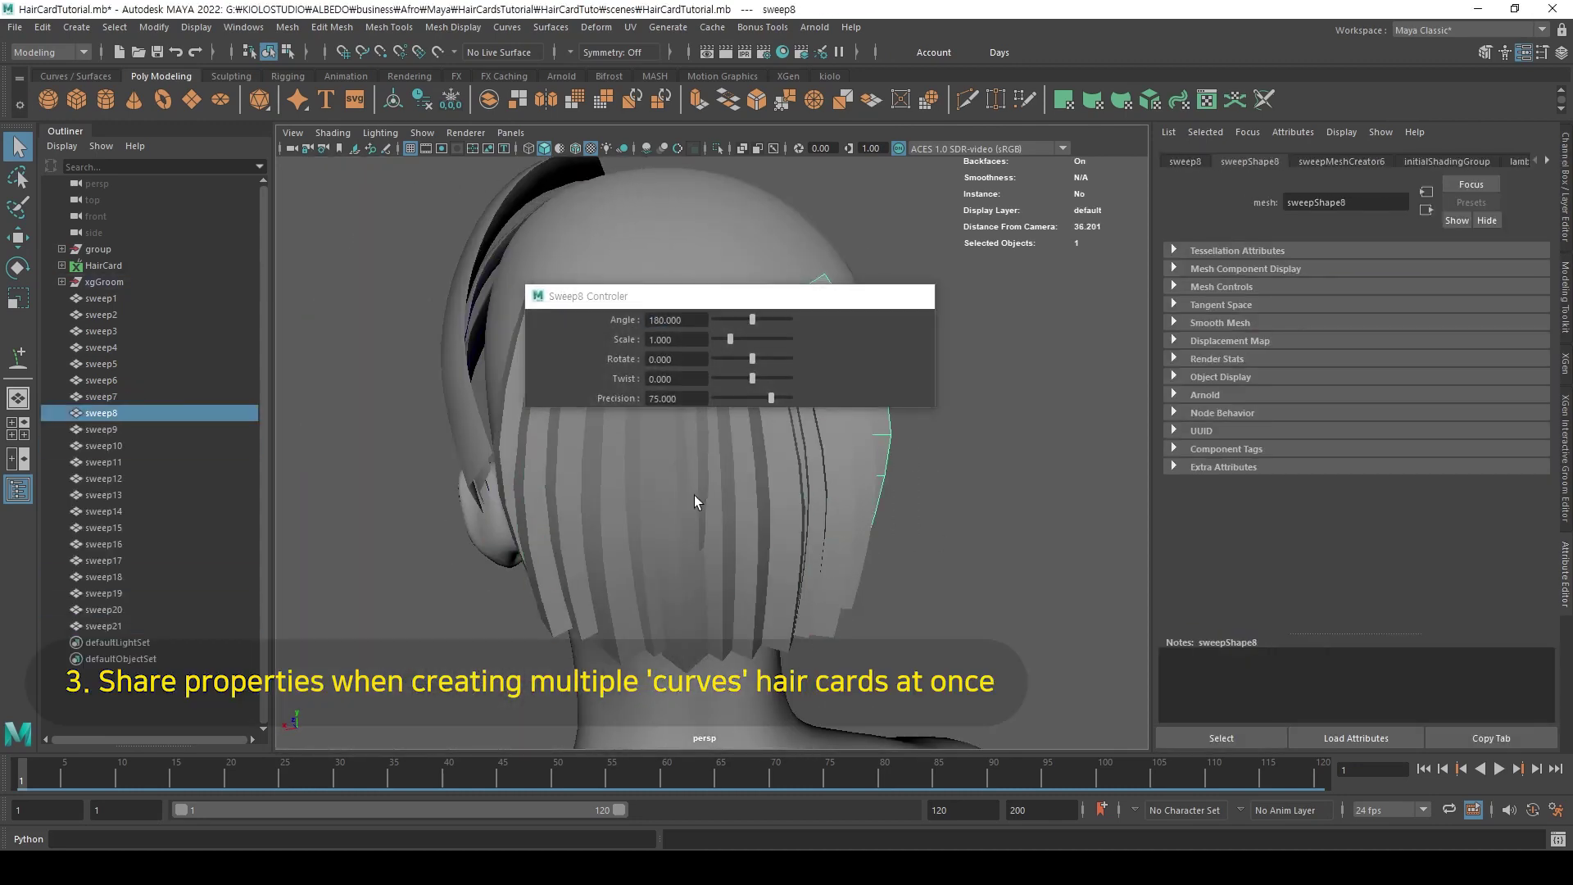
Set the sweep16 card's angle to 28.315, scale to 5 and rotate to -68.764, adjust twist and precision, and check neighbouring cards.
{"action": "left_click", "coordinate": [695, 495]}
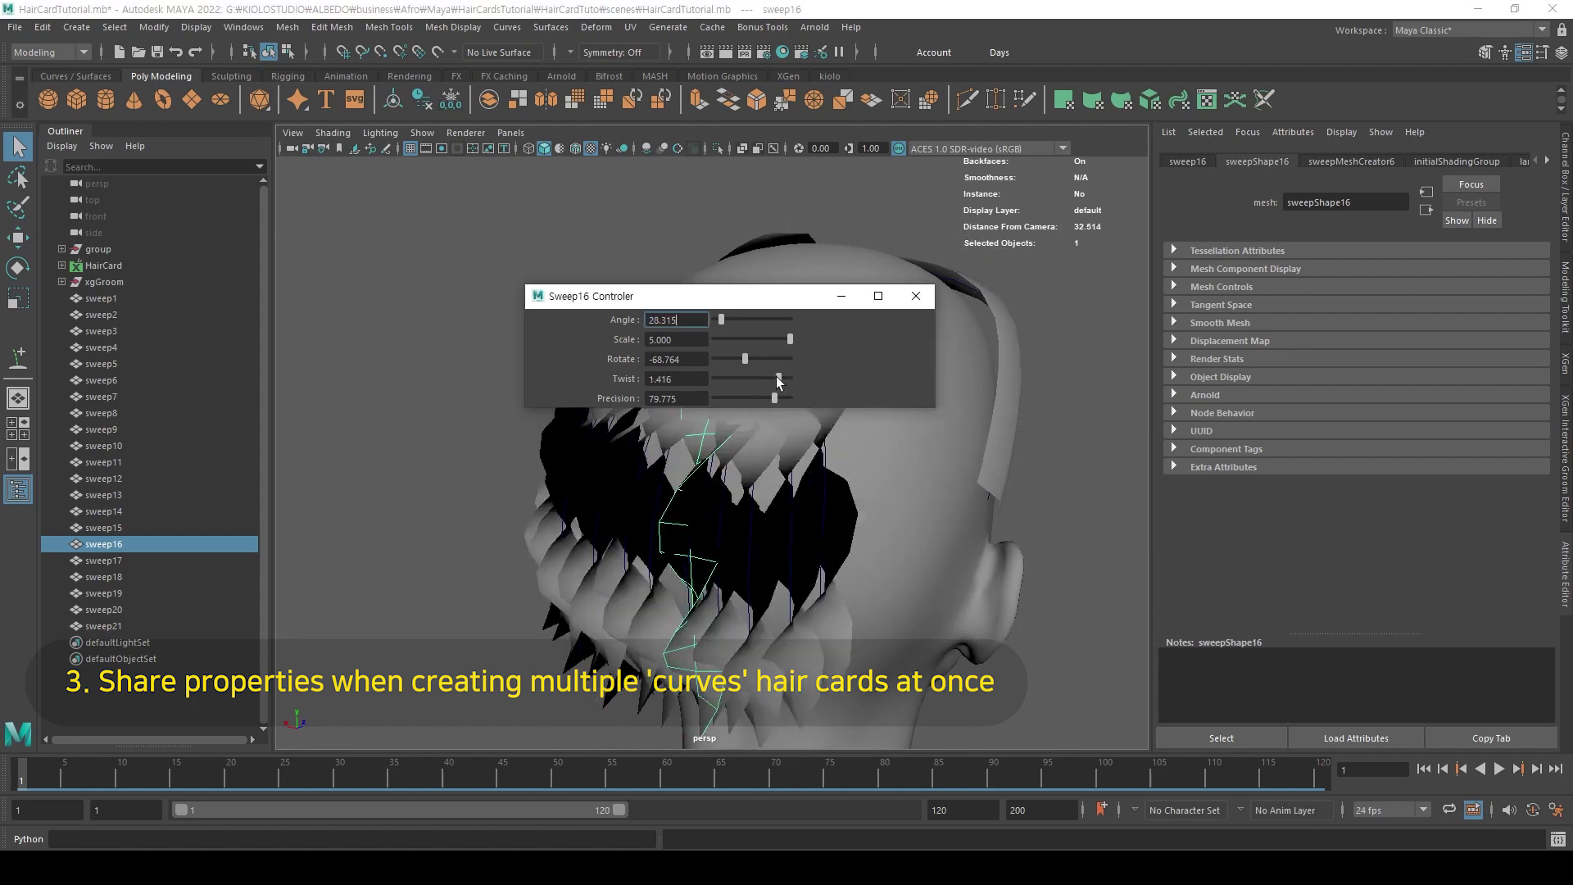
{"action": "mouse_move", "coordinate": [779, 379]}
{"action": "left_mouse_down"}
{"action": "mouse_move", "coordinate": [716, 382]}
{"action": "mouse_move", "coordinate": [778, 398]}
{"action": "left_mouse_up"}
{"action": "mouse_move", "coordinate": [826, 512]}
{"action": "left_mouse_down", "text": "alt"}
{"action": "mouse_move", "coordinate": [640, 488]}
{"action": "mouse_move", "coordinate": [822, 539]}
{"action": "mouse_move", "coordinate": [738, 529]}
{"action": "mouse_move", "coordinate": [829, 498]}
{"action": "left_mouse_up", "text": "alt"}
{"action": "left_click", "coordinate": [853, 527]}
{"action": "left_click", "coordinate": [696, 516]}
{"action": "left_click", "coordinate": [830, 498]}
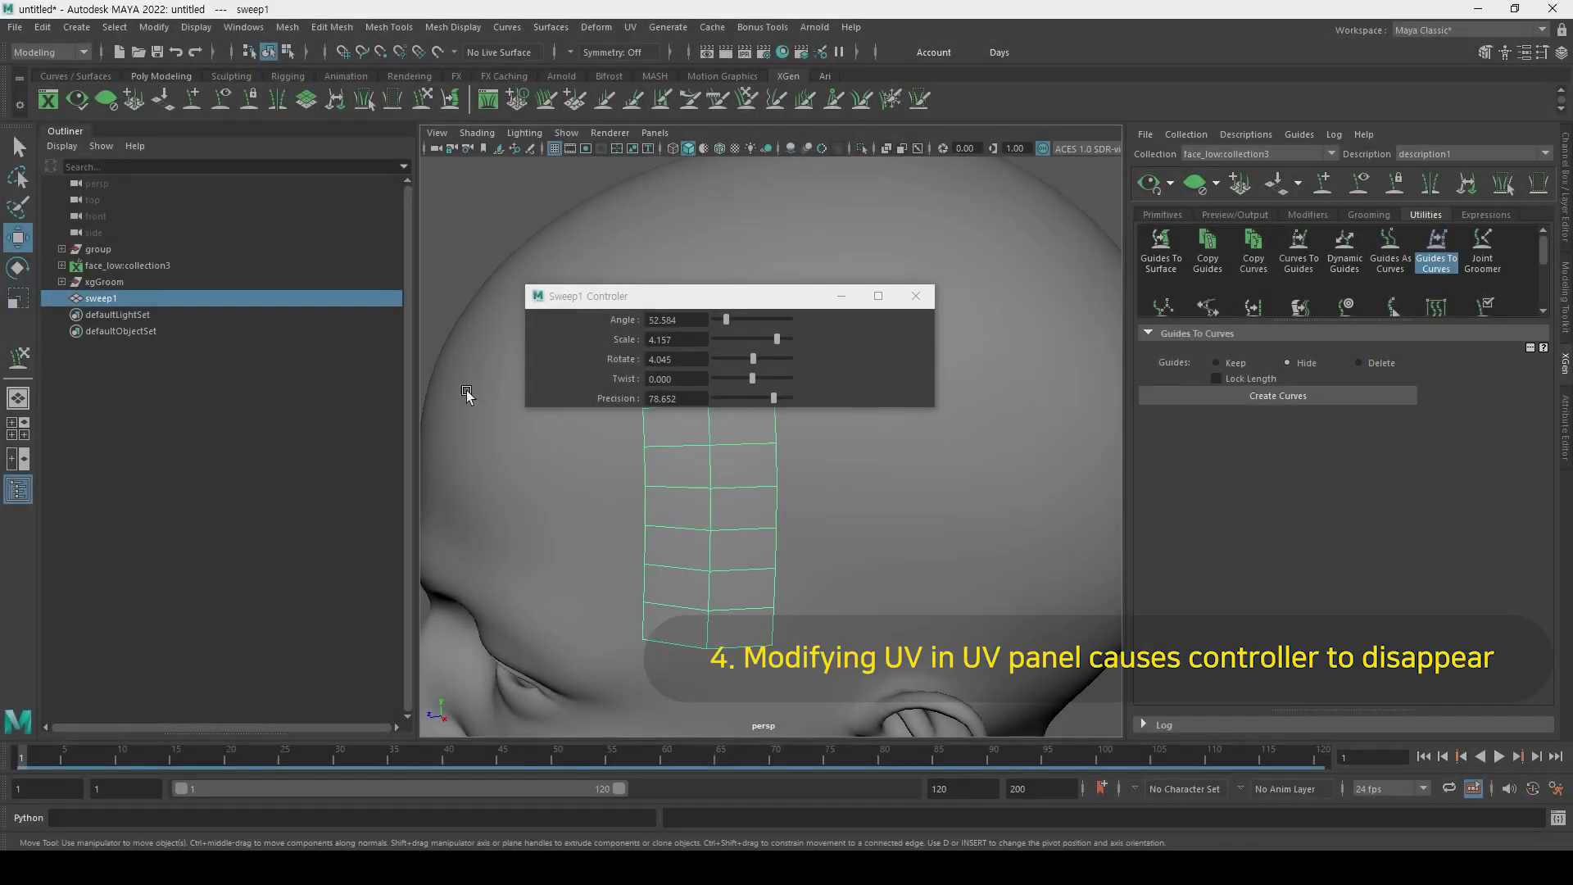
Rotate the sweep1 card's UV shell clockwise by 180 degrees in the UV Editor and return to object selection.
{"action": "left_click", "coordinate": [626, 230]}
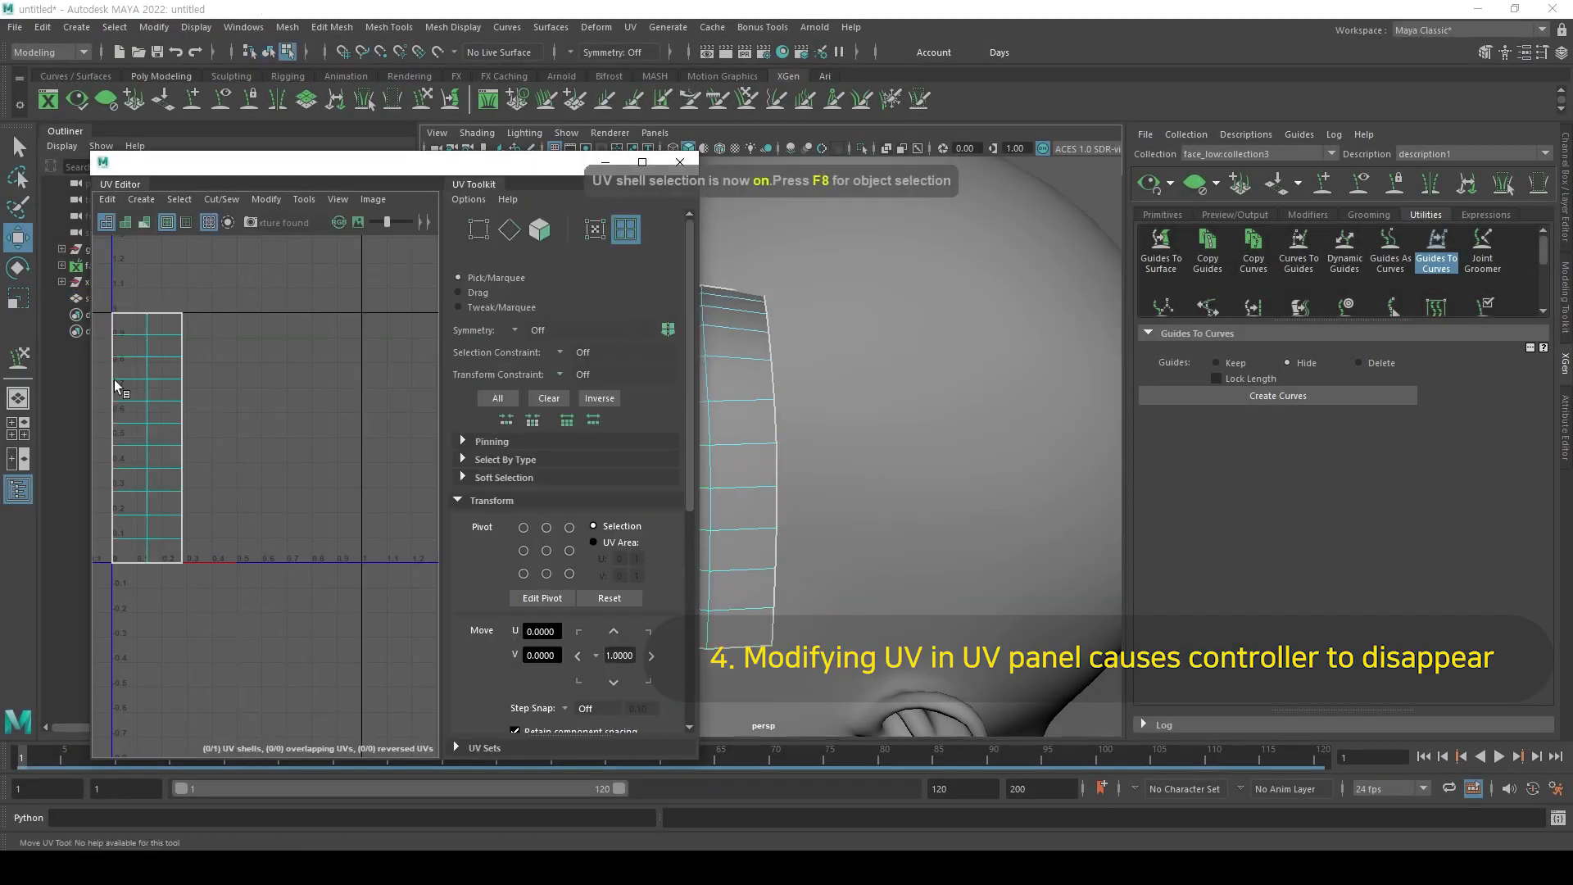
{"action": "left_click", "coordinate": [118, 386]}
{"action": "scroll", "coordinate": [642, 643], "scroll_direction": "down", "scroll_amount": 2}
{"action": "double_click", "coordinate": [612, 705]}
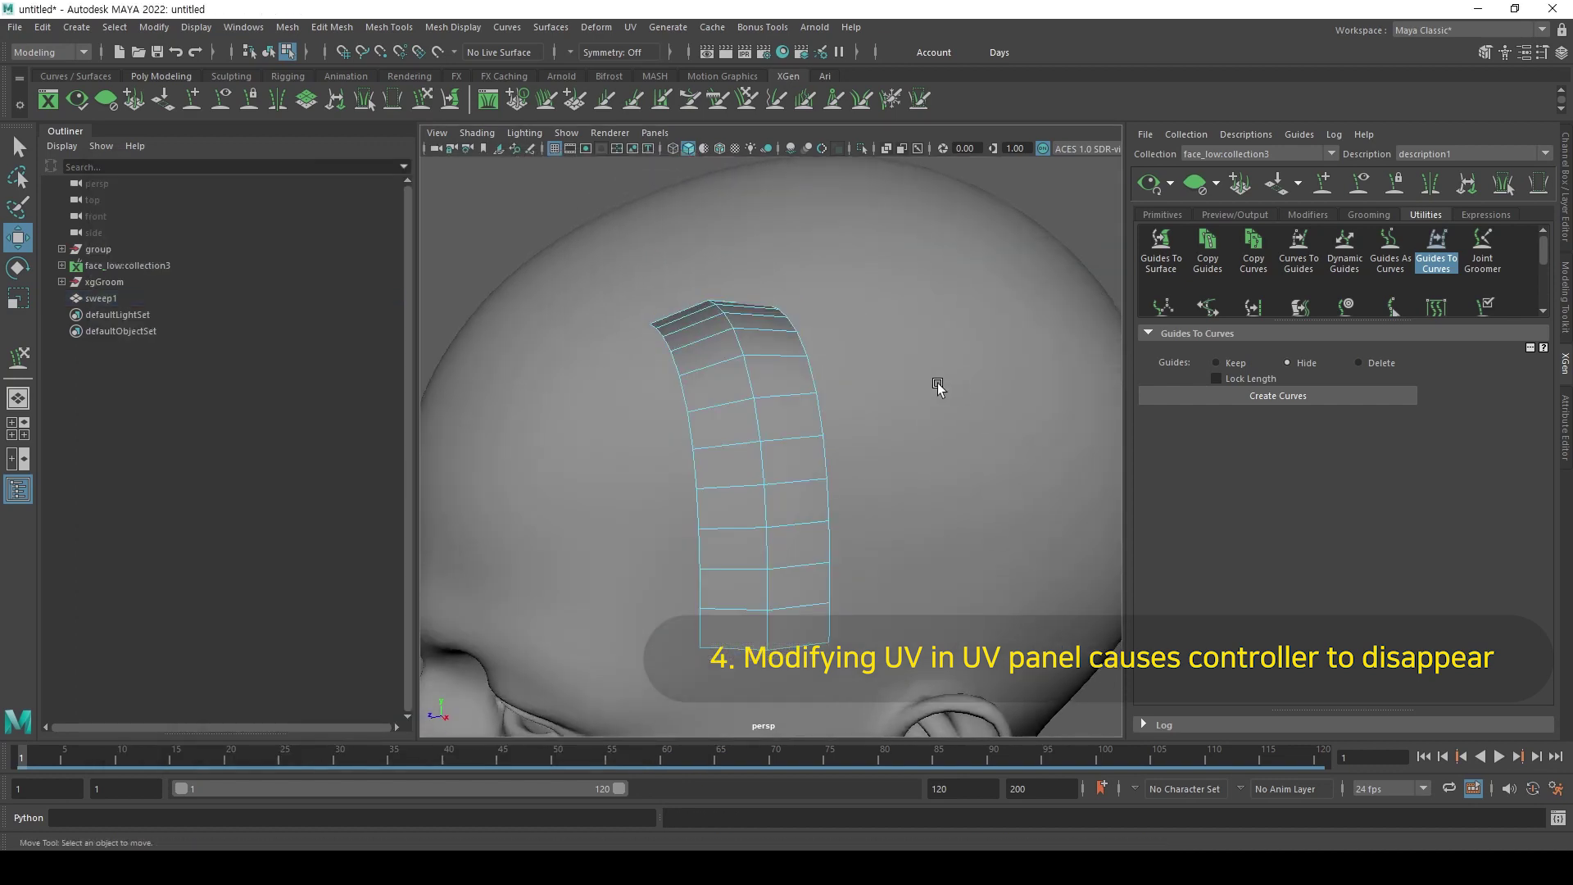
{"action": "right_click_drag", "start_coordinate": [795, 400], "coordinate": [864, 354]}
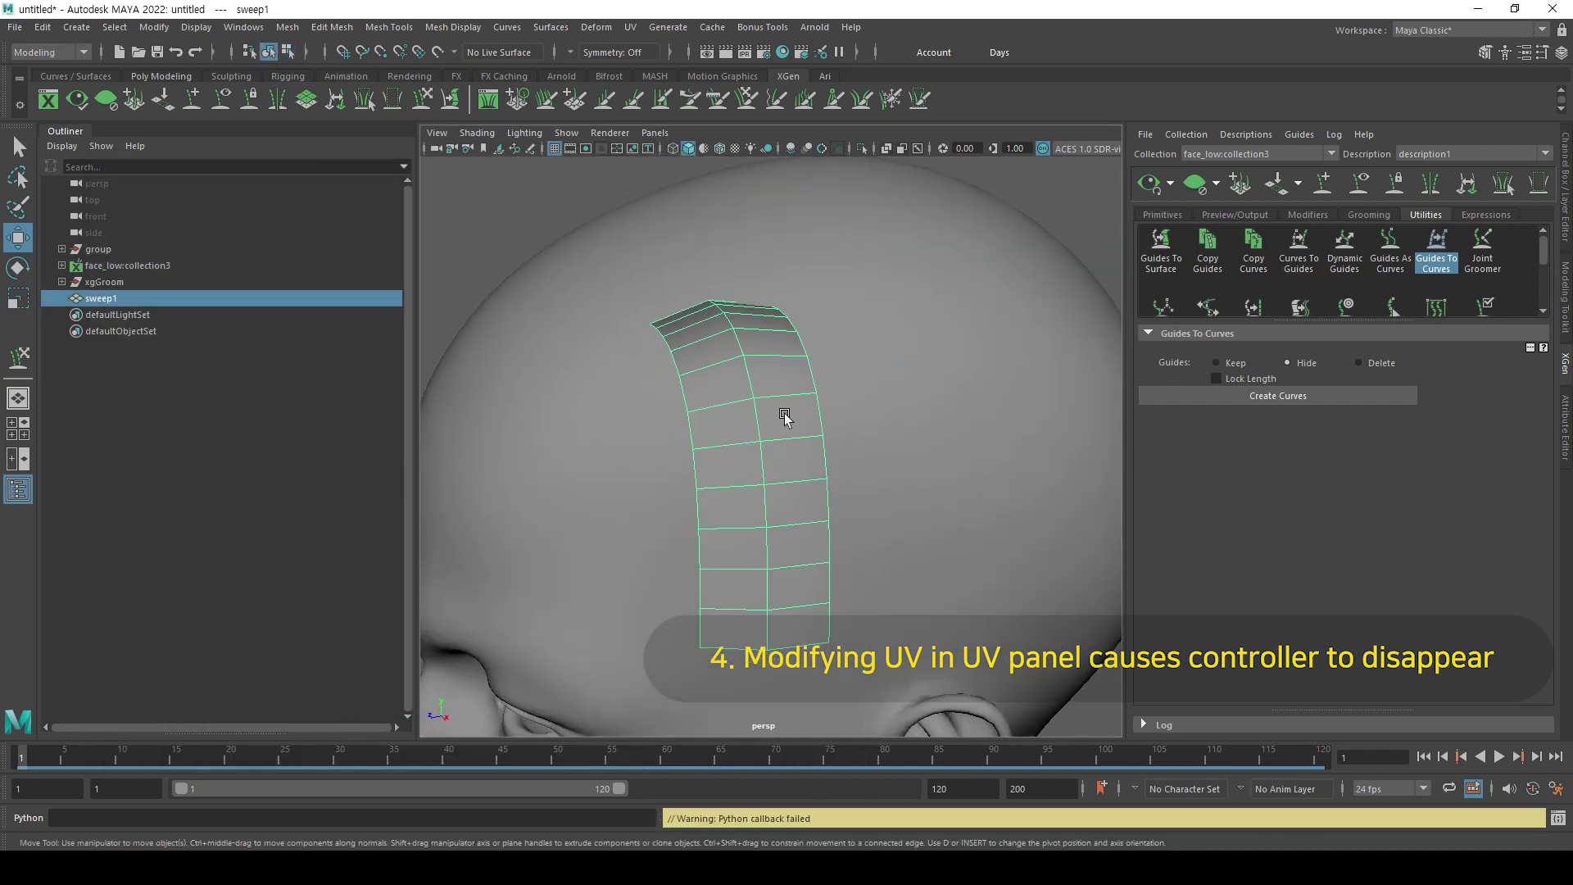
Set the sweep1 card's arc angle to 33.645 in the sweepMeshCreator1 attributes and adjust its twist and profile rotation.
{"action": "key", "text": "ctrl+a"}
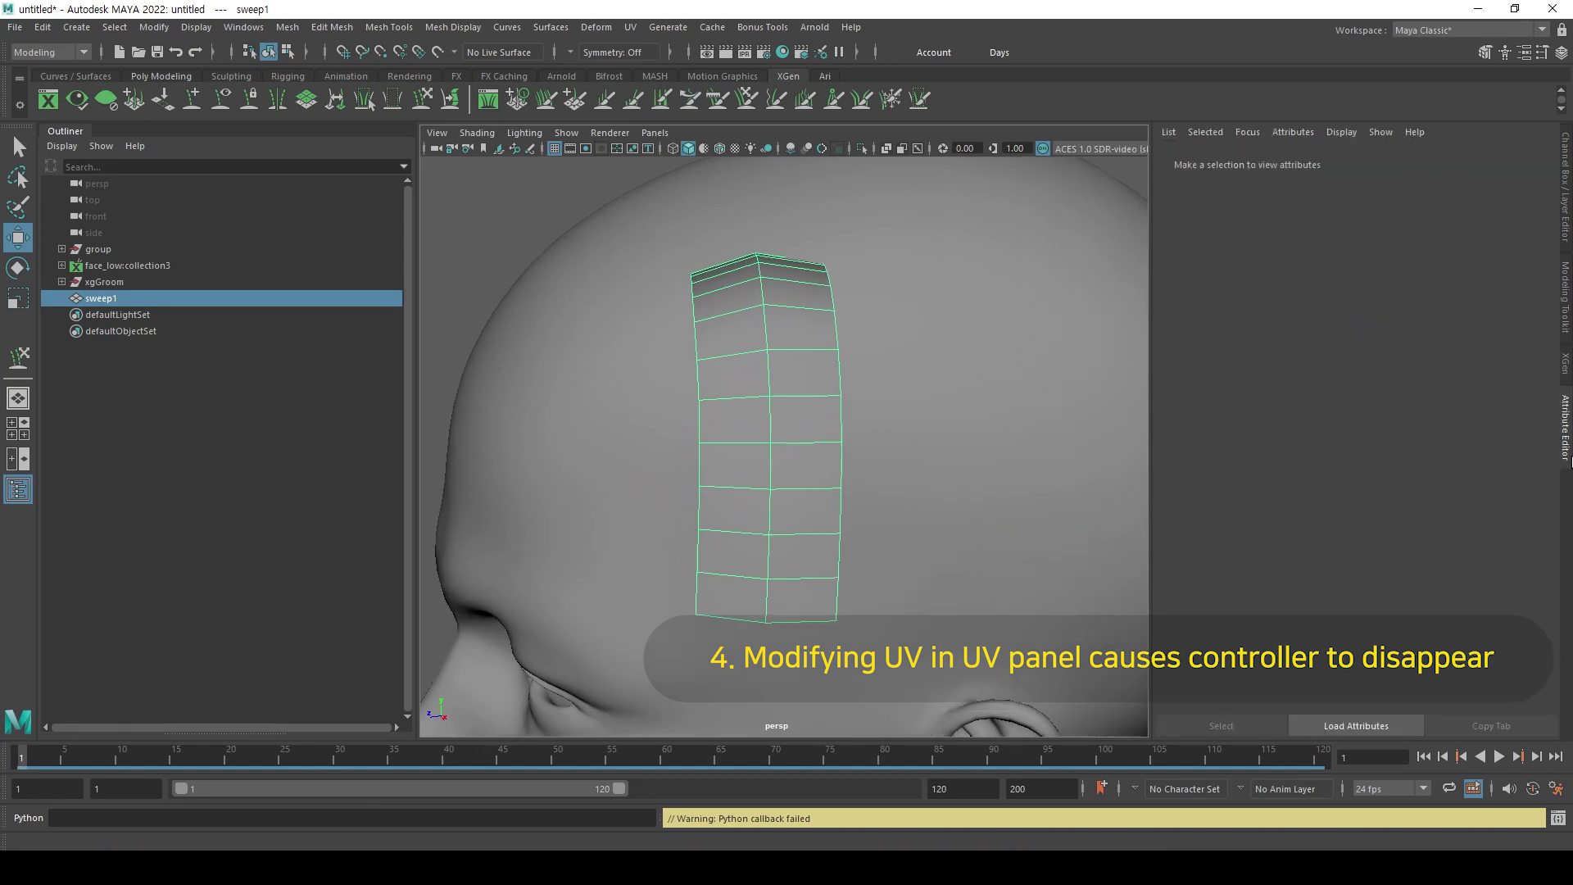
{"action": "left_click", "coordinate": [1446, 161]}
{"action": "scroll", "coordinate": [1377, 352], "scroll_direction": "up", "scroll_amount": 5}
{"action": "scroll", "coordinate": [1371, 358], "scroll_direction": "down", "scroll_amount": 2}
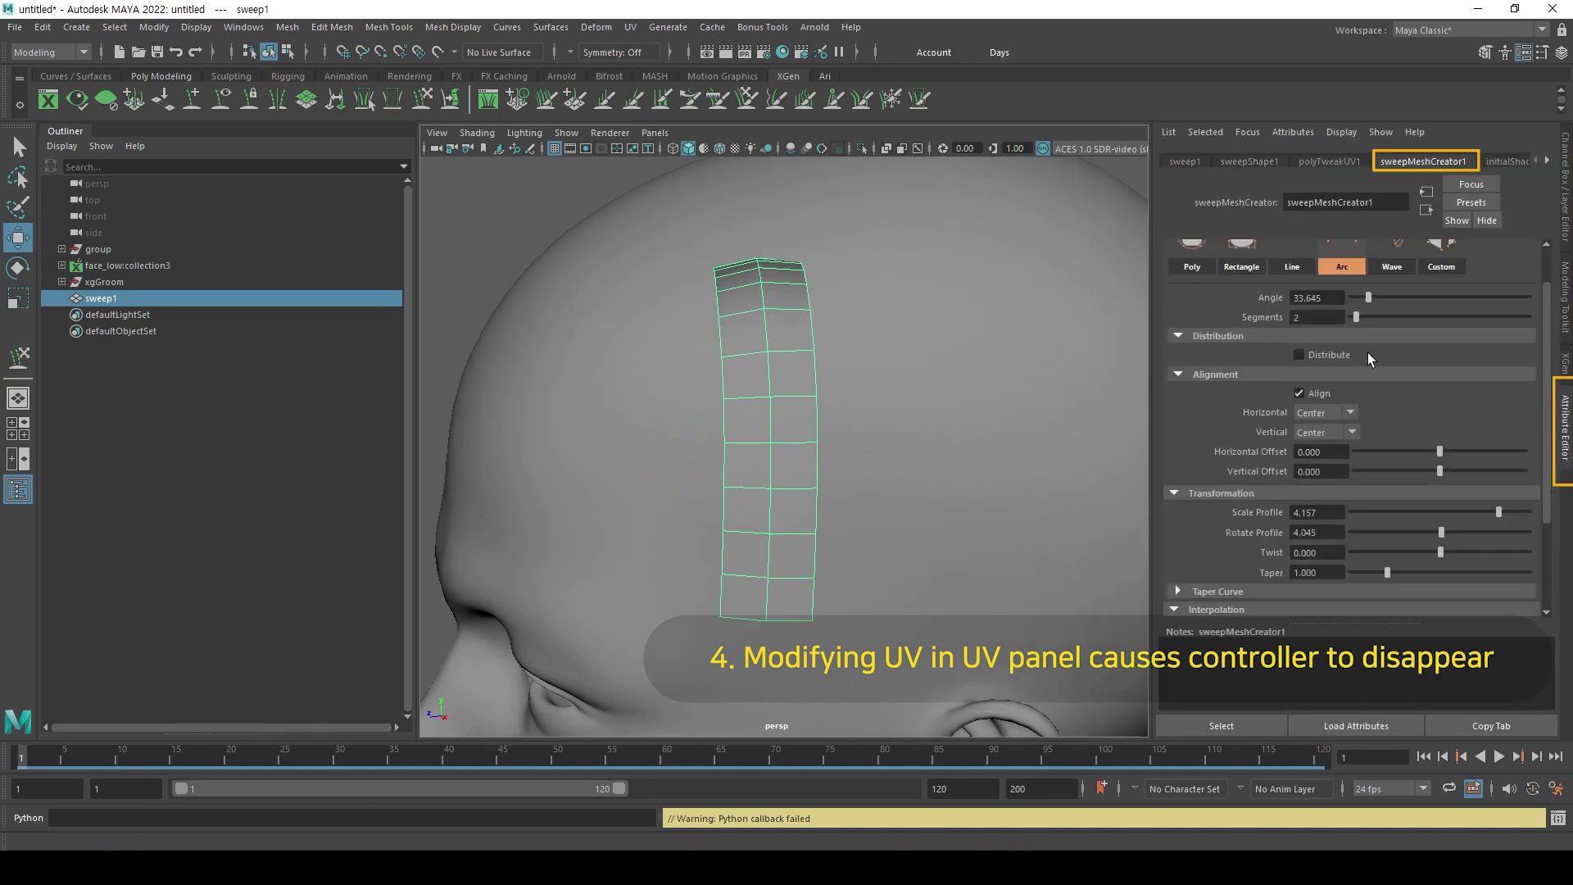
{"action": "scroll", "coordinate": [1461, 514], "scroll_direction": "down", "scroll_amount": 3}
{"action": "left_click_drag", "start_coordinate": [1440, 454], "coordinate": [1438, 460]}
{"action": "left_click_drag", "start_coordinate": [861, 443], "coordinate": [942, 434], "text": "alt"}
{"action": "left_click_drag", "start_coordinate": [1441, 433], "coordinate": [1449, 433]}
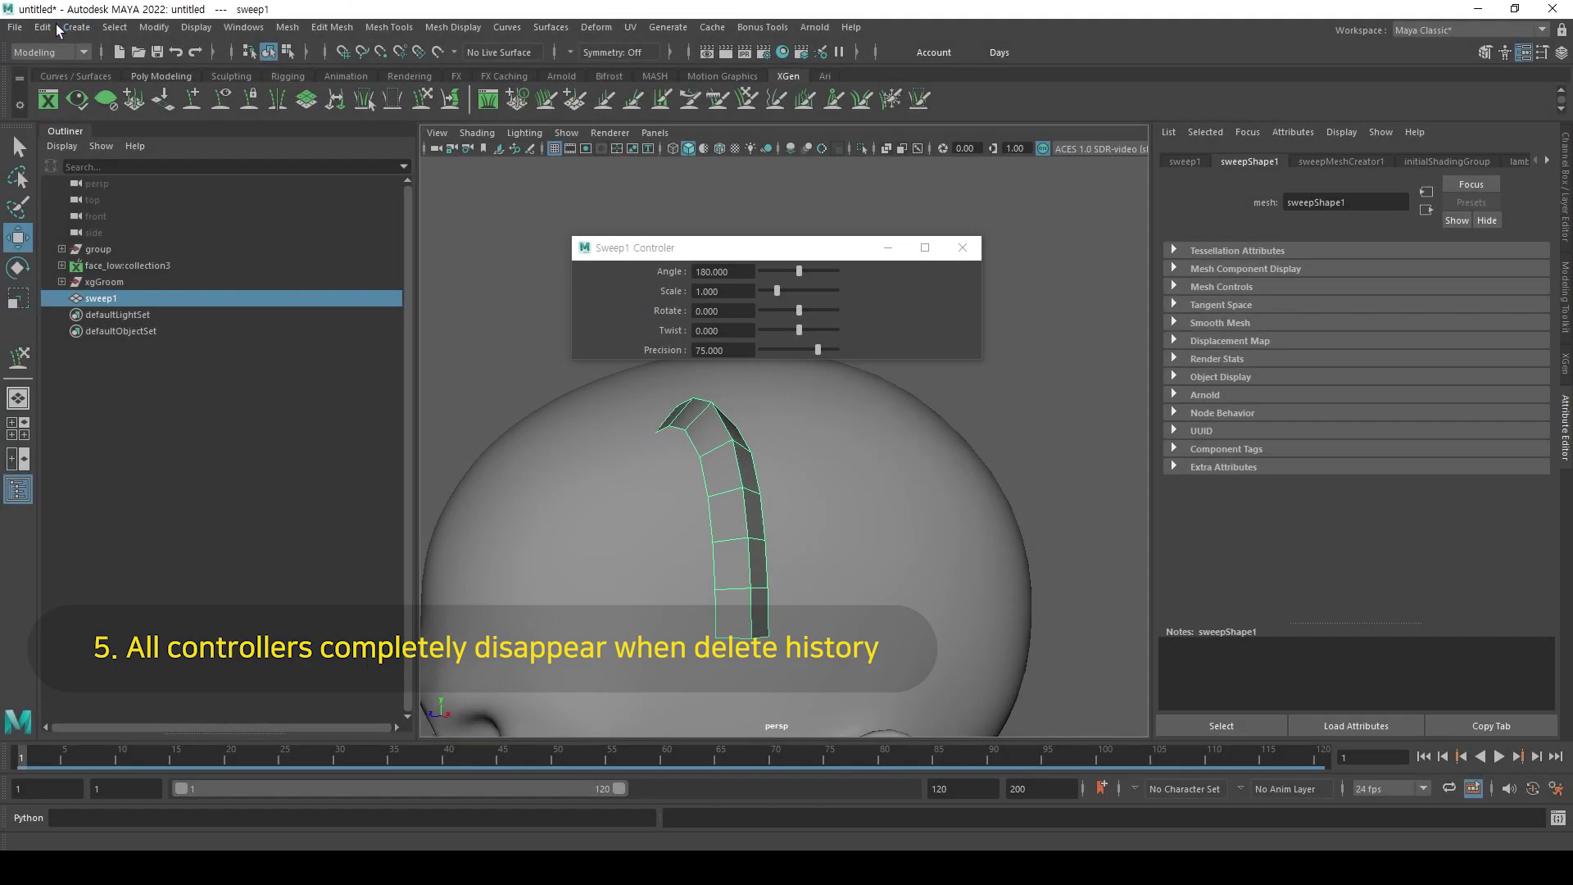
Delete the construction history of the sweep1 hair card.
{"action": "left_click", "coordinate": [44, 27]}
{"action": "mouse_move", "coordinate": [160, 220]}
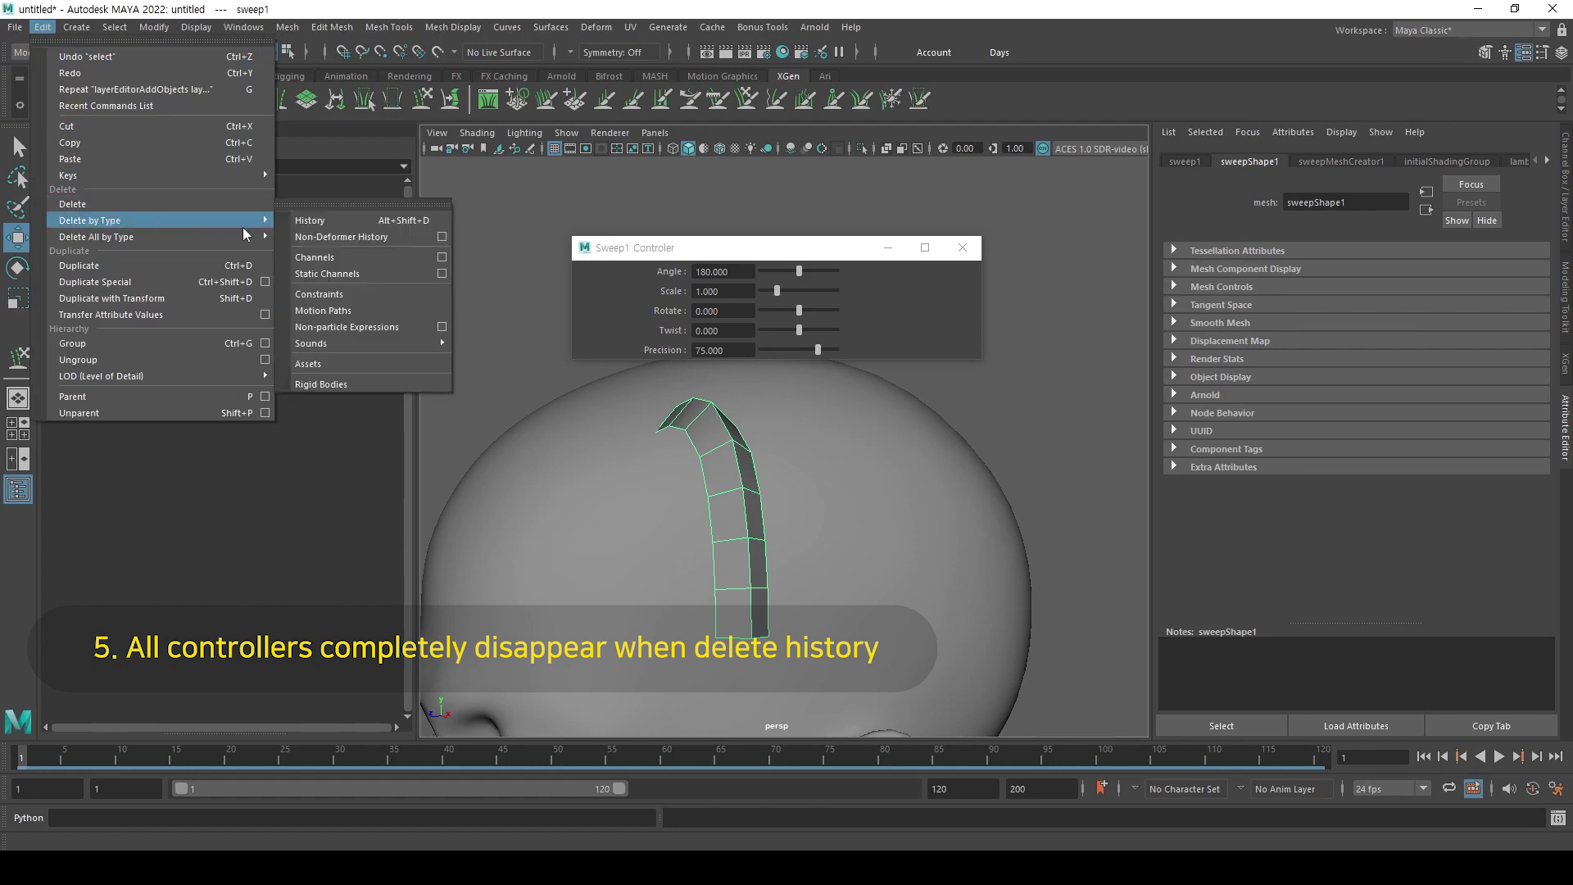
{"action": "left_click", "coordinate": [359, 228]}
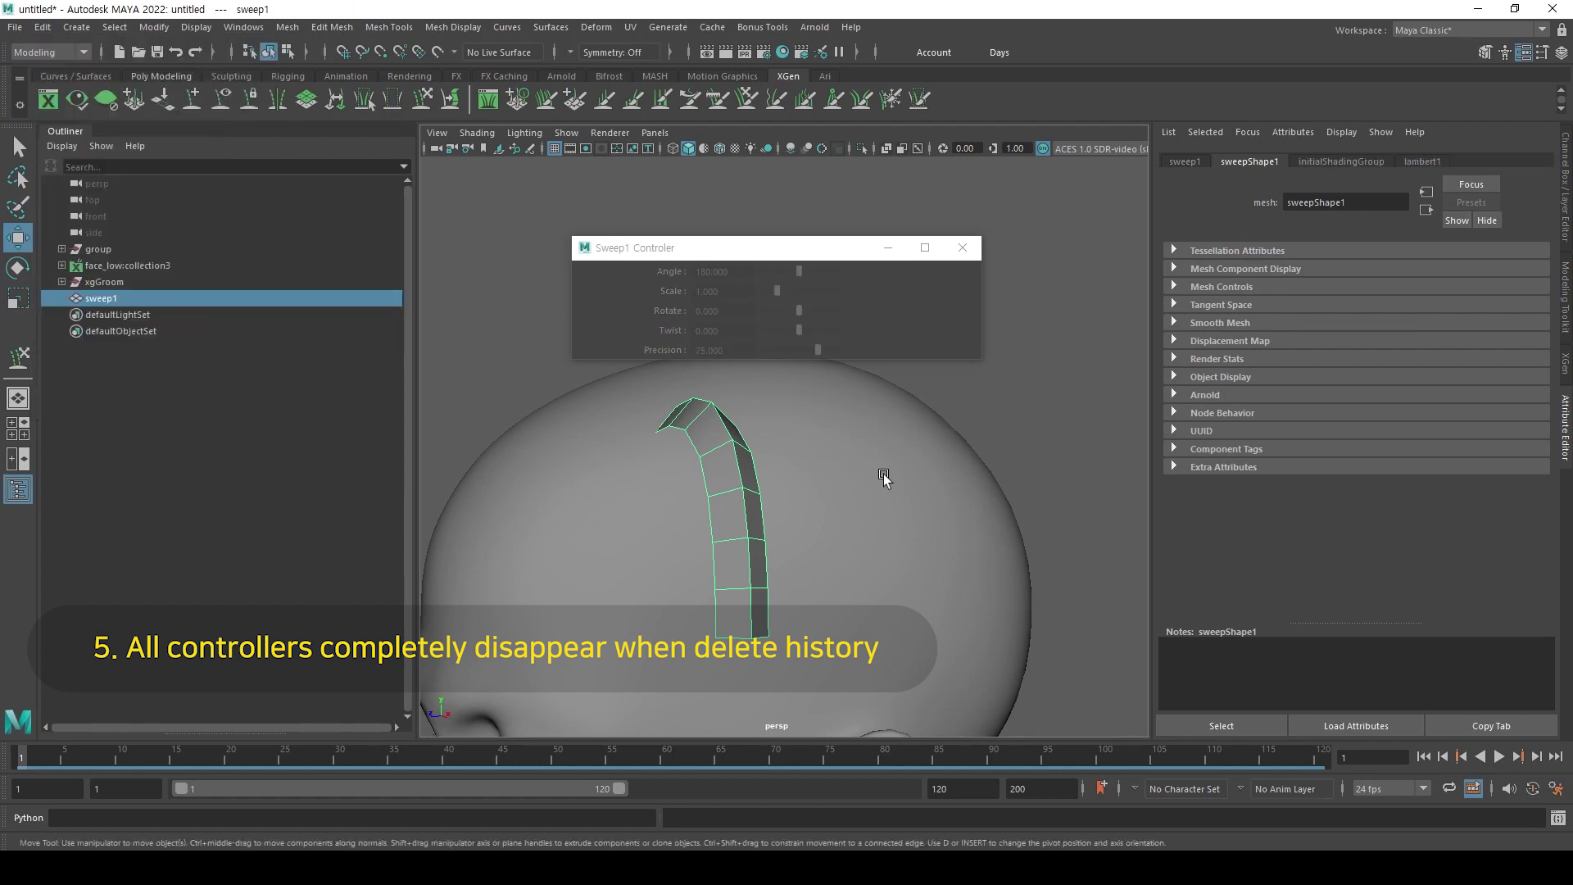